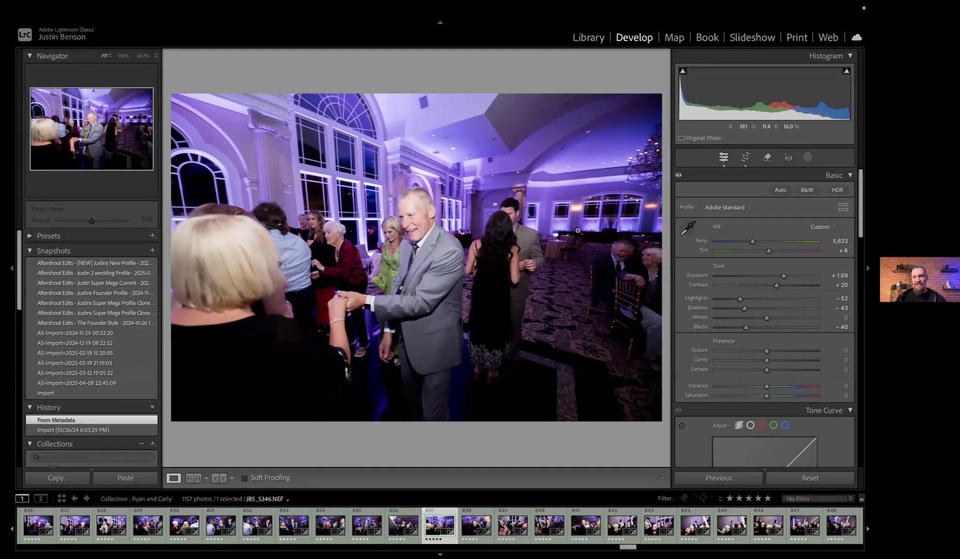
Switch to the Library module and browse the wedding collections, viewing the 1285-photo and 1134-photo ones
left_click(588, 39)
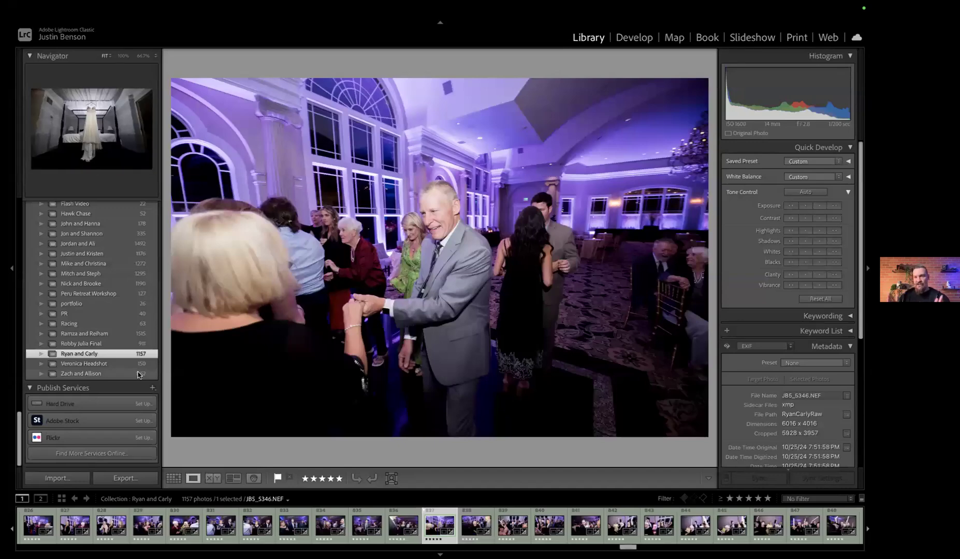
scroll(139, 375, "up", 5)
scroll(139, 375, "up", 4)
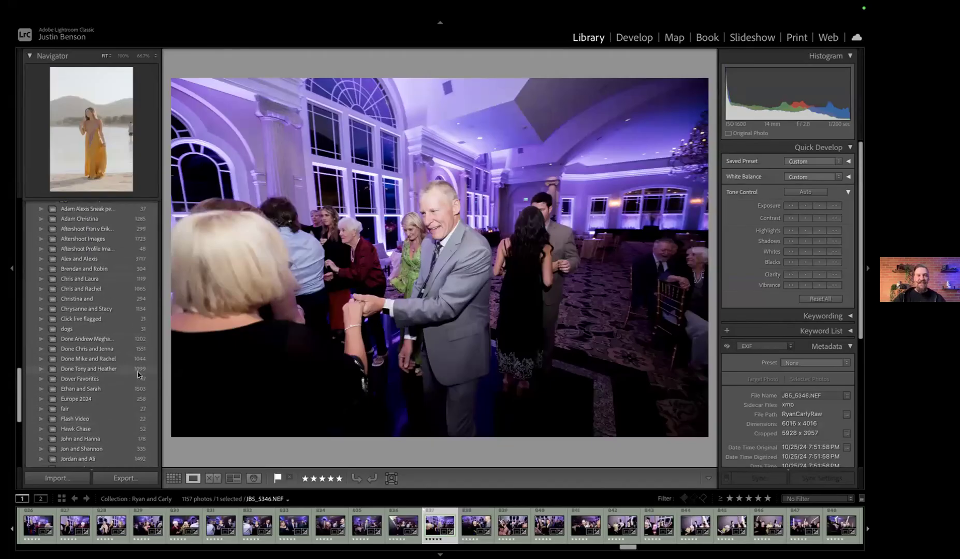
scroll(139, 375, "down", 8)
scroll(139, 375, "up", 9)
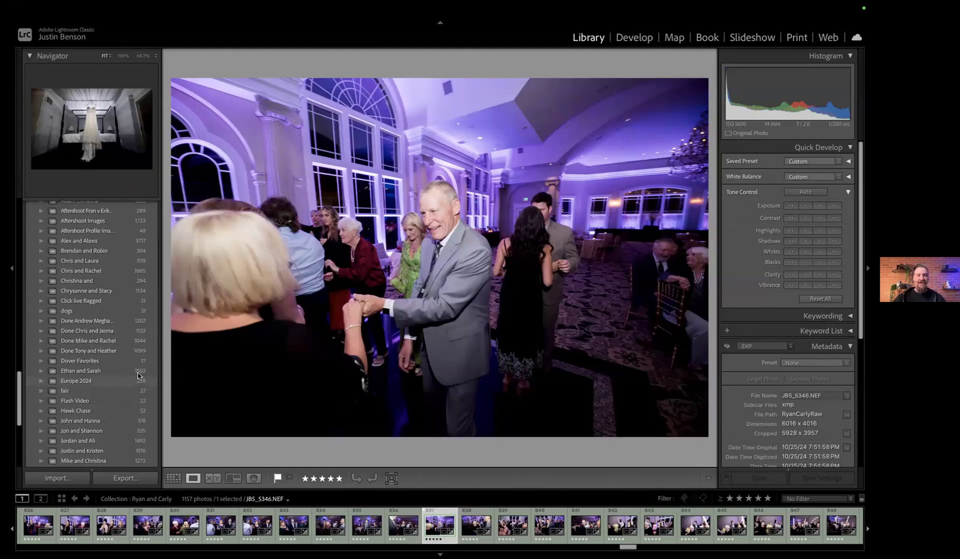
scroll(118, 340, "down", 2)
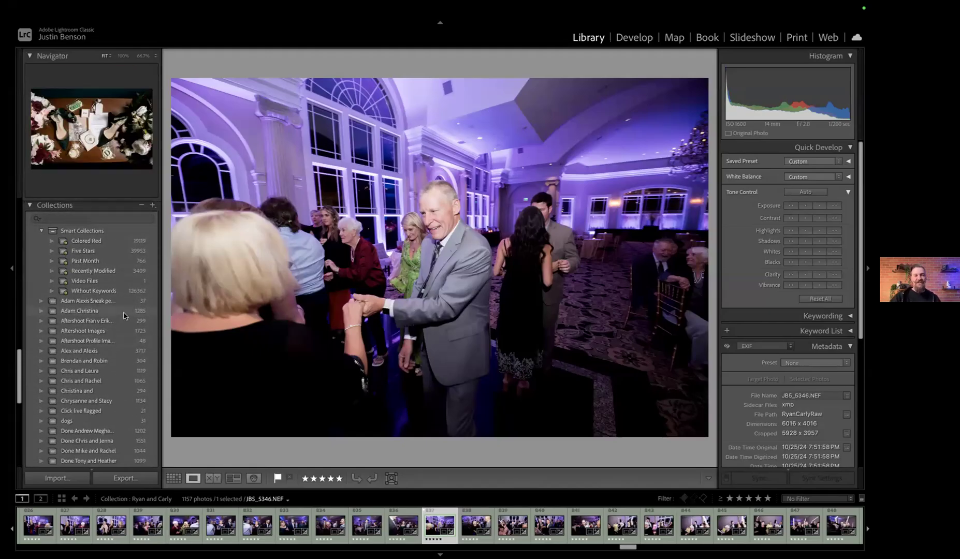
left_click(124, 312)
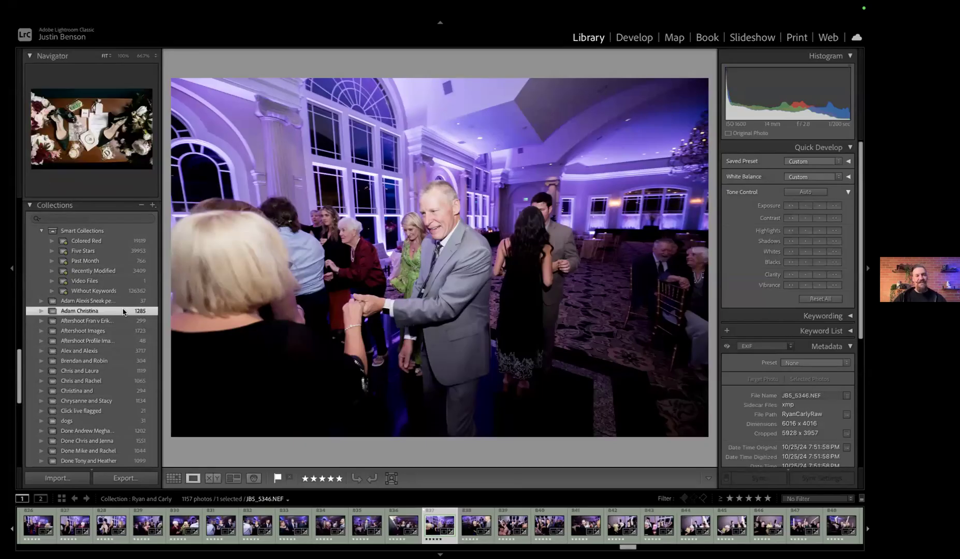
left_click(583, 526)
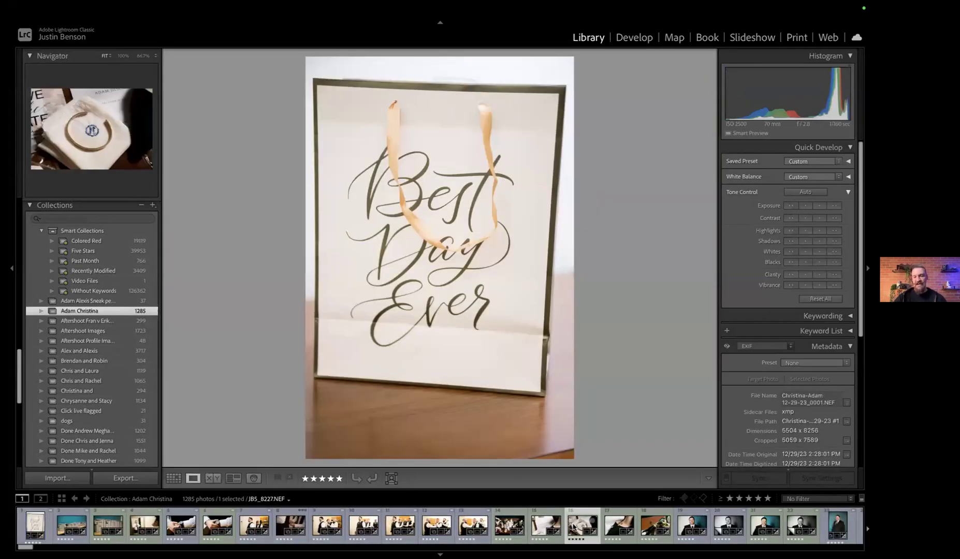
left_click(99, 401)
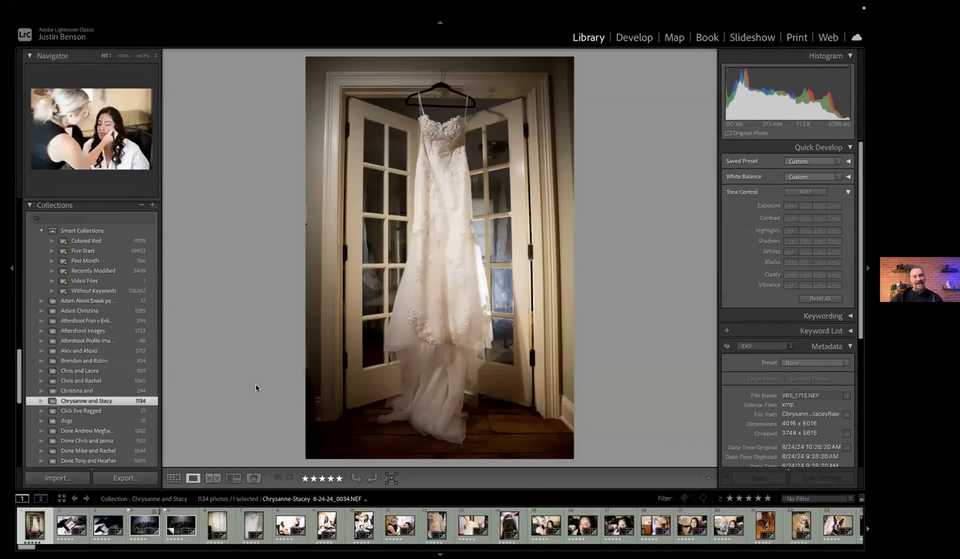
Open the 1202-photo wedding collection and show its first photo, the laughing bride in a robe, in the Develop module
scroll(91, 409, "down", 3)
left_click(92, 398)
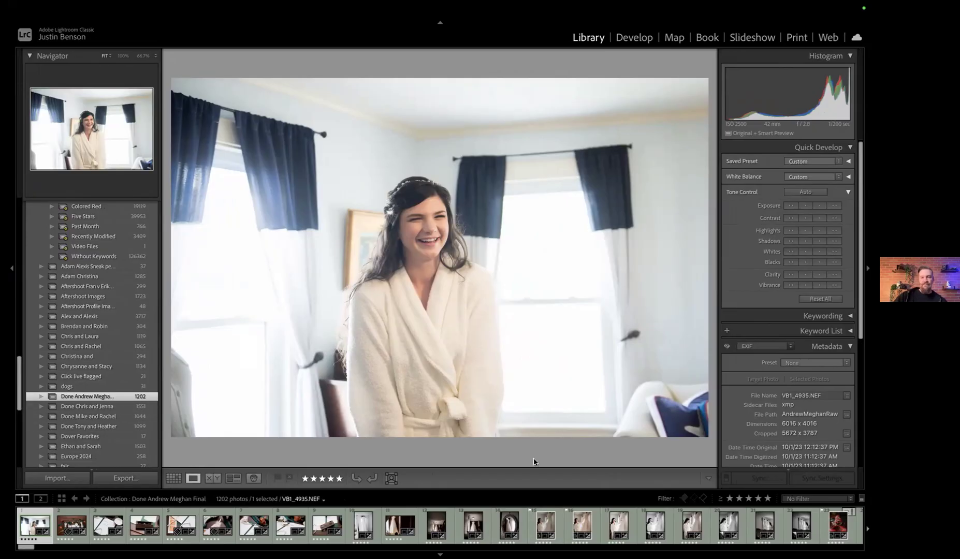
left_click(635, 41)
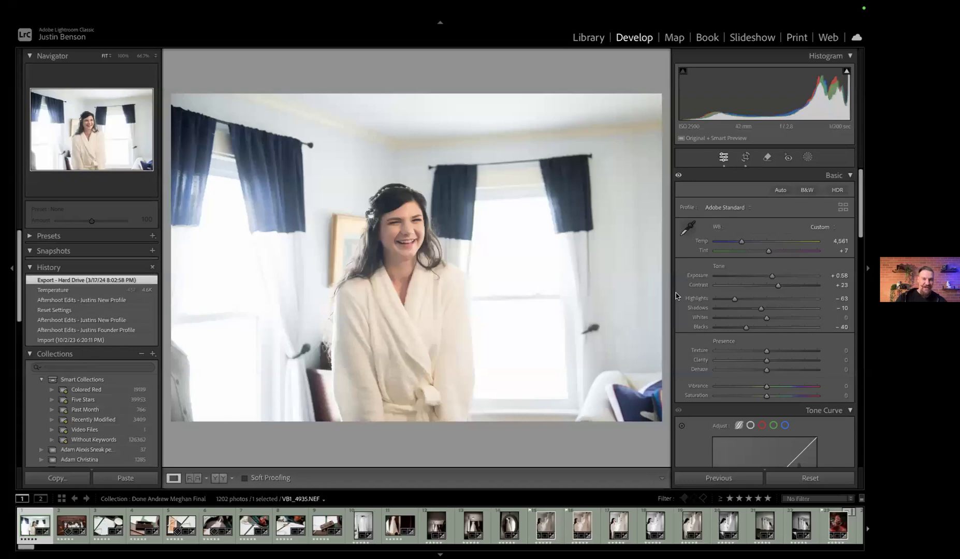
Compare the robe photo with its unedited version by resetting and undoing the reset, and review its Basic and Tone Curve adjustments
left_click(813, 484)
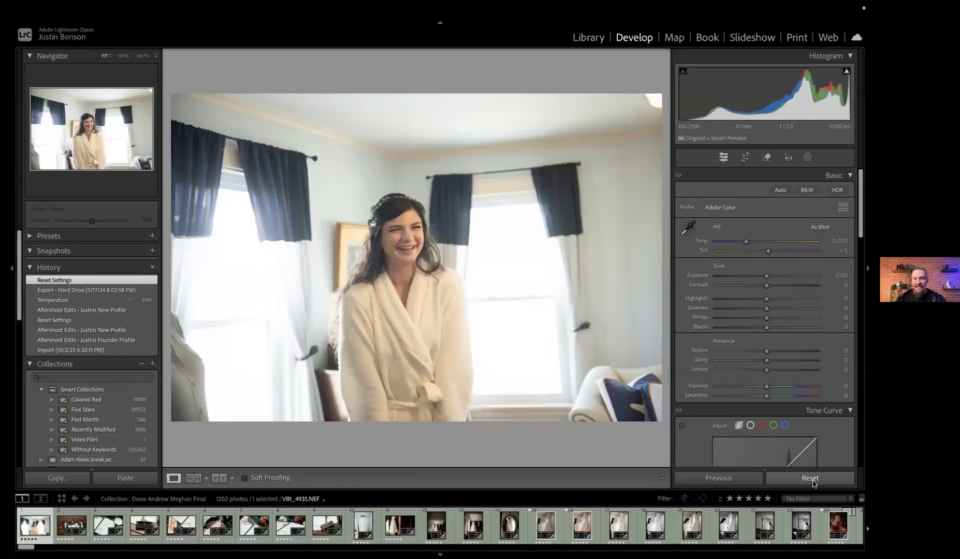
key("ctrl+z")
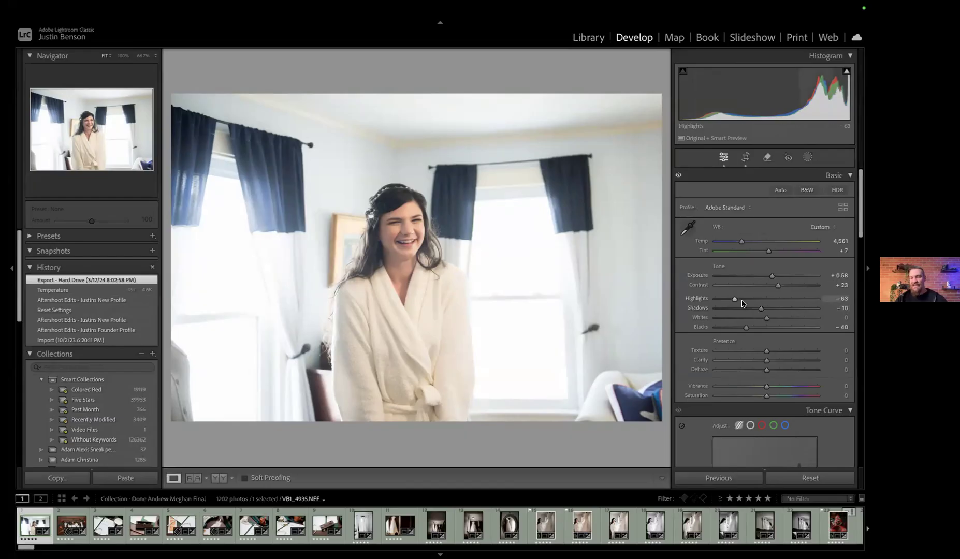
scroll(745, 300, "down", 5)
scroll(743, 301, "down", 1)
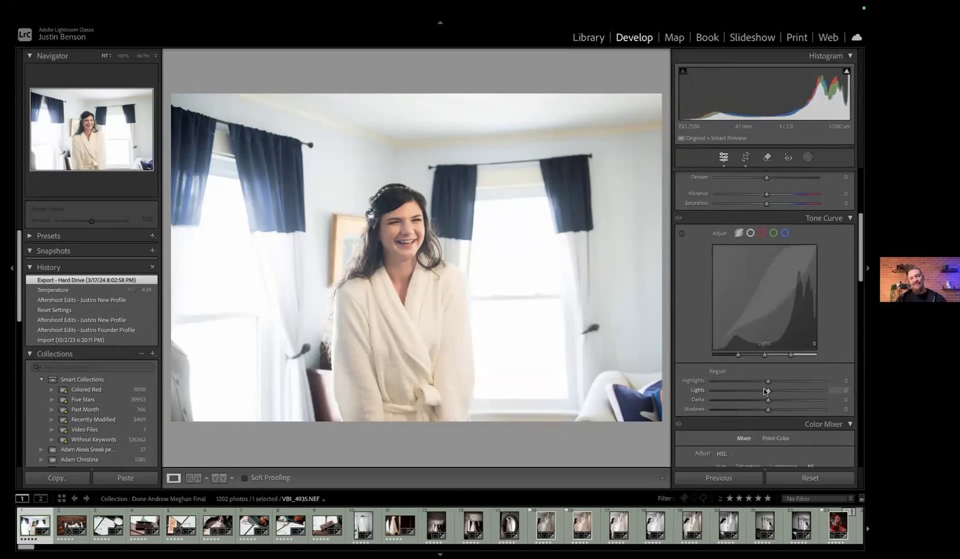
scroll(772, 290, "up", 4)
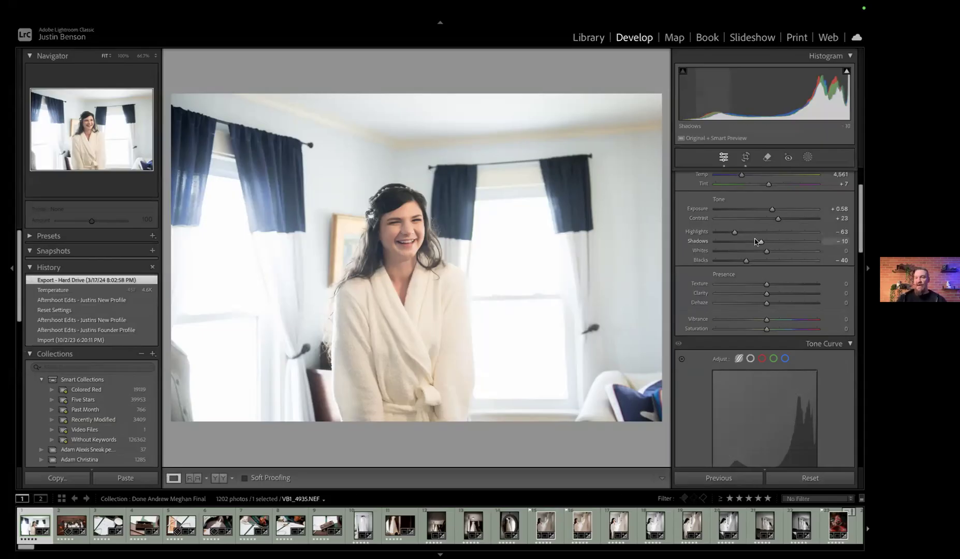
scroll(766, 233, "up", 3)
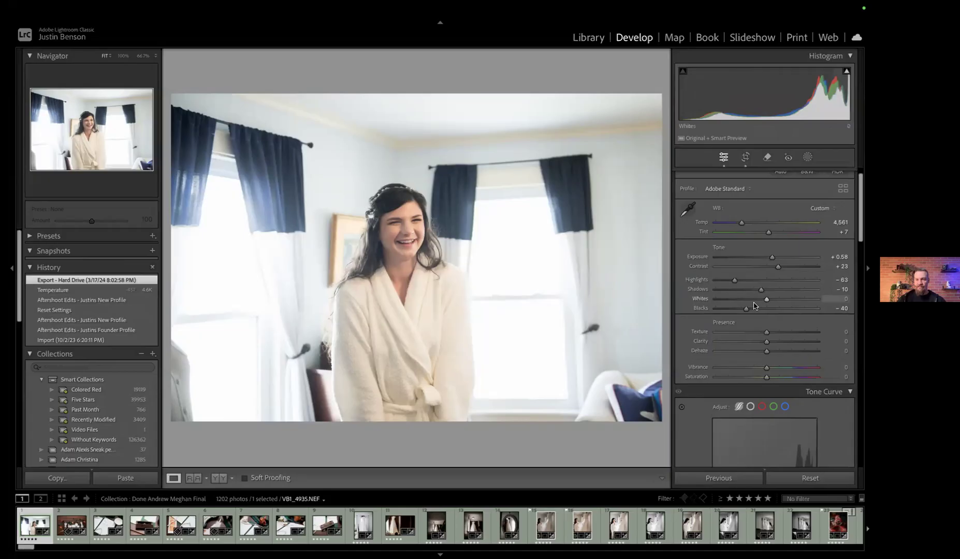
Compare editing styles on the bride-with-hanging-dress photo through its history states, including Roots Presets and Salty Sailor Preset 1, ending on Create Virtual Copy
left_click(587, 528)
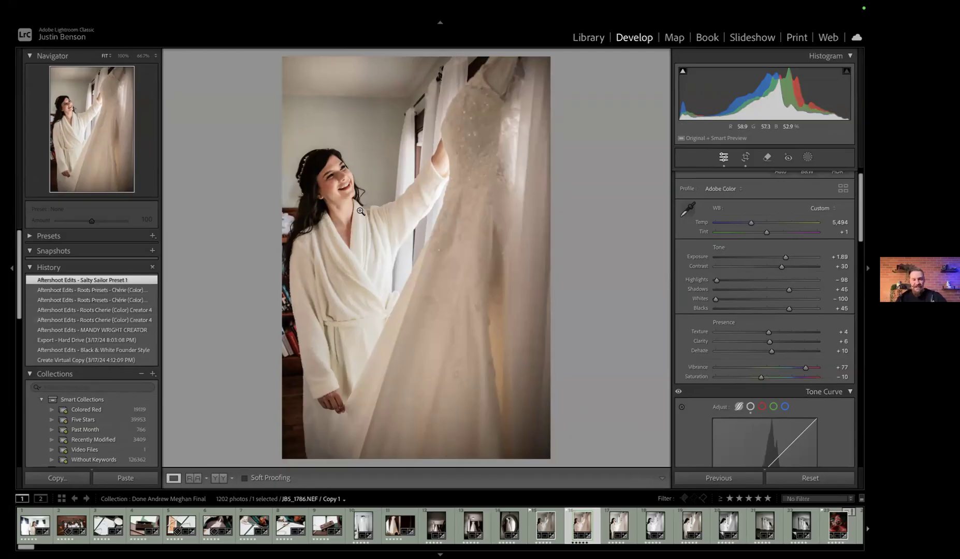
left_click(122, 290)
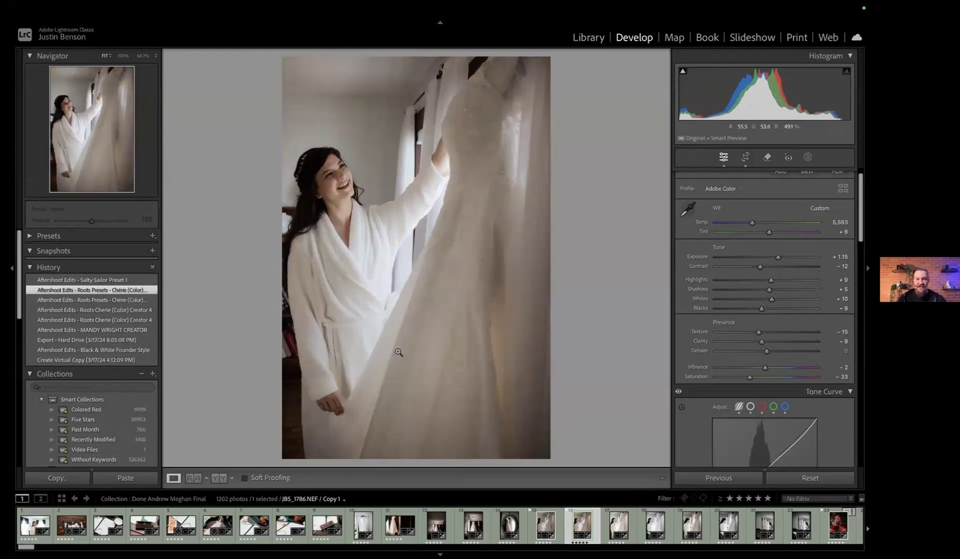
left_click(149, 331)
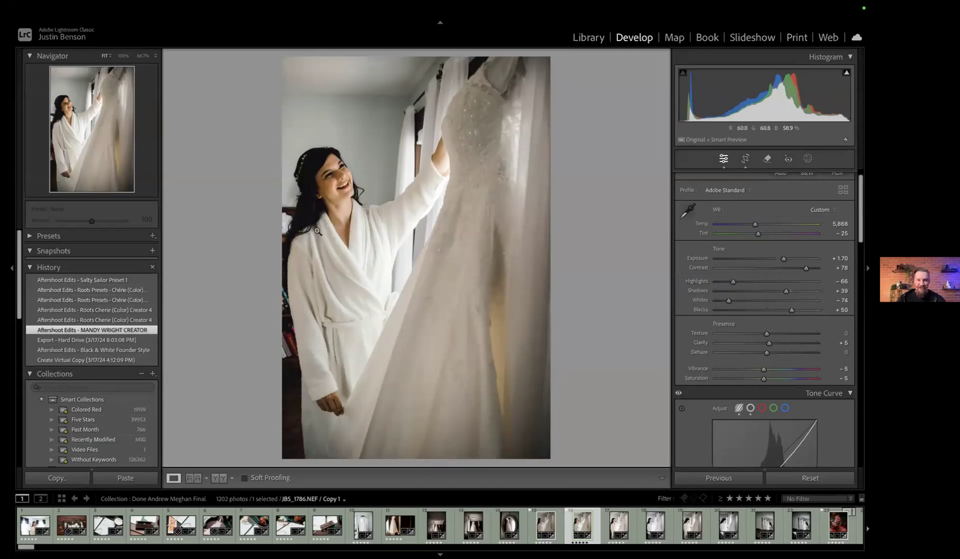
left_click(111, 290)
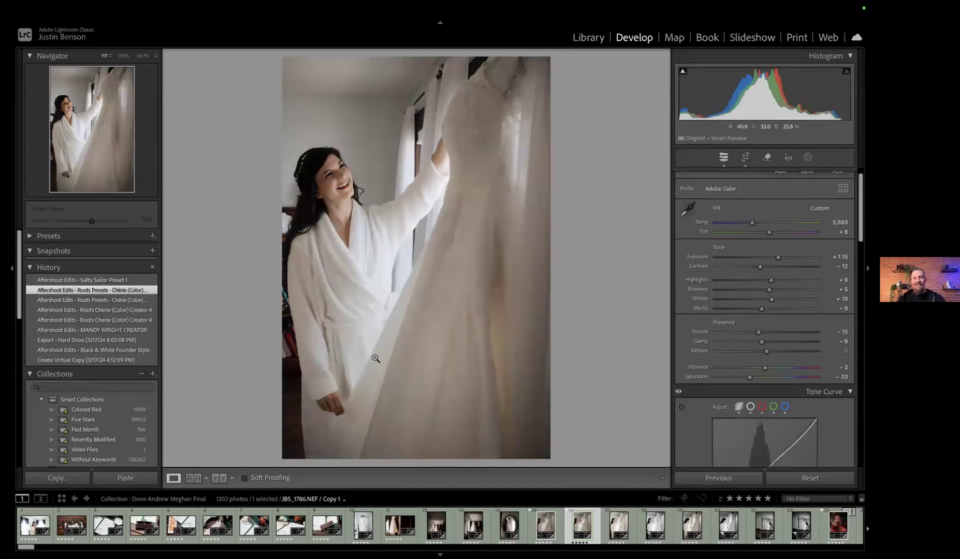
left_click(83, 280)
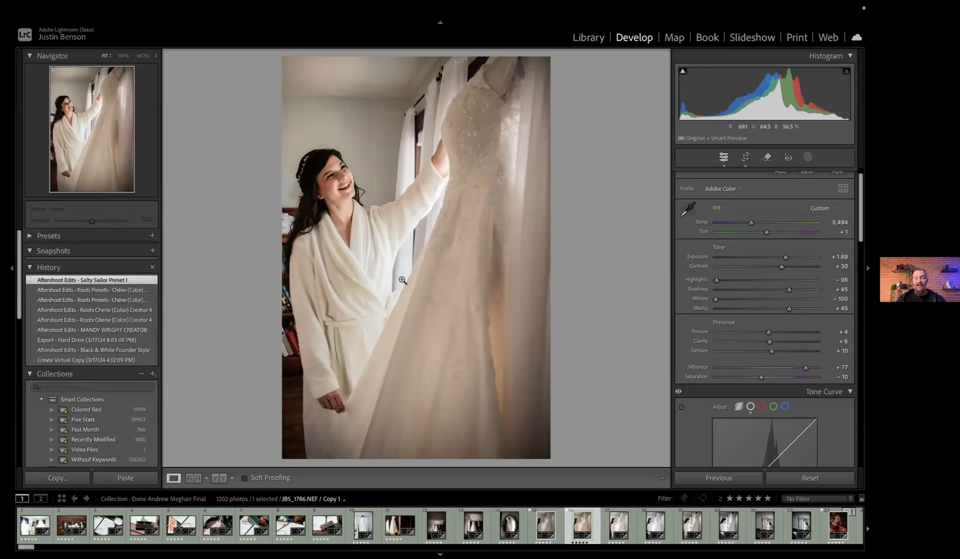
left_click(137, 360)
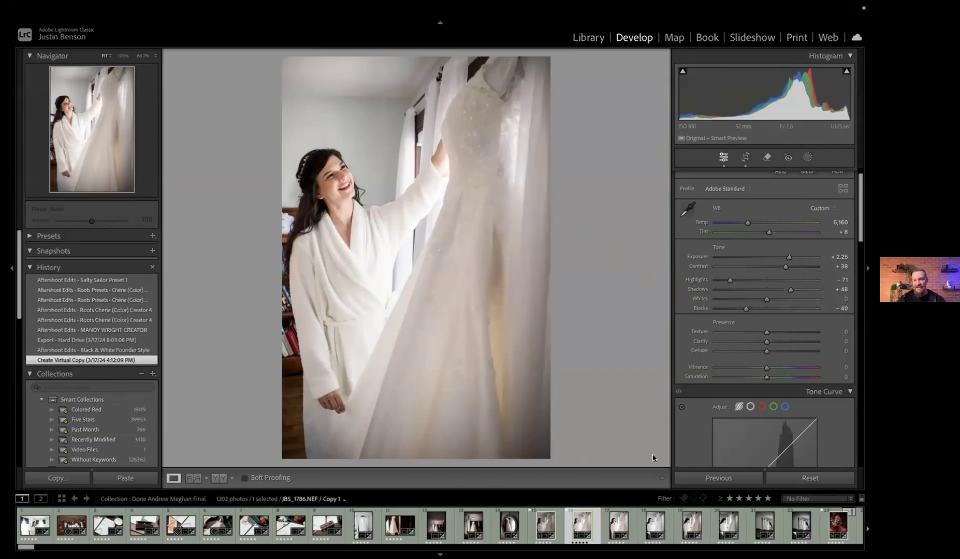
Filter the filmstrip to flagged photos rated 5 stars and higher, and open the veiled bride's portrait by the water
scroll(720, 524, "down", 10)
left_click(684, 498)
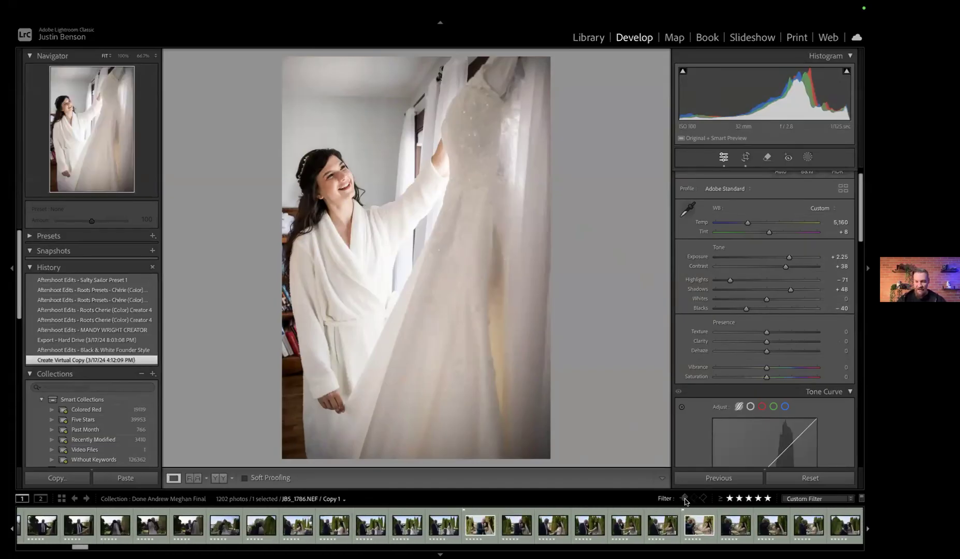
left_click(622, 524)
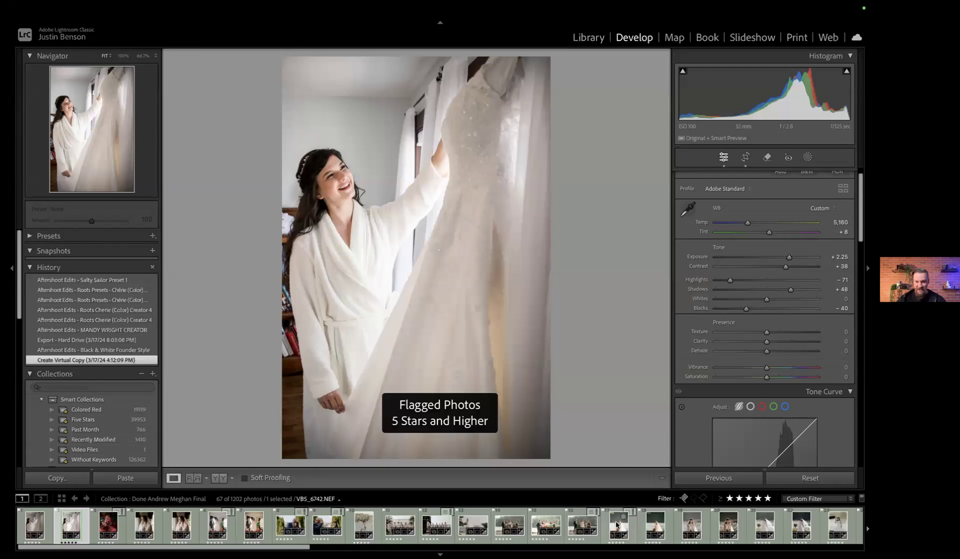
Compare the veiled bride's portrait and two photos of the couple walking by the sea with their unedited versions, resetting each and undoing the reset
left_click(810, 479)
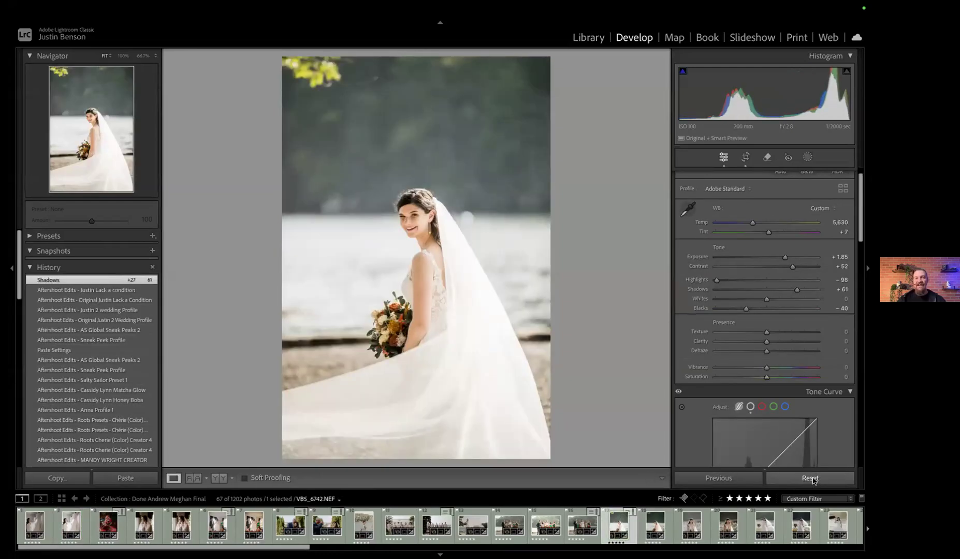
key("ctrl+z")
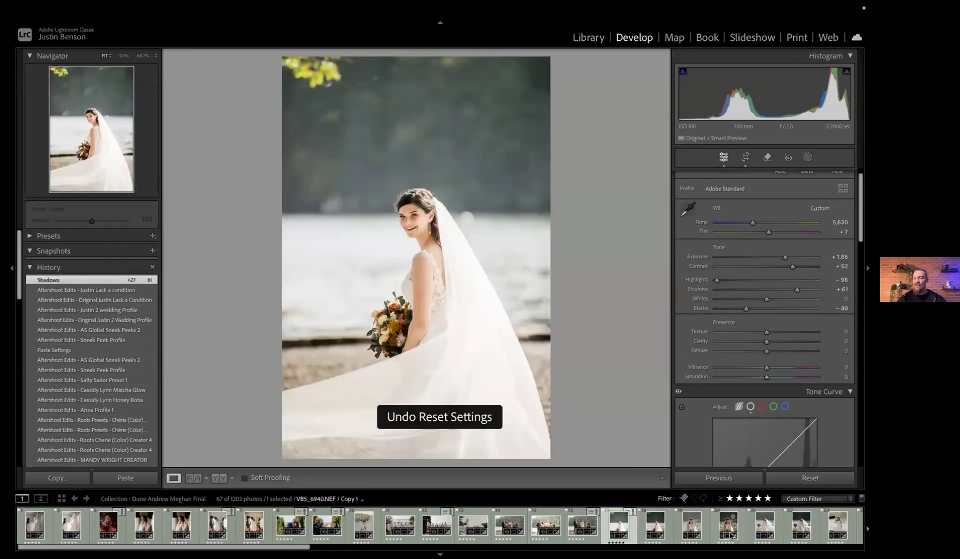
scroll(725, 528, "down", 10)
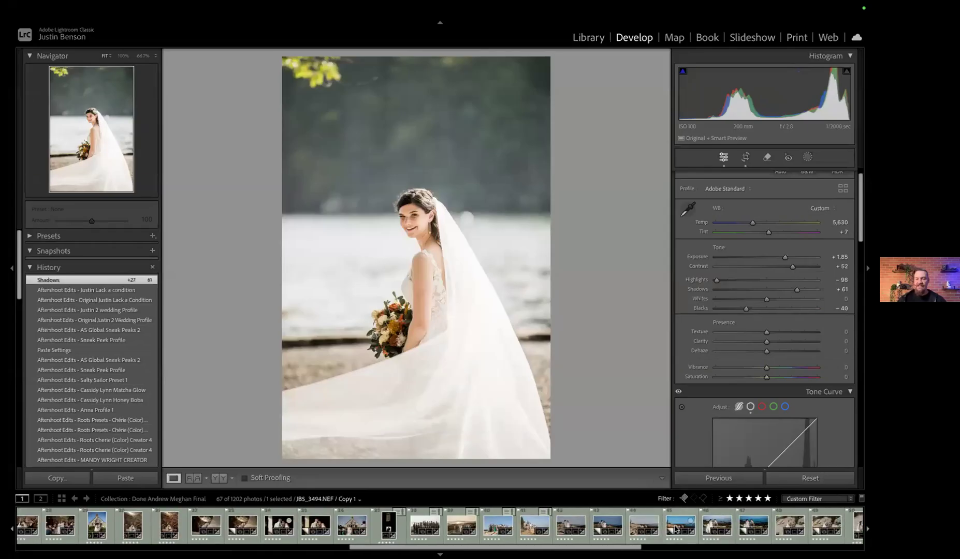
left_click(680, 526)
left_click(829, 479)
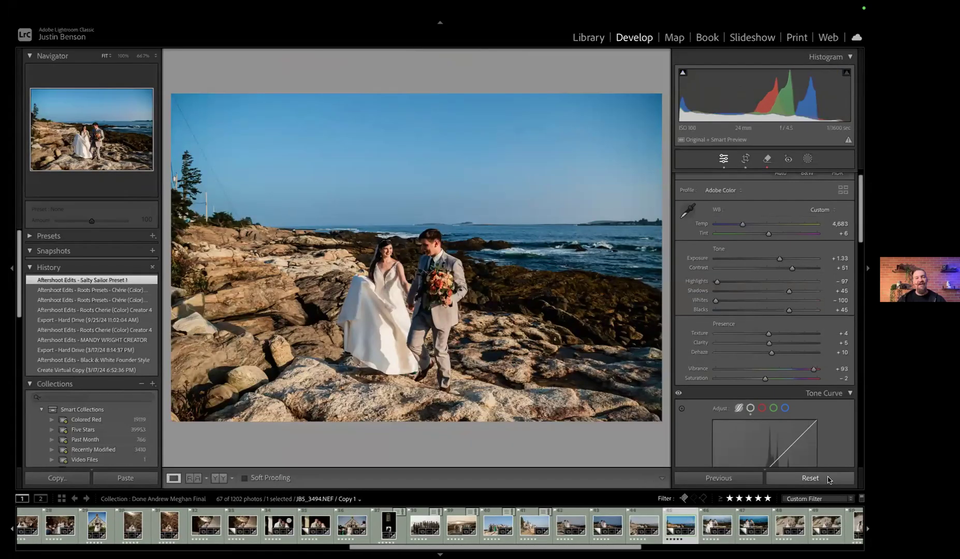
key("ctrl+z")
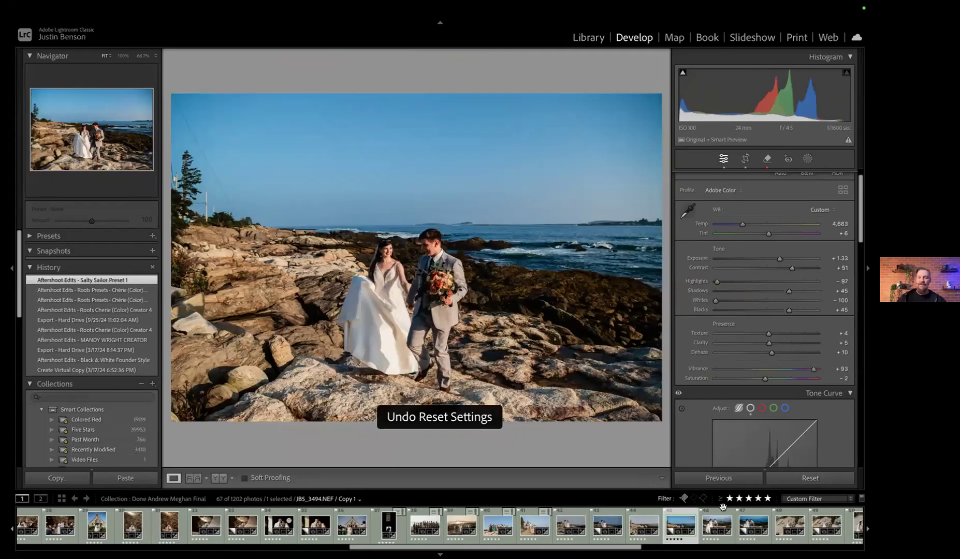
key("Right")
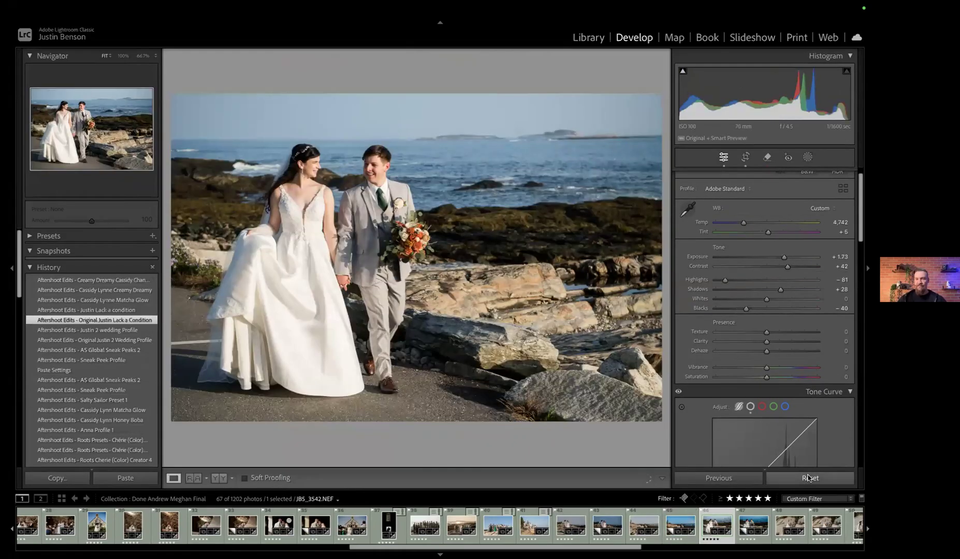
left_click(810, 477)
key("ctrl+z")
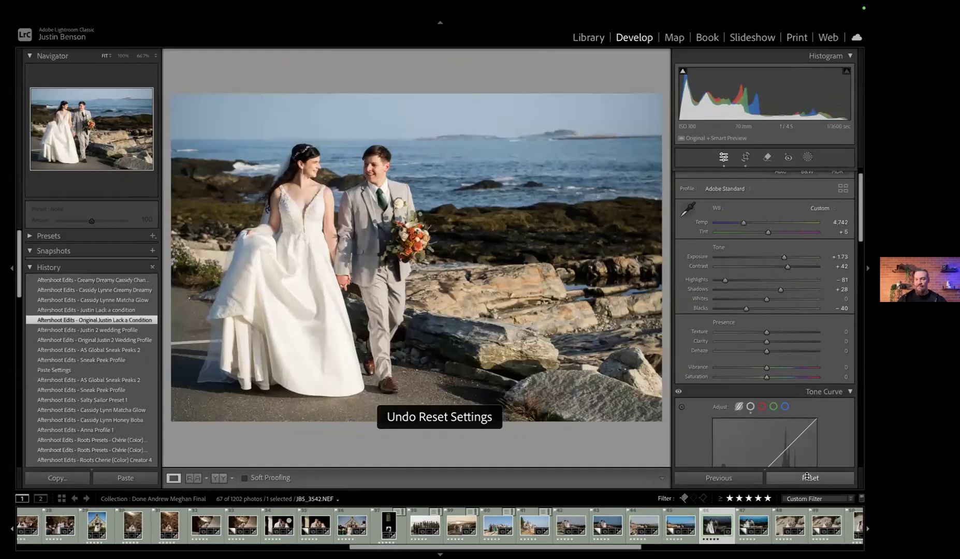
View the vivid Salty Sailor edit of the couple embracing on the rocks and the muted, warm-toned photo that follows it
left_click(792, 524)
scroll(791, 524, "down", 5)
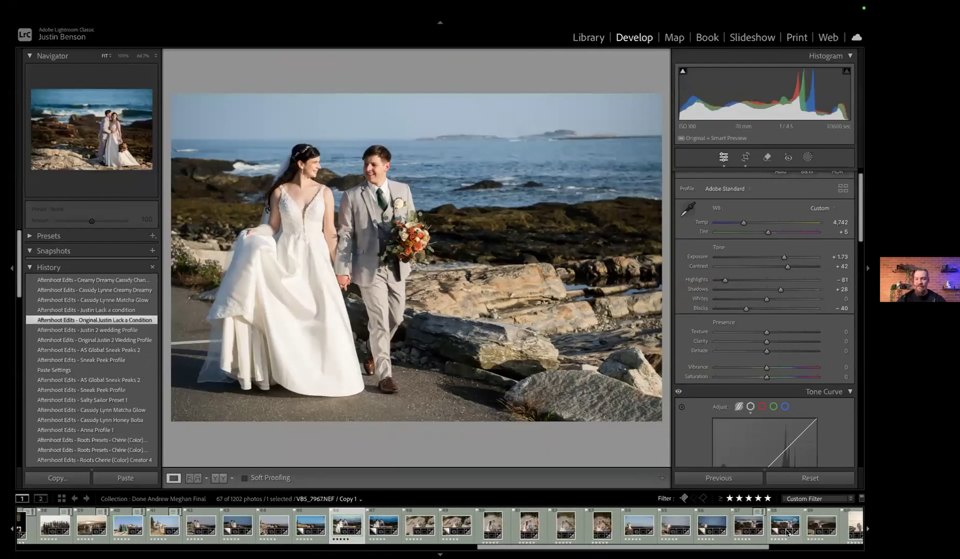
left_click(782, 526)
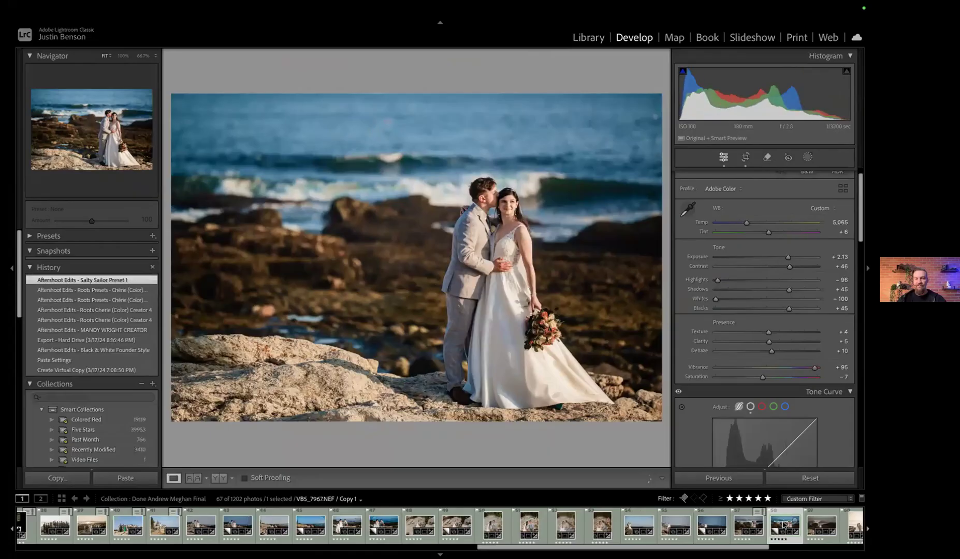
left_click(818, 526)
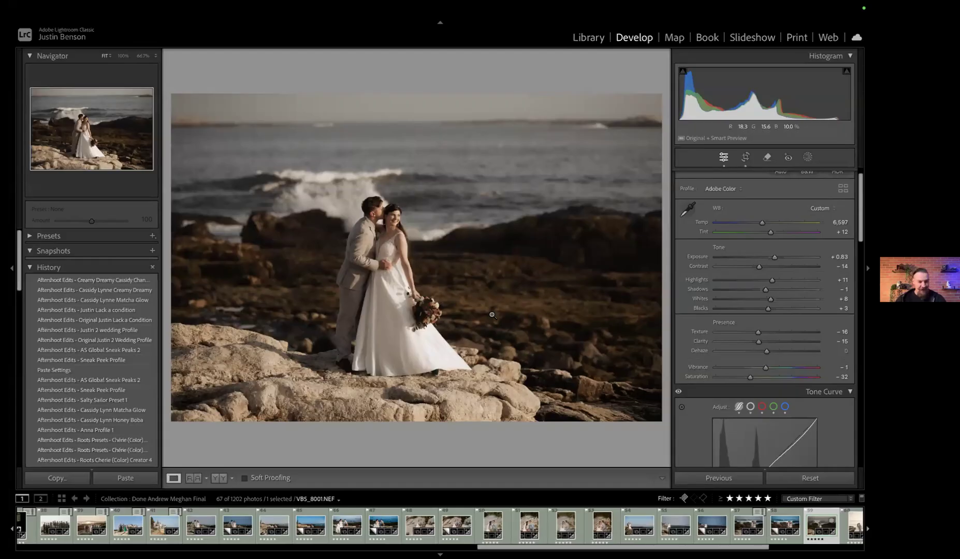
Switch to Aftershoot, start training a new personal AI profile, and enter the photographer's full name as the profile name
key("ctrl+Left")
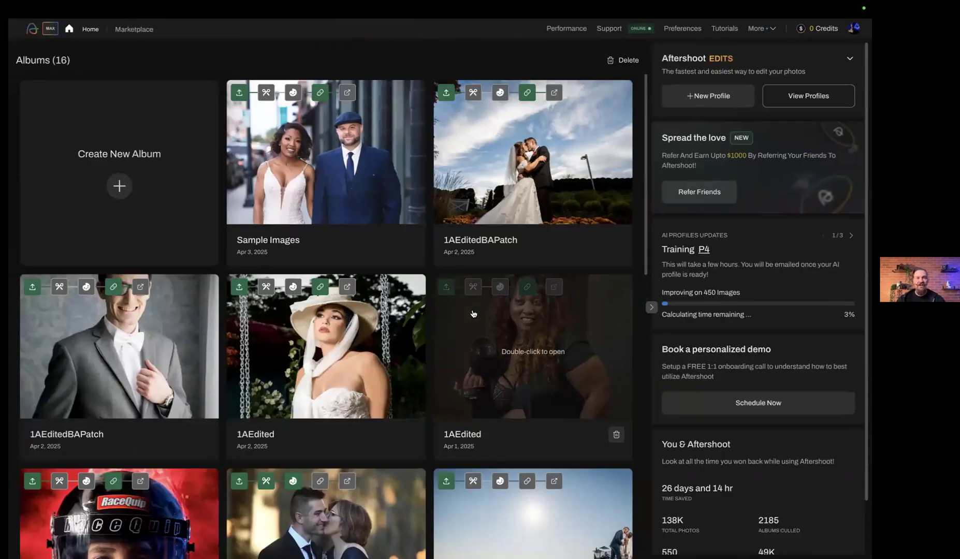
left_click(685, 99)
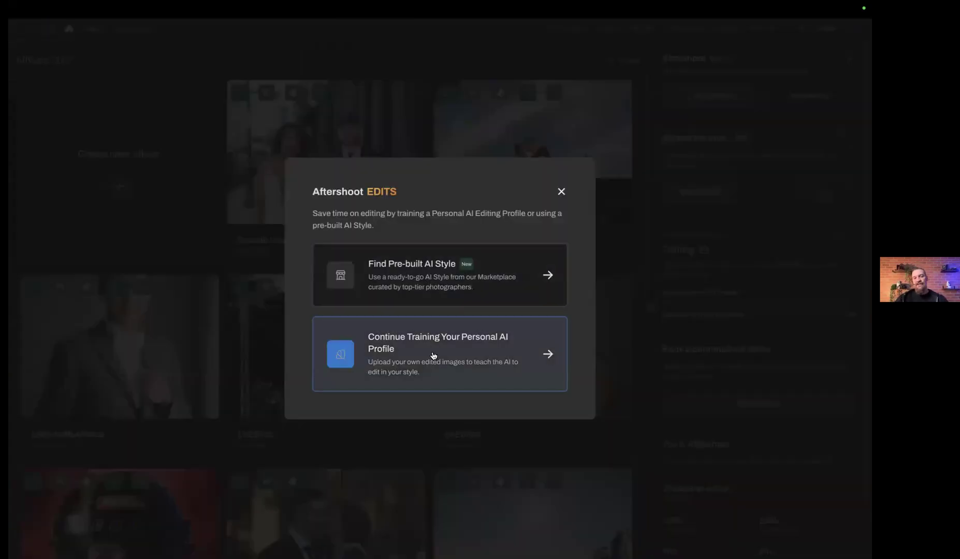
left_click(460, 358)
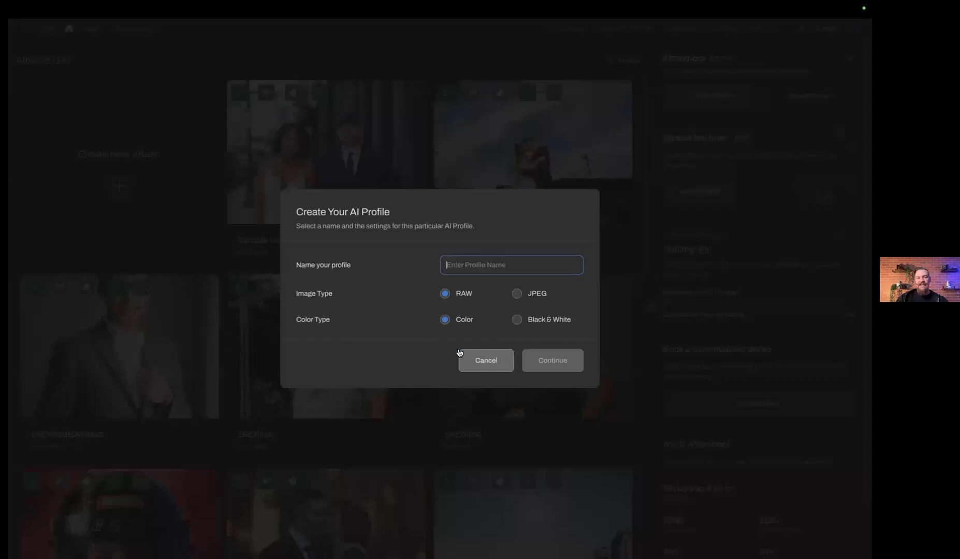
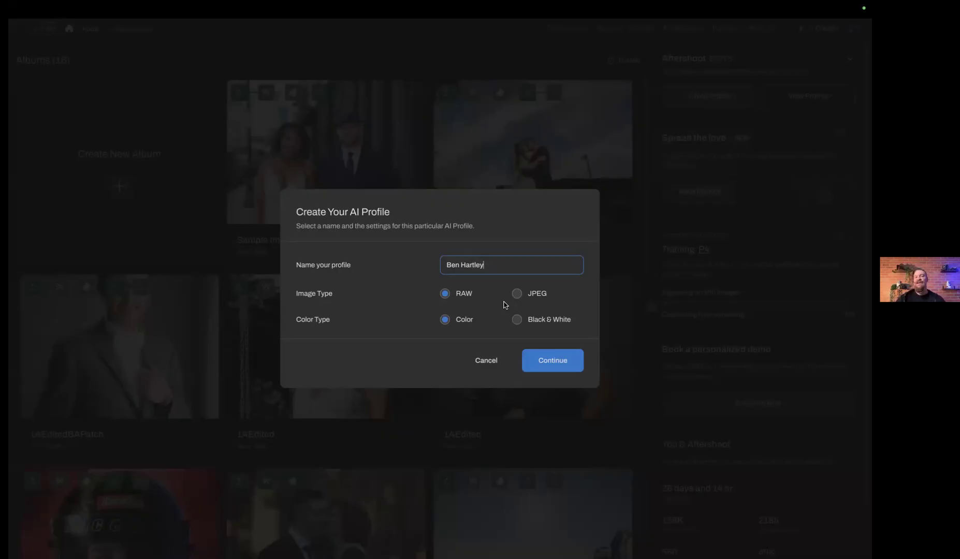
Try the JPEG and Black & White options, then set the profile to RAW and Color and continue to catalog selection
left_click(516, 294)
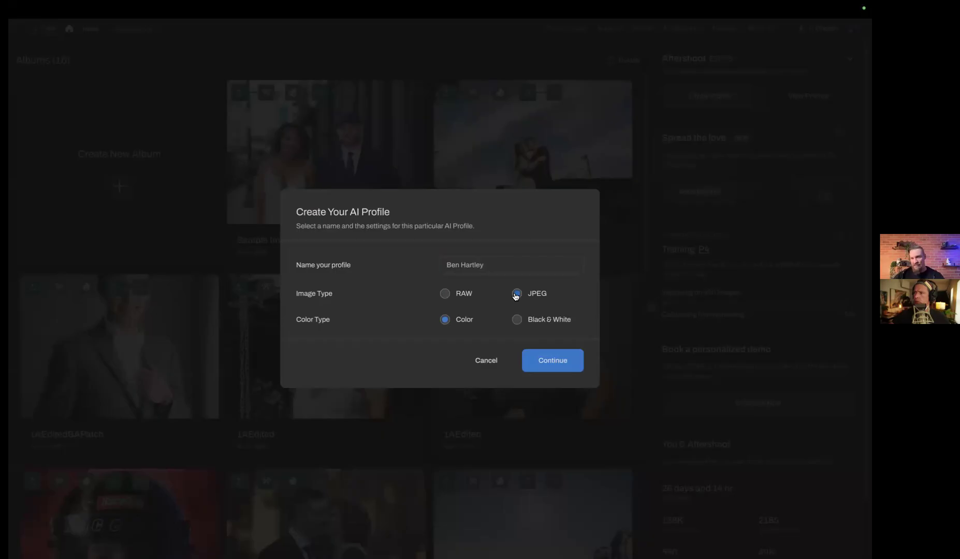
left_click(445, 293)
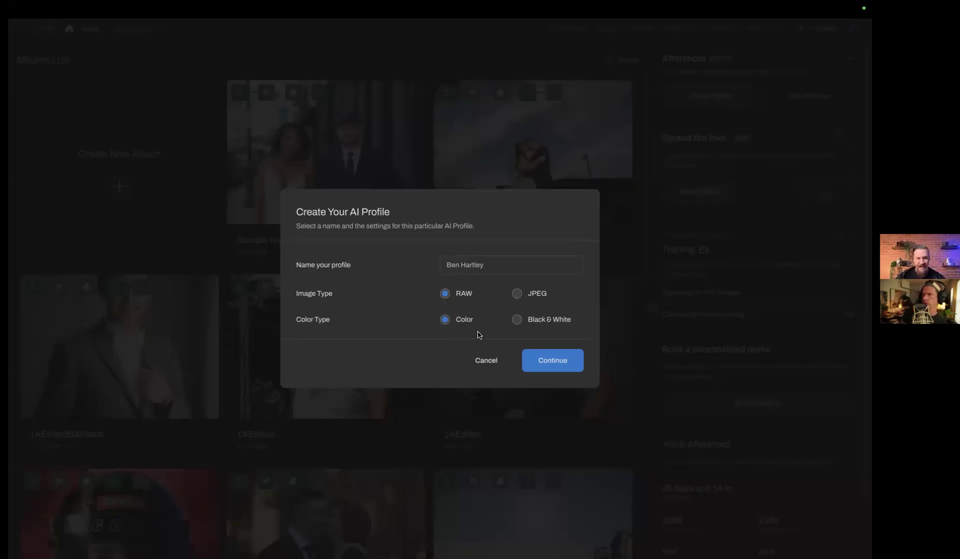
left_click(517, 320)
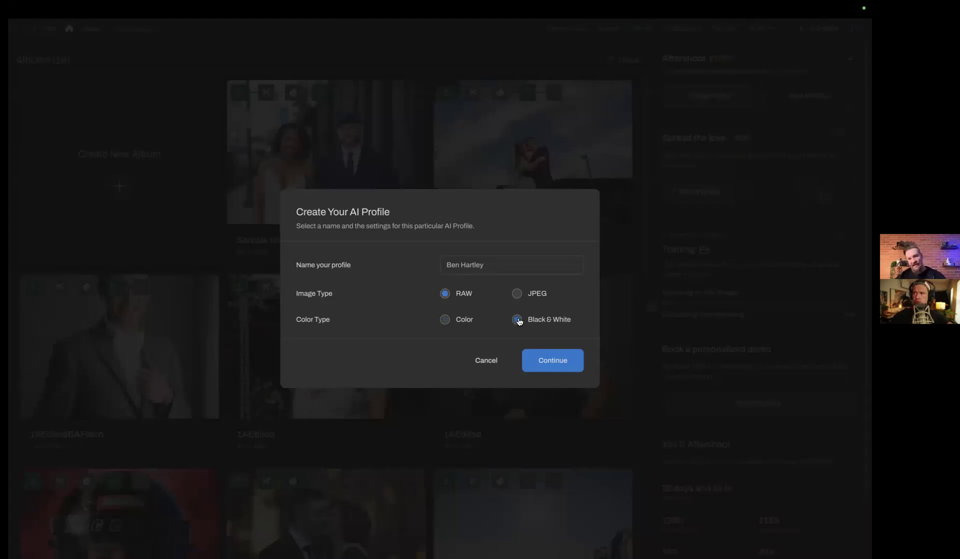
left_click(444, 320)
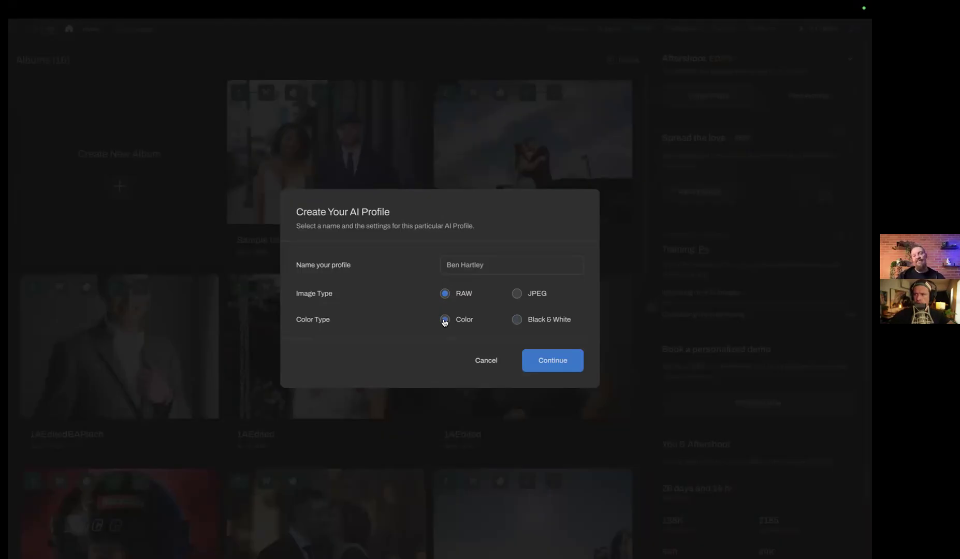
left_click(553, 360)
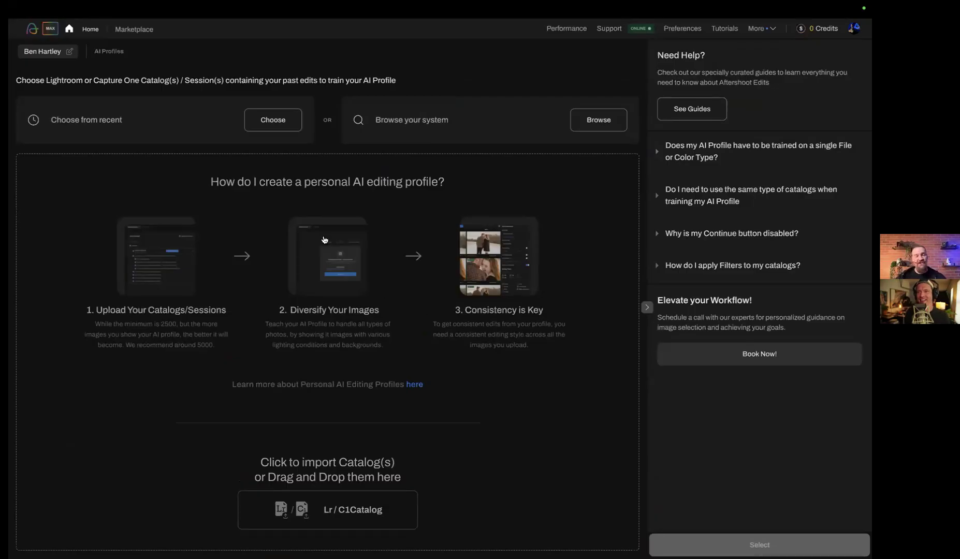
Add the recent catalogs 2023 Pt 3-v13-3, 2023 Part 1 copy-v13-3 and 2023 Pt 2 copy-v13-3 to the profile
left_click(269, 121)
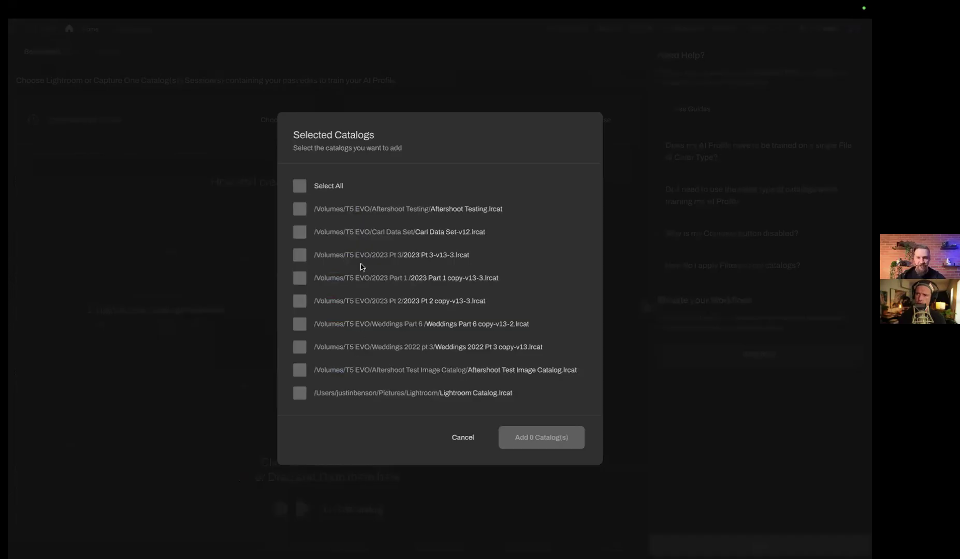
left_click(299, 255)
left_click(300, 278)
left_click(300, 301)
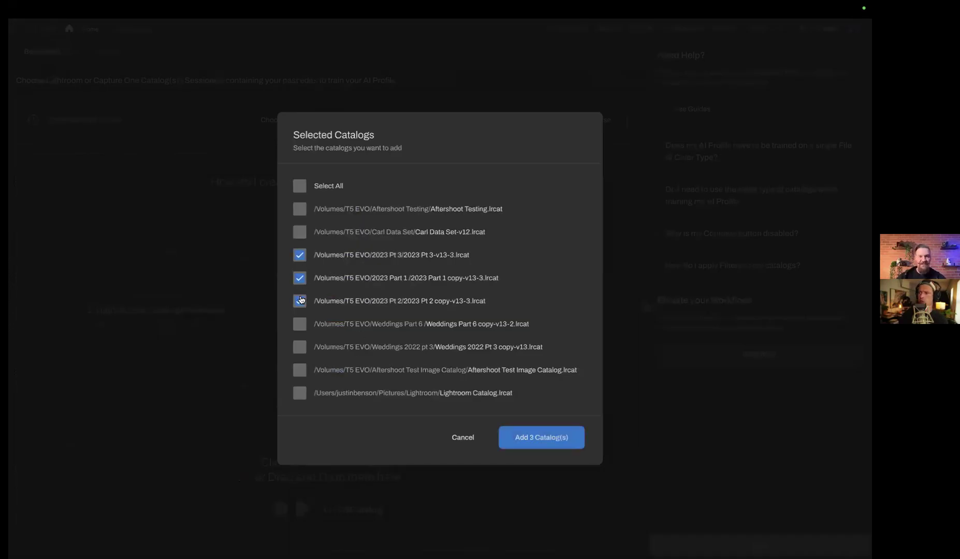
left_click(551, 436)
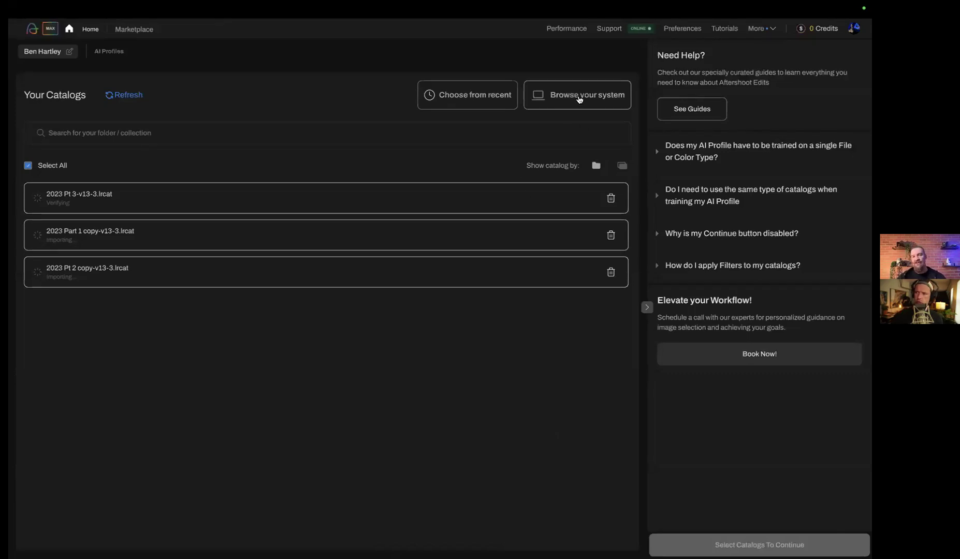
Add the catalog Weddings Part 6 copy-v13-2.lrcat from the Weddings Part 6 folder on the T5 EVO drive
left_click(570, 95)
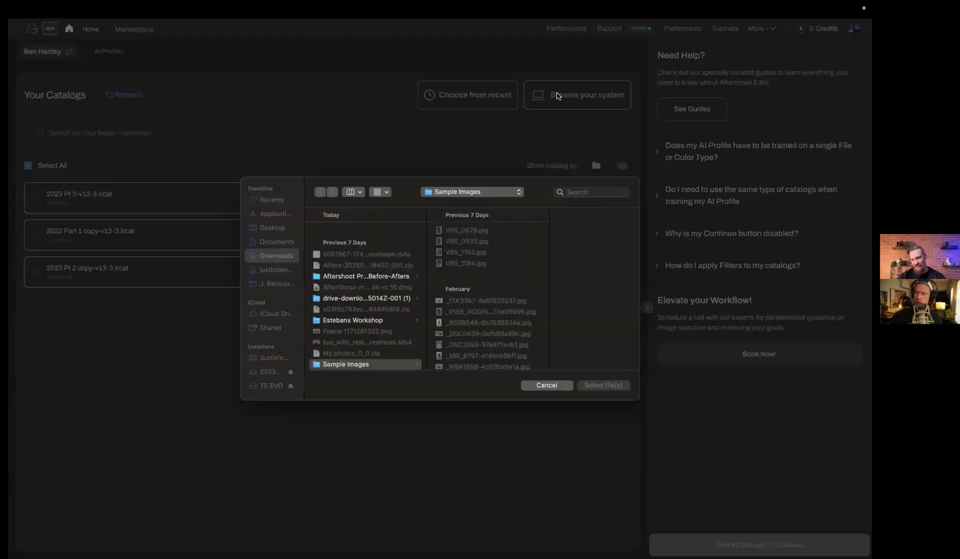
scroll(273, 311, "down", 3)
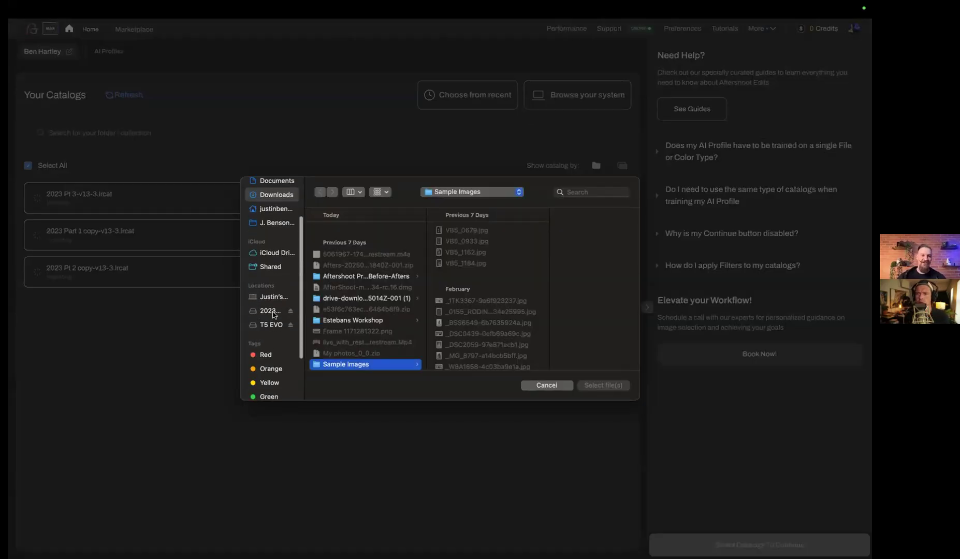
left_click(273, 311)
left_click(272, 324)
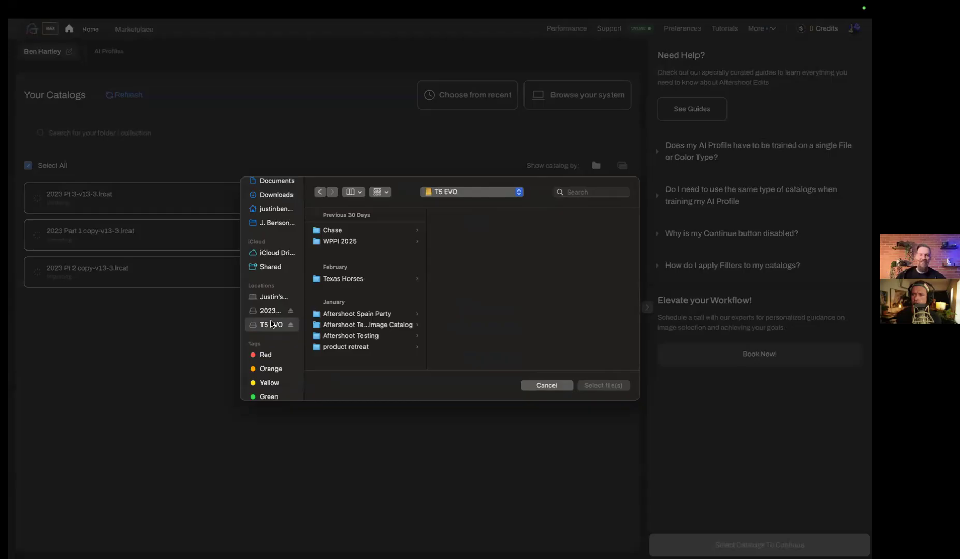
scroll(381, 313, "down", 10)
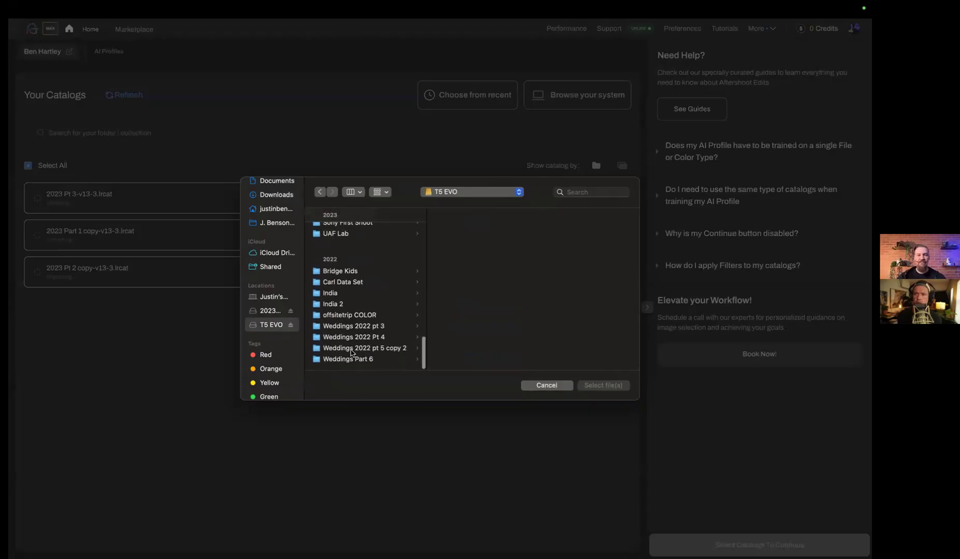
left_click(351, 359)
left_click(483, 243)
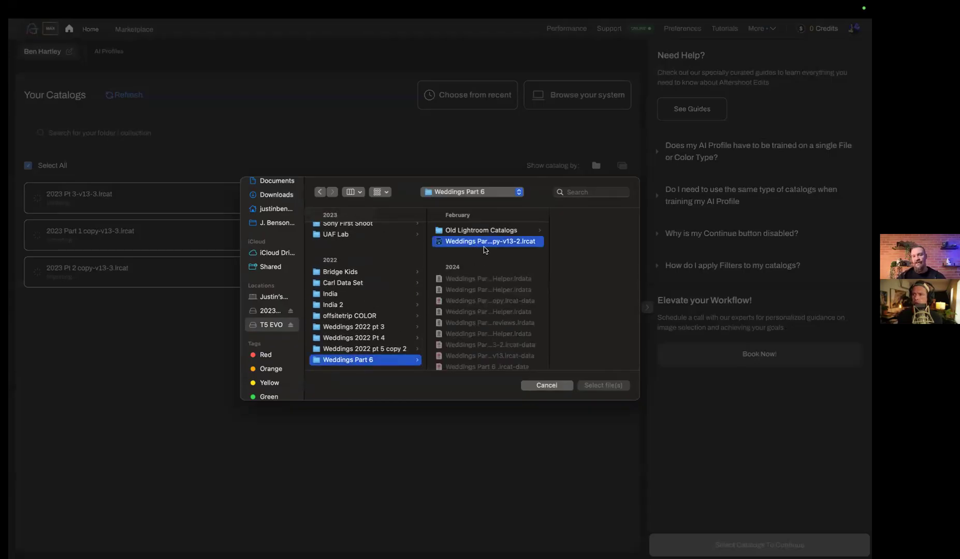
left_click(600, 383)
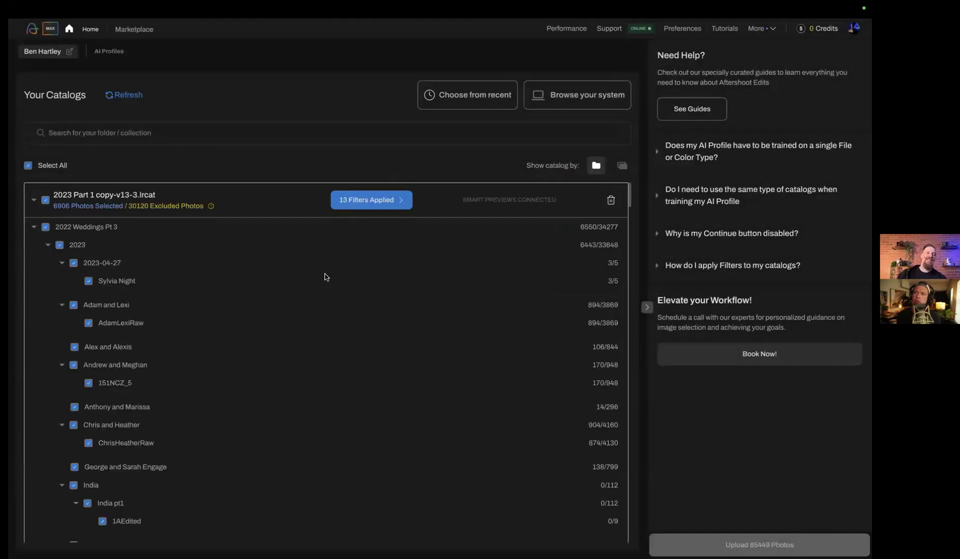
Review the catalog folders and exclude the T7 Editing and Desktop folders of the 2023 Part 1 copy-v13-3 catalog
scroll(340, 356, "down", 1)
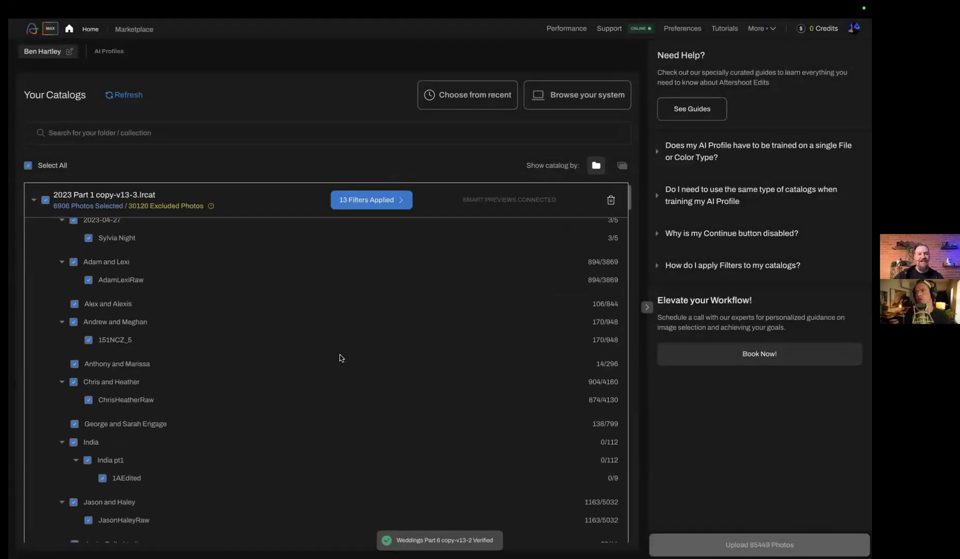
scroll(290, 403, "down", 5)
scroll(290, 405, "down", 15)
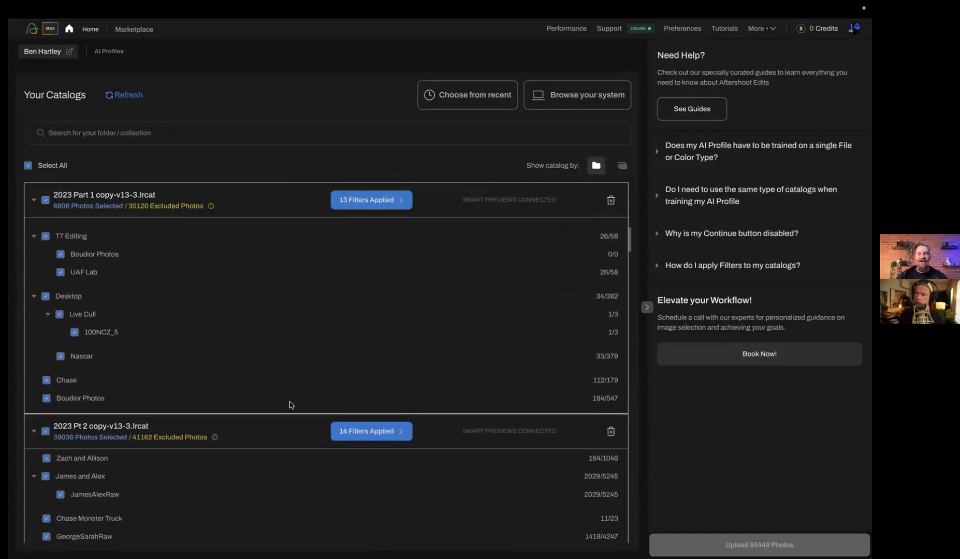
scroll(290, 406, "up", 20)
left_click(46, 201)
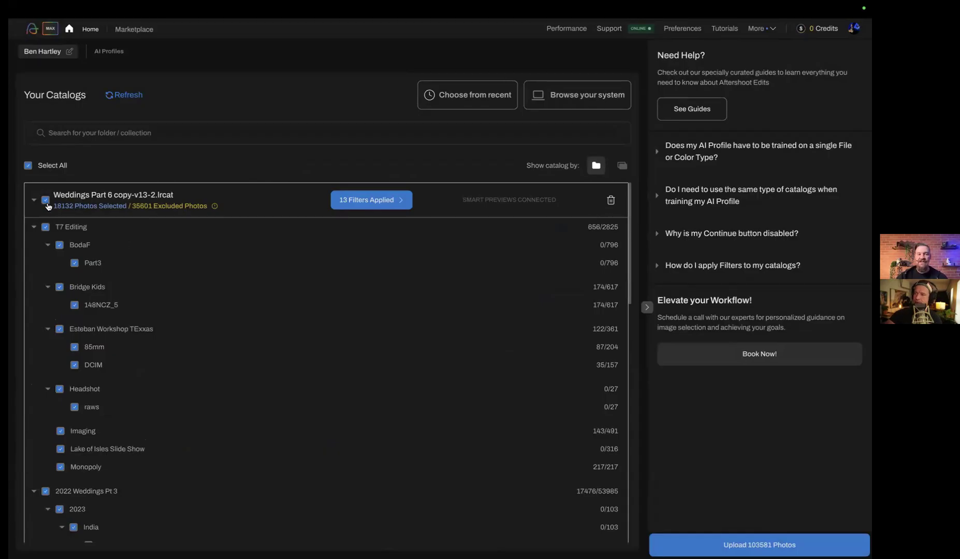
scroll(138, 309, "down", 15)
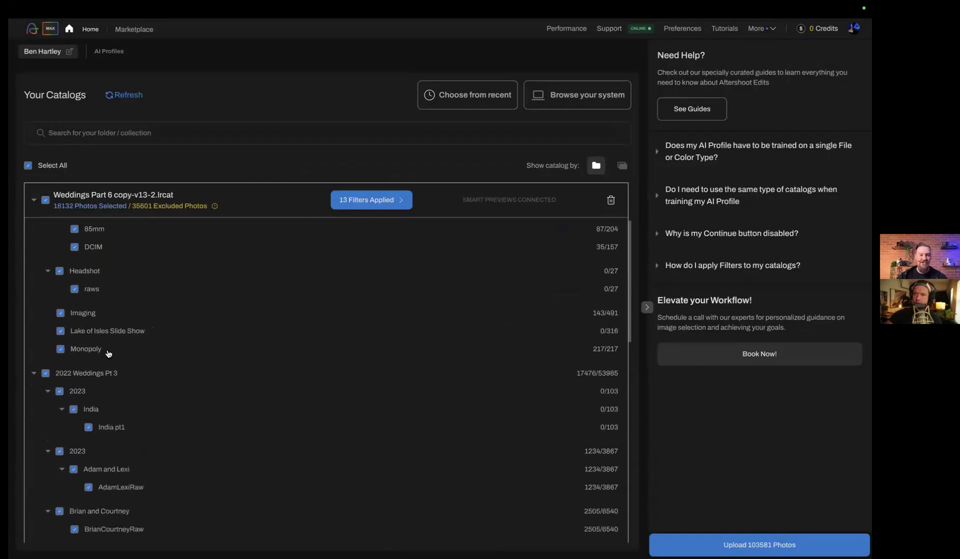
scroll(138, 309, "down", 10)
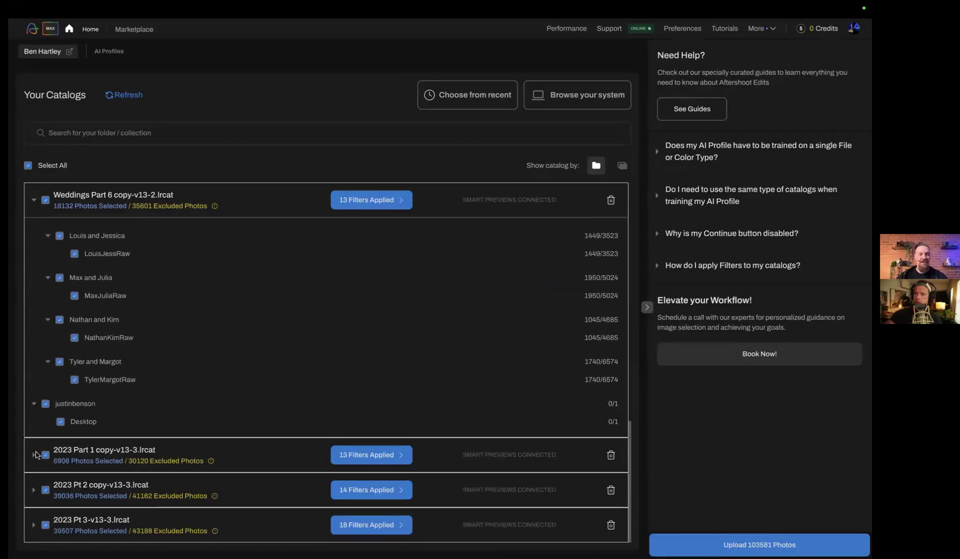
left_click(34, 455)
scroll(114, 384, "down", 3)
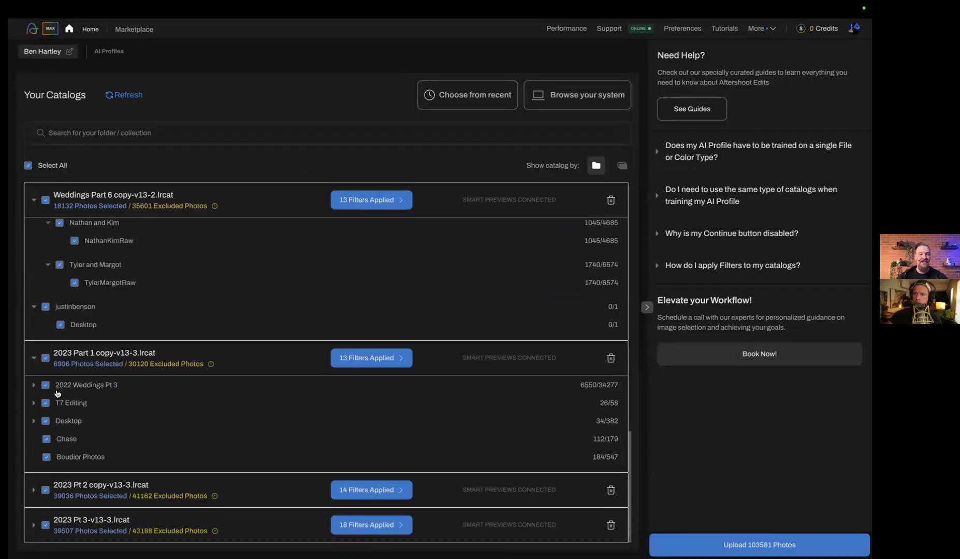
left_click(44, 404)
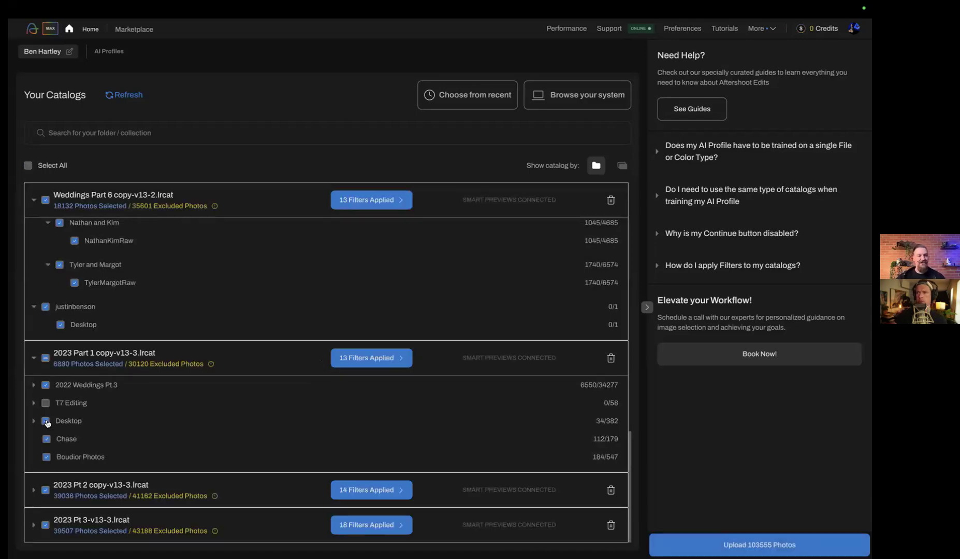
left_click(46, 422)
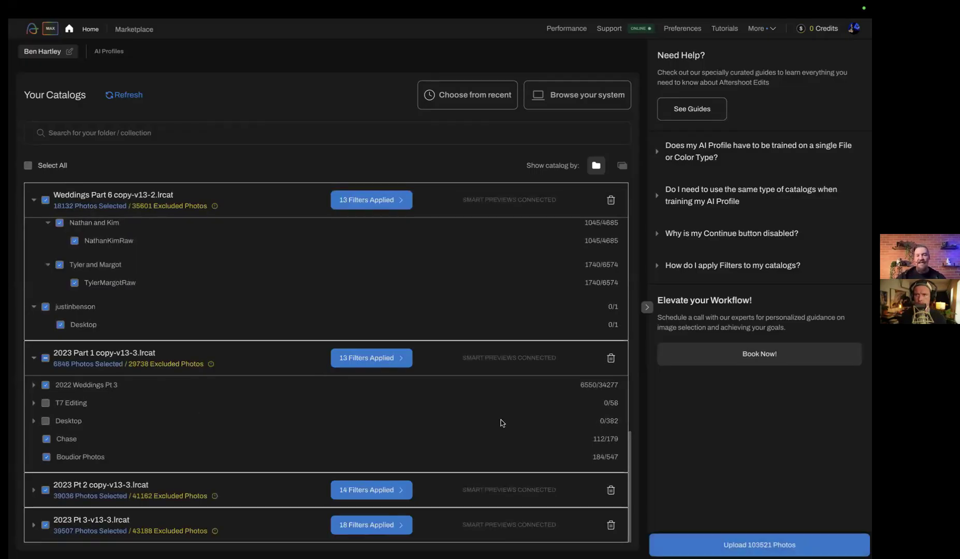
Show the catalogs by collection and look through the collections and photo counts of Weddings Part 6 copy-v13-2
left_click(624, 167)
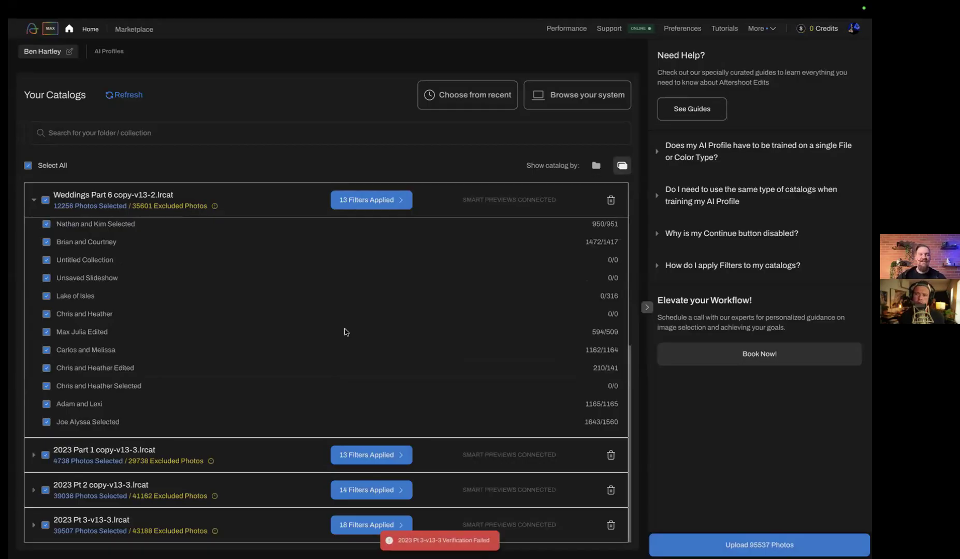
scroll(343, 330, "up", 4)
scroll(223, 322, "up", 3)
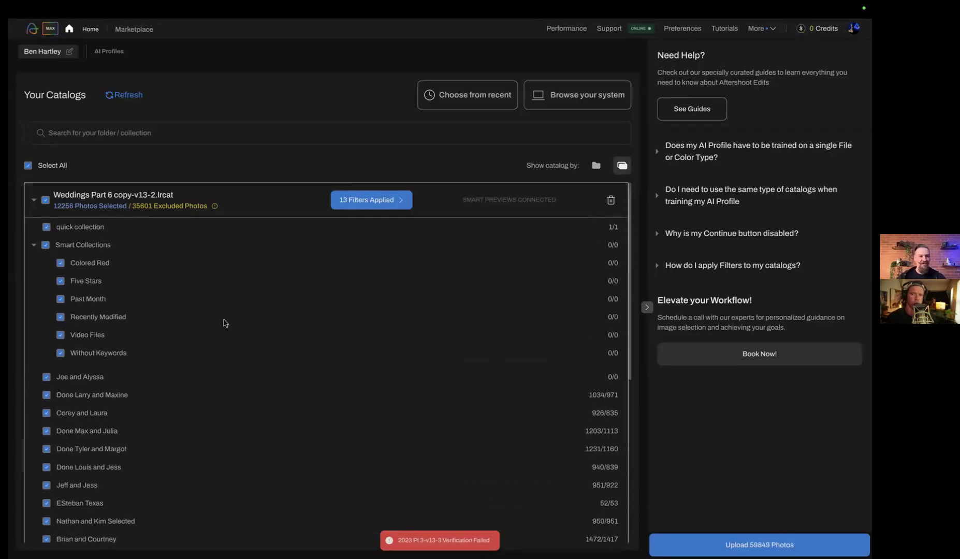
scroll(218, 318, "down", 8)
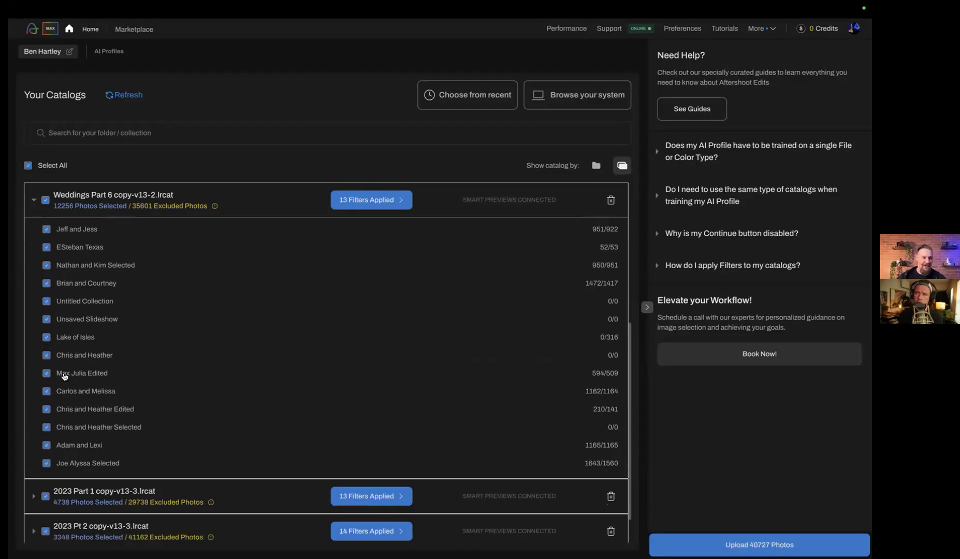
scroll(83, 371, "down", 1)
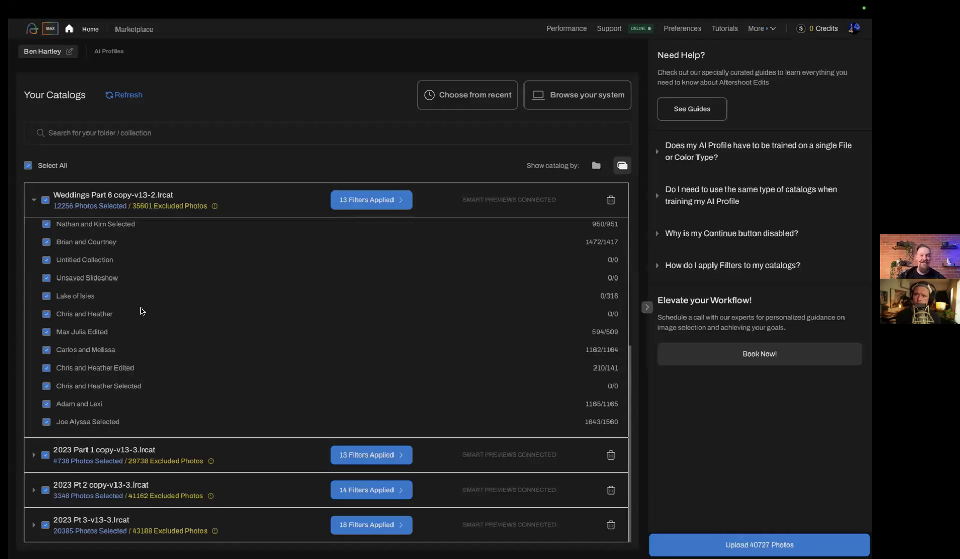
scroll(159, 336, "up", 5)
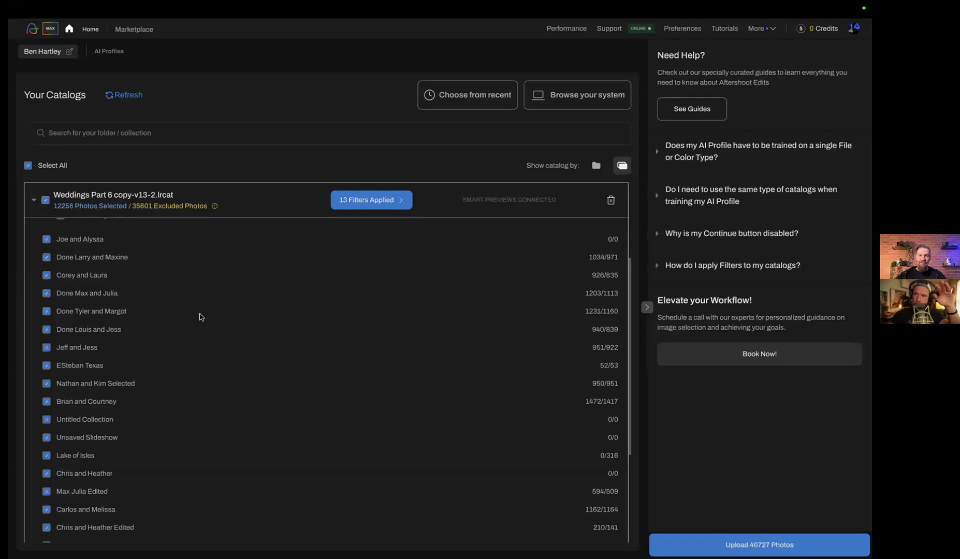
scroll(202, 317, "down", 5)
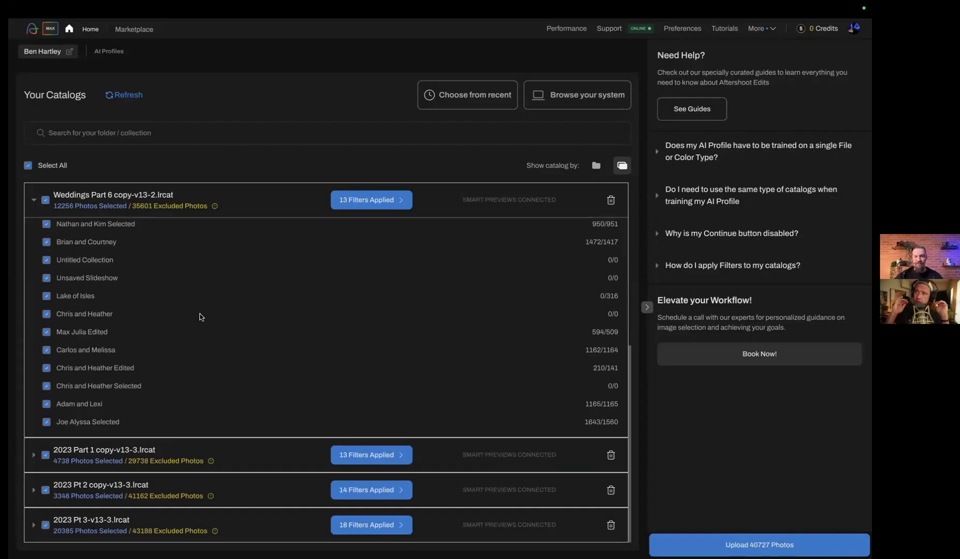
scroll(202, 317, "up", 6)
scroll(202, 317, "down", 6)
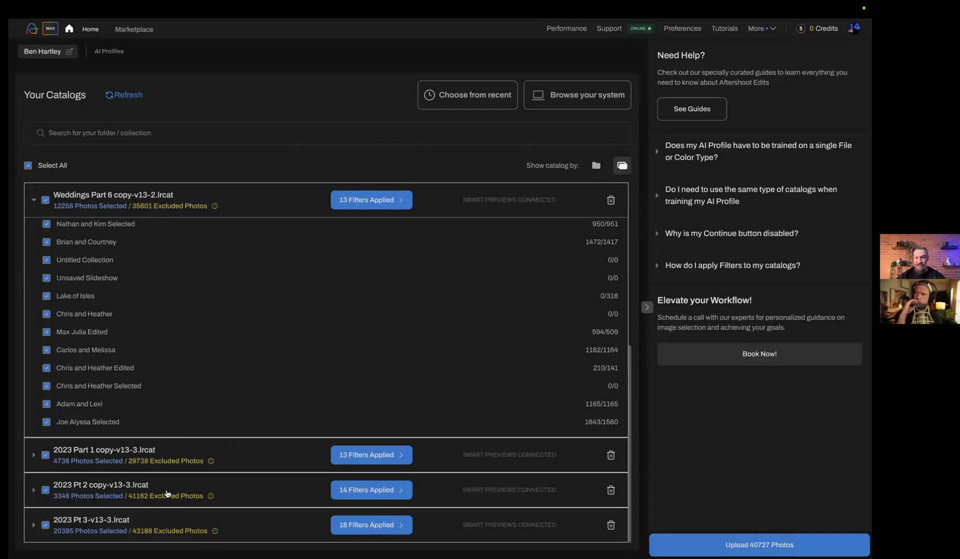
scroll(205, 363, "up", 1)
scroll(205, 364, "up", 5)
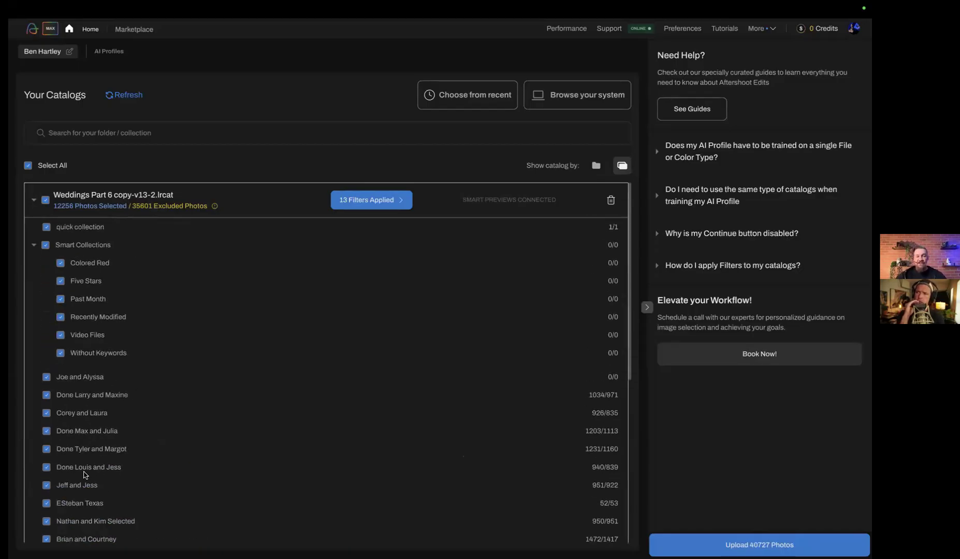
scroll(84, 473, "down", 4)
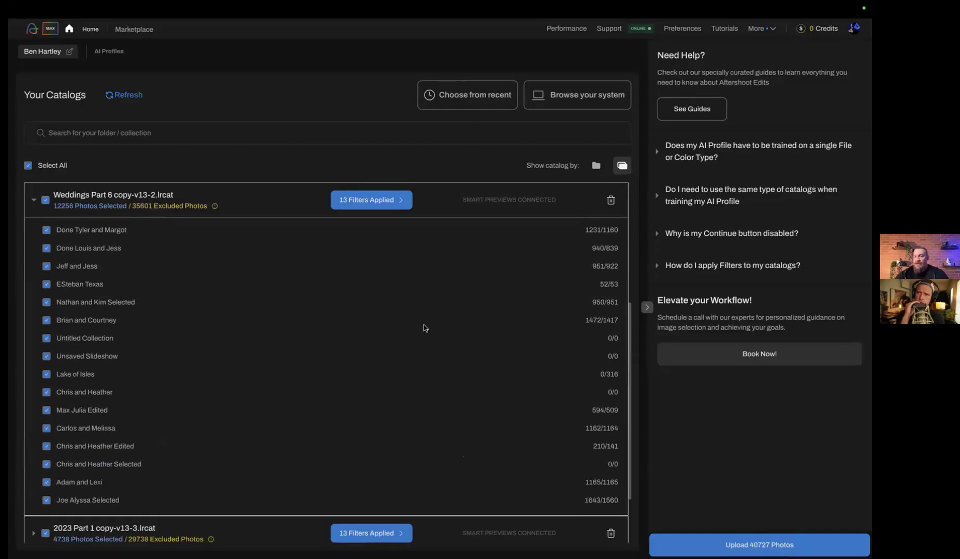
Show the catalogs by folder, collapse the main folders of Weddings Part 6 copy-v13-2 and check the Desktop folder of 2023 Part 1 copy-v13-3
left_click(596, 165)
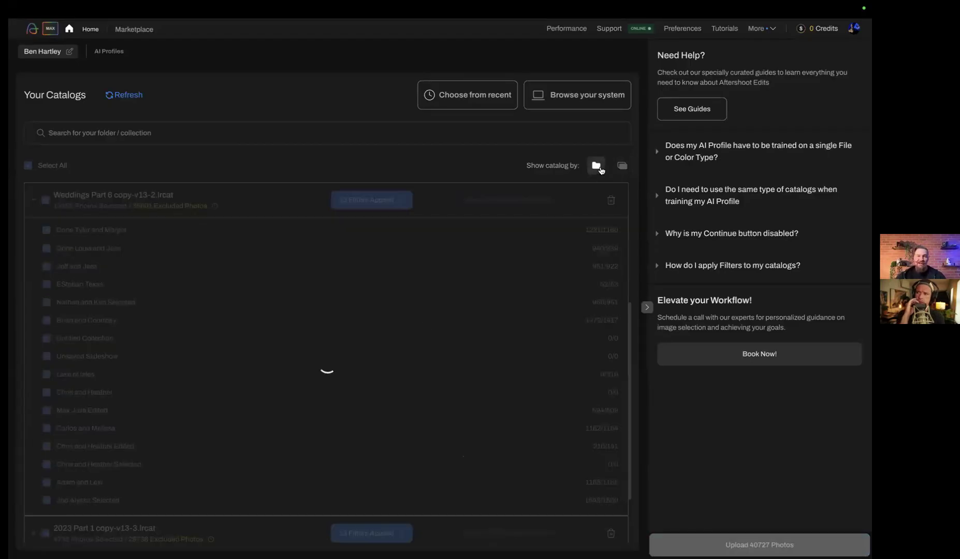
scroll(133, 289, "up", 4)
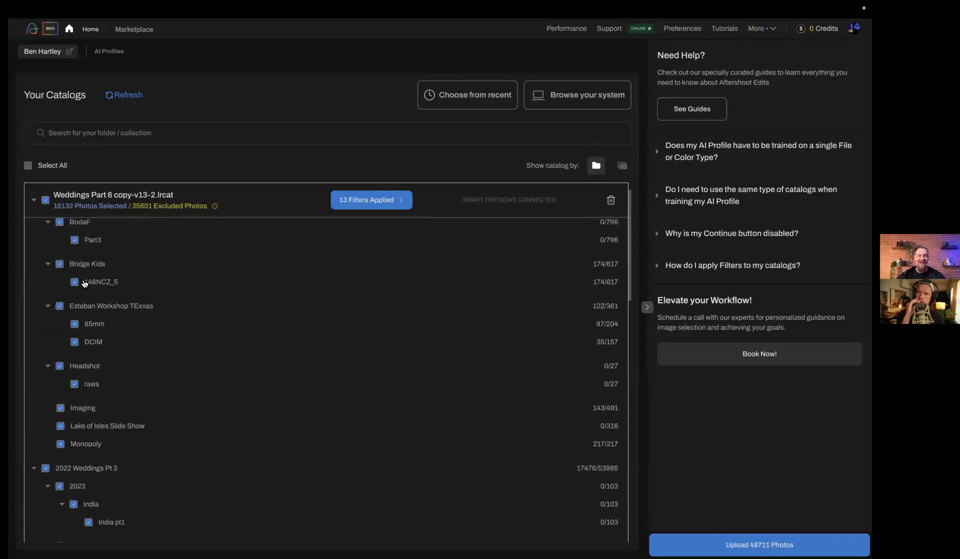
scroll(90, 422, "up", 1)
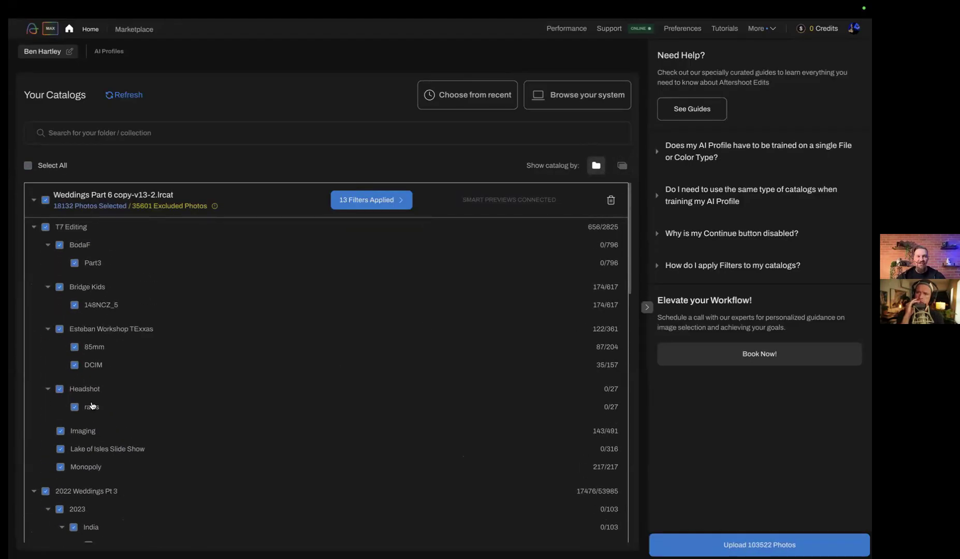
left_click(34, 226)
left_click(34, 246)
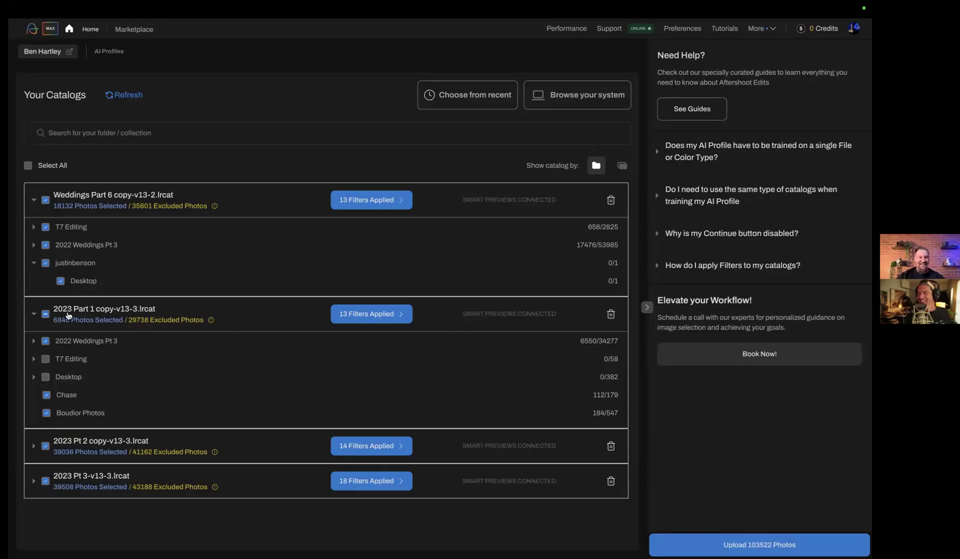
left_click(34, 378)
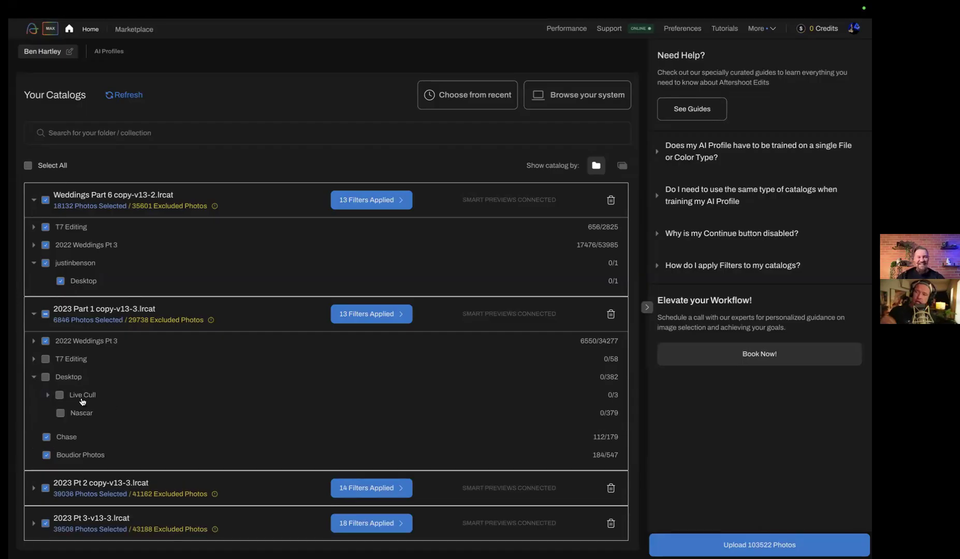
left_click(34, 377)
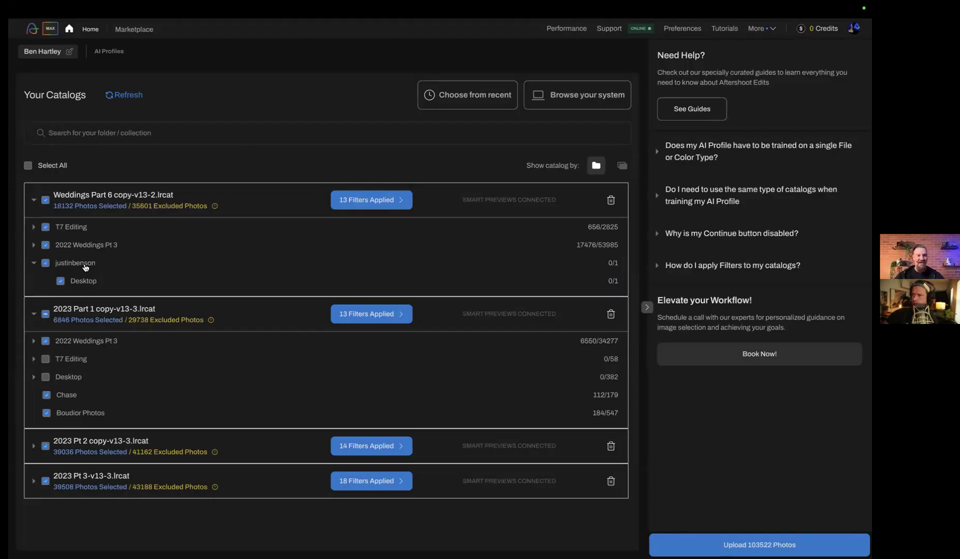
Filter the Weddings Part 6 copy-v13-2 catalog to flagged photos only by excluding the unflagged ones
left_click(379, 205)
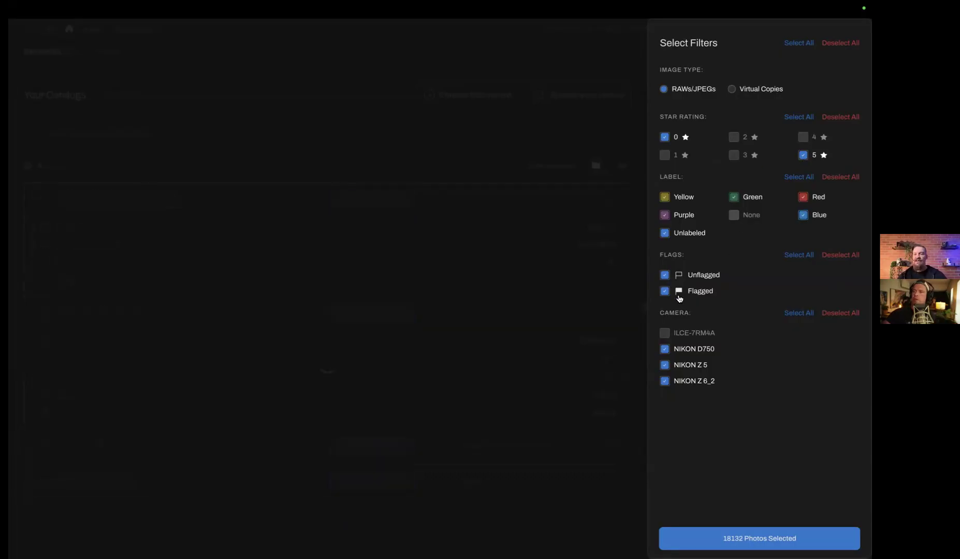
left_click(665, 275)
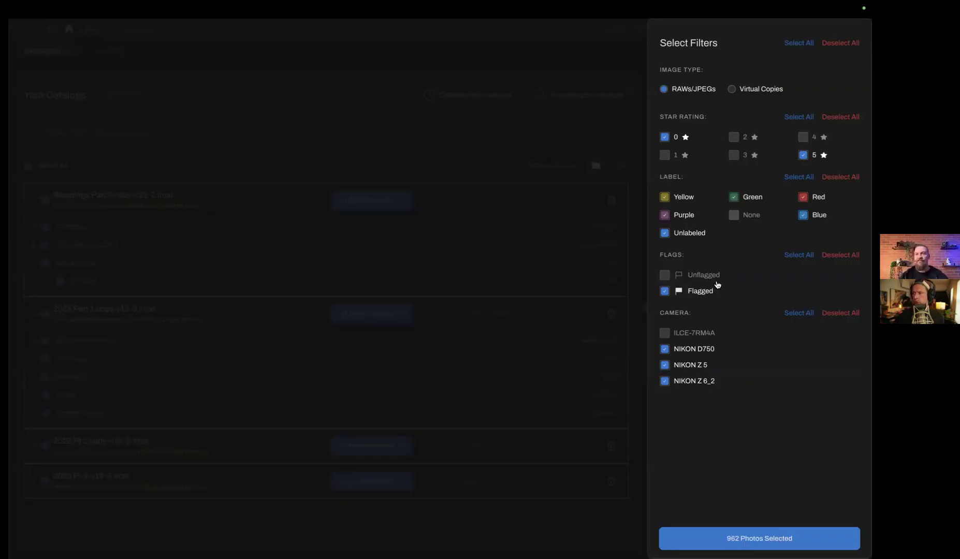
left_click(733, 538)
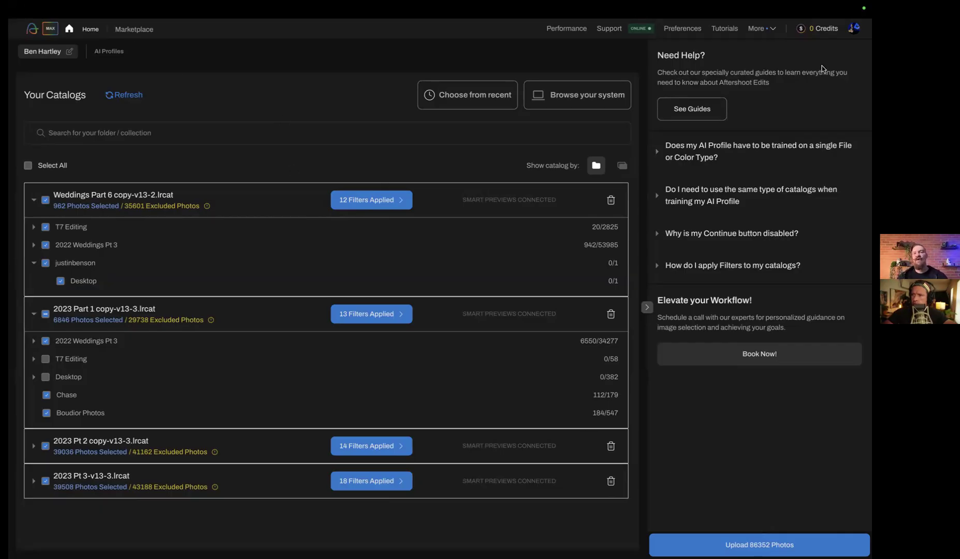
Show only the personal AI profiles of the account and open Anna Profile 1 for improvement
left_click(858, 31)
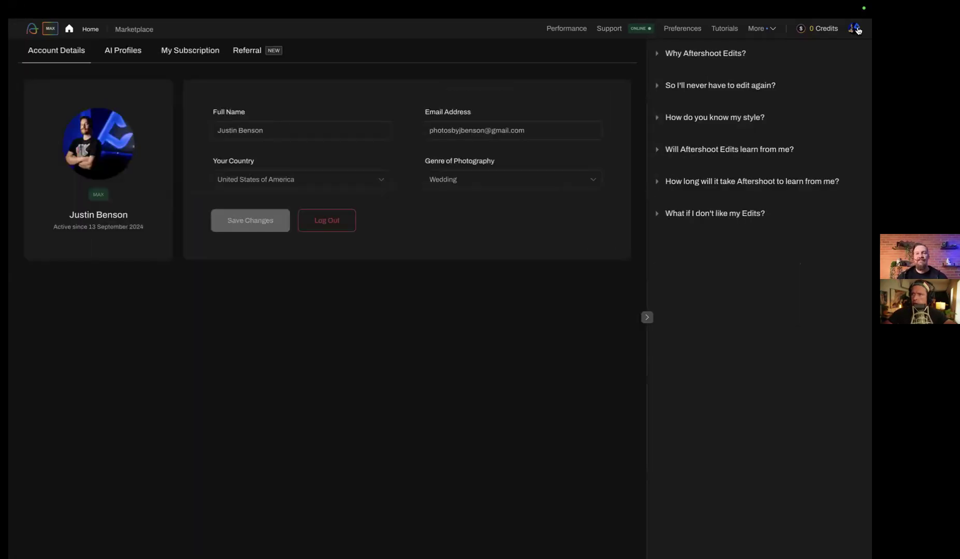
left_click(124, 48)
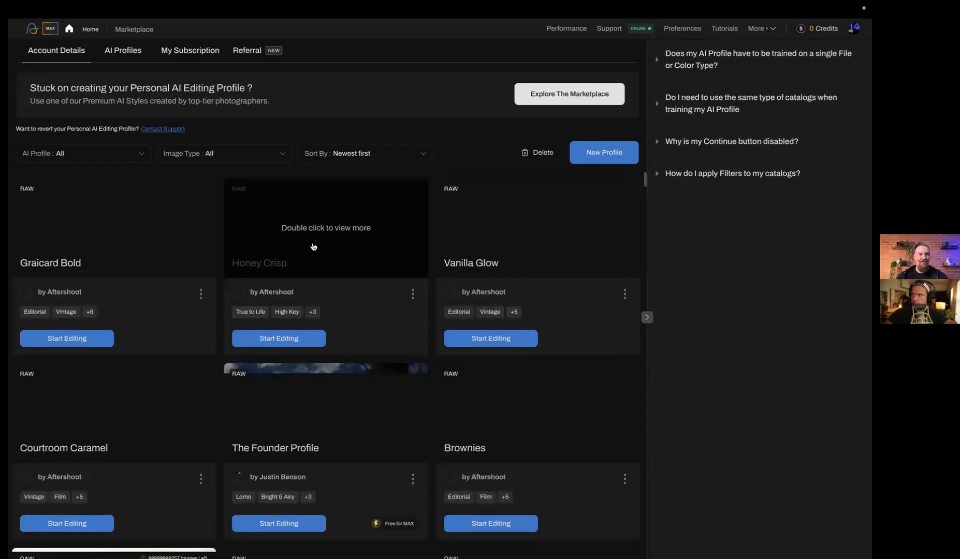
left_click(133, 153)
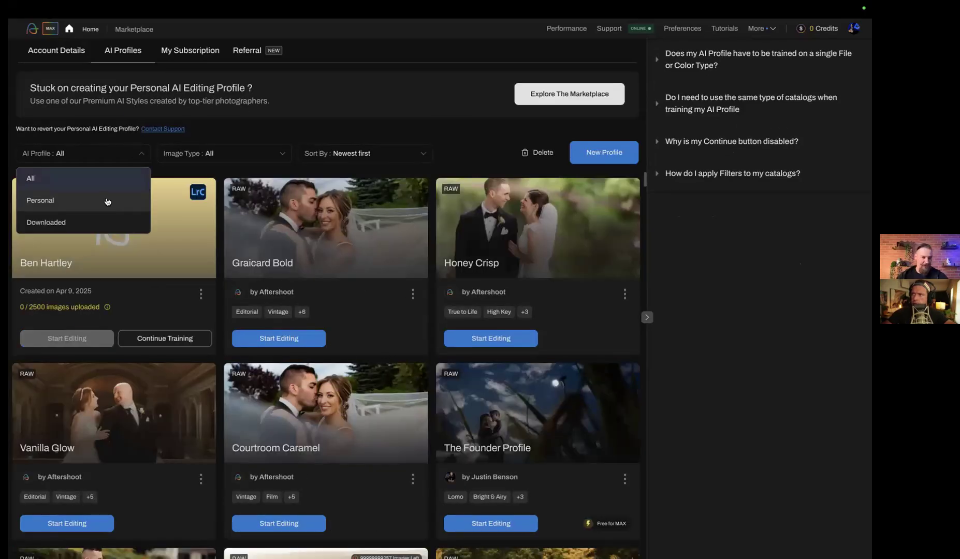
left_click(104, 201)
scroll(544, 433, "down", 3)
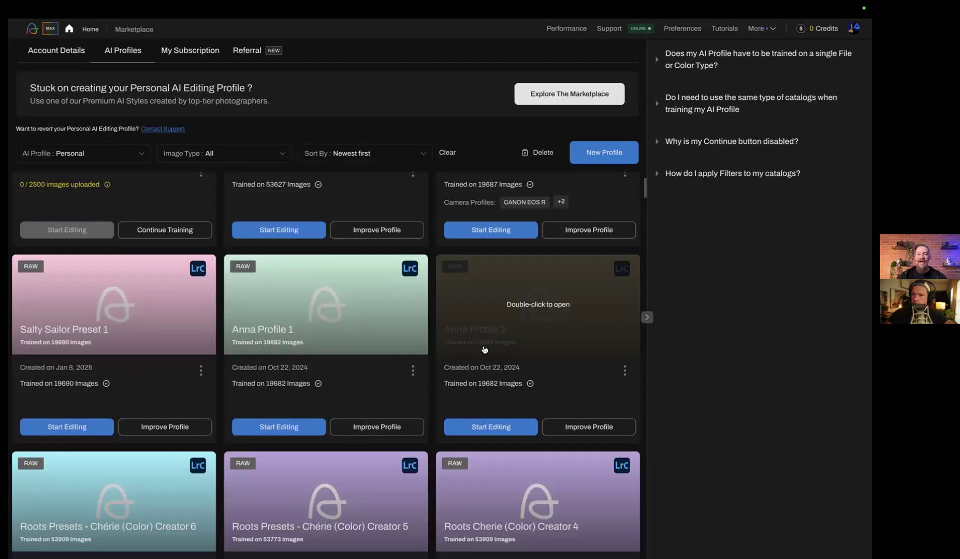
left_click(411, 361)
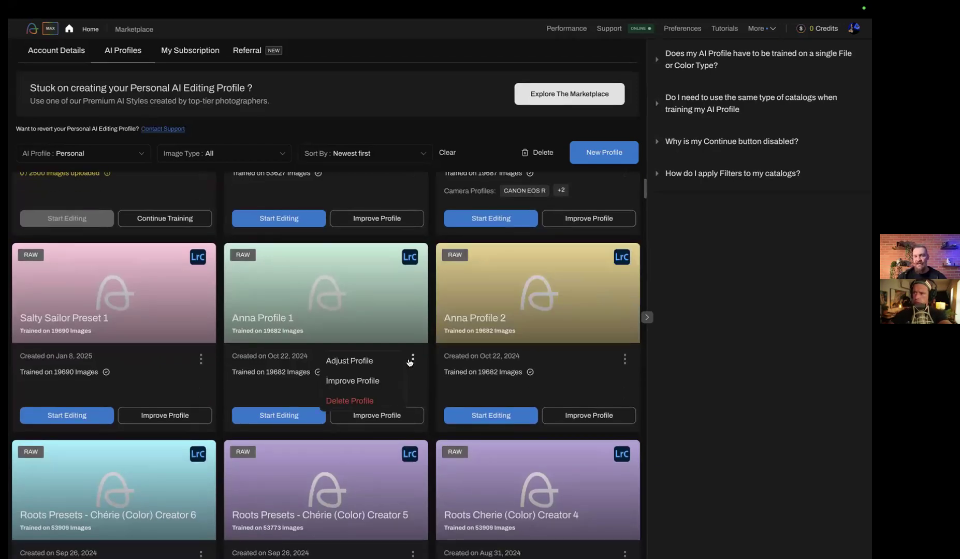
left_click(378, 386)
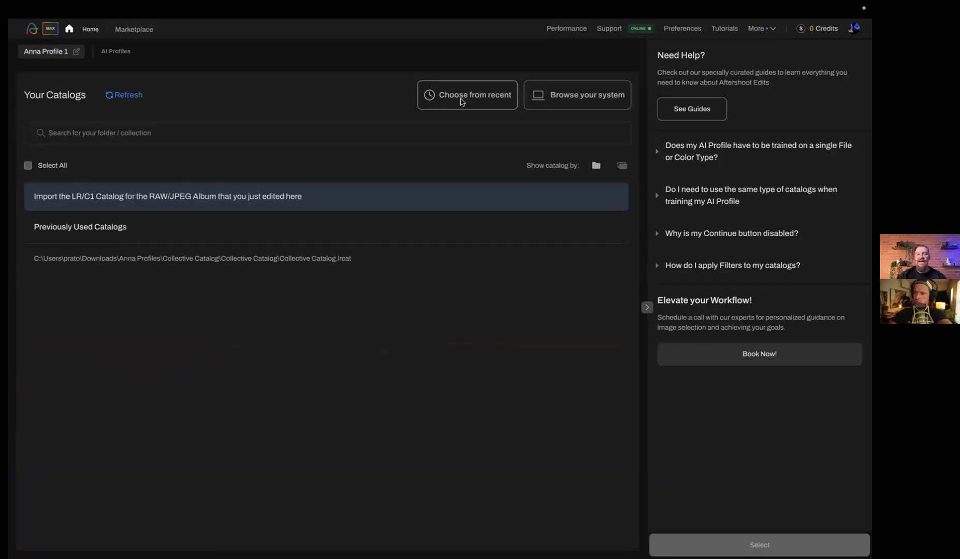
Add the recent catalog Aftershoot Testing.lrcat to Anna Profile 1 and look through its folders
left_click(463, 102)
left_click(299, 210)
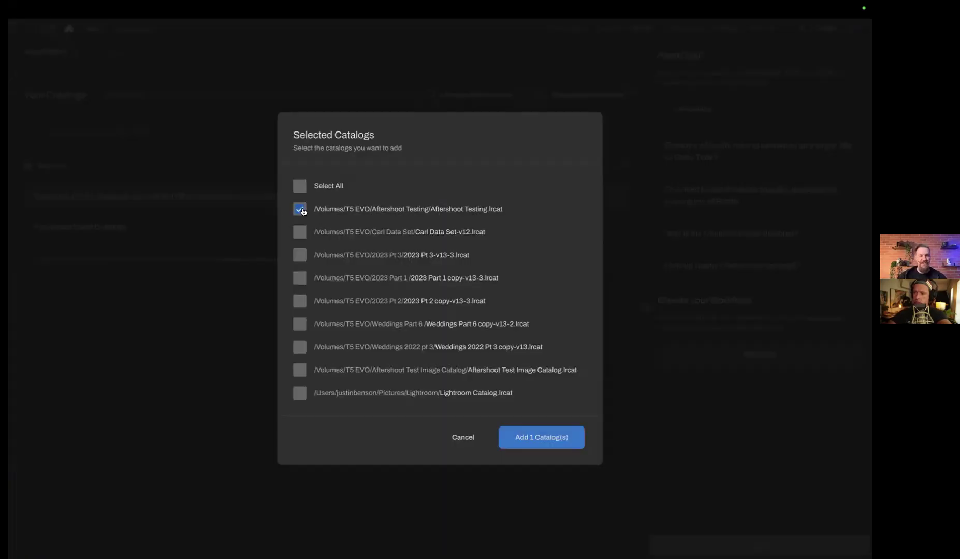
left_click(553, 441)
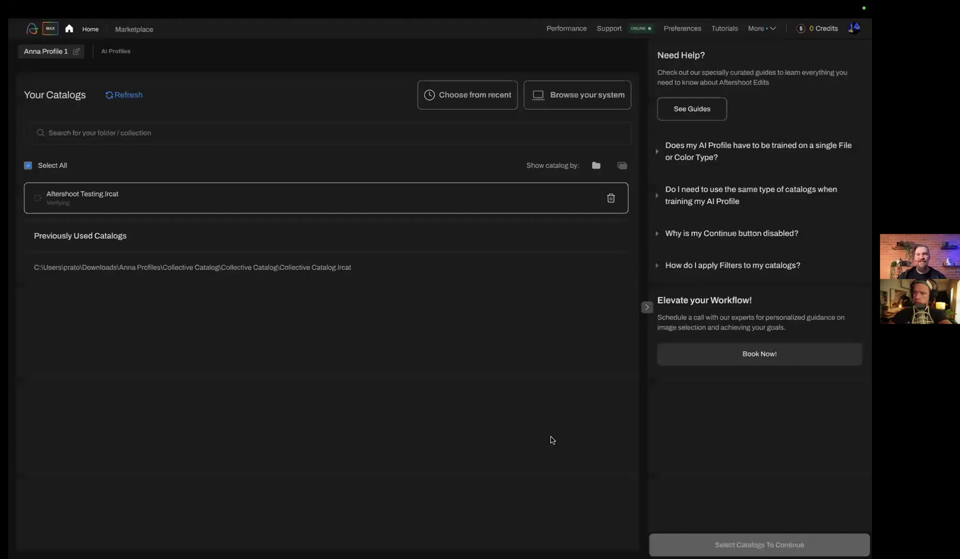
scroll(399, 294, "down", 5)
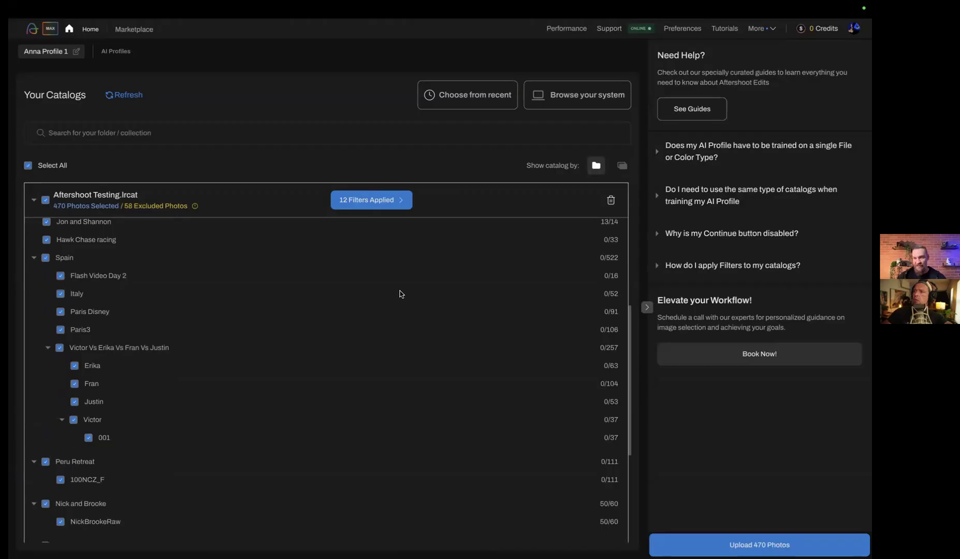
scroll(400, 294, "up", 8)
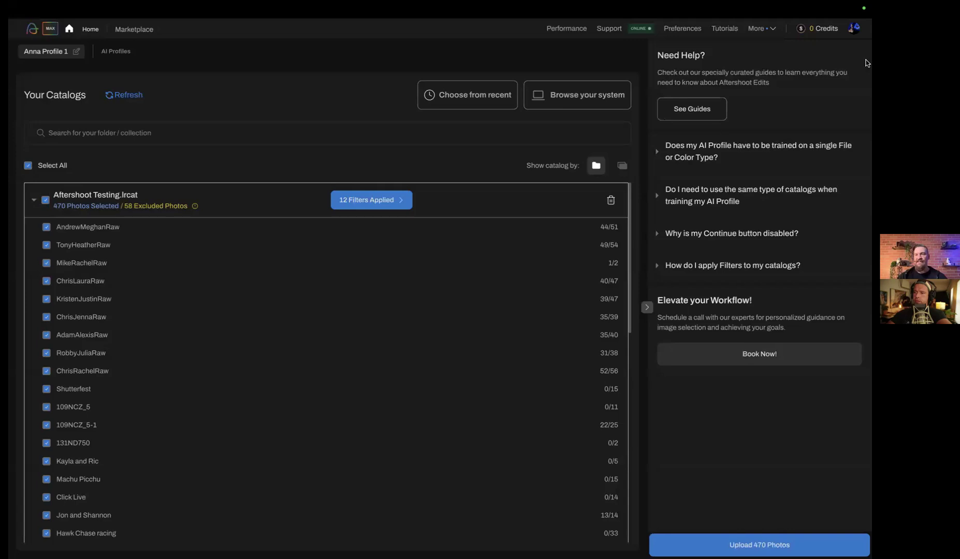
Return to the account's AI profiles and limit the list to personal profiles
left_click(860, 33)
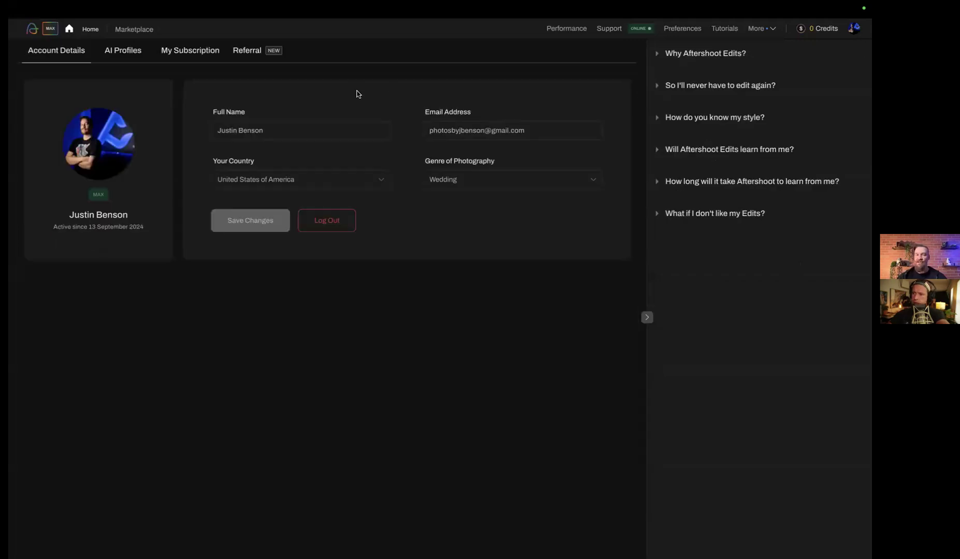
left_click(130, 59)
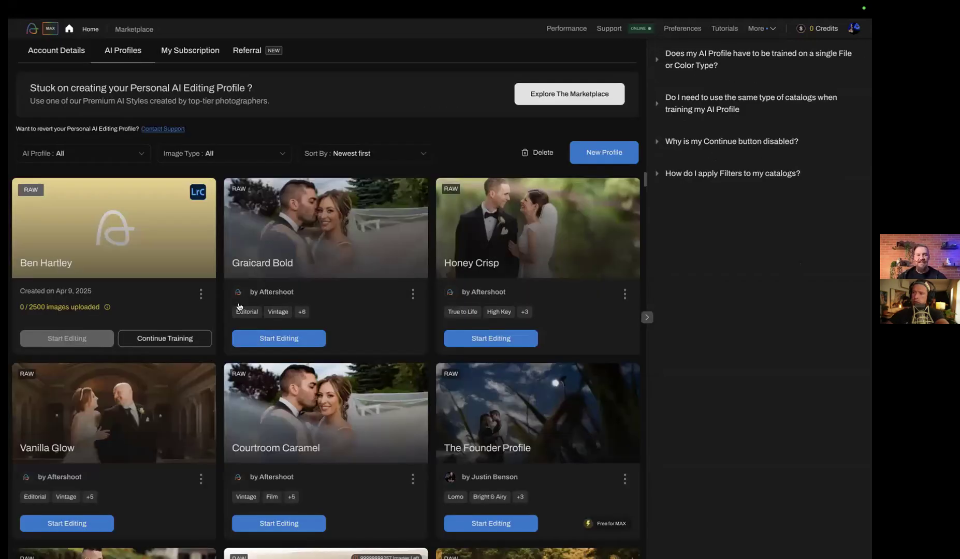
left_click(125, 154)
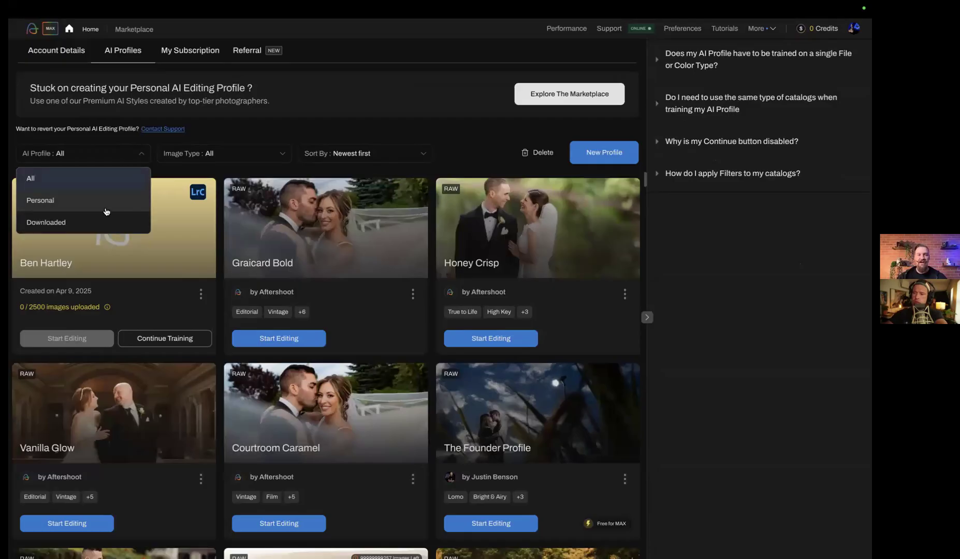
left_click(107, 199)
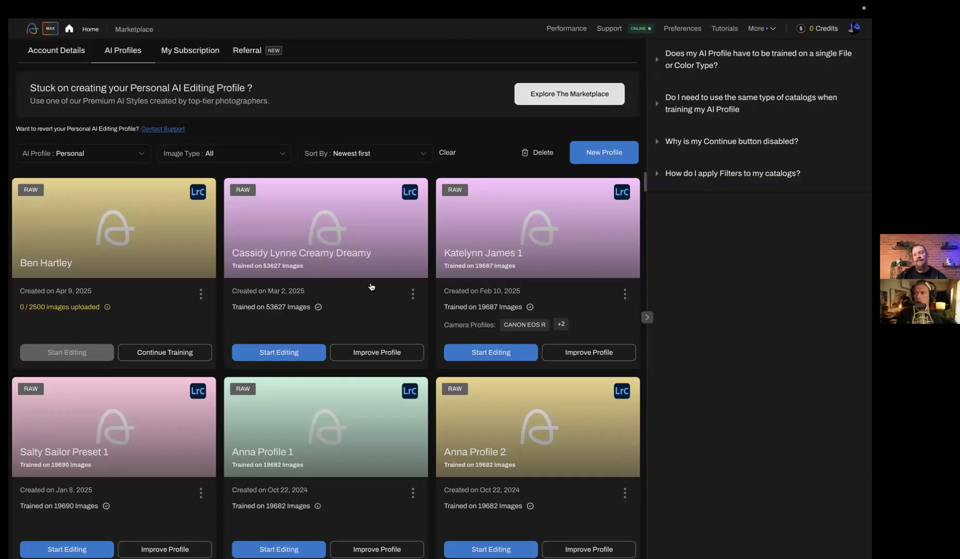
Look through the personal RAW and JPEG profiles, examining their creation dates and the number of images each was trained on
scroll(372, 286, "down", 10)
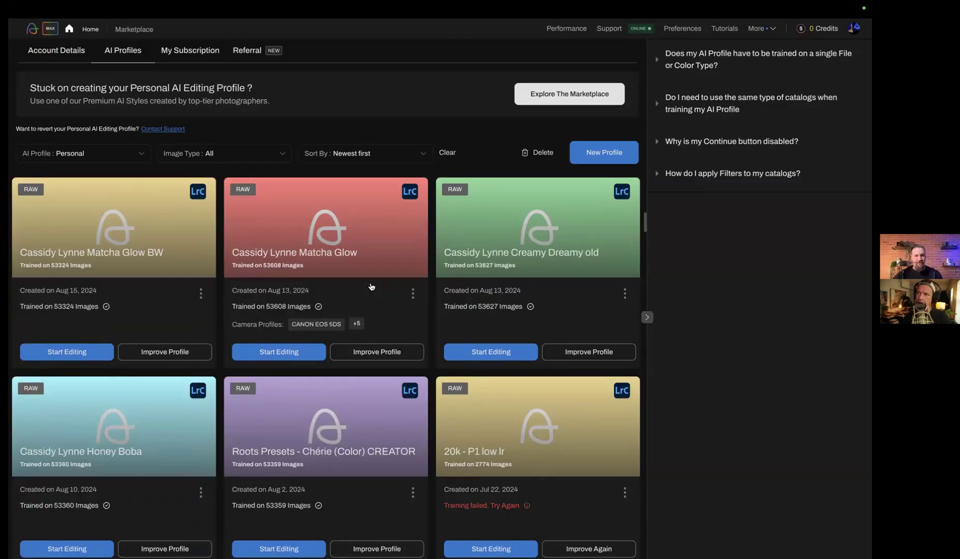
scroll(371, 287, "down", 1)
scroll(371, 286, "down", 1)
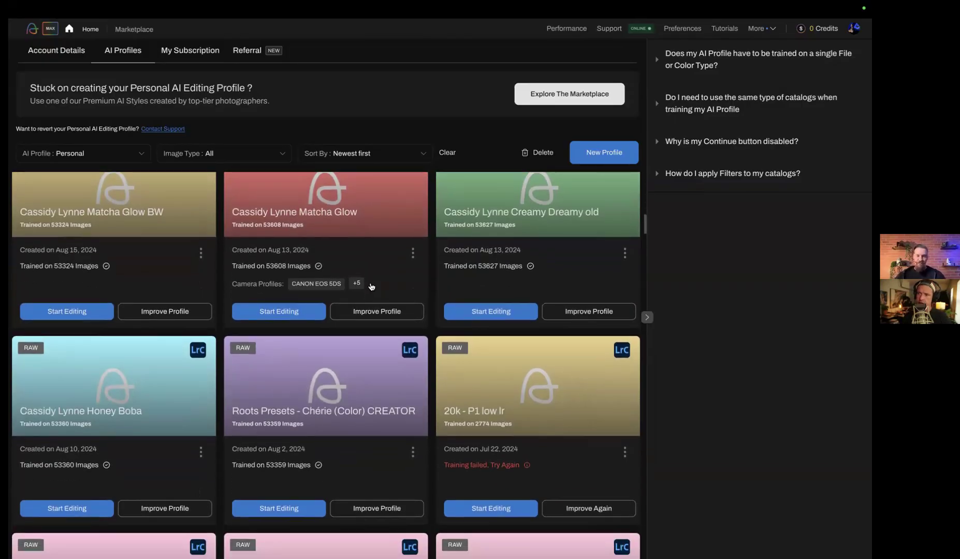
scroll(371, 286, "down", 1)
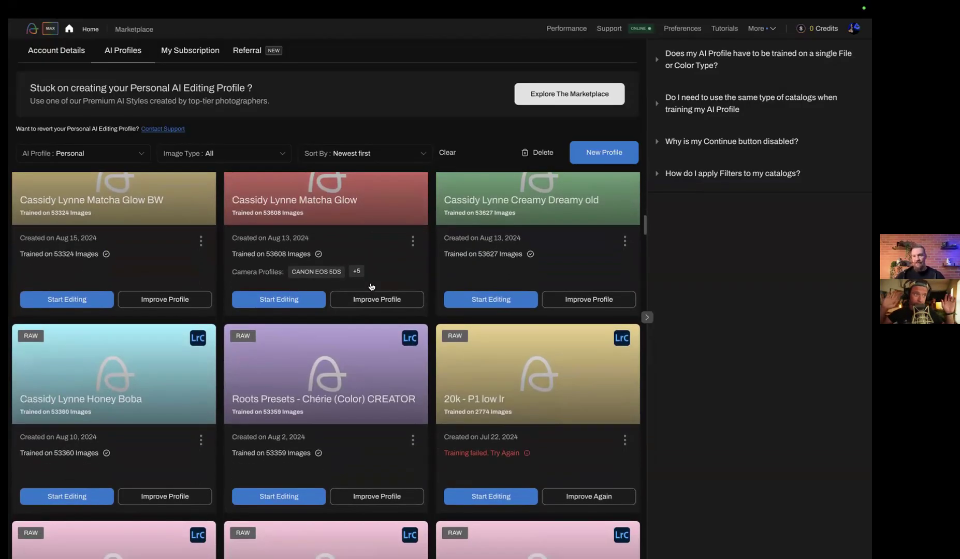
scroll(372, 287, "down", 10)
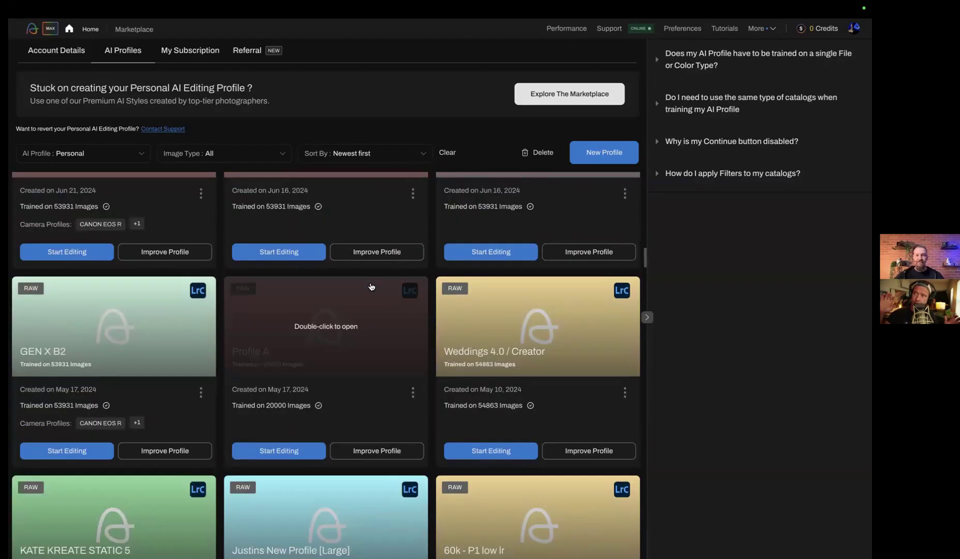
scroll(371, 287, "down", 15)
scroll(371, 286, "down", 15)
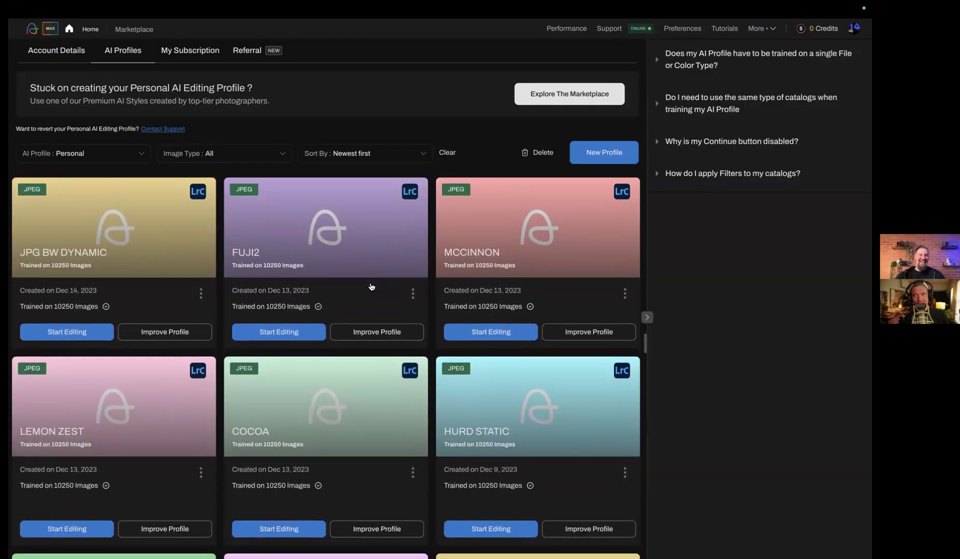
scroll(371, 286, "down", 1)
scroll(371, 287, "down", 1)
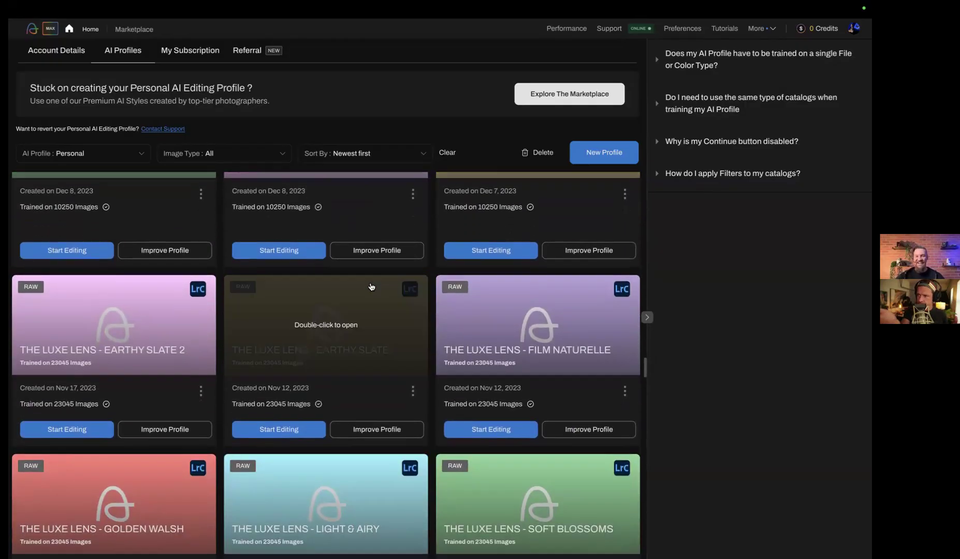
scroll(371, 290, "down", 5)
scroll(368, 305, "up", 10)
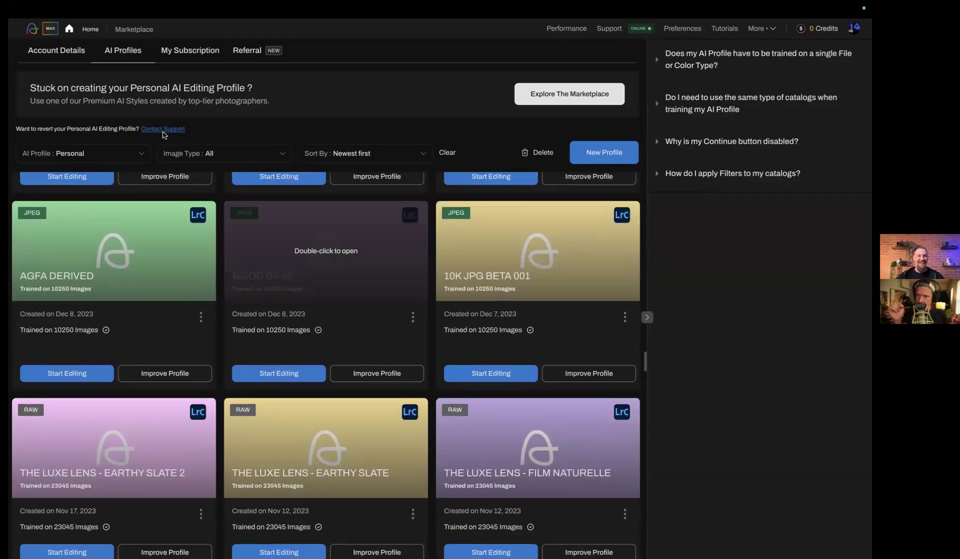
Show all AI profiles again and delete the untrained personal profile created on Apr 9, 2025
left_click(106, 151)
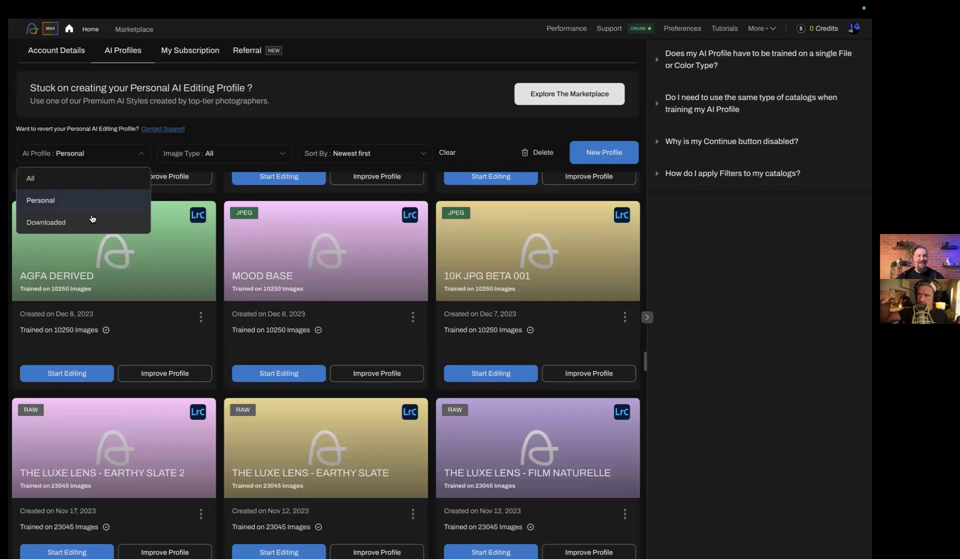
left_click(85, 179)
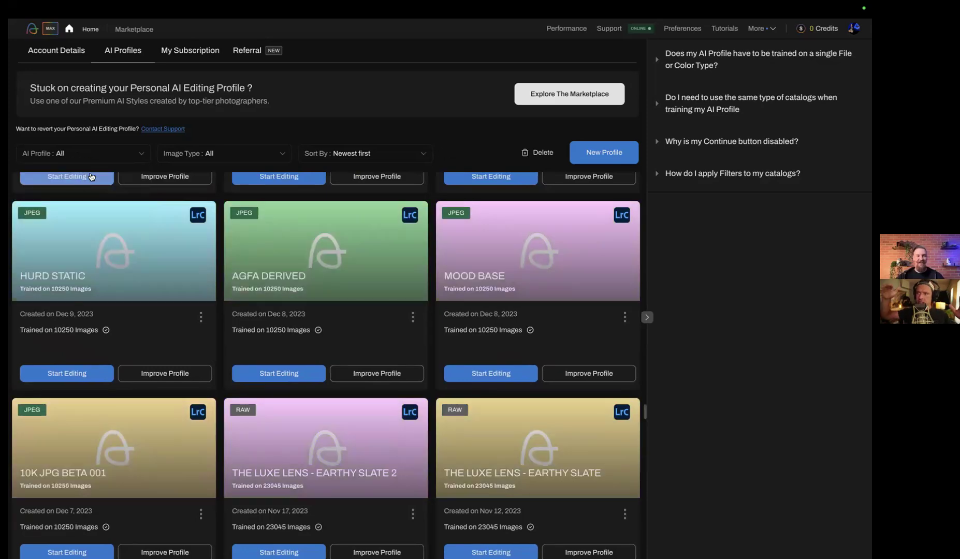
scroll(133, 383, "up", 15)
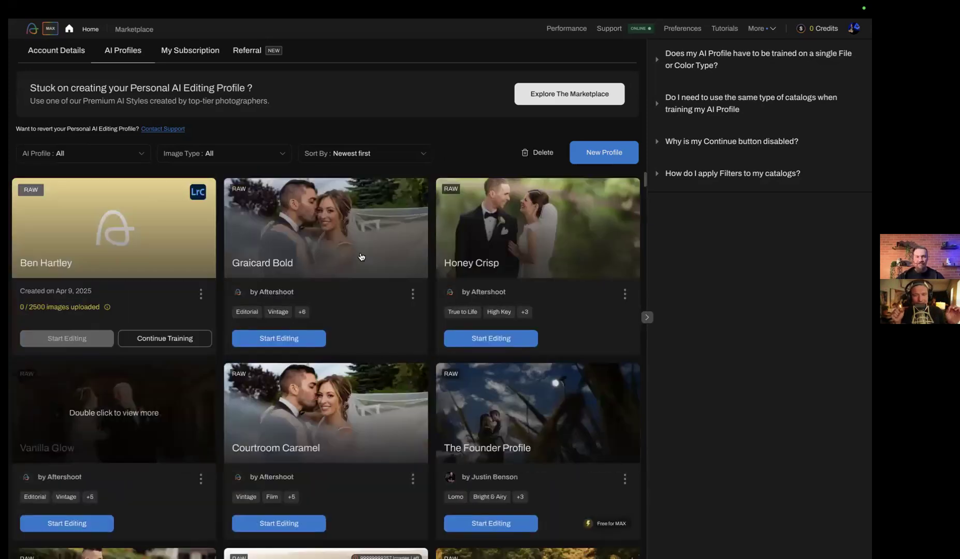
left_click(201, 293)
left_click(163, 334)
left_click(464, 327)
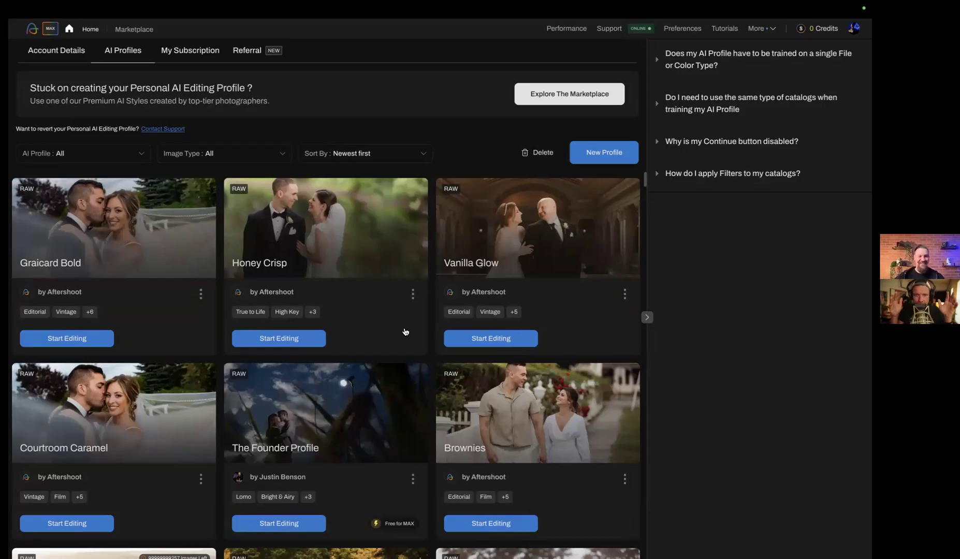
scroll(405, 332, "down", 3)
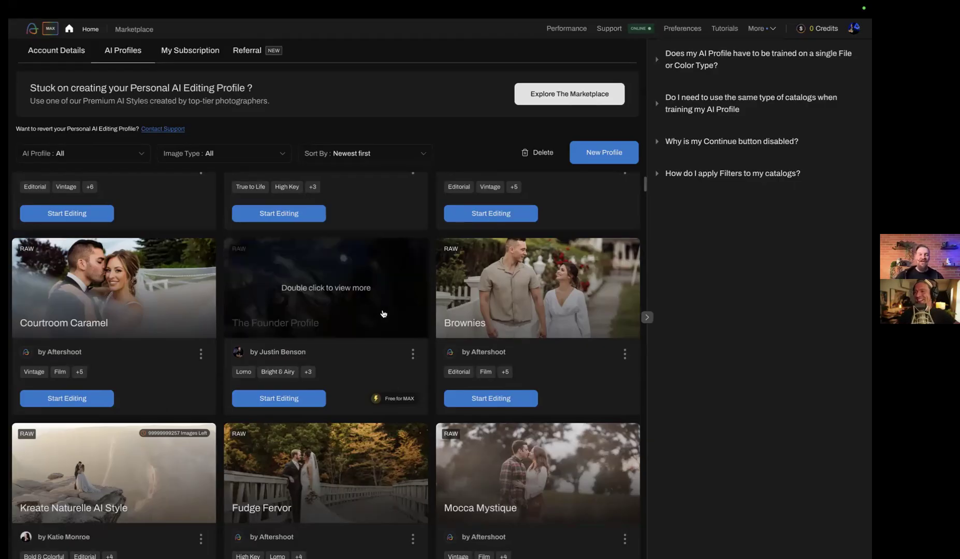
Open the slider adjustments of The Founder Profile and lower its white balance temperature correction to about -502
left_click(413, 354)
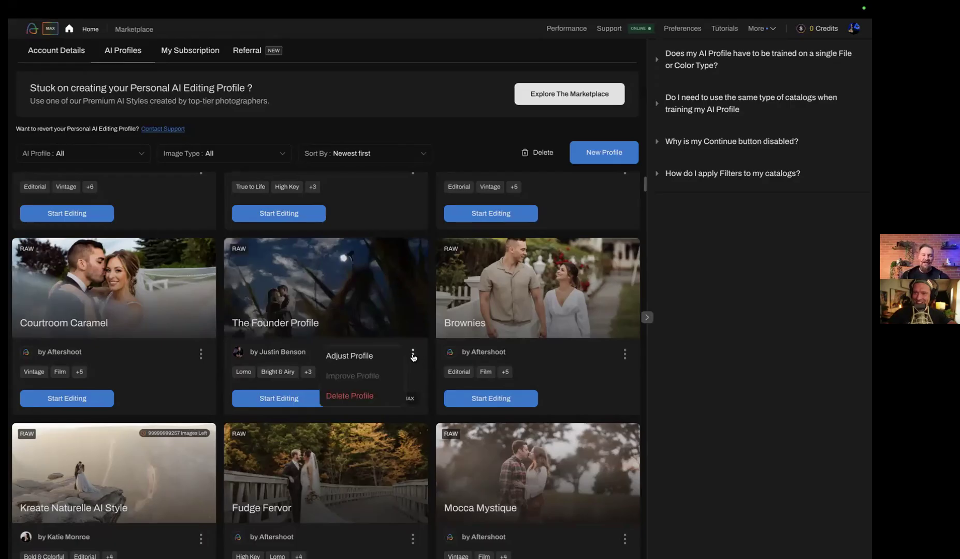
left_click(362, 356)
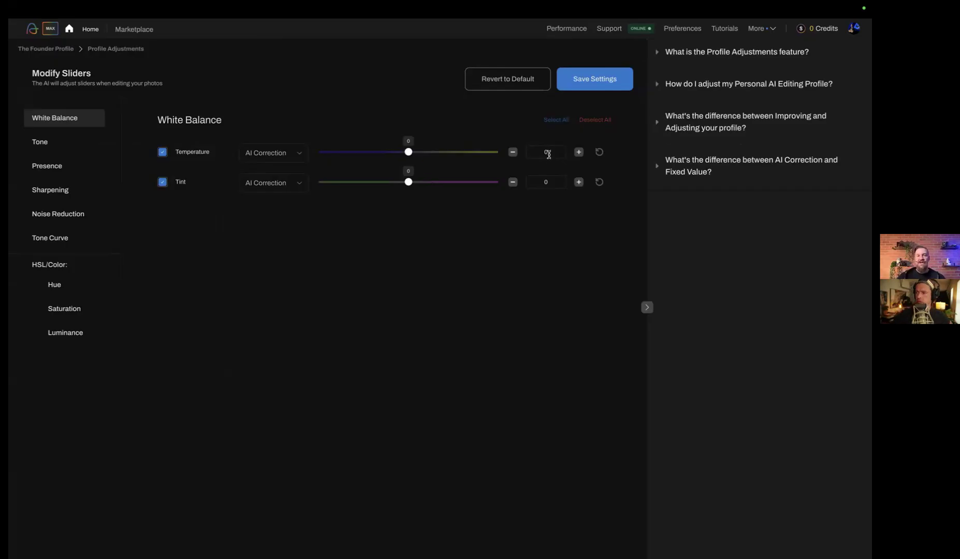
left_click_drag(409, 155, 408, 155)
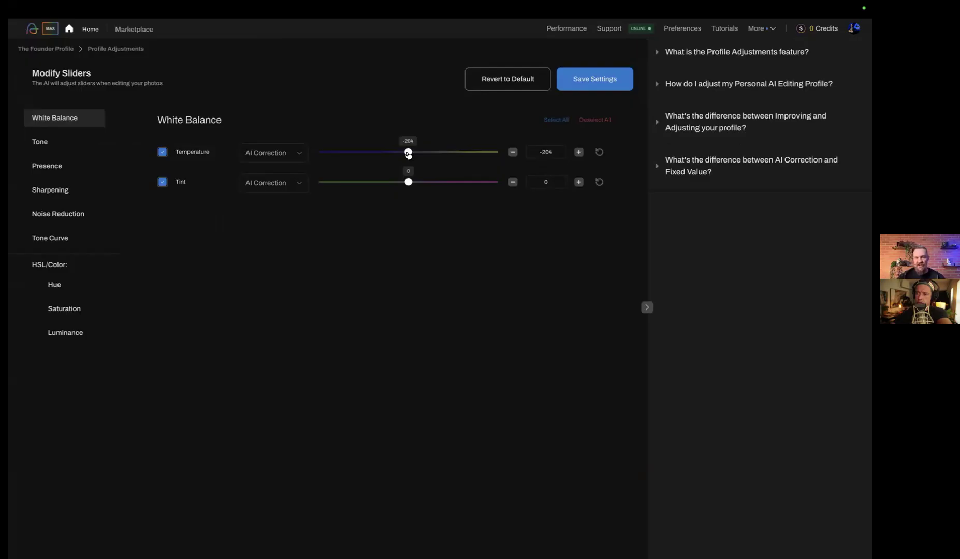
left_click_drag(409, 154, 407, 149)
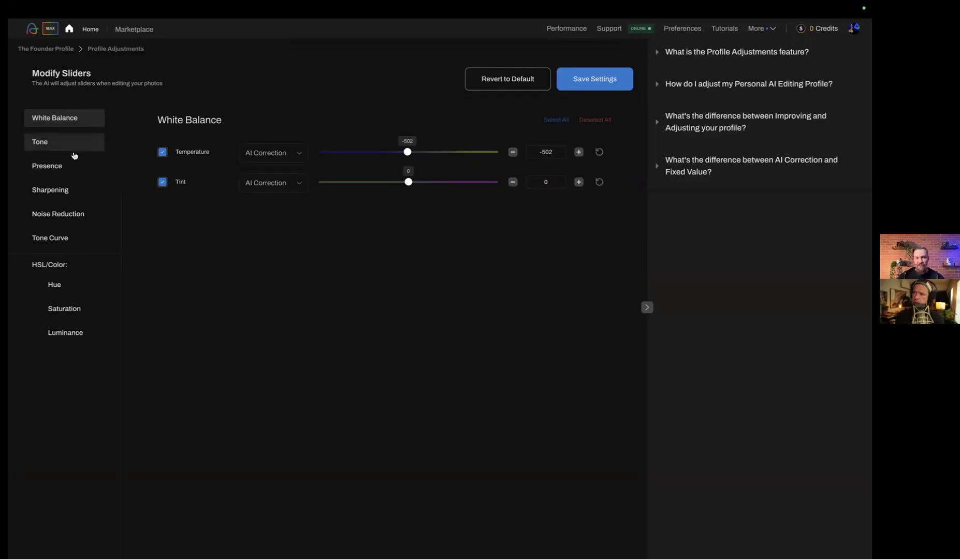
Switch The Founder Profile's Green saturation to Fixed Value and set it to -10
left_click(63, 313)
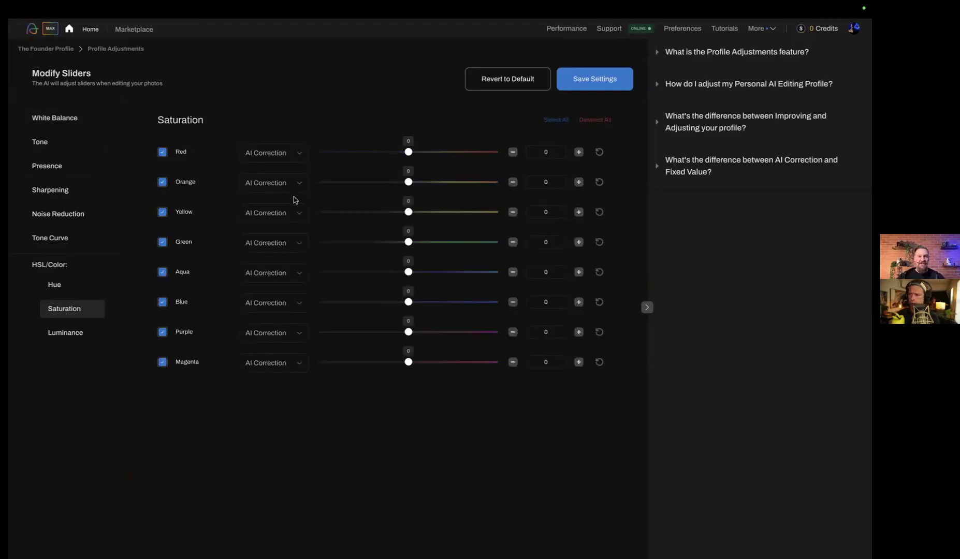
left_click(285, 243)
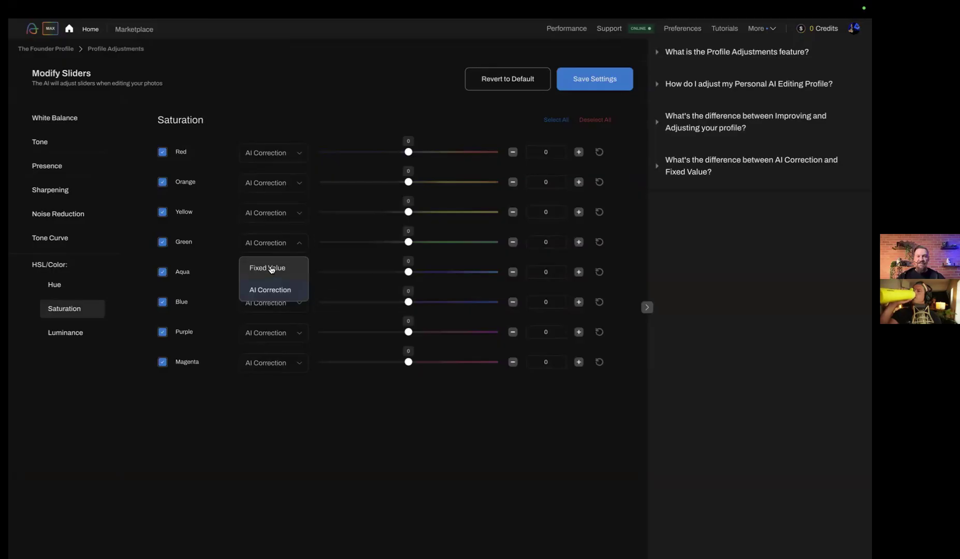
left_click(272, 268)
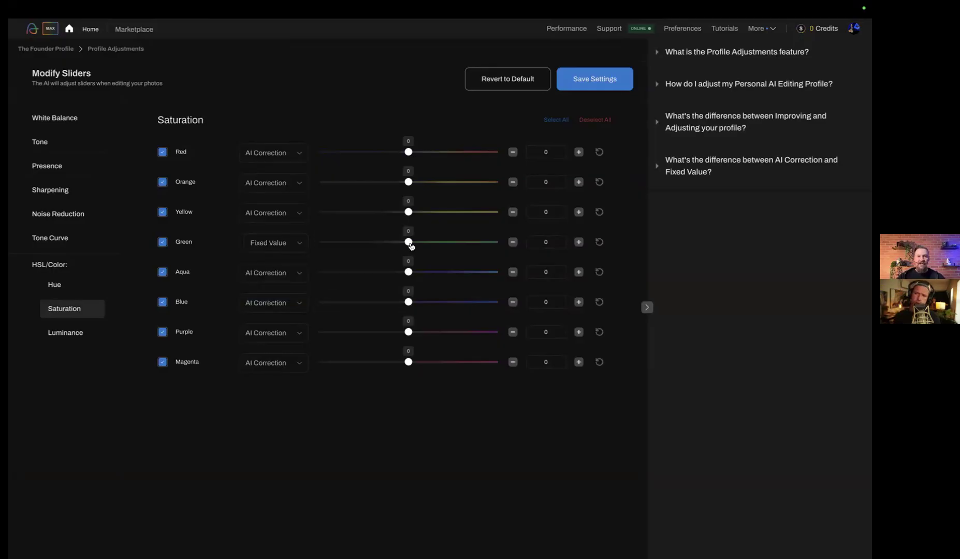
left_click_drag(410, 246, 404, 246)
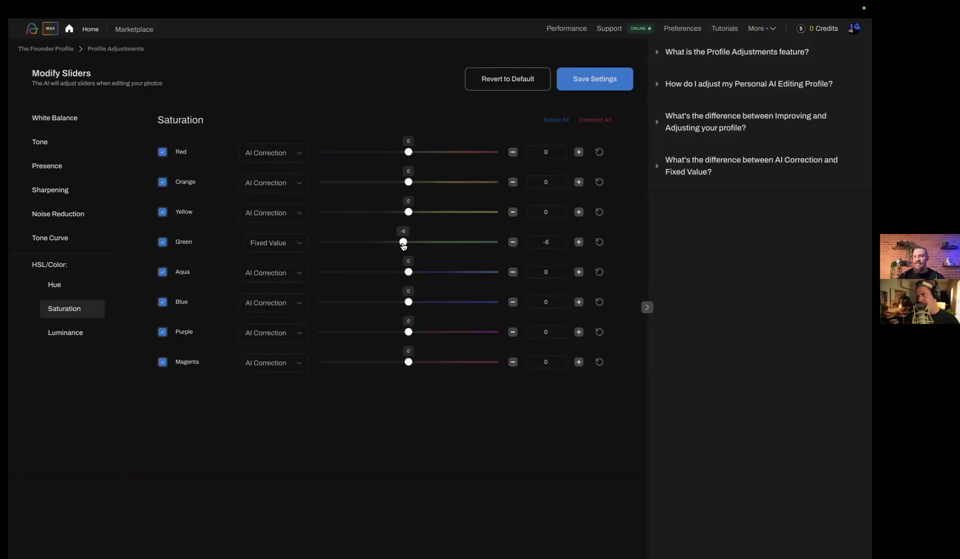
double_click(553, 242)
type("-10")
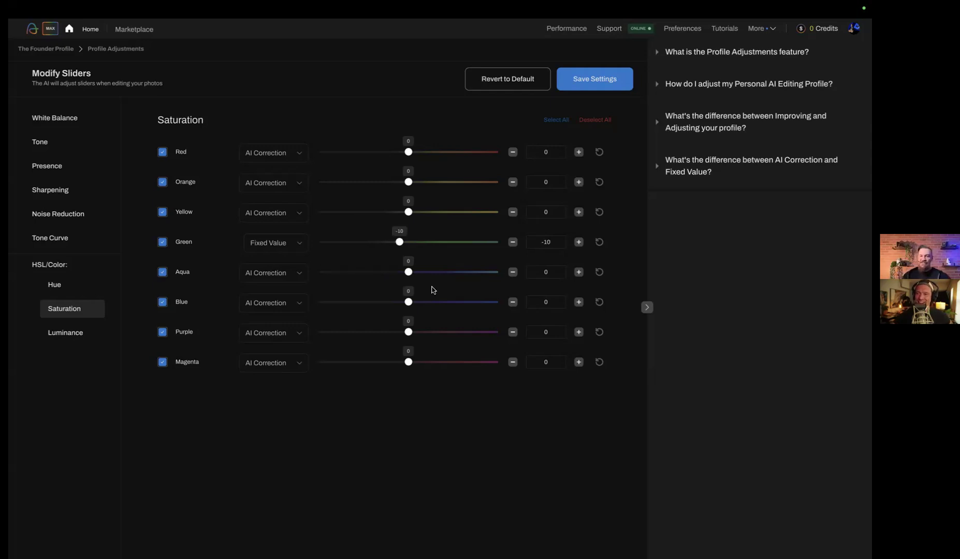
Keep Aqua saturation on AI Correction, try a value of 41 and set it back to 0
left_click(284, 269)
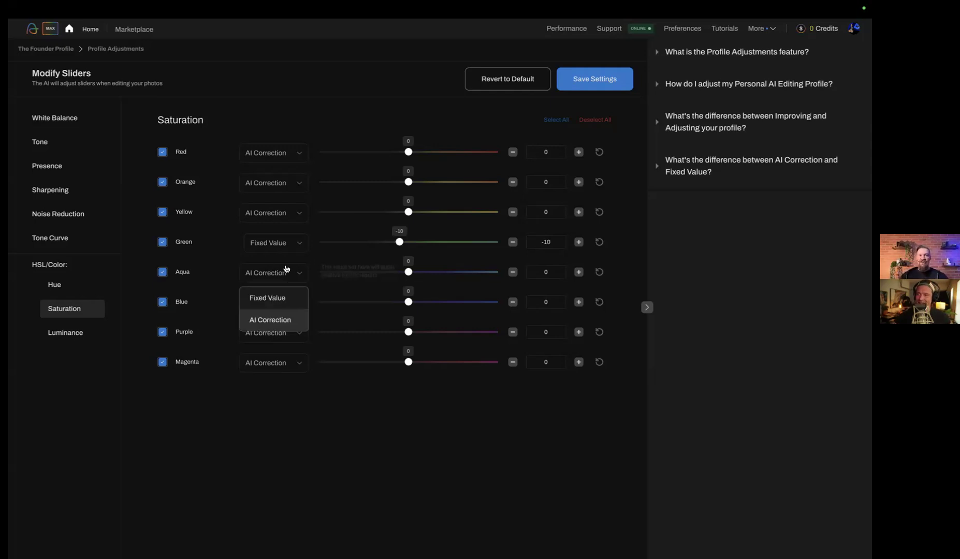
left_click(277, 321)
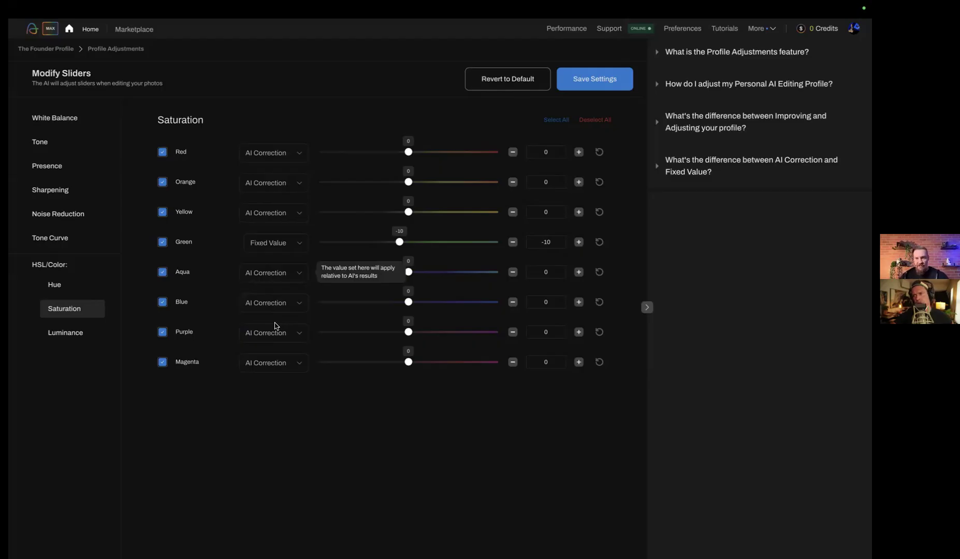
left_click(428, 274)
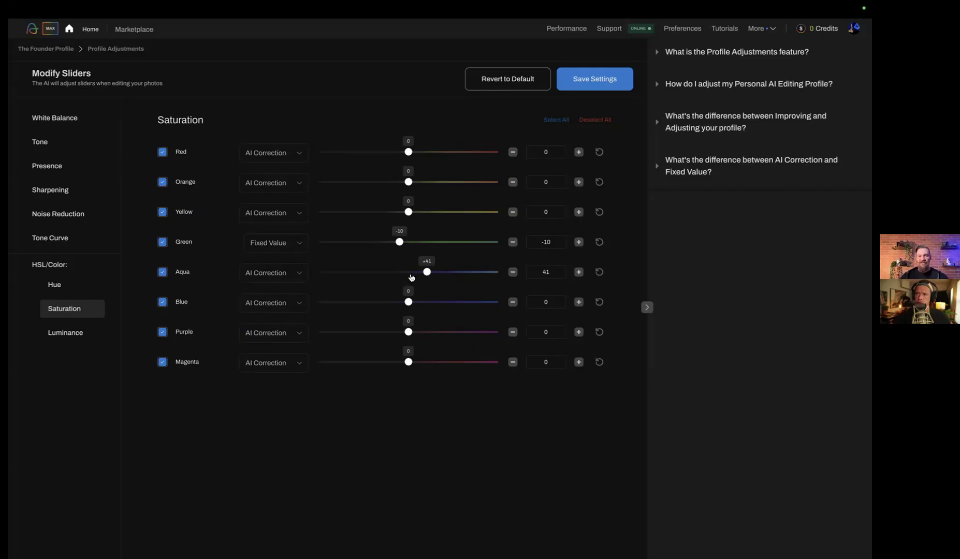
left_click(409, 275)
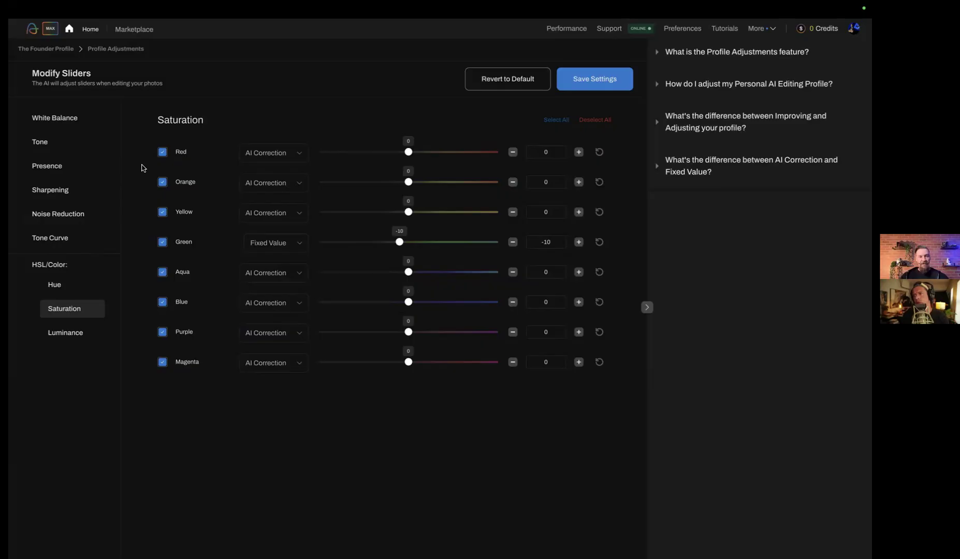
Return to the AI profiles, open the Brownies profile's details and compare before and after on its first sample photos
left_click(56, 49)
scroll(264, 331, "down", 1)
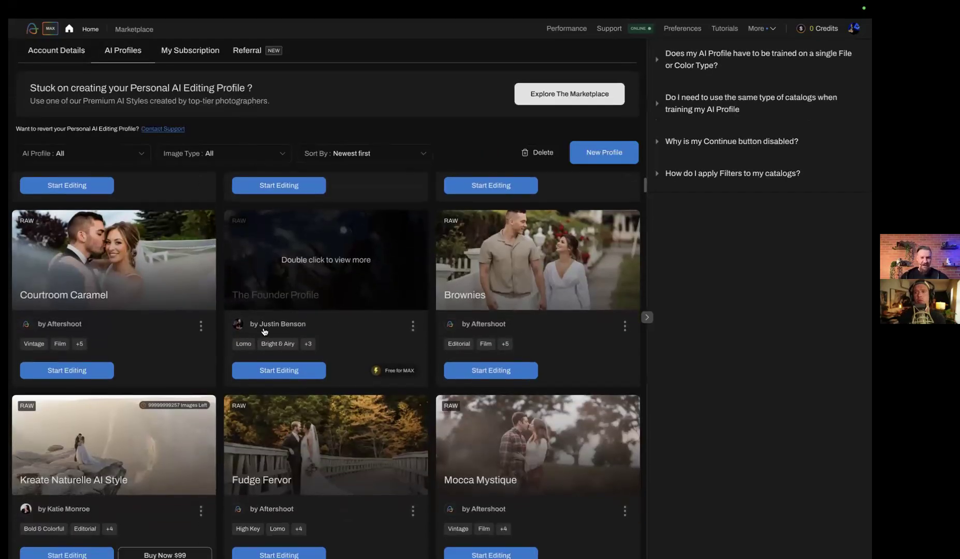
double_click(589, 265)
scroll(492, 332, "down", 10)
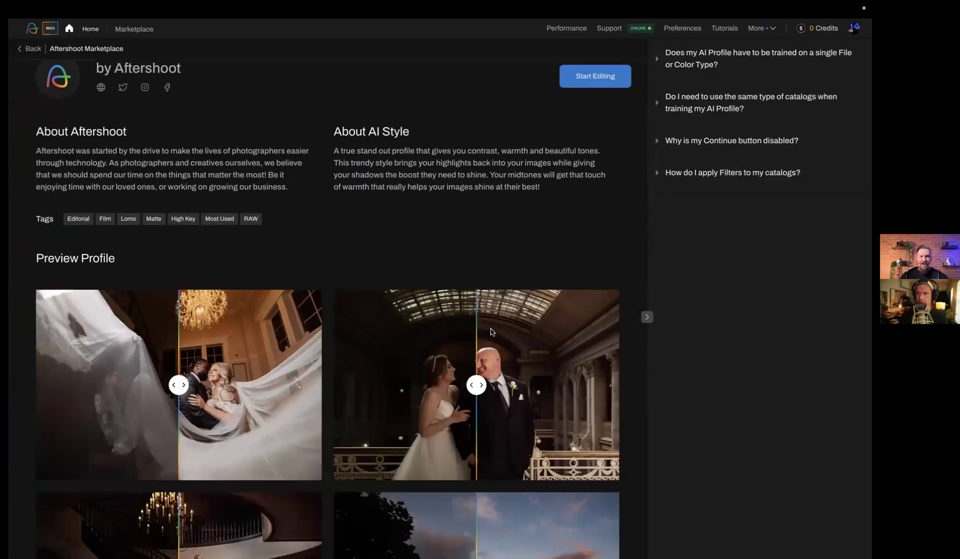
left_click_drag(481, 208, 296, 197)
left_click_drag(478, 413, 386, 406)
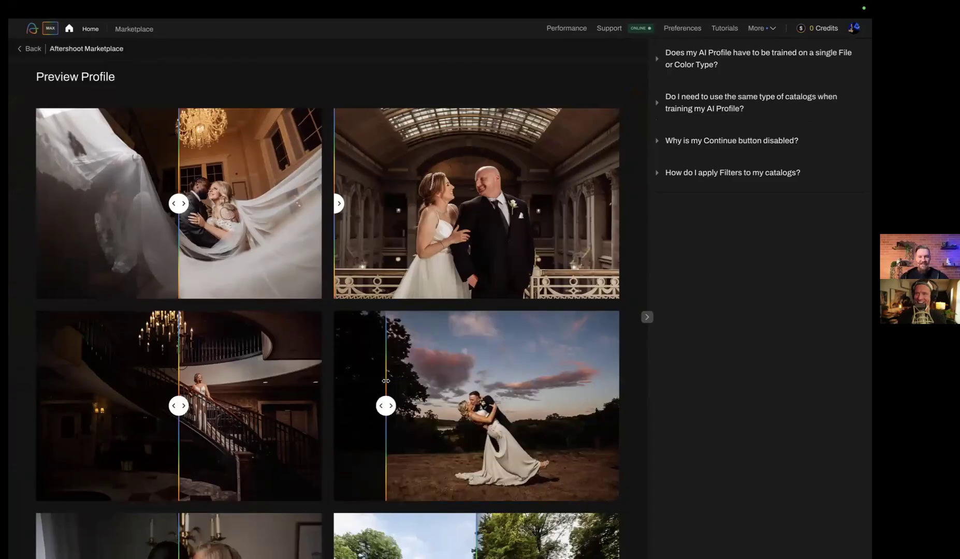
left_click_drag(179, 405, 62, 405)
Compare before and after on more of the Brownies sample photos, then go back to the AI profiles
scroll(197, 368, "down", 5)
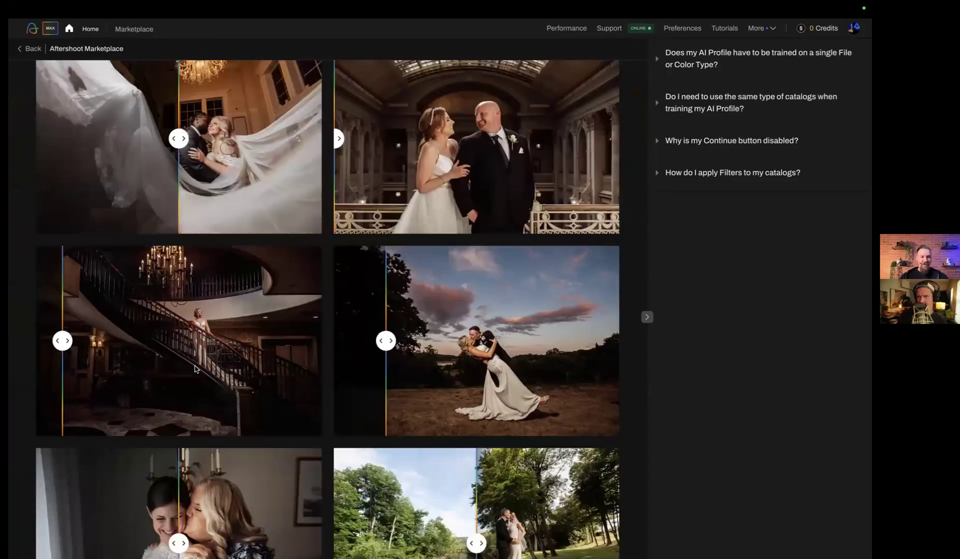
left_click_drag(179, 353, 12, 376)
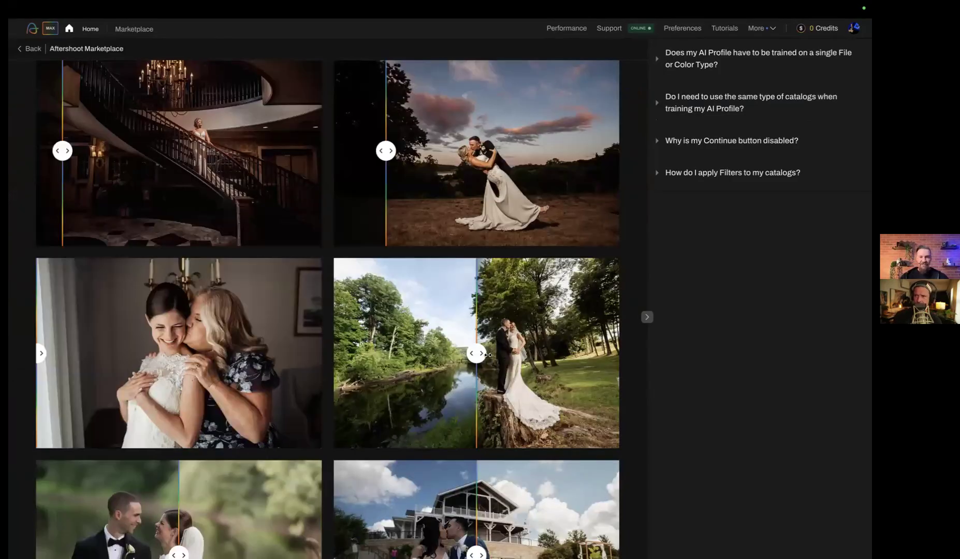
left_click_drag(482, 354, 267, 404)
scroll(470, 332, "down", 4)
scroll(470, 332, "down", 1)
left_click_drag(470, 321, 378, 321)
left_click_drag(175, 309, 67, 310)
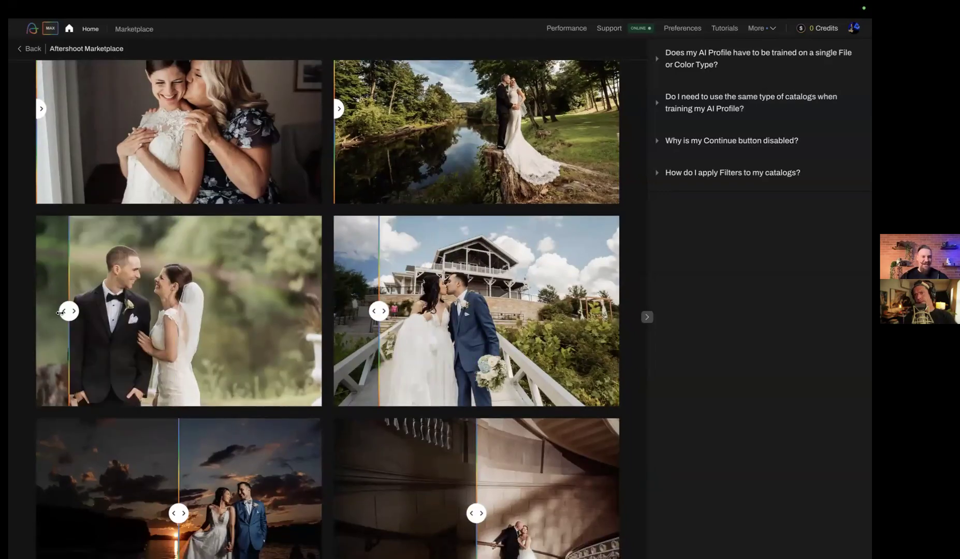
scroll(304, 301, "up", 16)
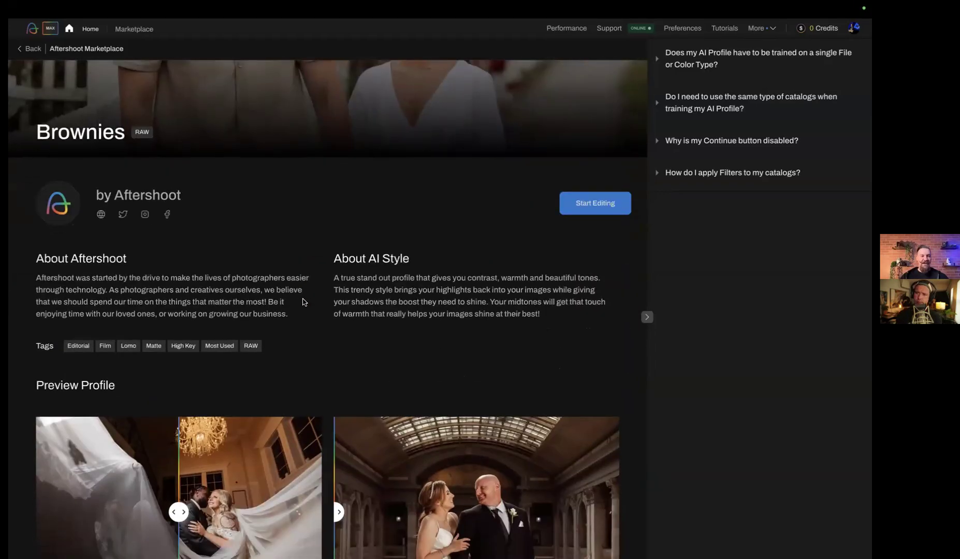
left_click(30, 49)
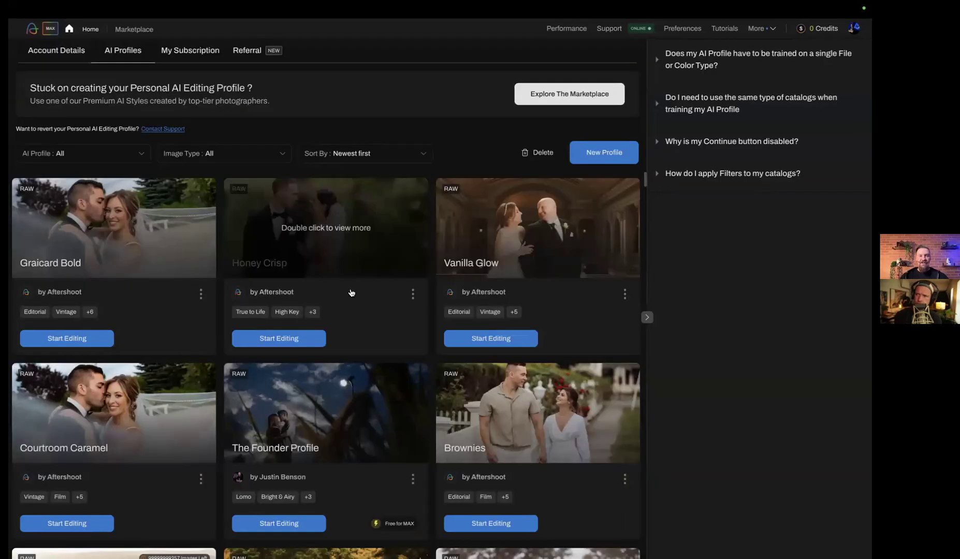
Open the slider adjustments of the Brownies profile and raise the Red hue correction to 8
scroll(351, 292, "down", 3)
left_click(625, 352)
left_click(576, 358)
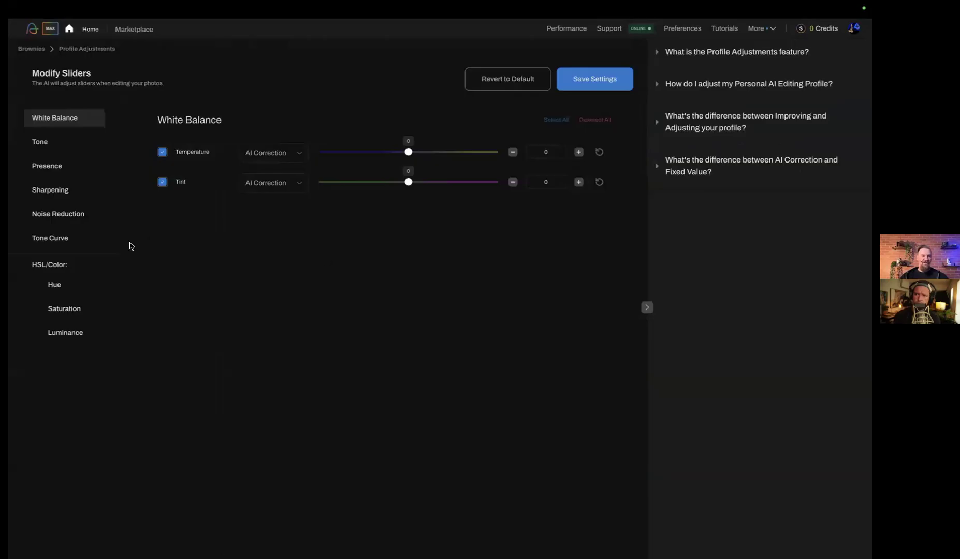
left_click(62, 284)
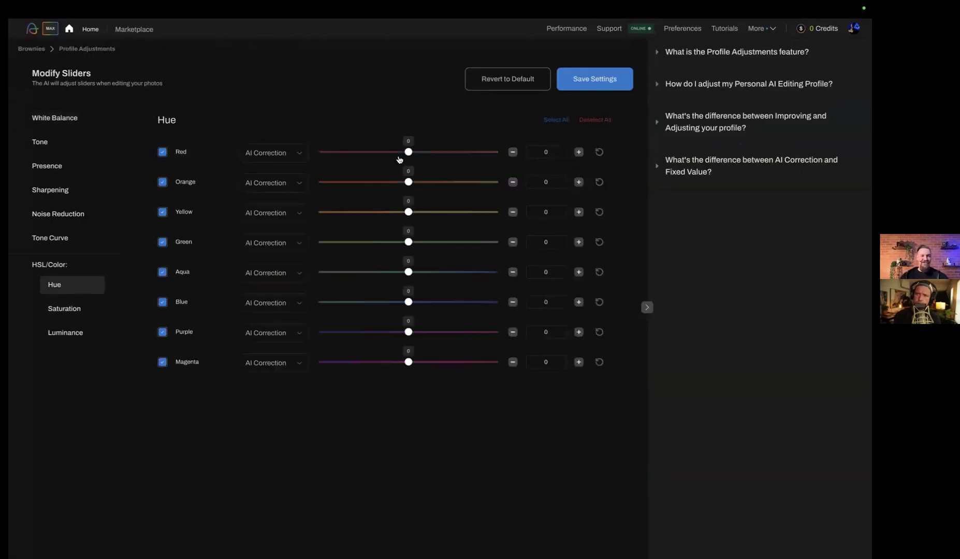
left_click_drag(410, 154, 413, 153)
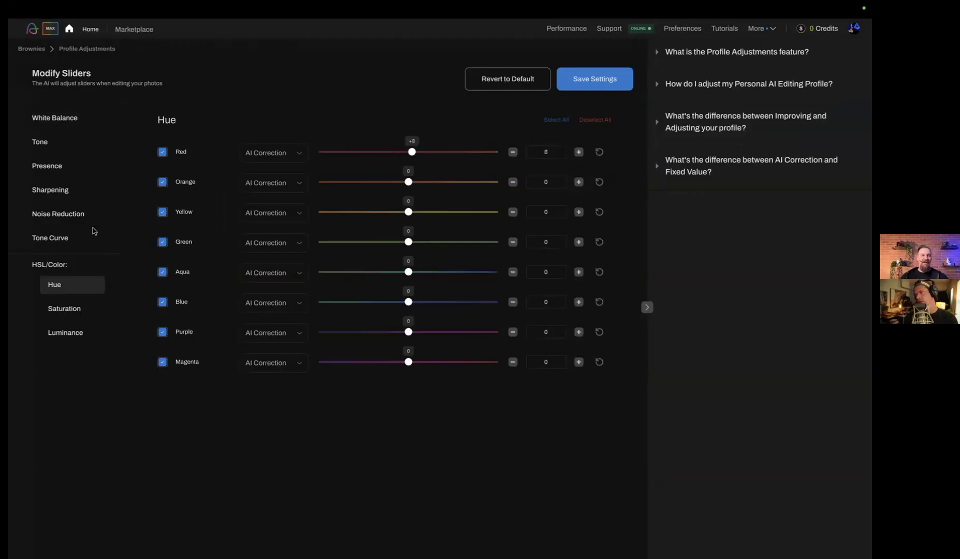
View the Brownies saturation and luminance sliders, raise the Tone contrast correction to 42 and return to the AI profiles
left_click(61, 306)
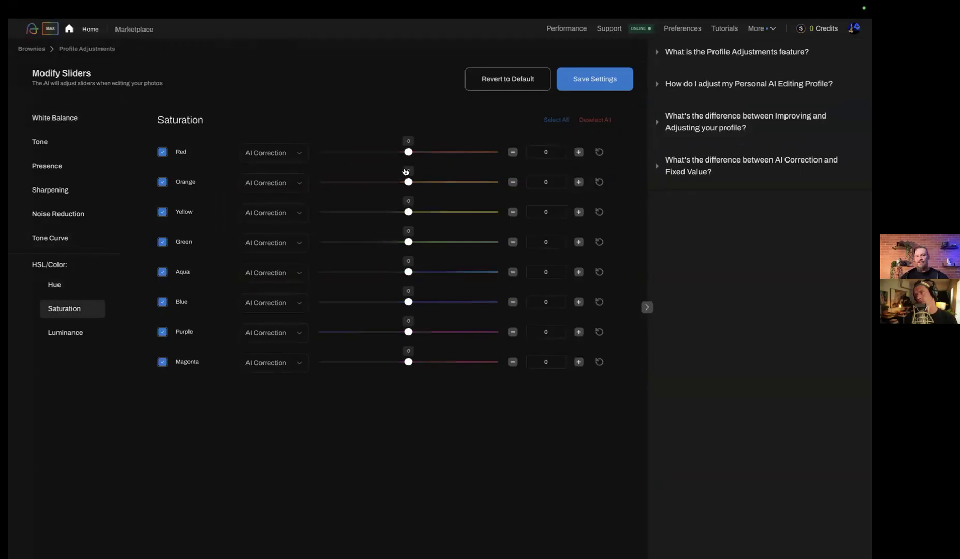
left_click(73, 336)
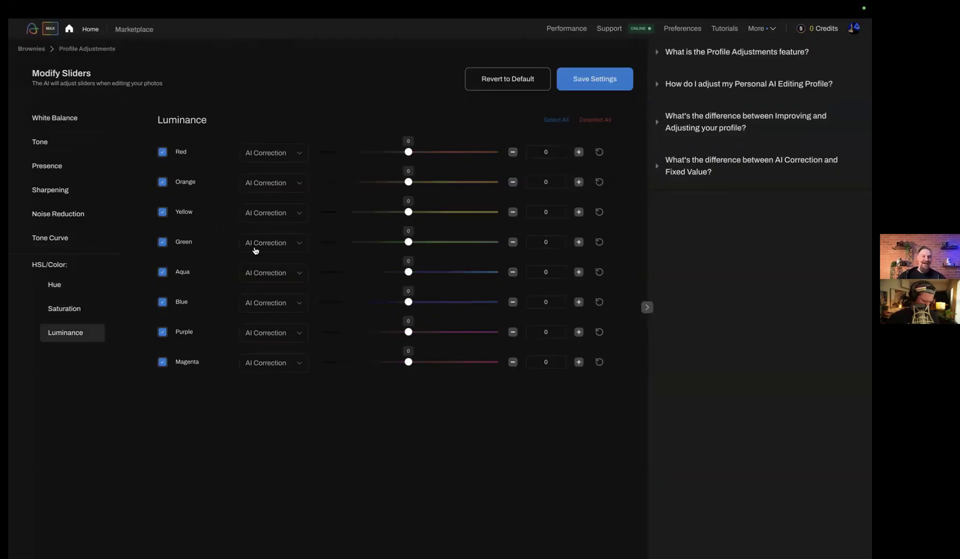
left_click(50, 143)
left_click_drag(410, 186, 427, 187)
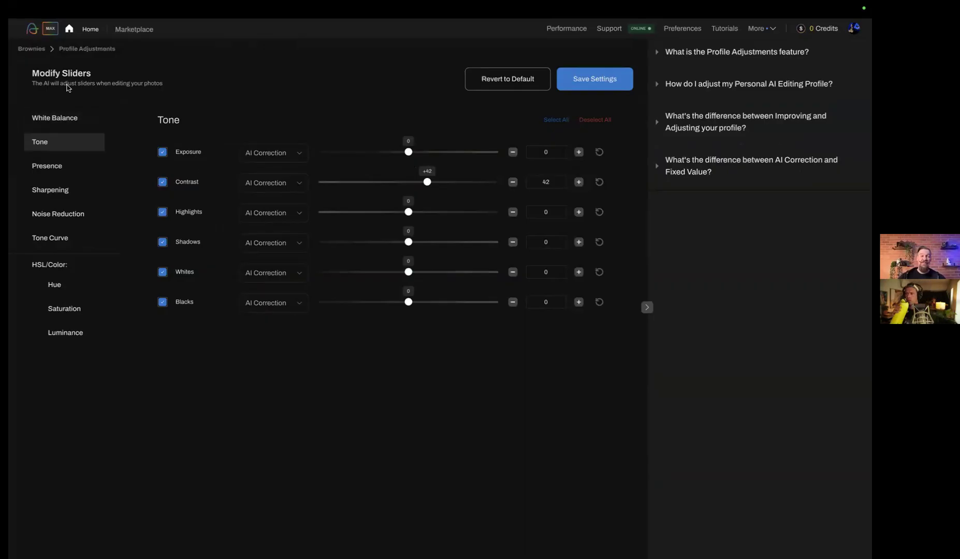
left_click(32, 49)
Browse the AI profiles and open the slider adjustments of the Graicard Bold profile
scroll(307, 306, "up", 3)
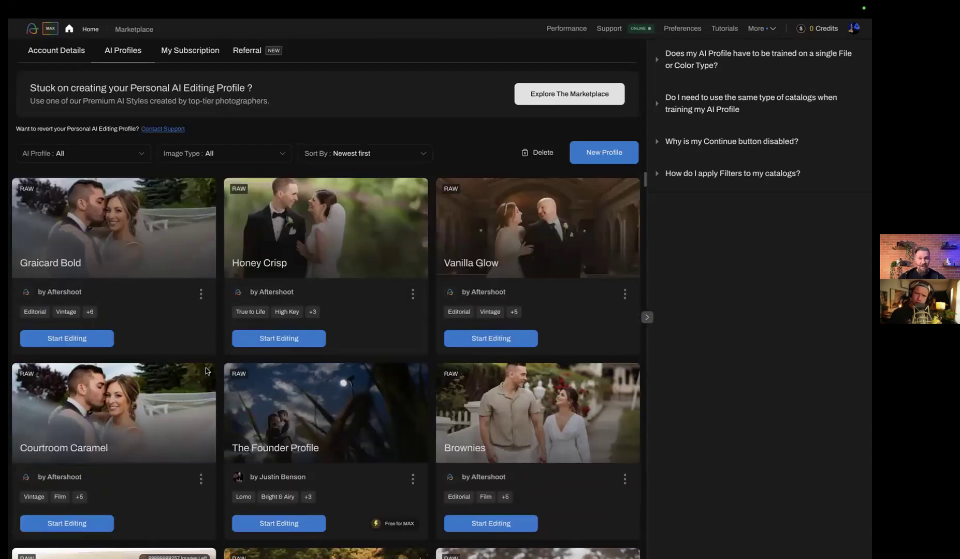
scroll(206, 371, "down", 1)
scroll(206, 371, "down", 4)
scroll(206, 371, "up", 5)
left_click(201, 293)
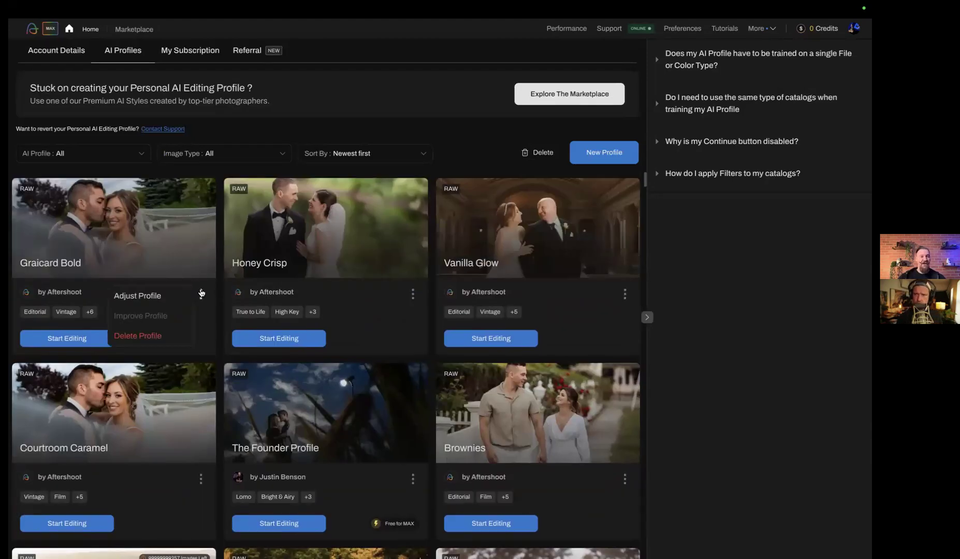
left_click(169, 300)
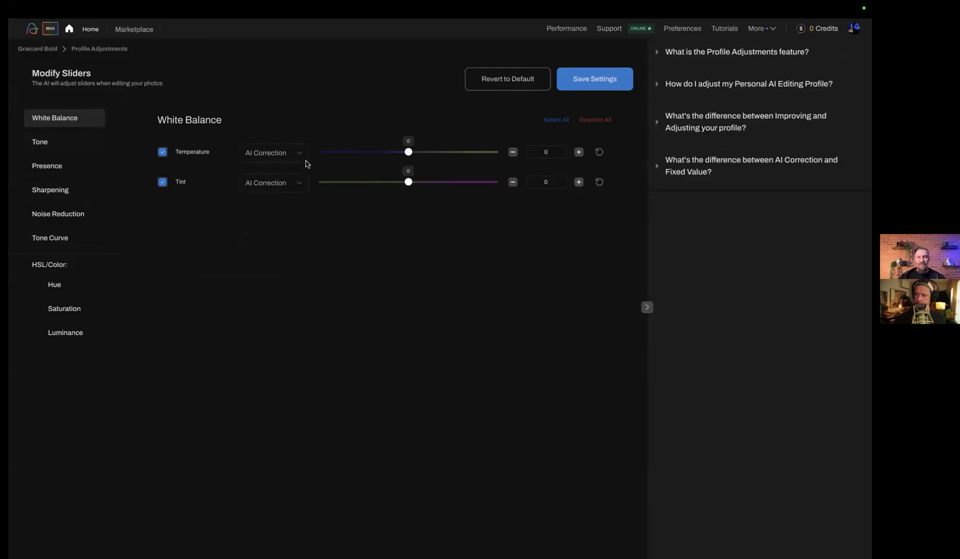
Switch the Graicard Bold profile's Tone contrast to Fixed Value and set it to 28, keeping the slider enabled
left_click(59, 142)
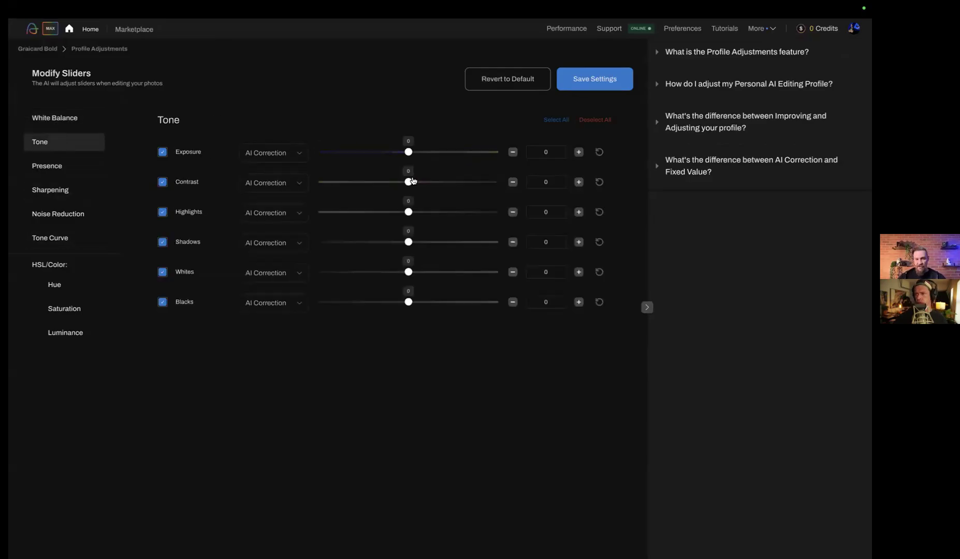
left_click(164, 185)
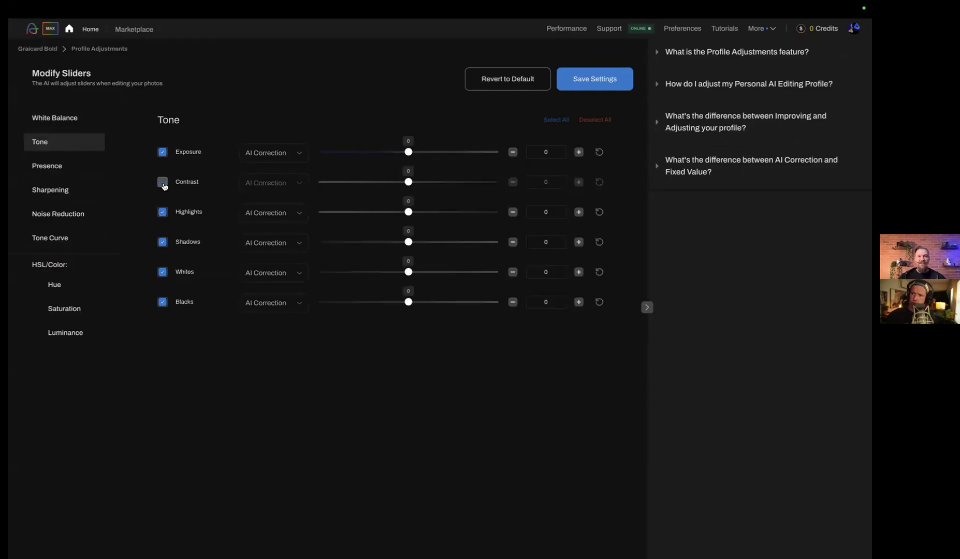
left_click(164, 183)
left_click(263, 184)
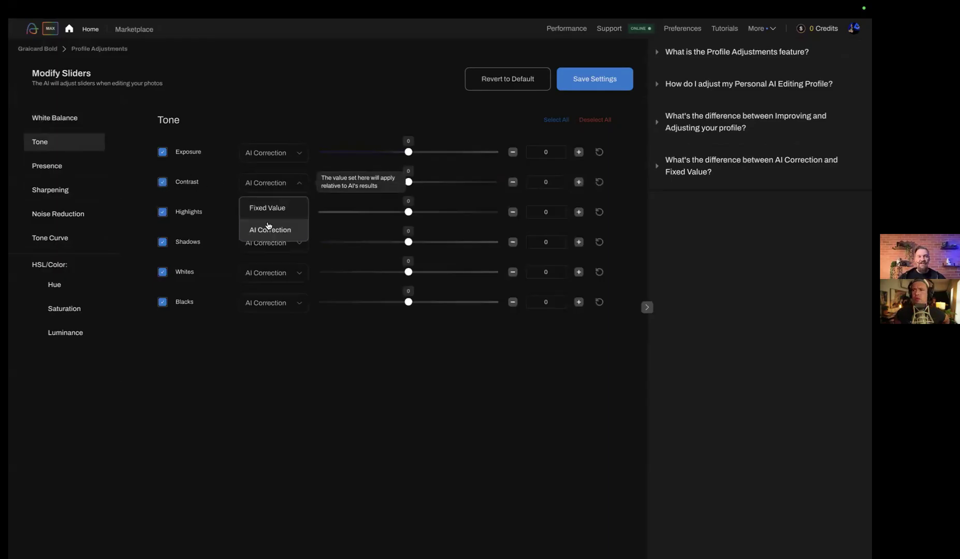
left_click(268, 207)
left_click(433, 182)
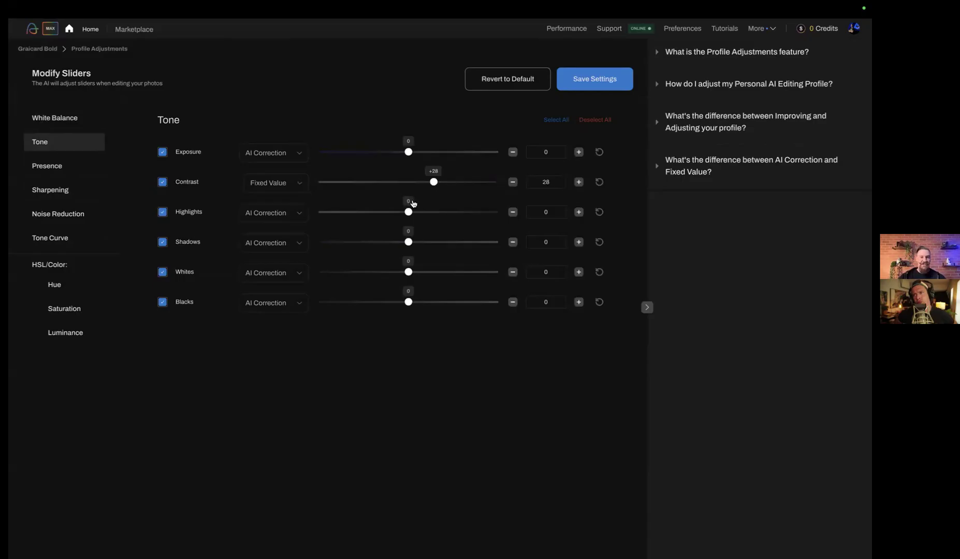
Switch the Graicard Bold profile's Tone highlights to Fixed Value and set them to -42
left_click(391, 213)
left_click(264, 218)
left_click(266, 235)
left_click_drag(392, 212, 372, 213)
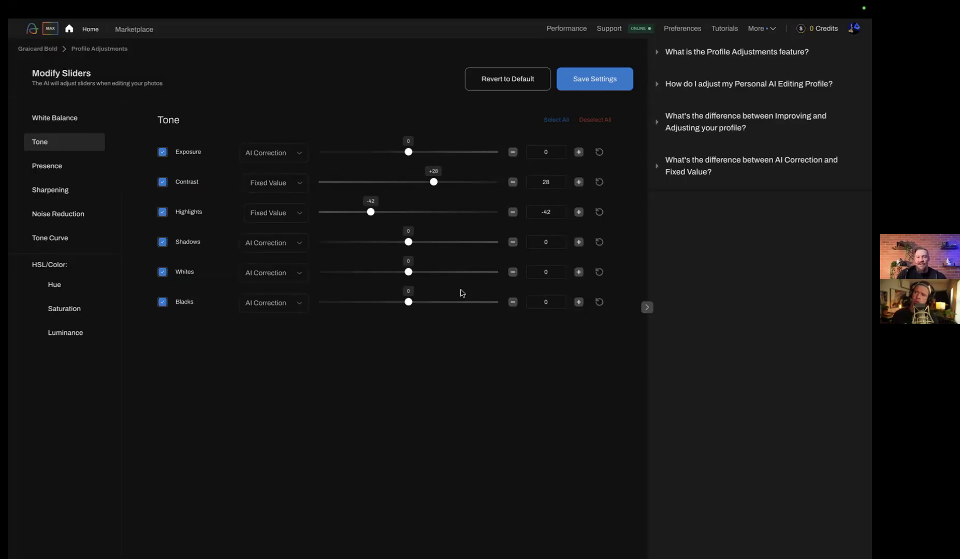
Raise the Graicard Bold profile's Tone shadows correction to 53 and switch to Lightroom Classic
left_click(432, 242)
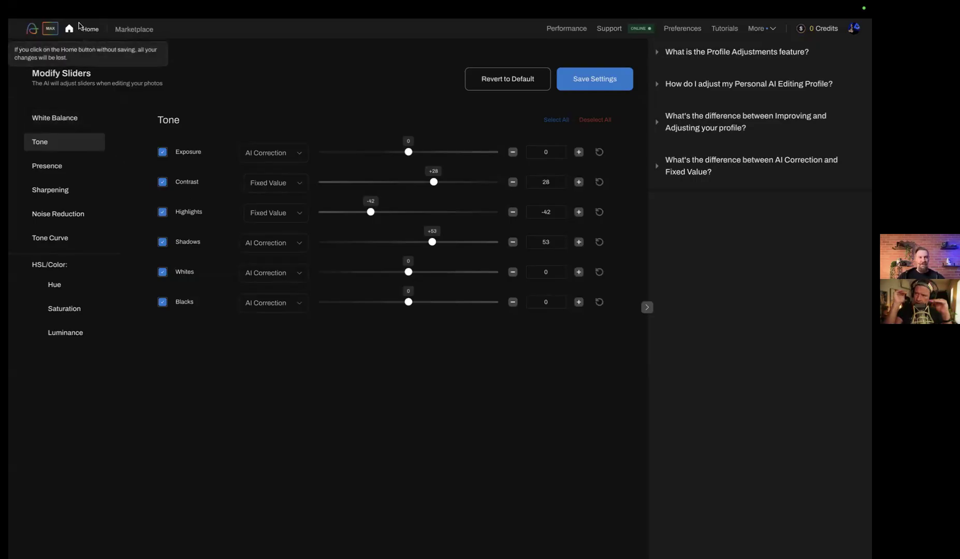
key("ctrl+Right")
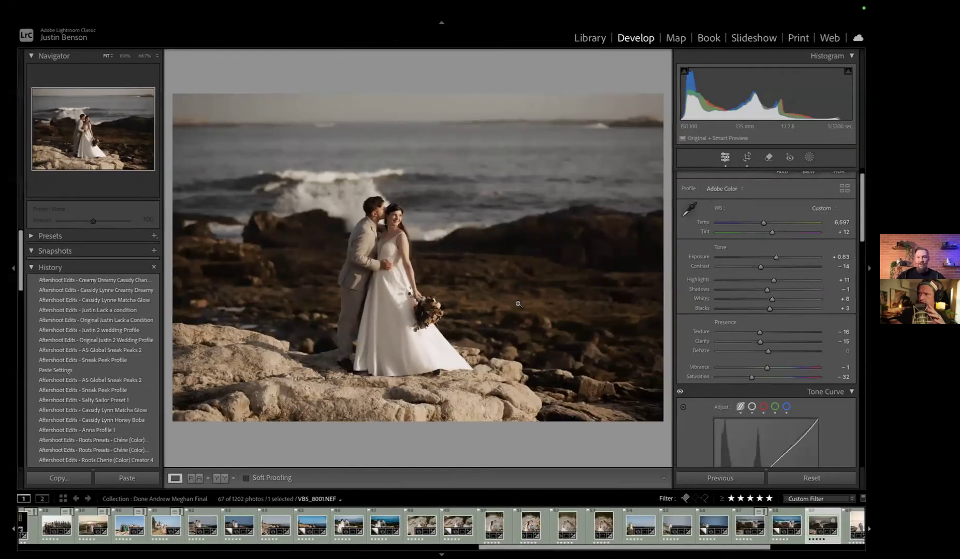
Straighten the photo of the couple on the rocks to a crop angle of -1.38 and leave the crop tool
left_click(746, 159)
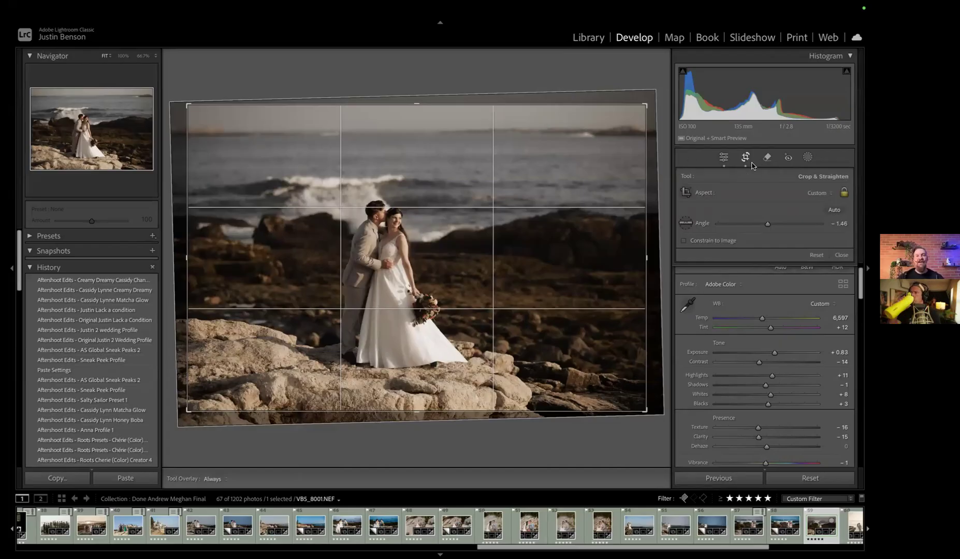
left_click_drag(631, 71, 634, 74)
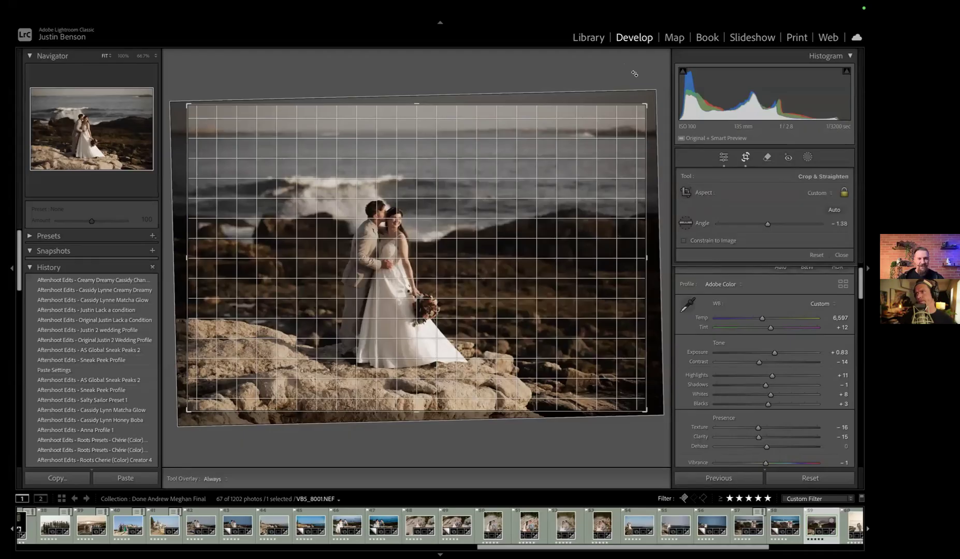
left_click_drag(635, 74, 634, 74)
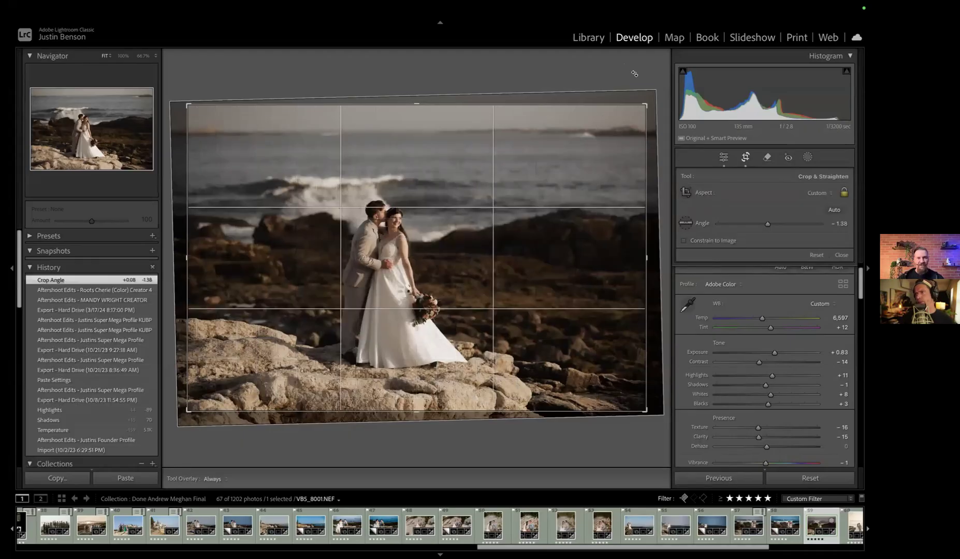
left_click(745, 160)
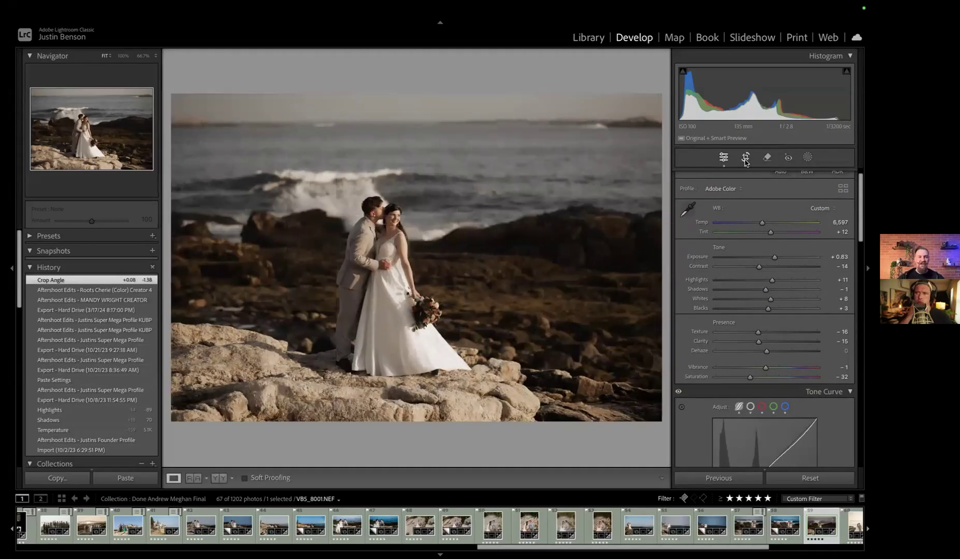
Check the crop of the following vertical couple portrait and advance to the sunset photo on the rocks
key("Right")
left_click(746, 161)
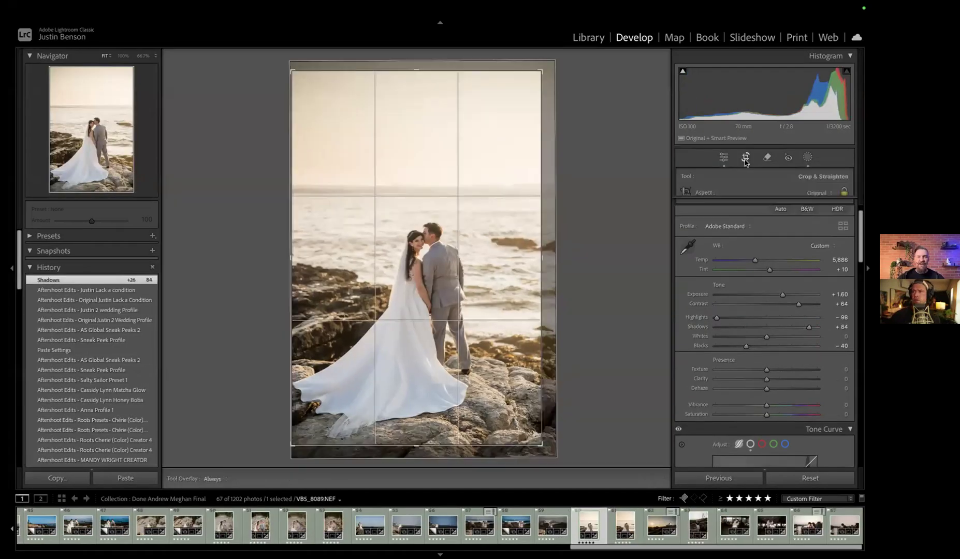
left_click(746, 160)
key("Right")
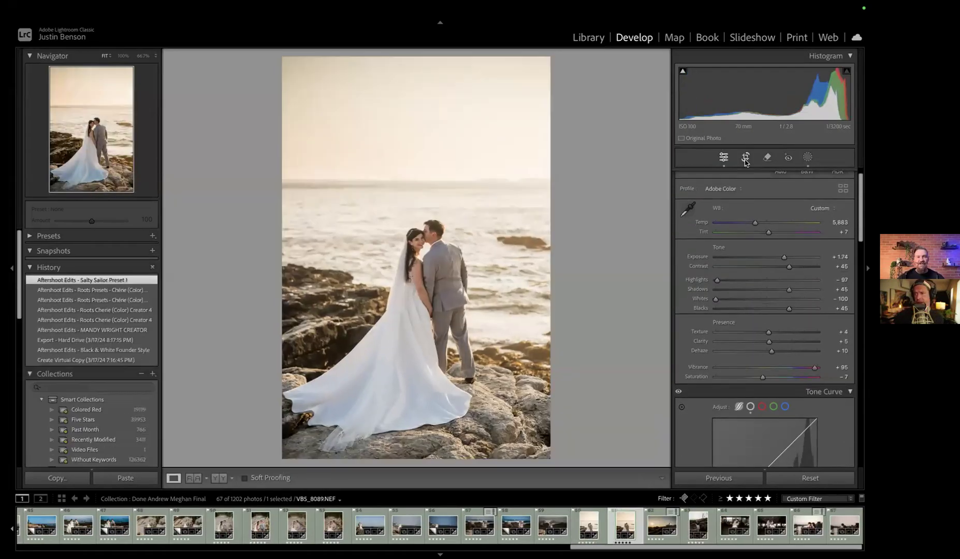
key("Right")
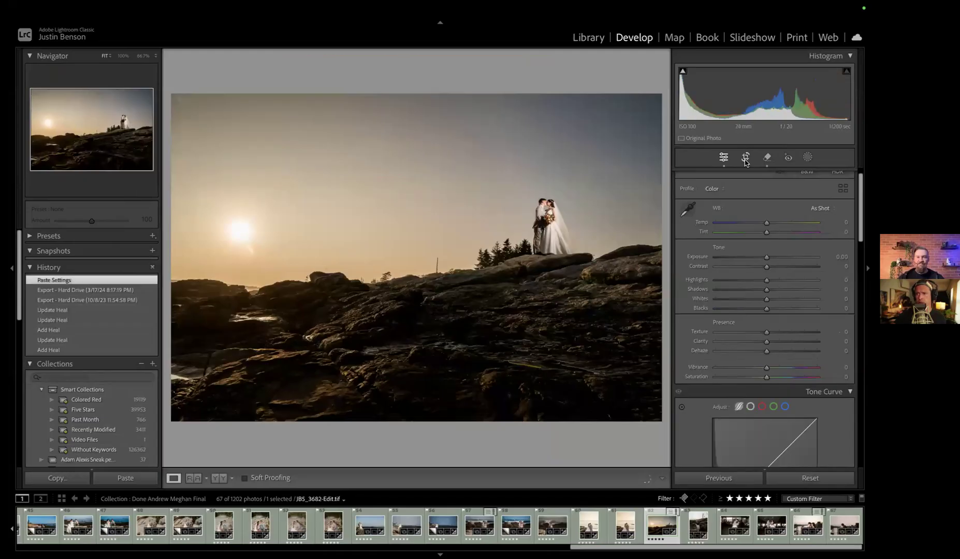
Try rotating the sunset photo's crop to an angle of -0.75 and undo the change
left_click(746, 161)
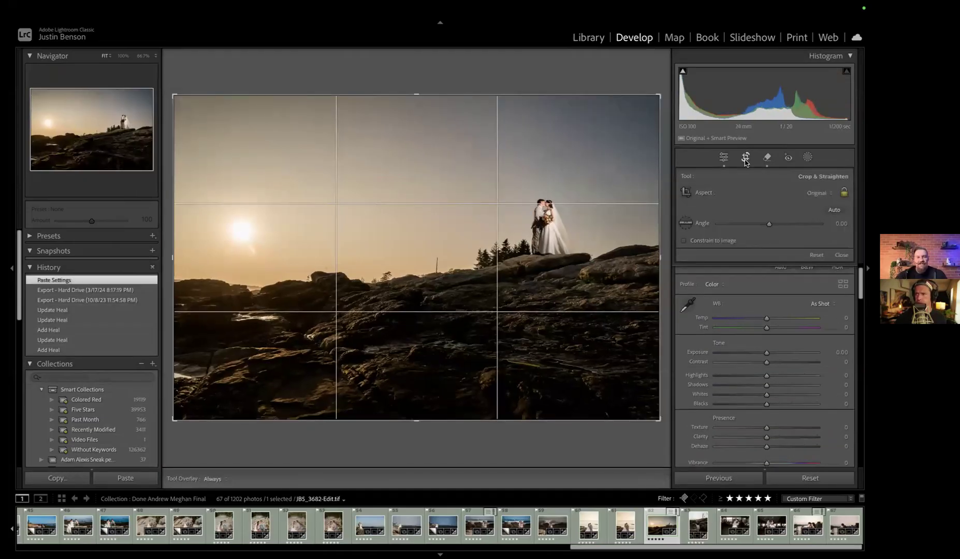
left_click_drag(656, 74, 656, 72)
key("Return")
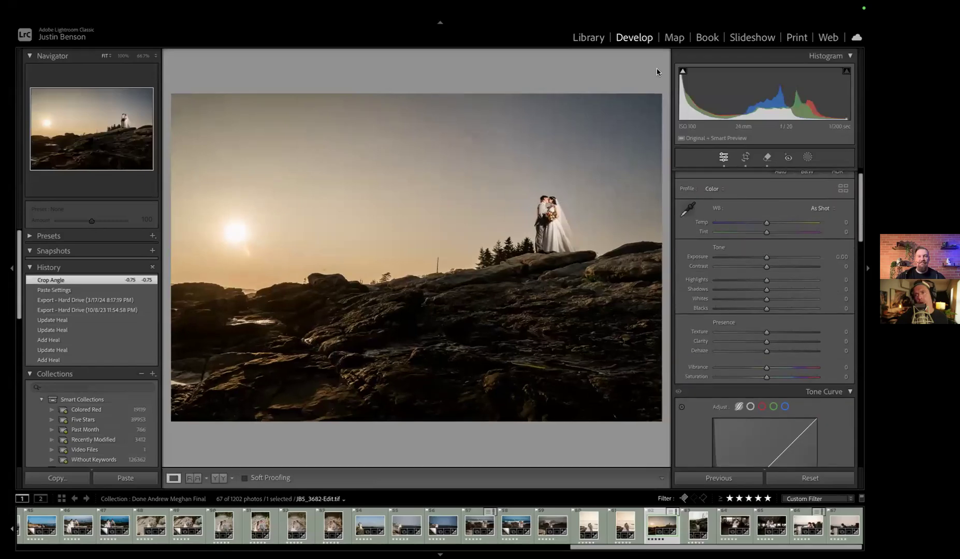
key("ctrl+z")
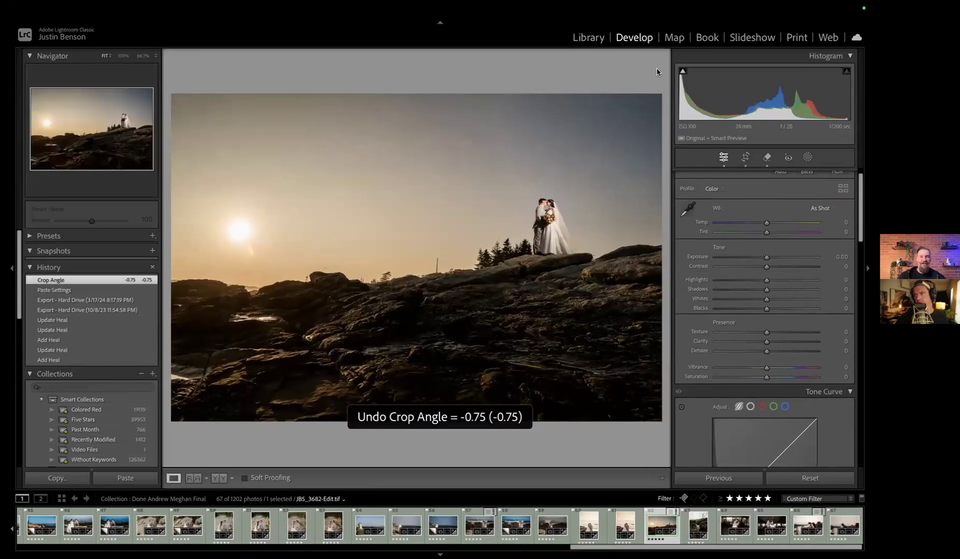
Look at the tide-pool photo and the harbor portrait of the couple, and browse back through the filmstrip
key("Right")
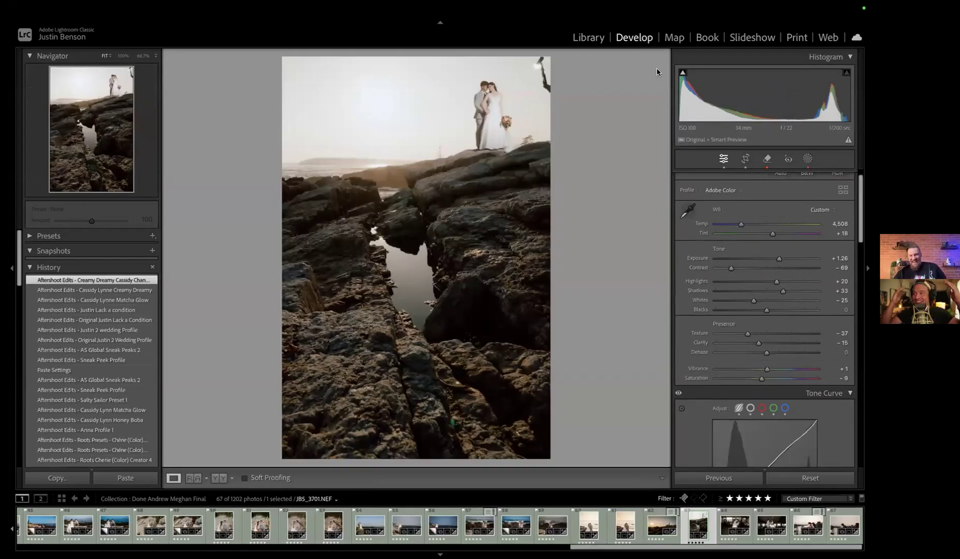
left_click(801, 530)
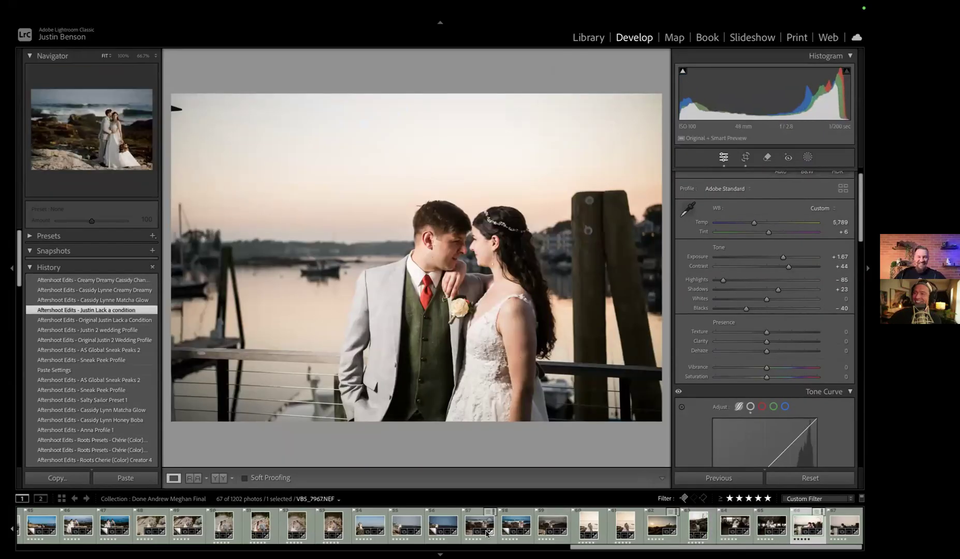
scroll(540, 533, "left", 5)
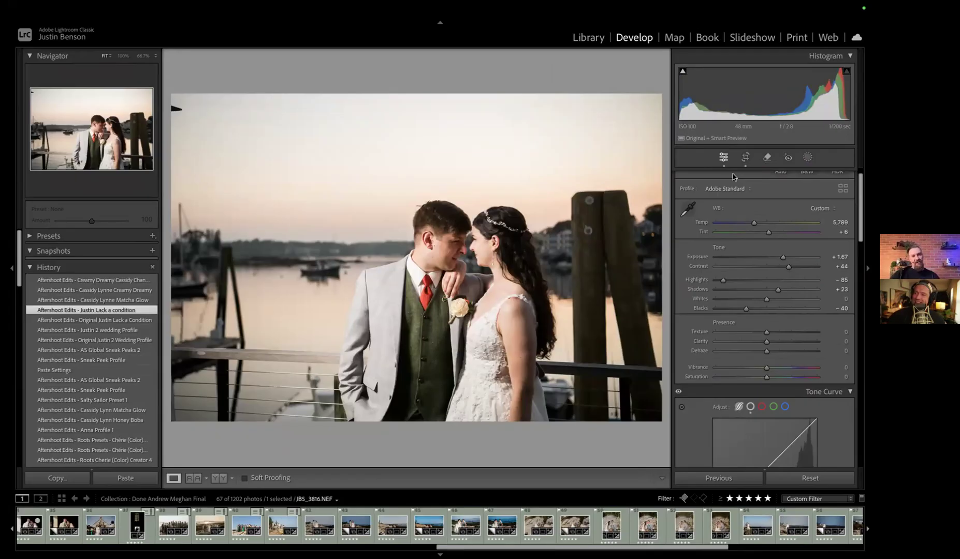
Switch back to Aftershoot, leave the profile adjustments without saving and open the WPPI 2025 album
key("ctrl+Left")
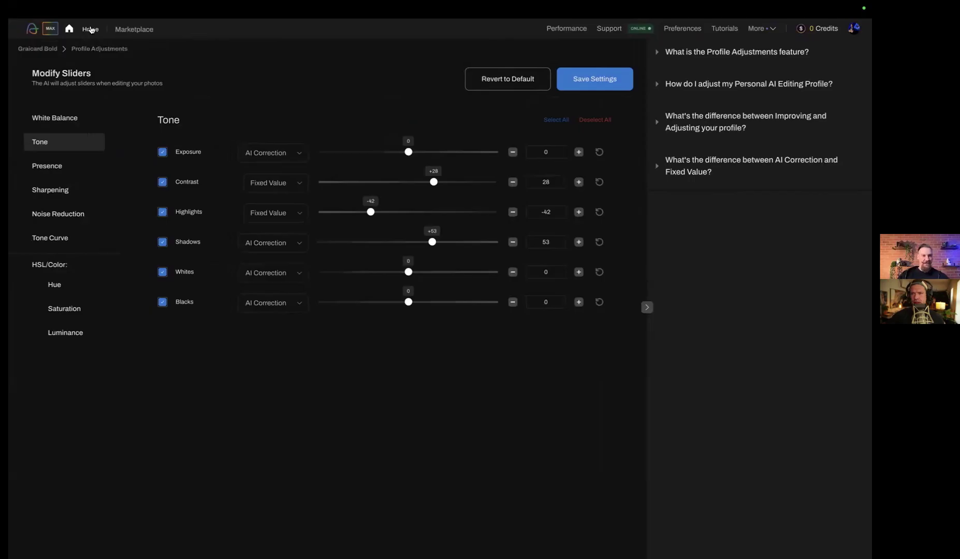
left_click(90, 29)
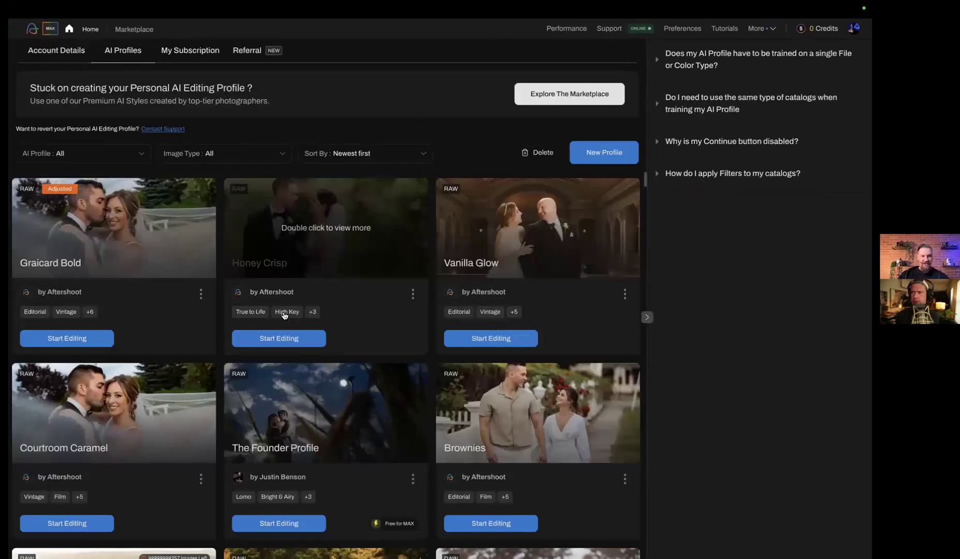
left_click(91, 29)
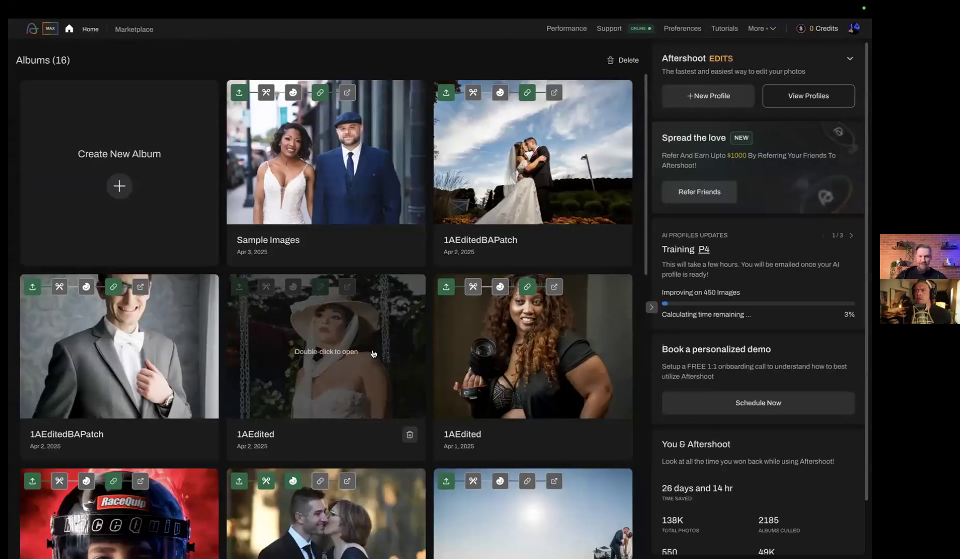
scroll(332, 355, "down", 6)
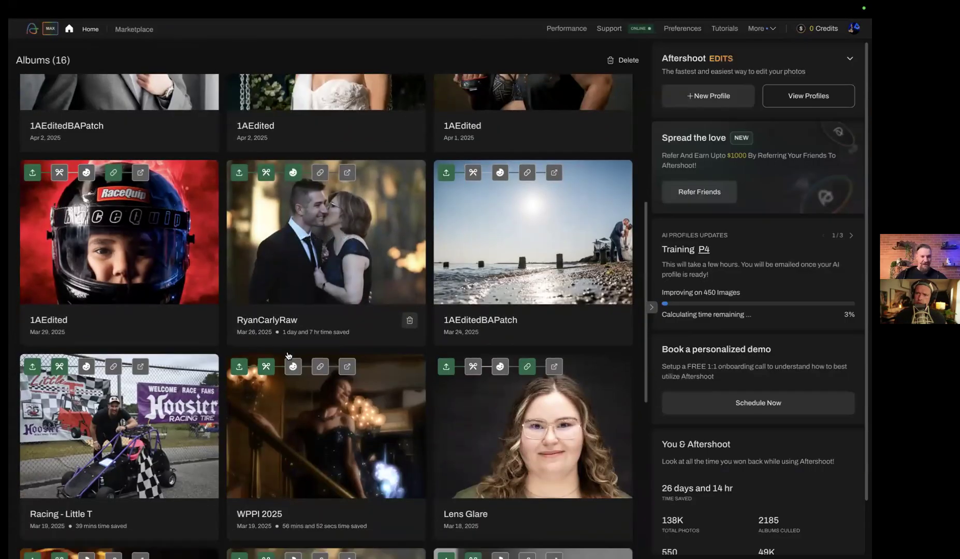
scroll(288, 356, "down", 2)
double_click(326, 320)
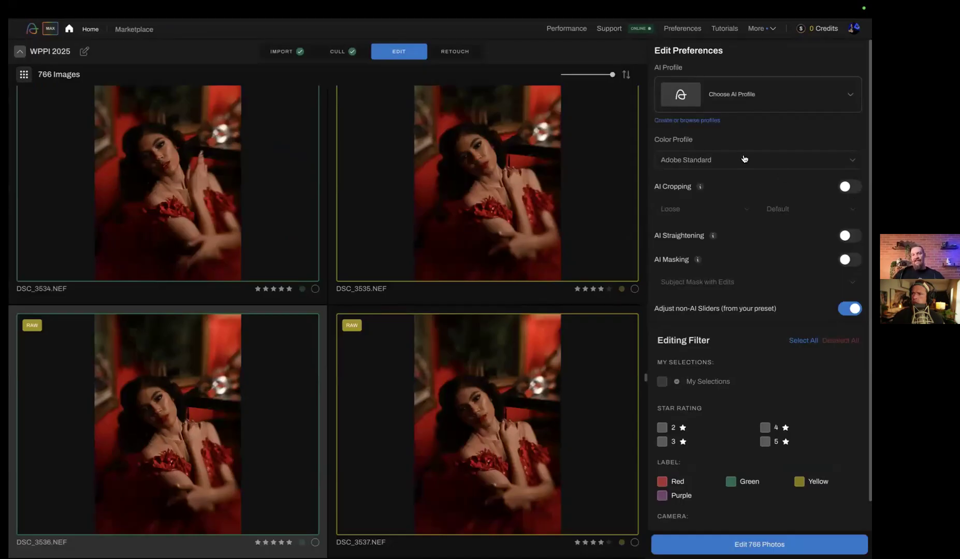
Choose the previously used Super Mega Current RAW profile as the album's AI profile
left_click(698, 89)
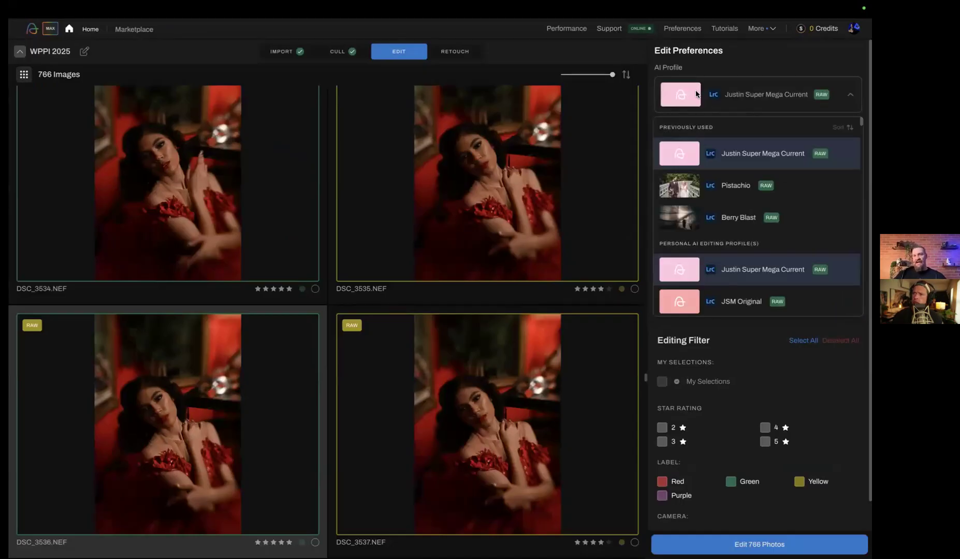
left_click(727, 155)
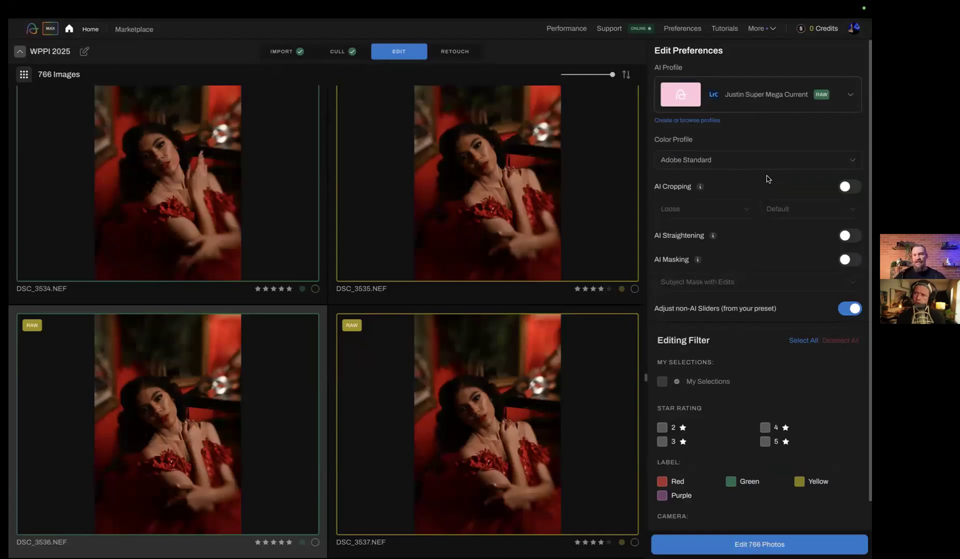
Enable AI Cropping for the album and open its cropping strength options
left_click(853, 188)
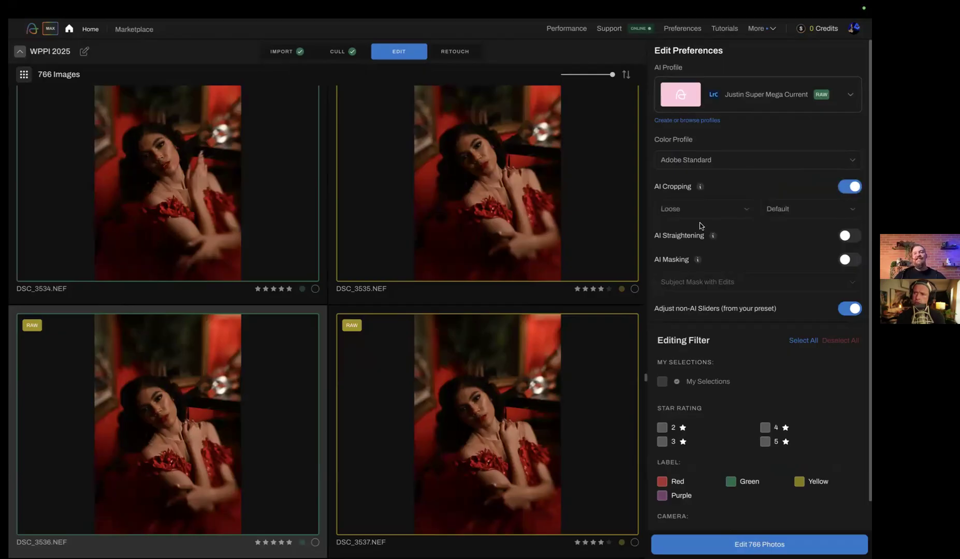
left_click(724, 214)
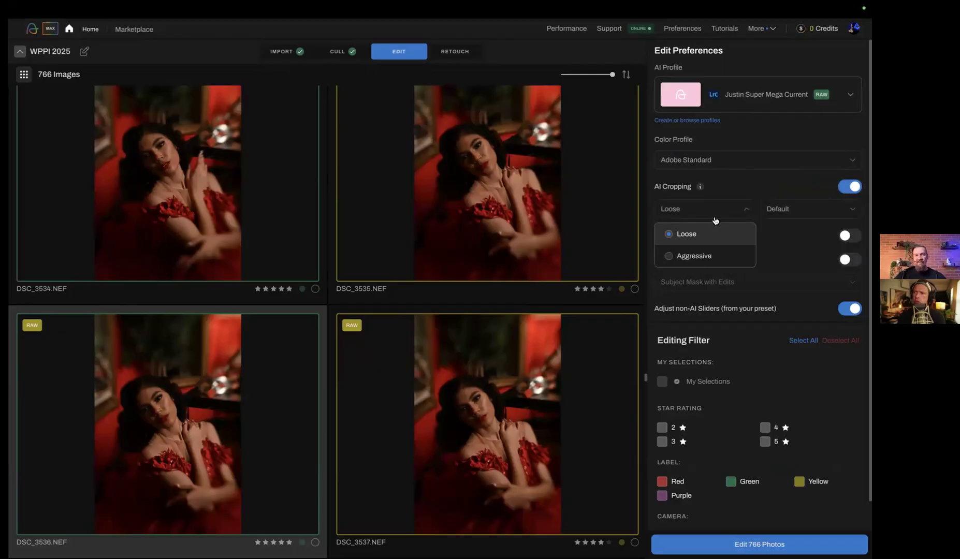
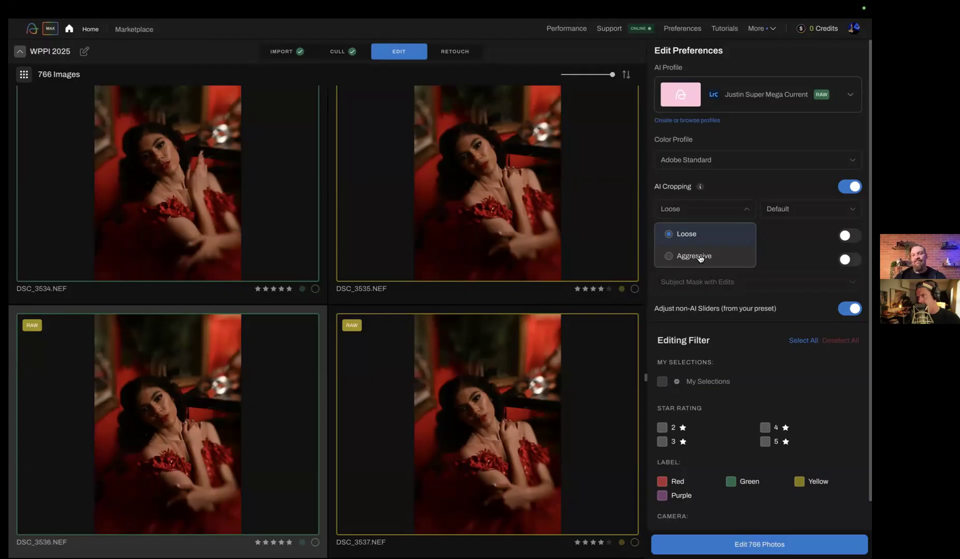
Try Aggressive cropping and the 4:5 / 8:10 crop ratio, and return these options to Loose and Default
left_click(700, 259)
left_click(697, 216)
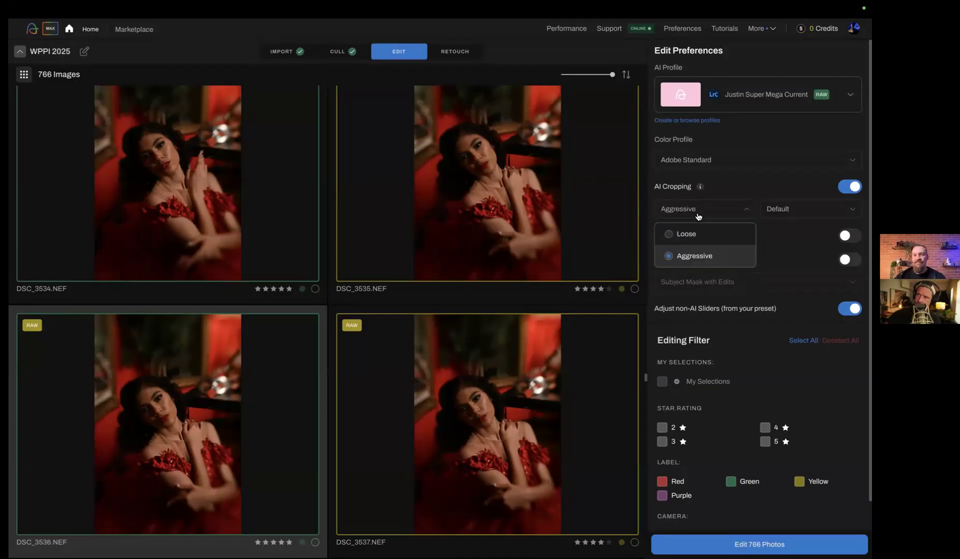
left_click(669, 237)
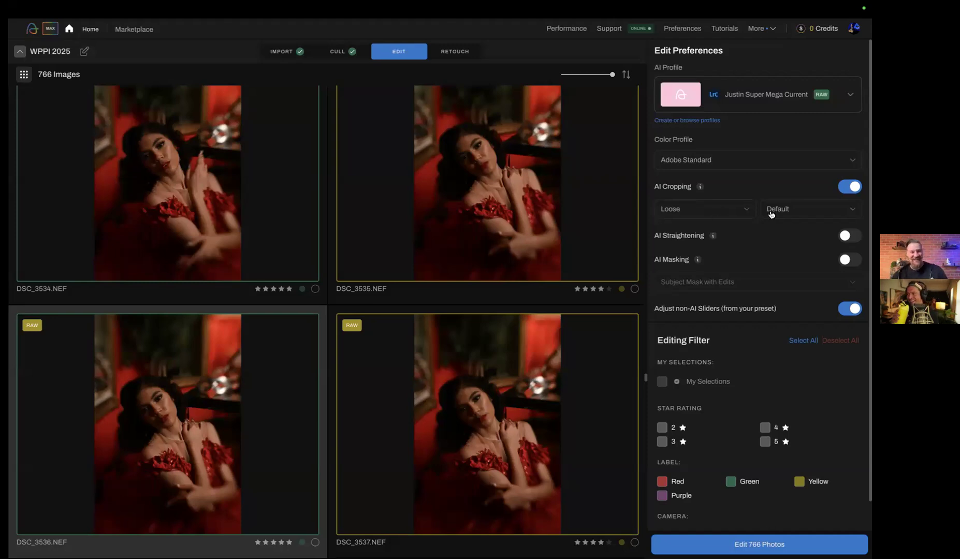
left_click(789, 209)
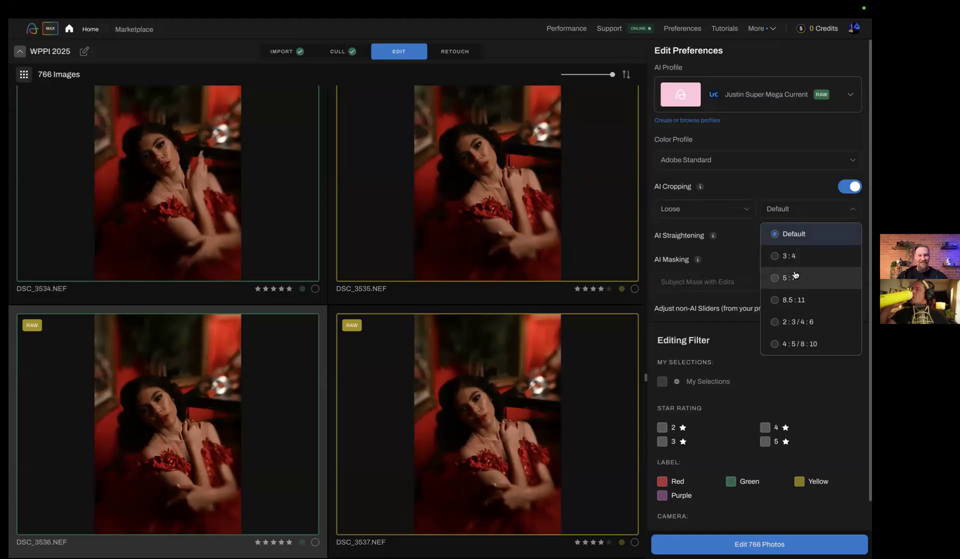
left_click(775, 345)
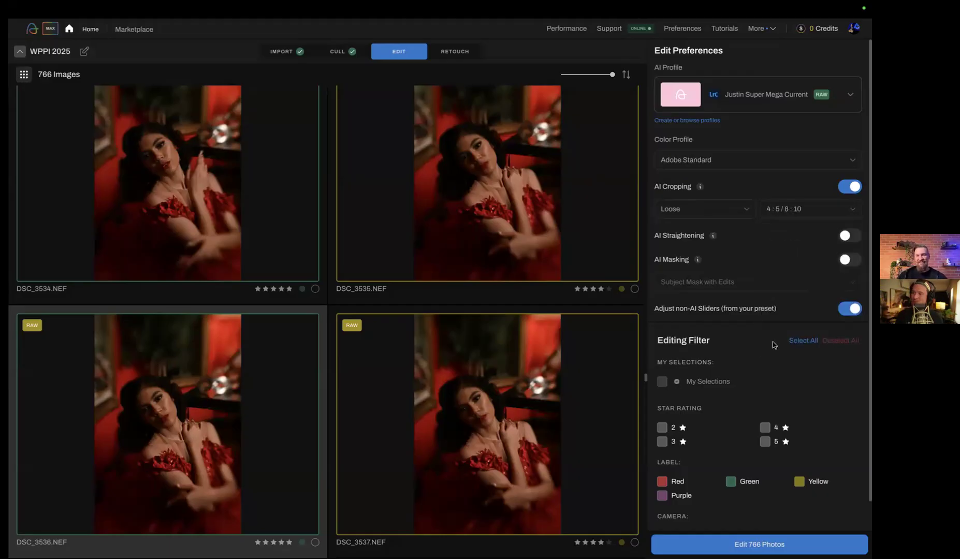
left_click(811, 210)
left_click(777, 234)
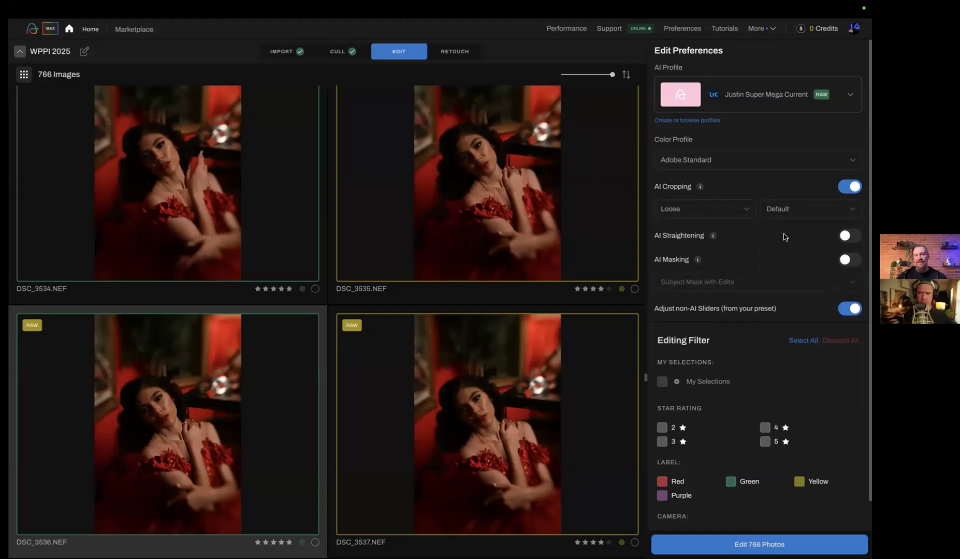
Enable AI Straightening for the album
left_click(851, 237)
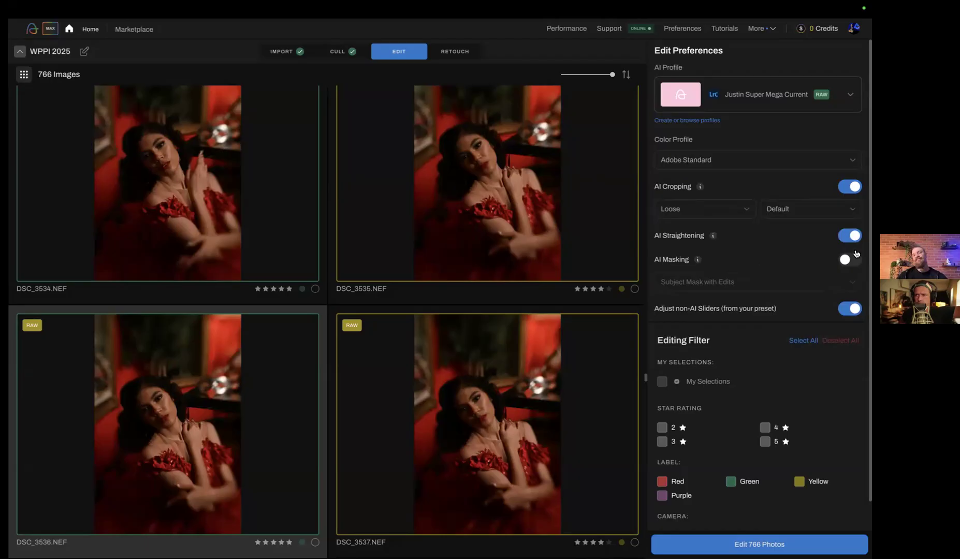
Try AI Masking with Subject Mask Only, return it to Subject Mask with Edits and disable masking again
left_click(852, 261)
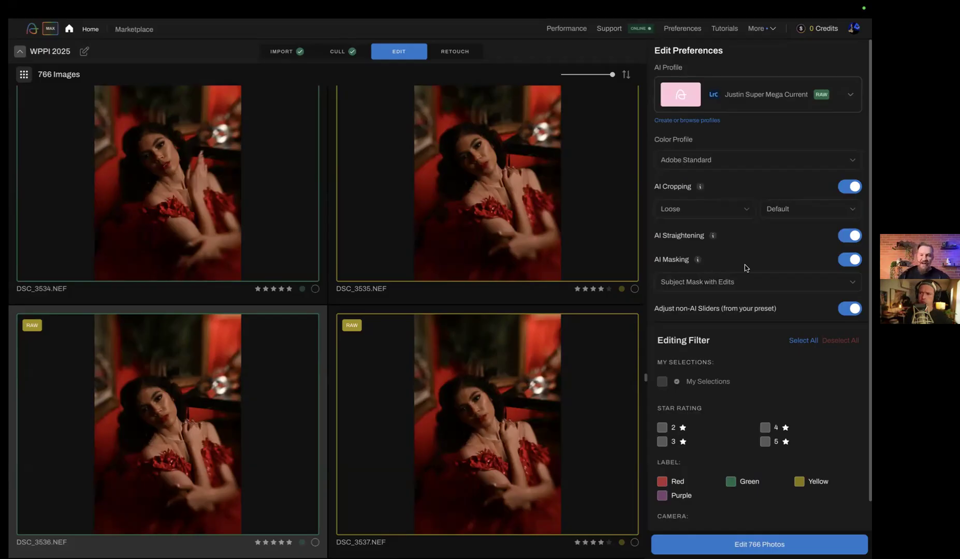
left_click(744, 284)
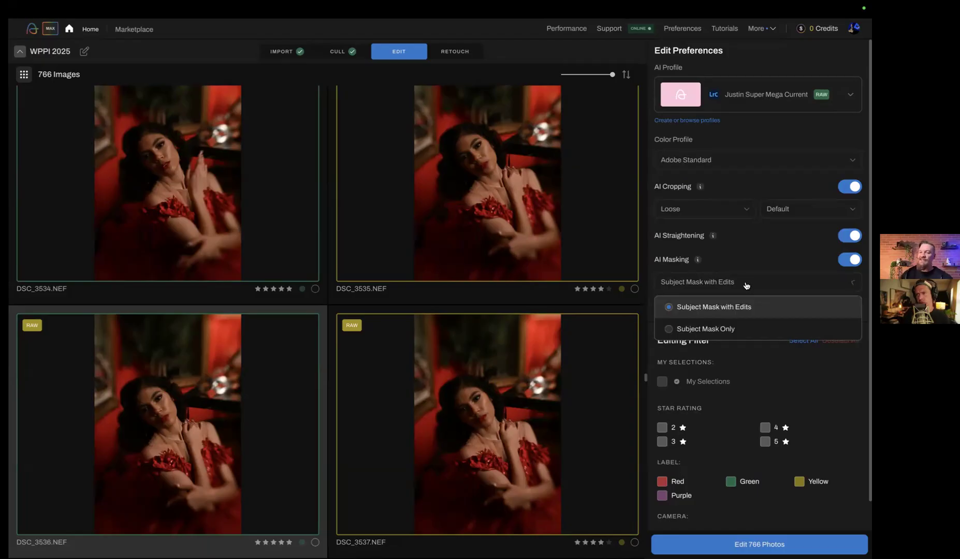
left_click(669, 331)
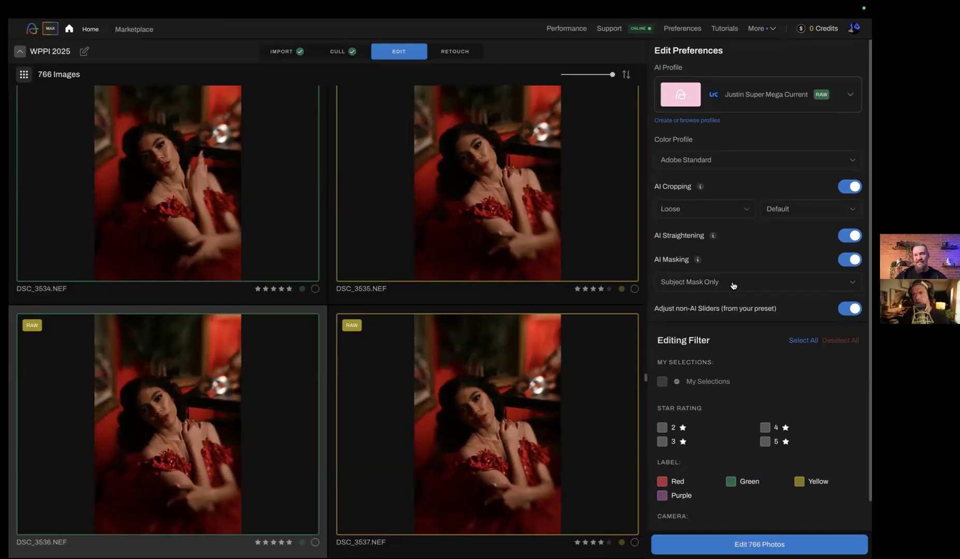
left_click(734, 285)
left_click(672, 309)
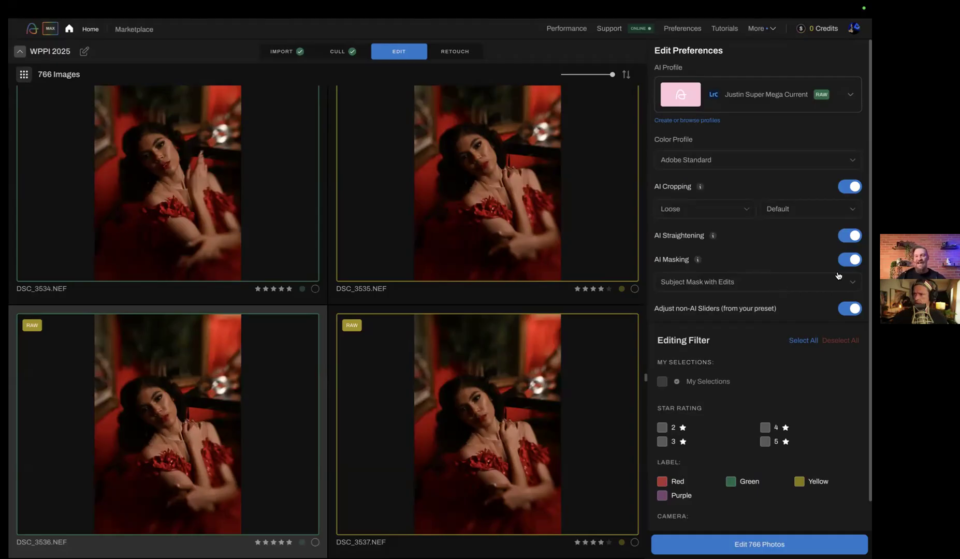
left_click(845, 259)
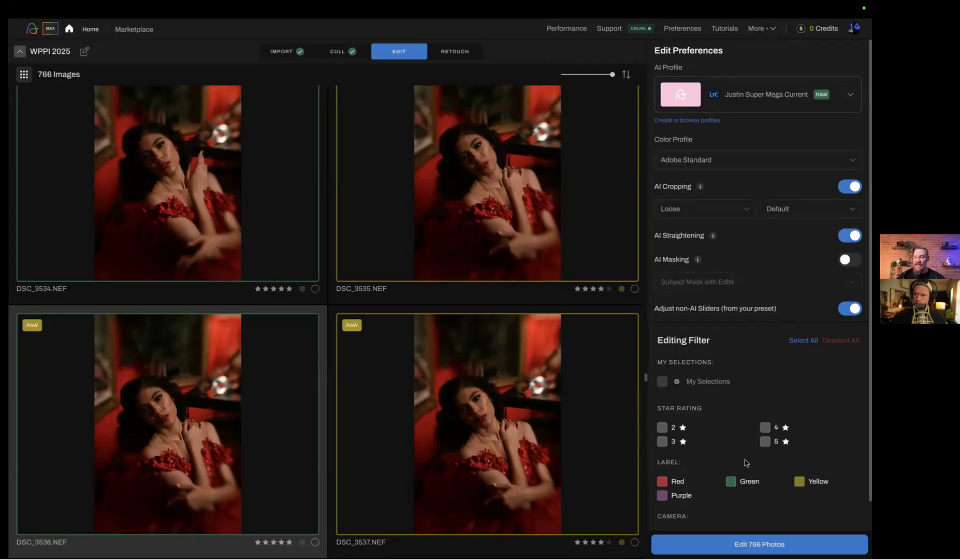
Select all editing filters for the album, covering every star rating, color label and camera
scroll(684, 452, "down", 1)
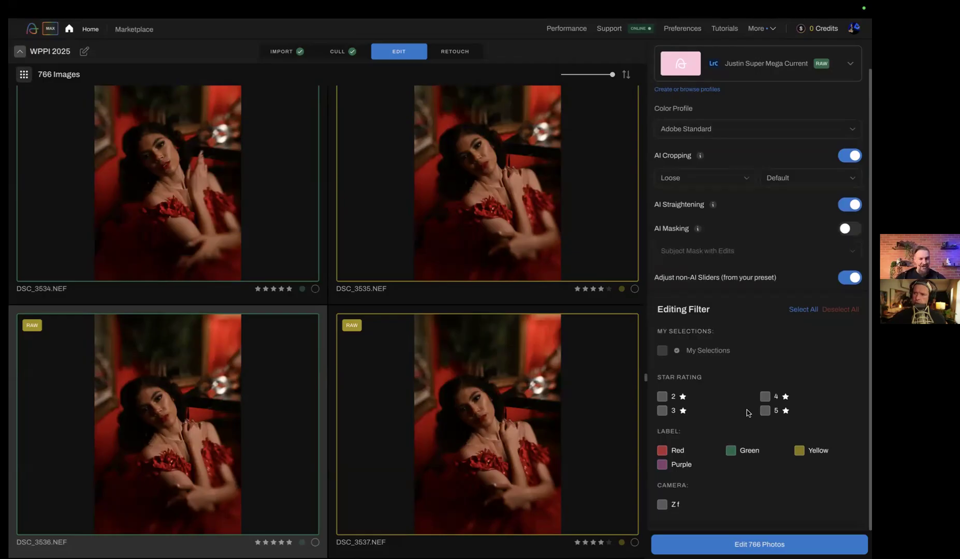
left_click(796, 311)
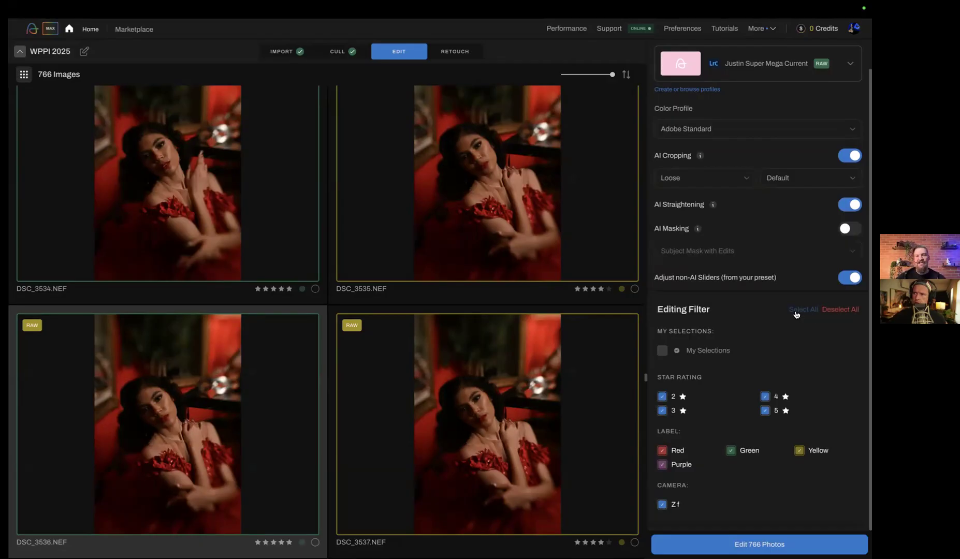
scroll(796, 315, "up", 1)
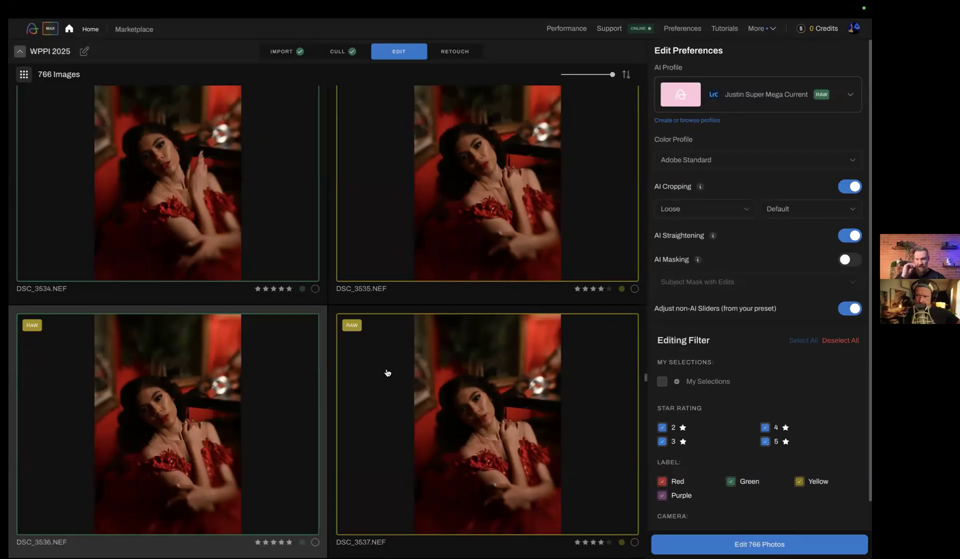
Switch to Lightroom Classic and open the wedding collection containing 1157 photos
key("ctrl+Right")
scroll(136, 378, "up", 1)
scroll(130, 368, "down", 10)
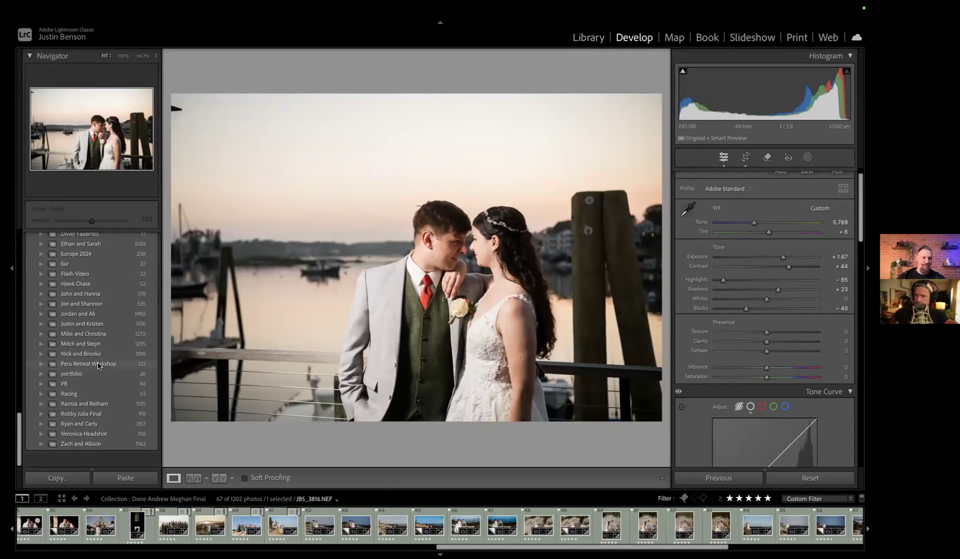
scroll(99, 365, "down", 2)
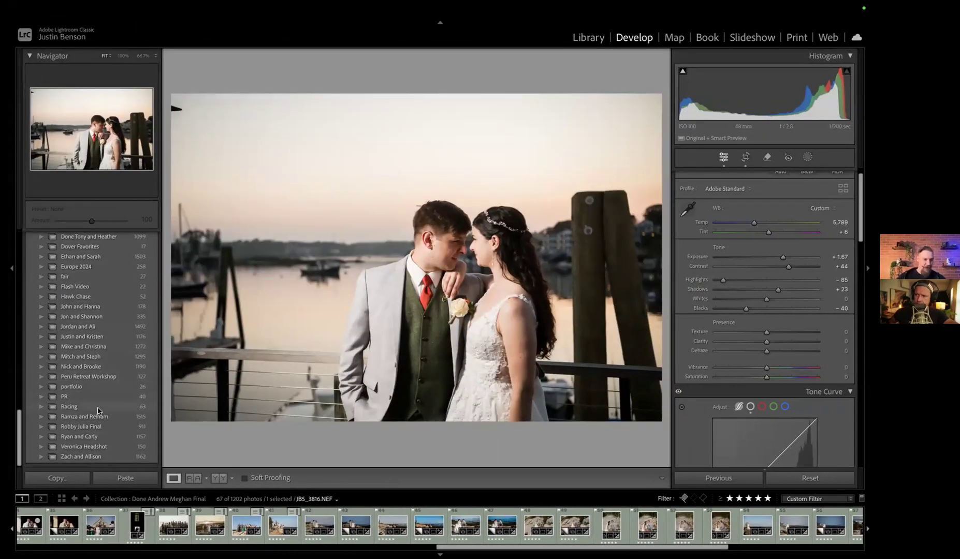
left_click(95, 437)
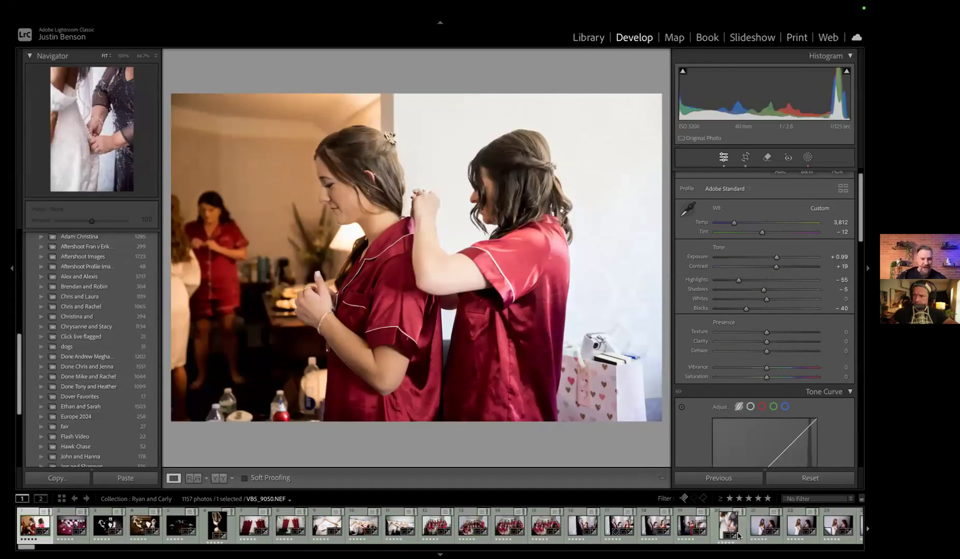
Look at the bridal party group photo and the portrait of the man in a red tie beside the woman in lace
left_click(471, 527)
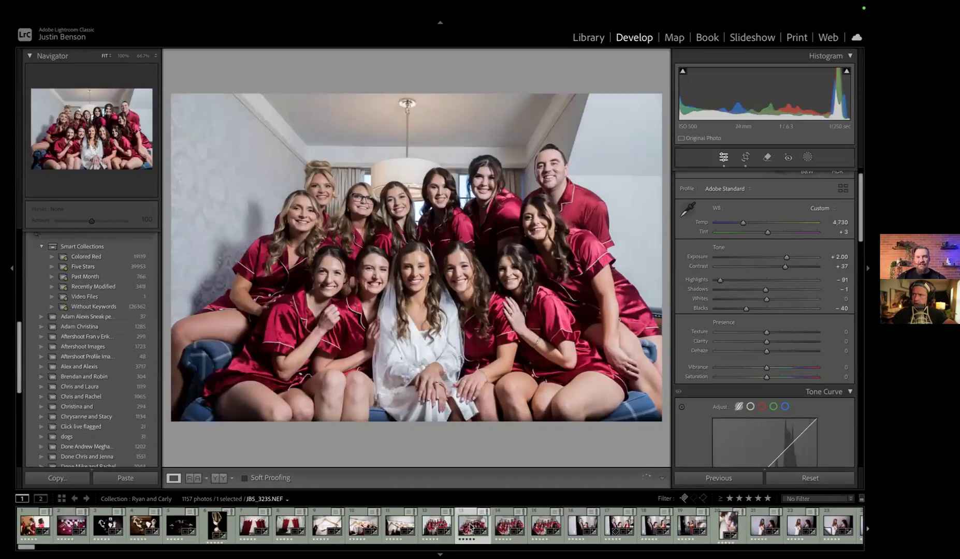
left_click(584, 526)
scroll(539, 526, "down", 5)
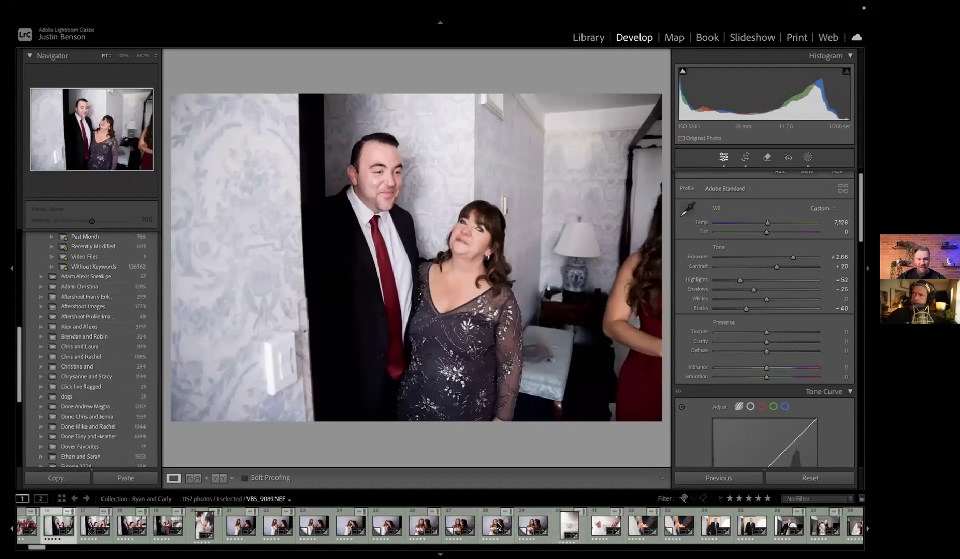
Open the photo of the woman kissing the bride's cheek and compare it with the Aftershoot mask hidden and shown
left_click(460, 525)
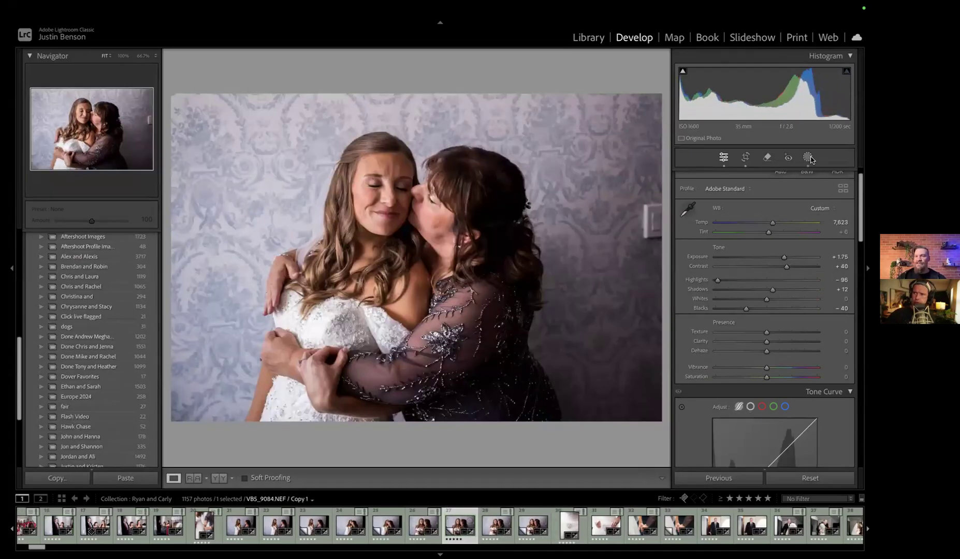
left_click(809, 157)
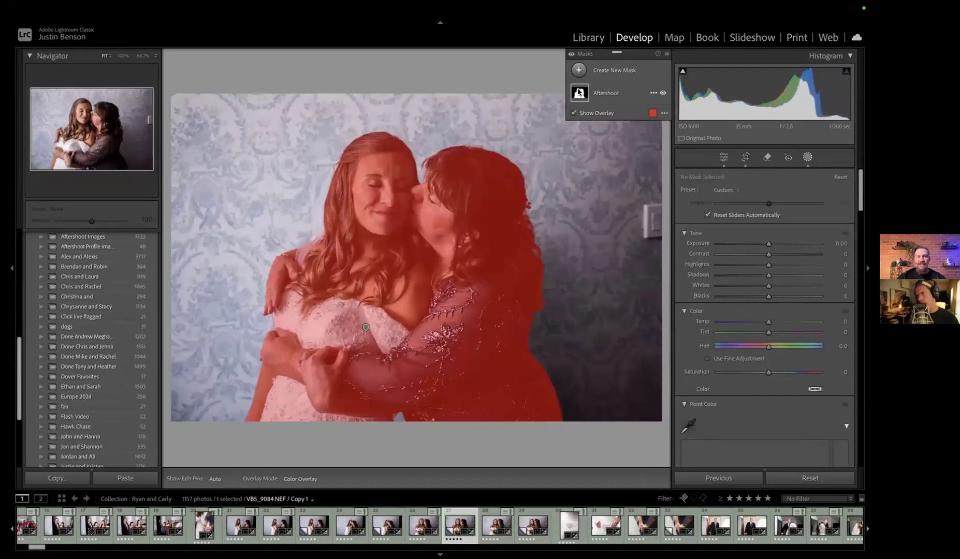
left_click(579, 93)
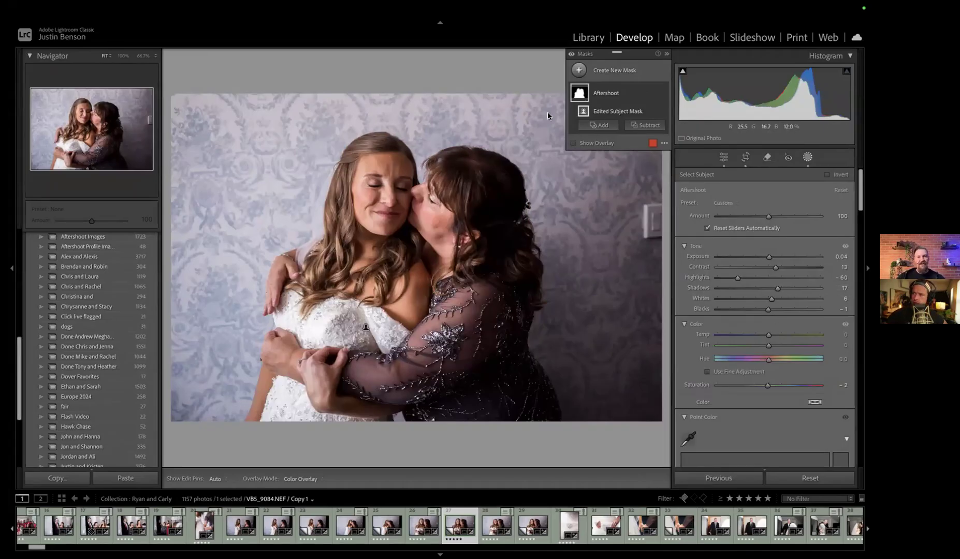
left_click(663, 95)
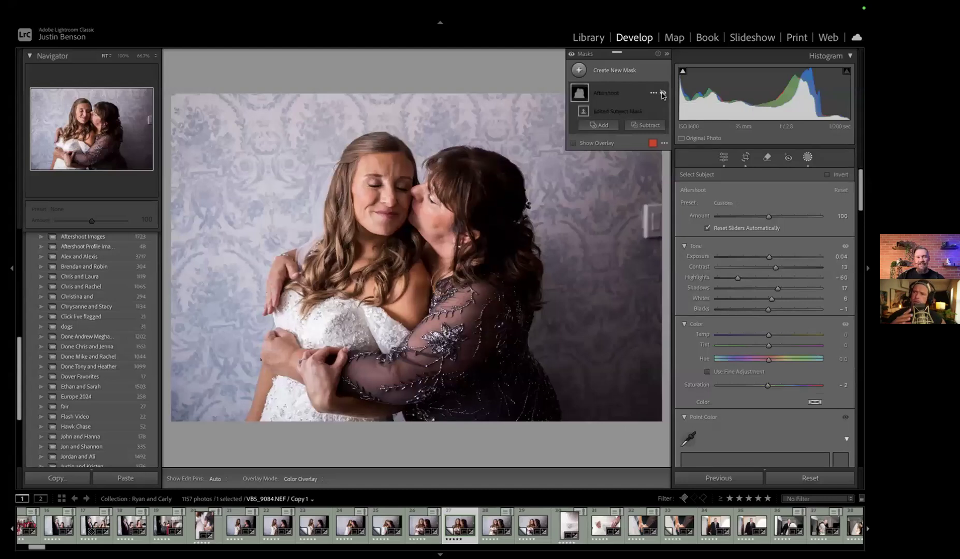
left_click(663, 95)
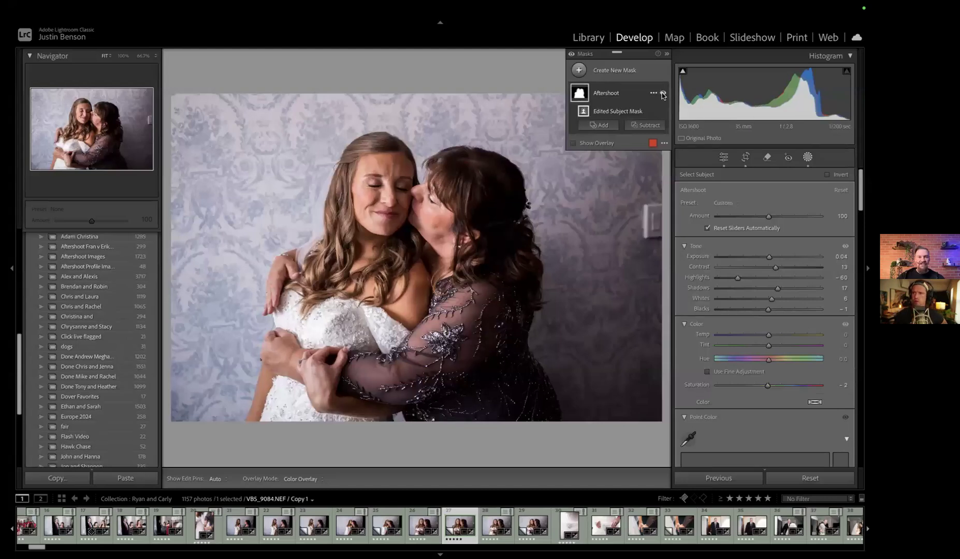
left_click(663, 95)
left_click(663, 95)
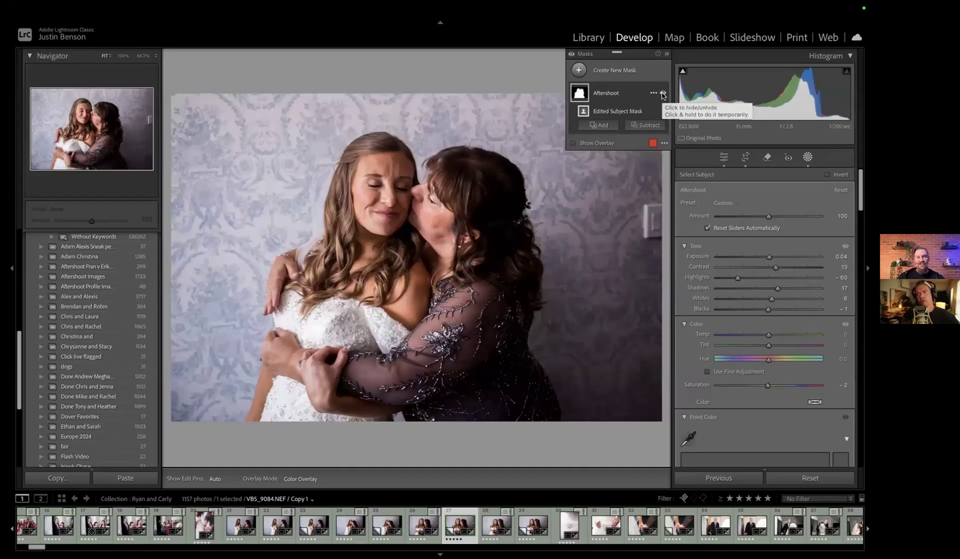
left_click(663, 94)
left_click(663, 95)
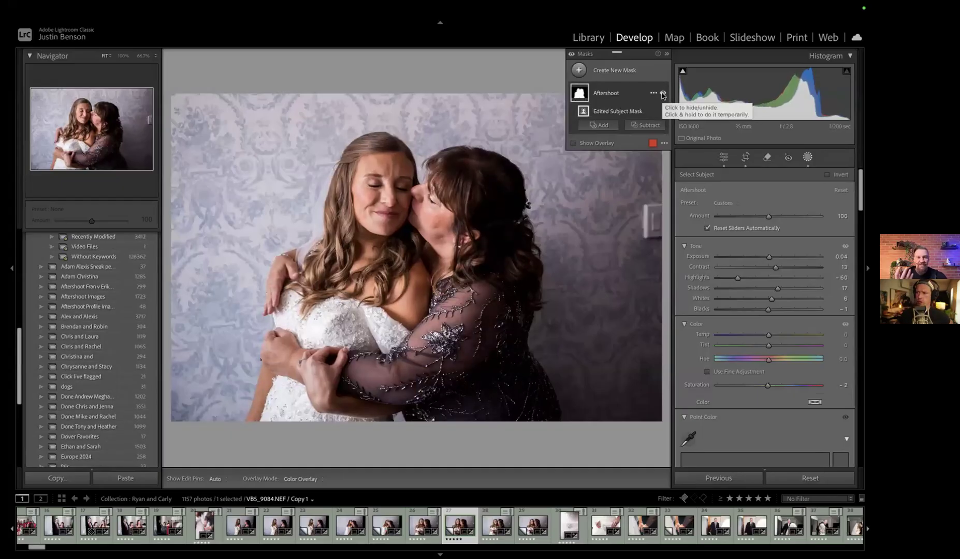
Browse ahead through the wedding filmstrip and open the autumn portrait of the bride holding her bouquet
scroll(596, 526, "down", 5)
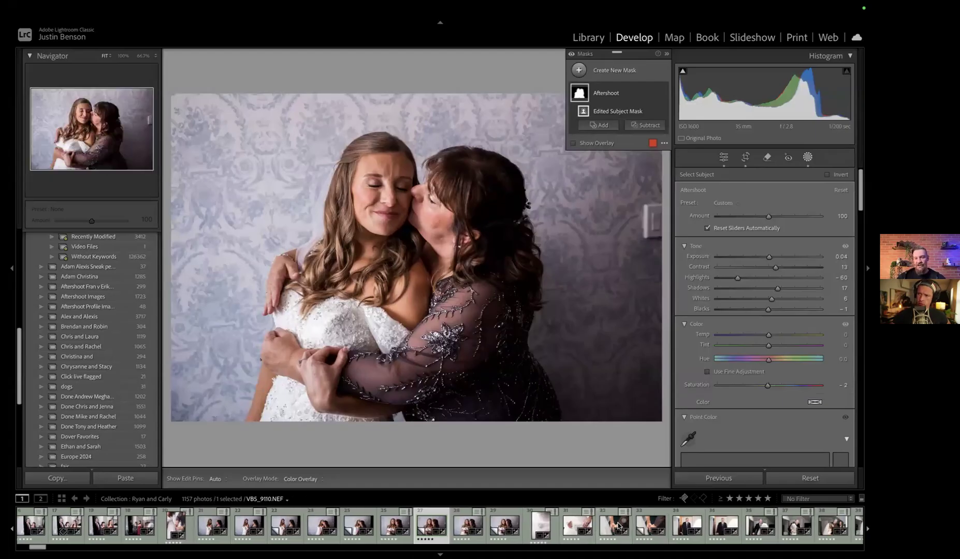
scroll(471, 520, "down", 3)
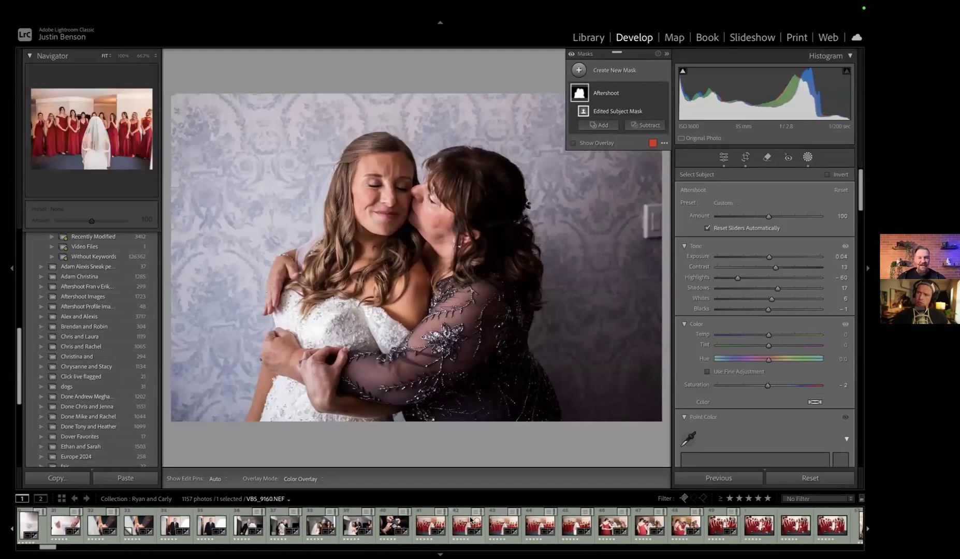
scroll(471, 521, "down", 8)
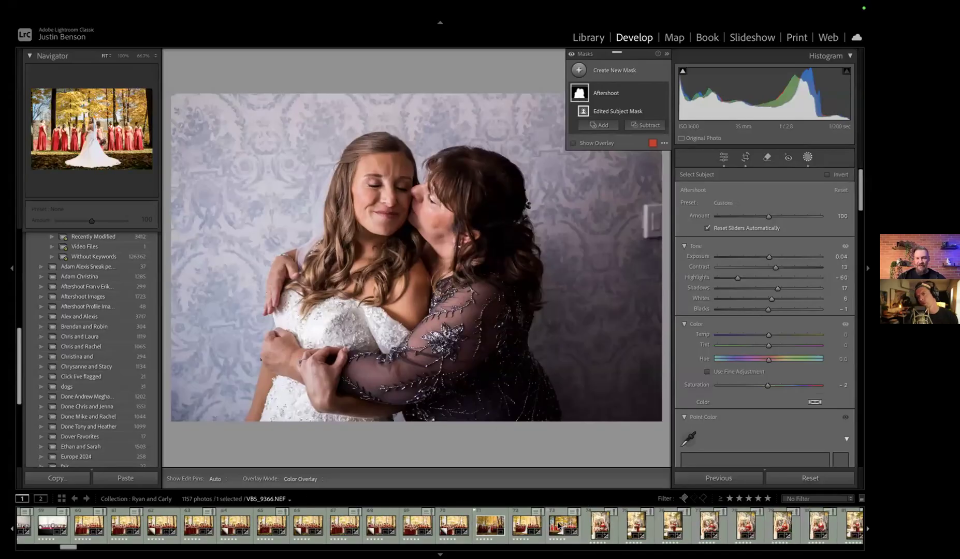
scroll(558, 527, "down", 3)
scroll(558, 527, "down", 8)
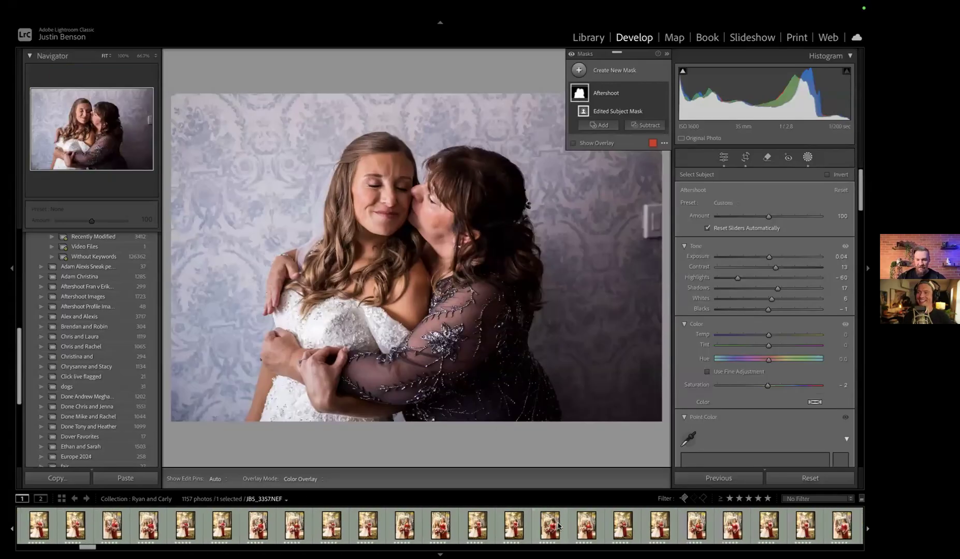
scroll(559, 526, "down", 3)
scroll(559, 527, "down", 7)
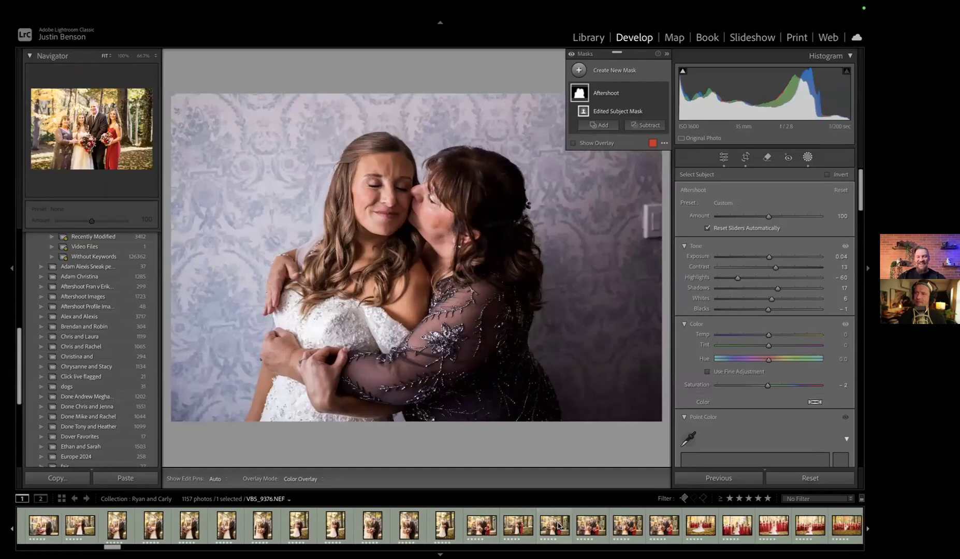
scroll(415, 523, "down", 10)
scroll(423, 528, "down", 3)
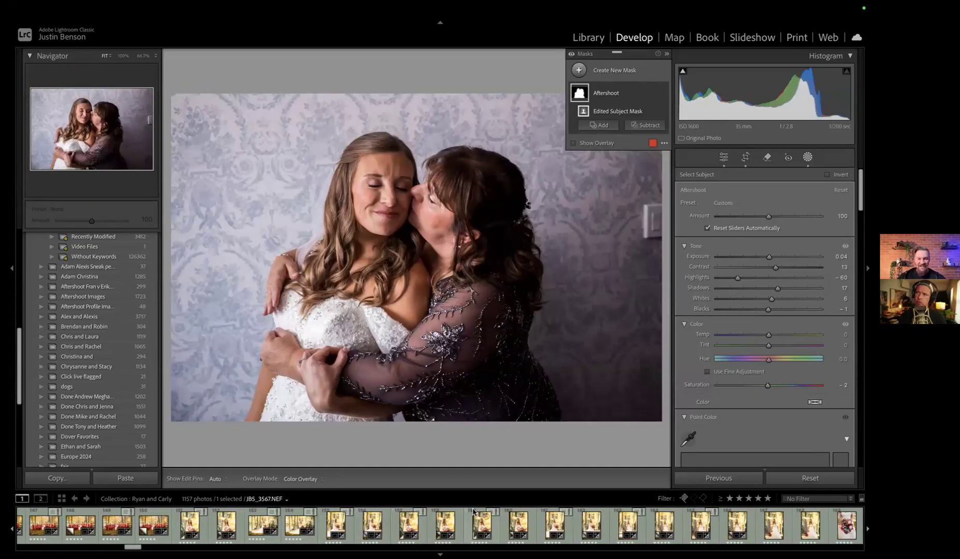
left_click(481, 526)
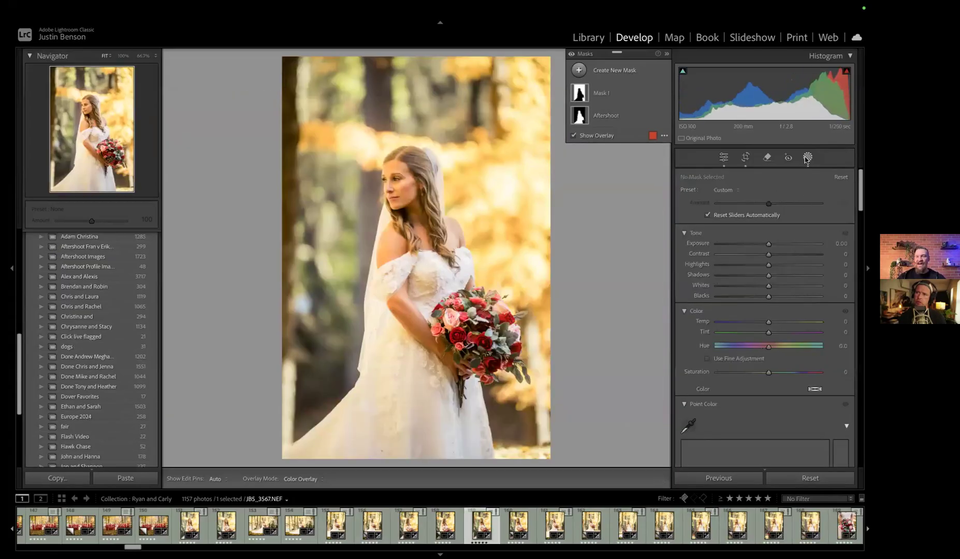
Inspect the Aftershoot subject mask on the bride's autumn portrait
left_click(807, 158)
left_click(807, 158)
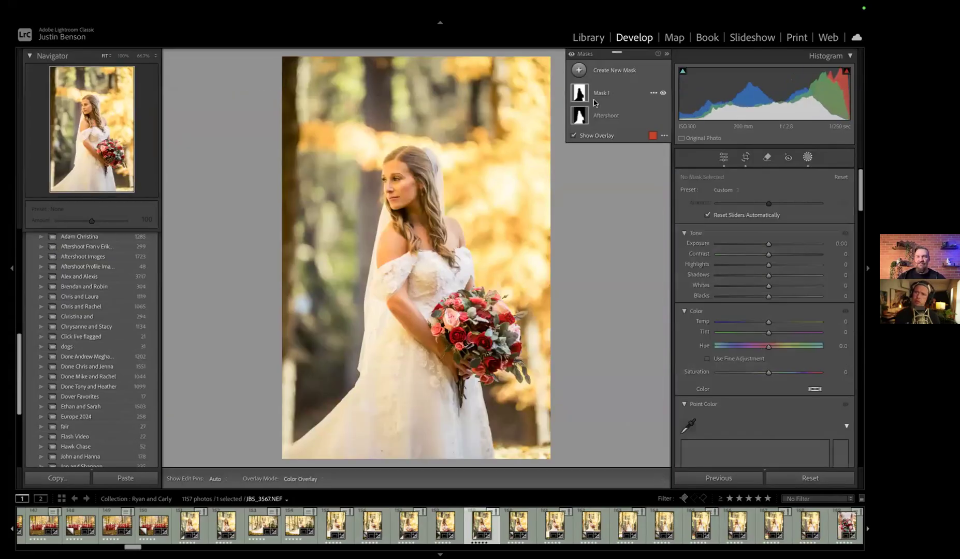
mouse_move(579, 96)
left_click(604, 115)
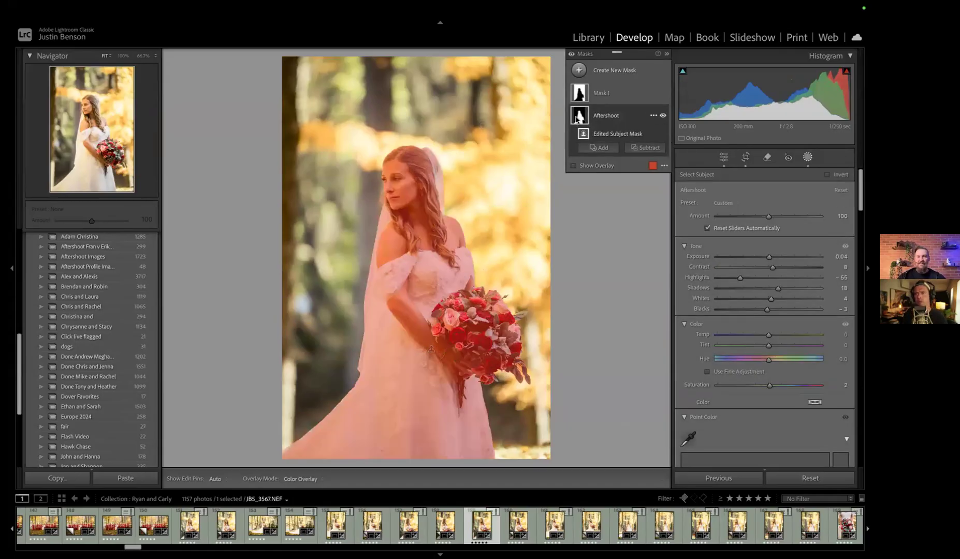
Compare the bride's autumn portrait with the Aftershoot mask repeatedly hidden and shown
left_click(664, 116)
left_click(664, 116)
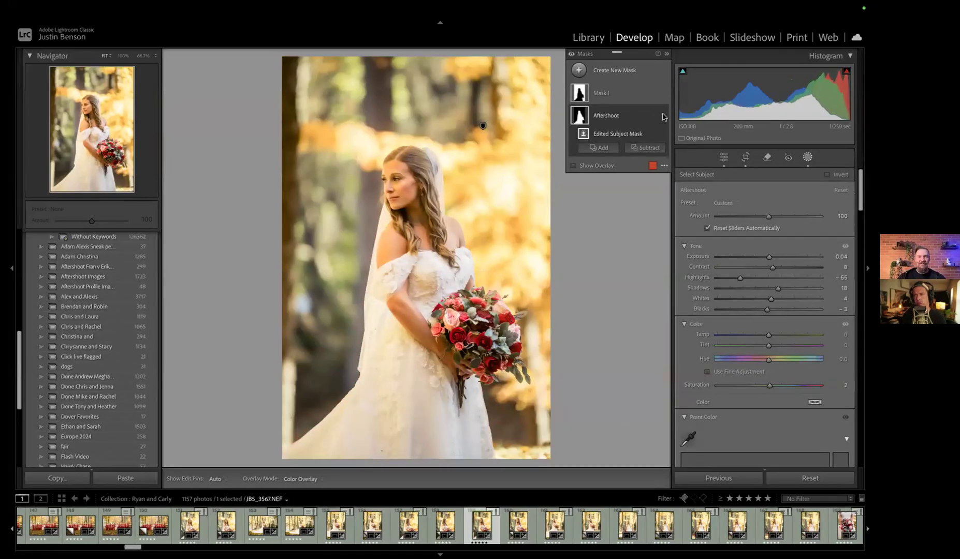
left_click(664, 116)
left_click(664, 116)
left_click(664, 116)
left_click(664, 116)
left_click(663, 116)
left_click(664, 116)
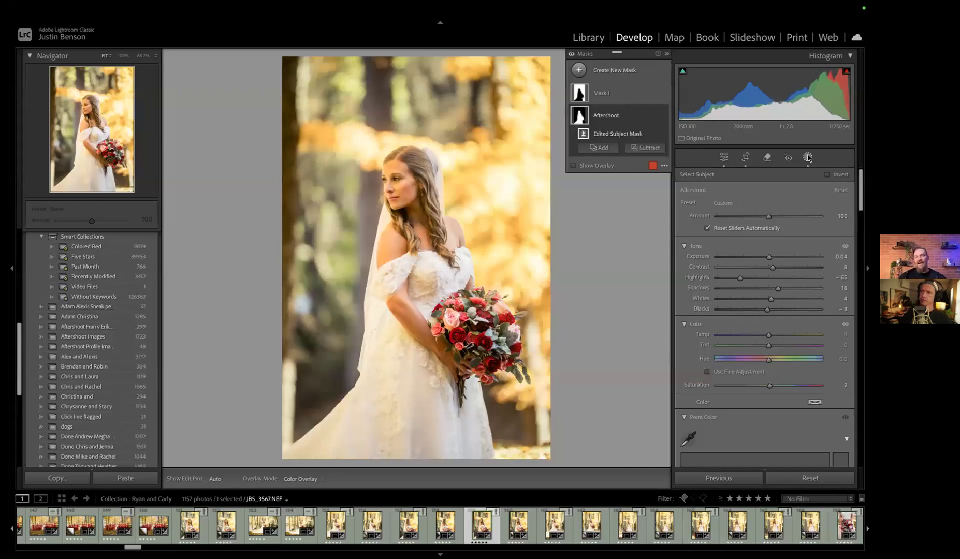
Try an exposure of 4.00 on the Aftershoot subject mask and undo it
scroll(778, 263, "down", 1)
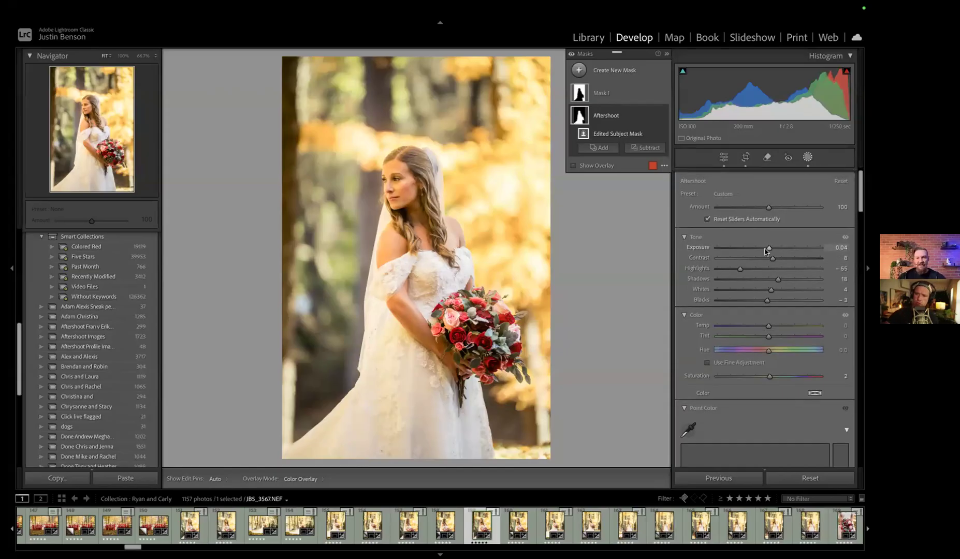
scroll(772, 259, "up", 1)
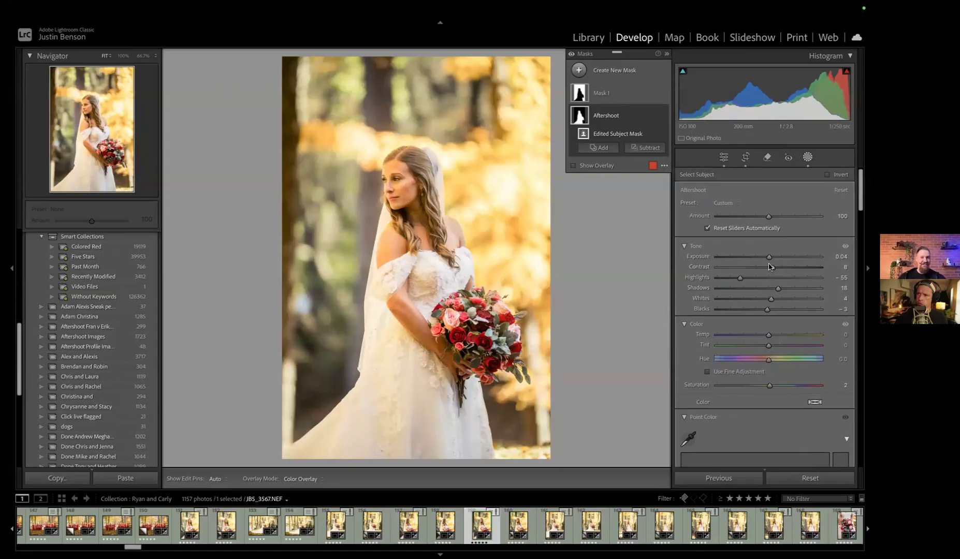
left_click_drag(769, 259, 822, 259)
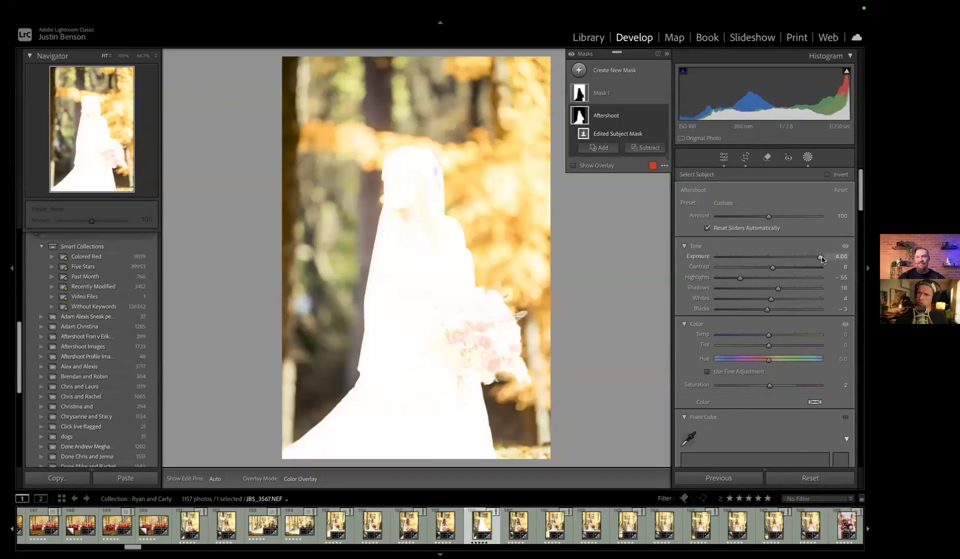
key("ctrl+z")
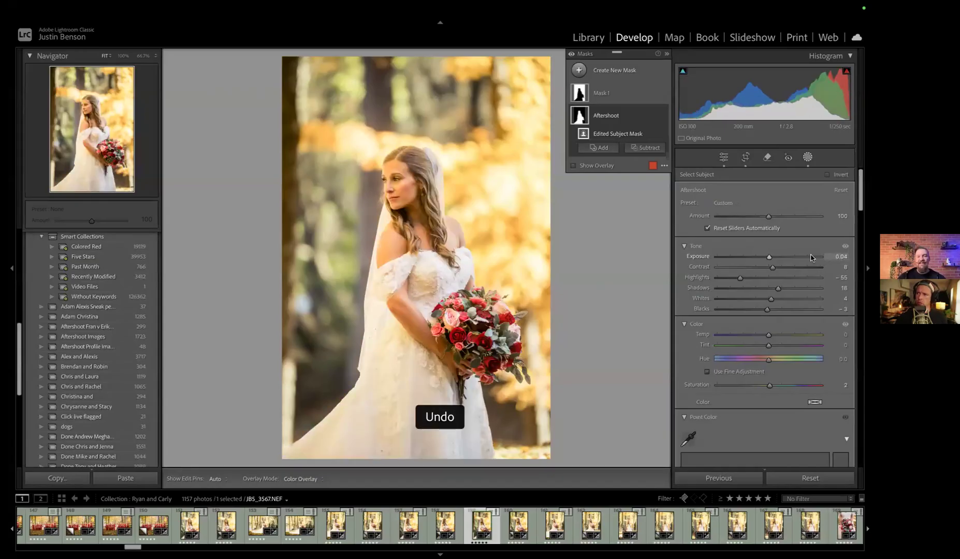
Try a saturation of -100 on the Aftershoot subject mask, undo it and leave masking
left_click_drag(770, 387, 704, 388)
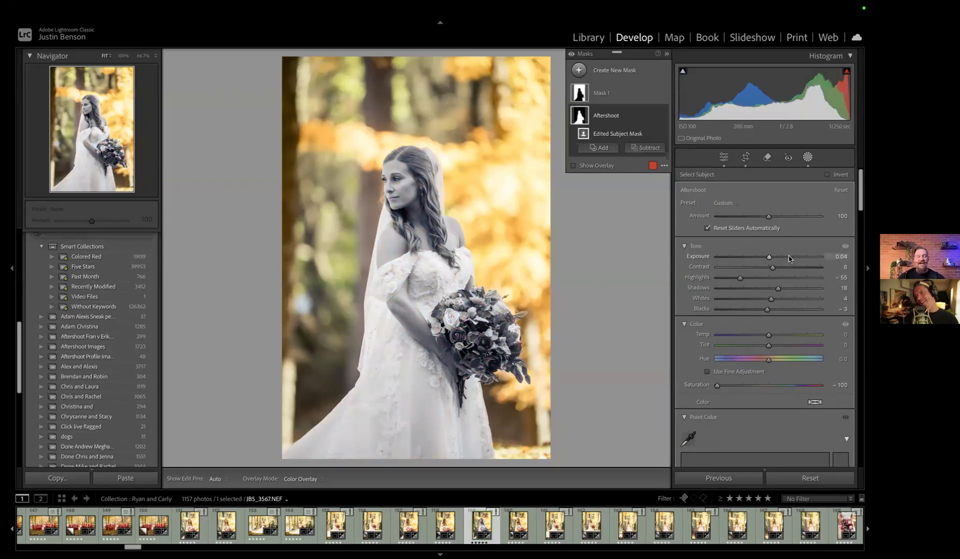
key("ctrl+z")
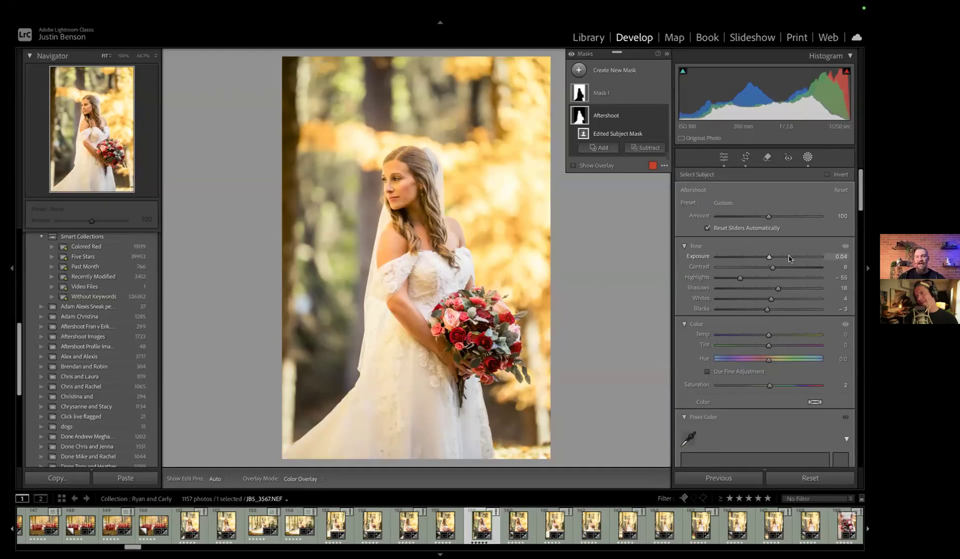
key("ctrl+z")
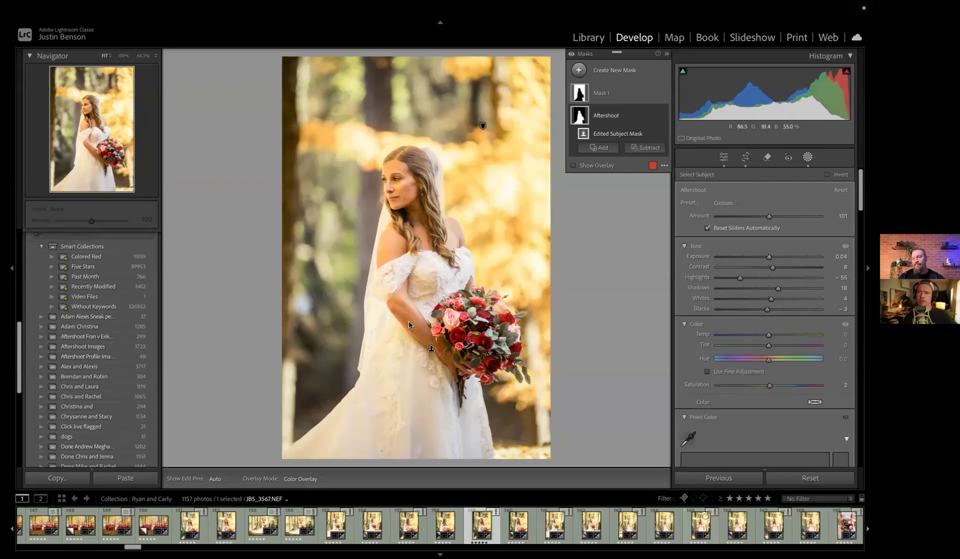
left_click(807, 158)
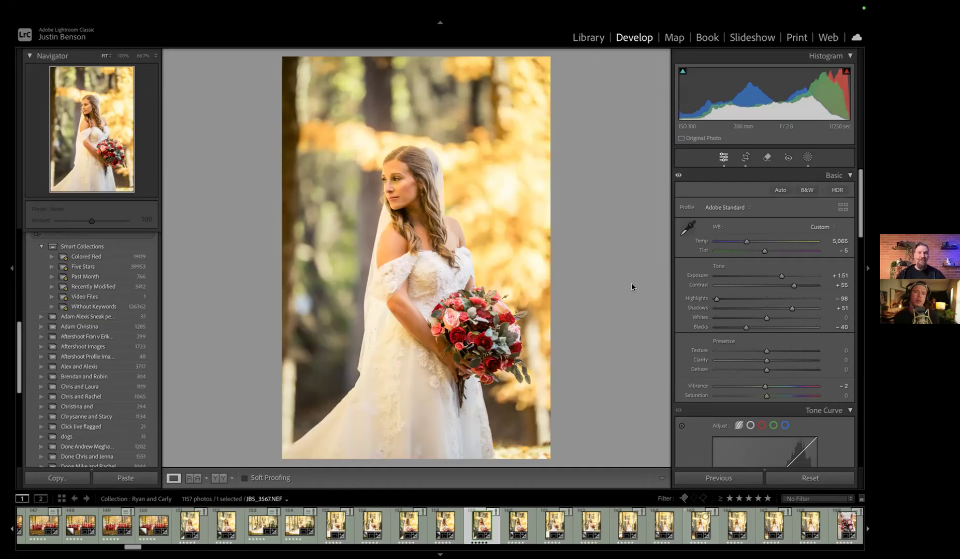
Switch to Aftershoot and open the raw wedding album dated Mar 26, 2025
key("ctrl+Left")
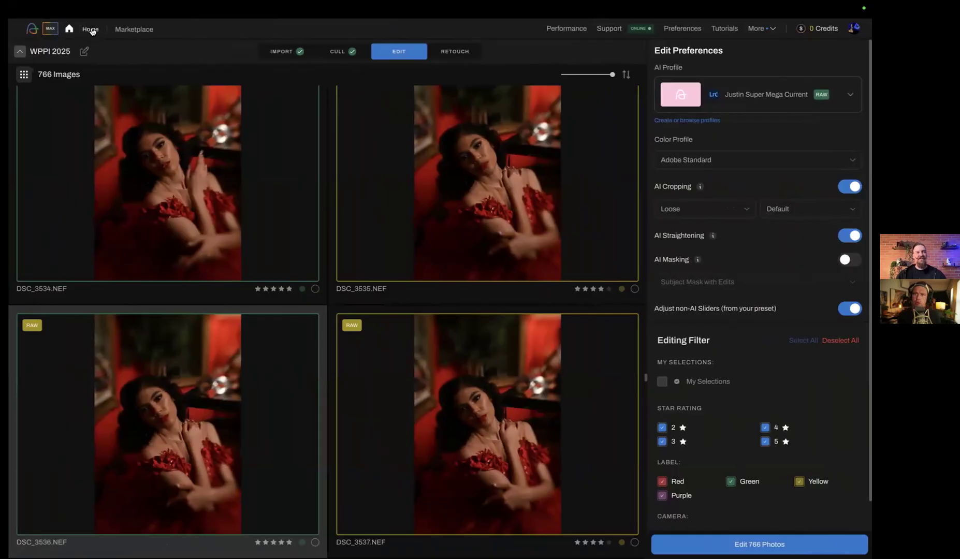
left_click(91, 30)
scroll(364, 277, "down", 3)
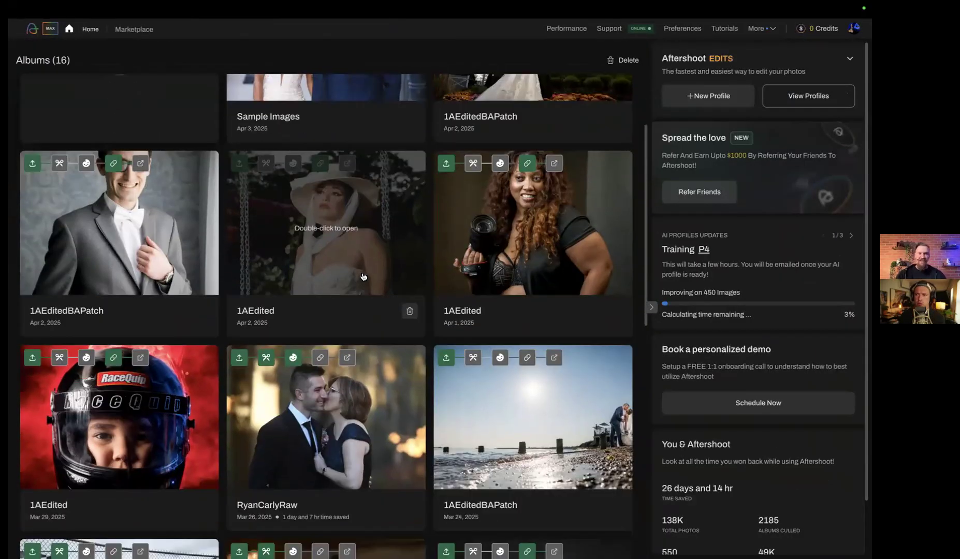
scroll(364, 277, "down", 3)
double_click(317, 280)
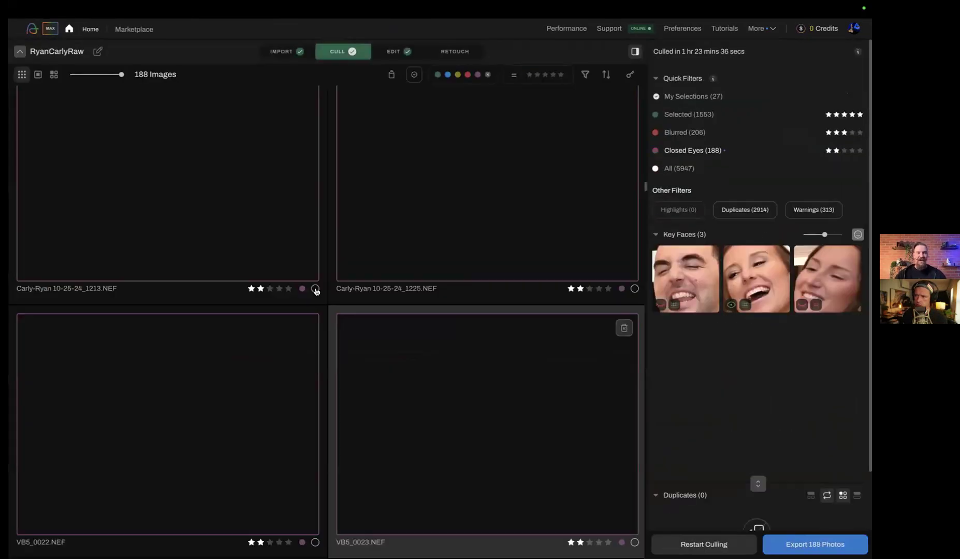
Filter the culled album to the Selected photos and browse through them
left_click(671, 115)
scroll(483, 311, "down", 5)
scroll(482, 312, "down", 10)
scroll(481, 321, "down", 10)
scroll(481, 320, "down", 10)
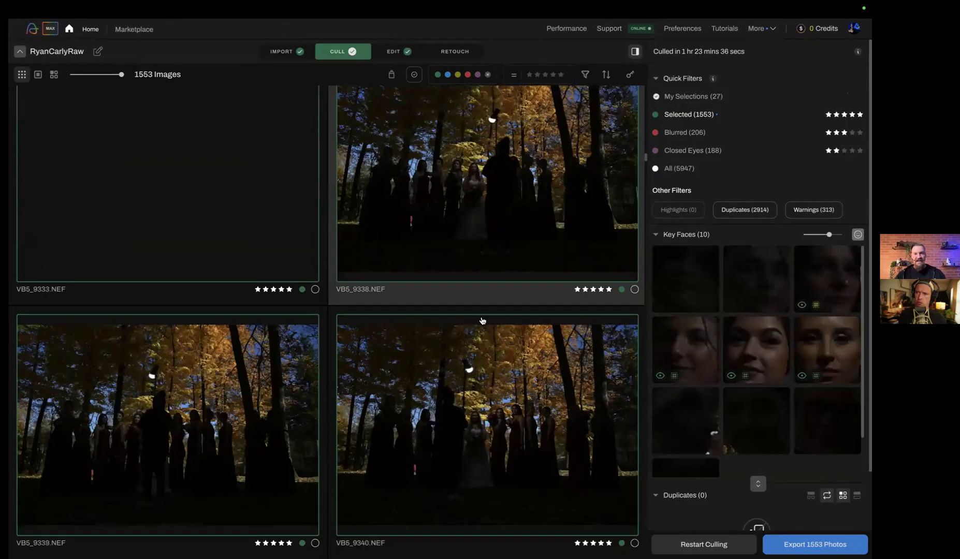
scroll(482, 320, "down", 10)
scroll(481, 321, "down", 10)
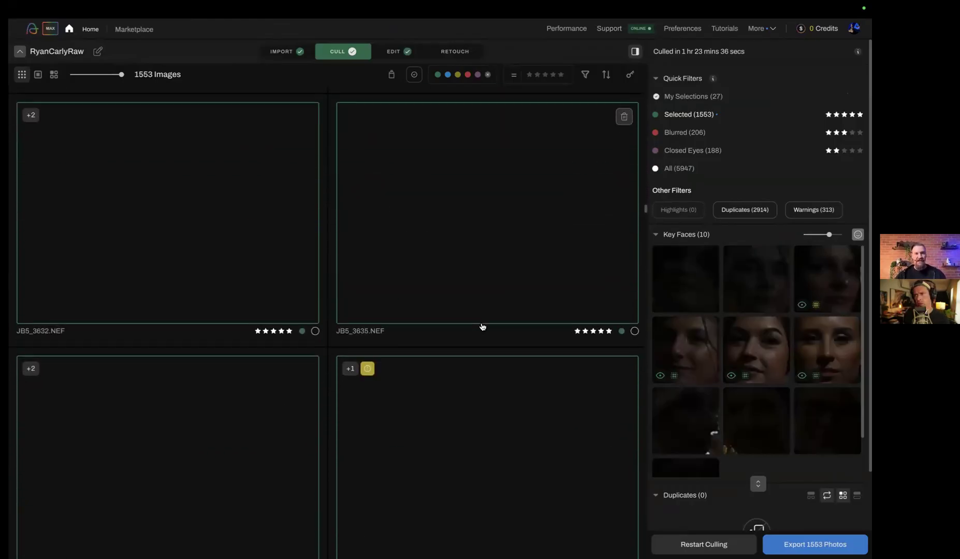
Open the album's Edit stage and browse far ahead through the edited photos
left_click(394, 51)
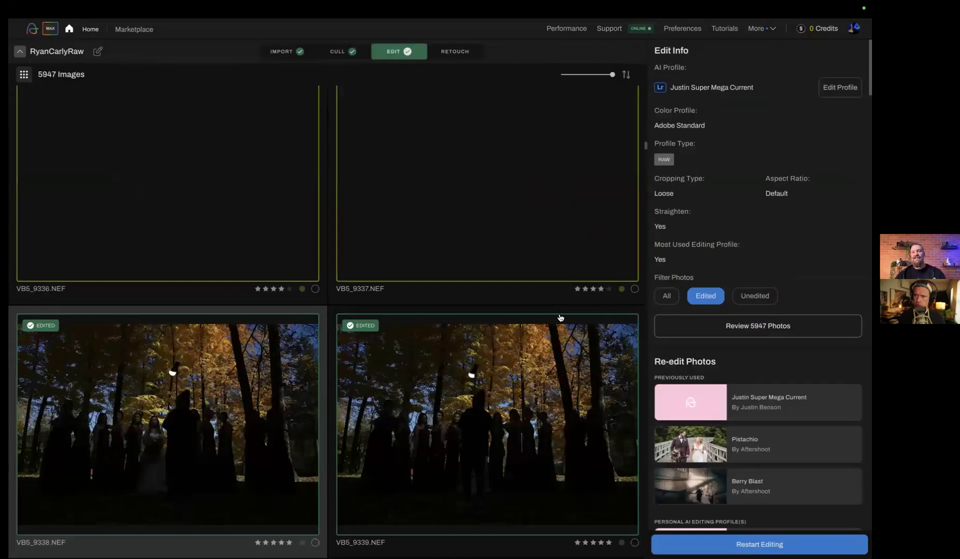
scroll(560, 318, "down", 10)
scroll(560, 318, "down", 10)
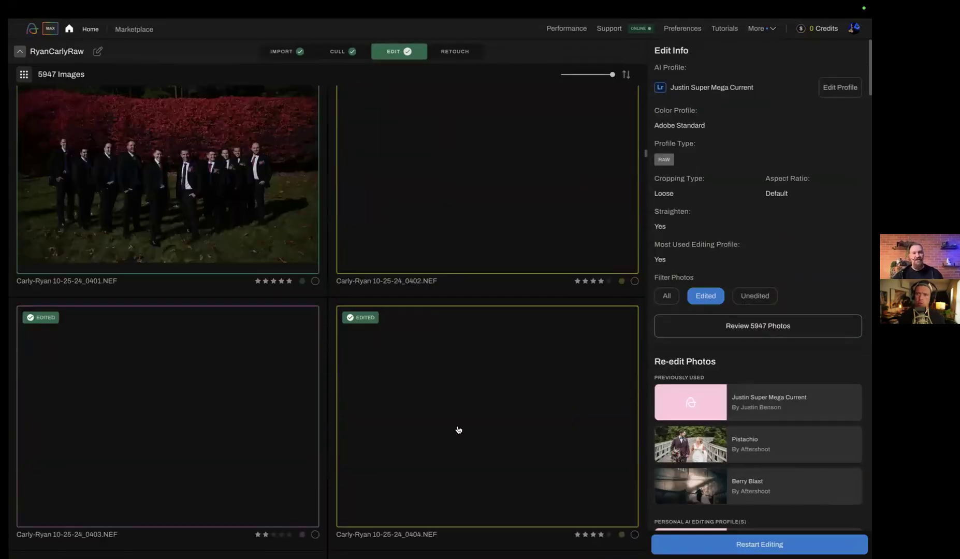
scroll(458, 430, "down", 10)
left_click_drag(646, 160, 639, 275)
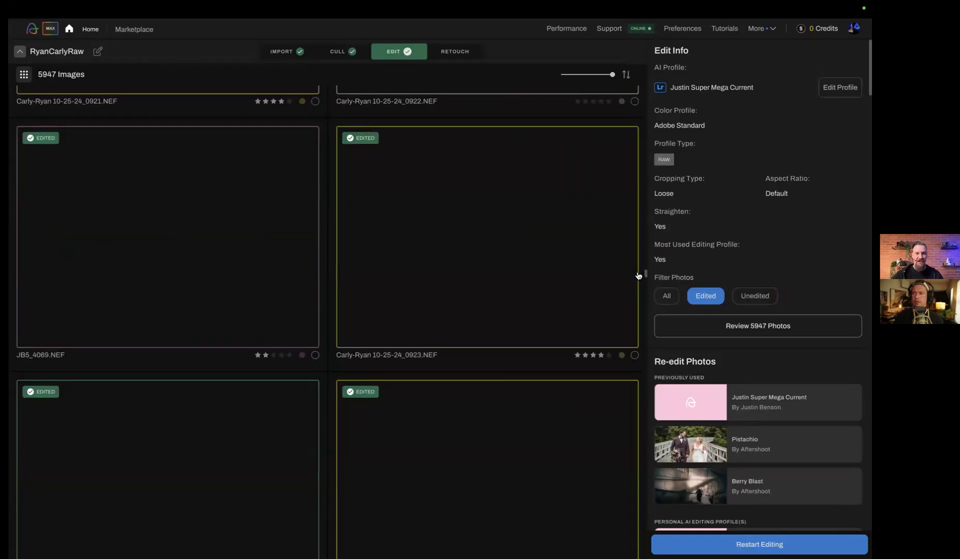
Browse back through the edited photos to the ceremony shots of the couple with red roses
scroll(521, 278, "up", 5)
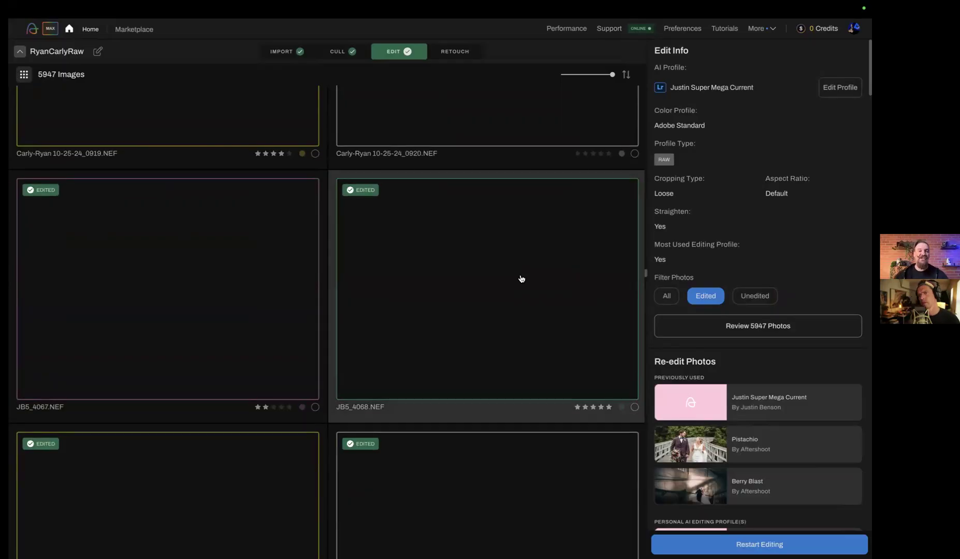
scroll(522, 278, "up", 5)
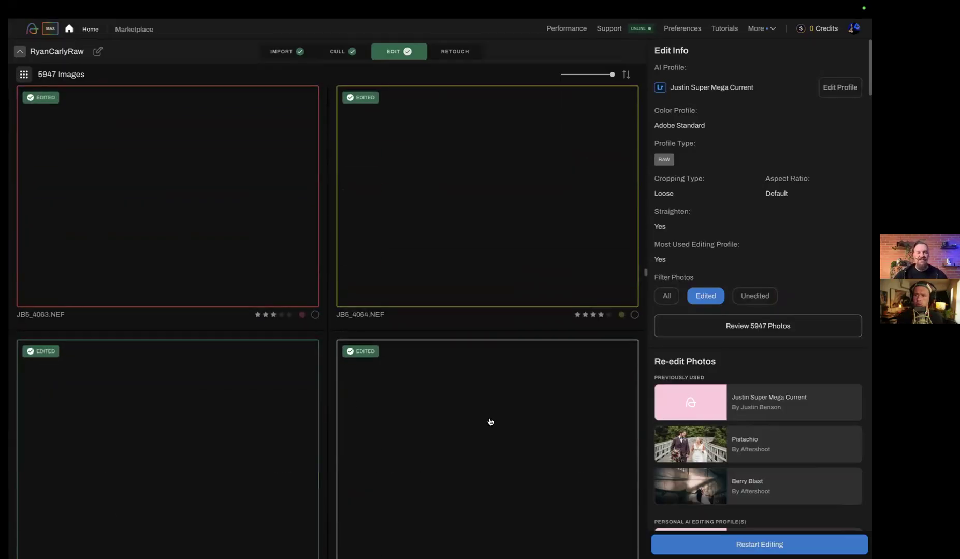
scroll(176, 422, "down", 1)
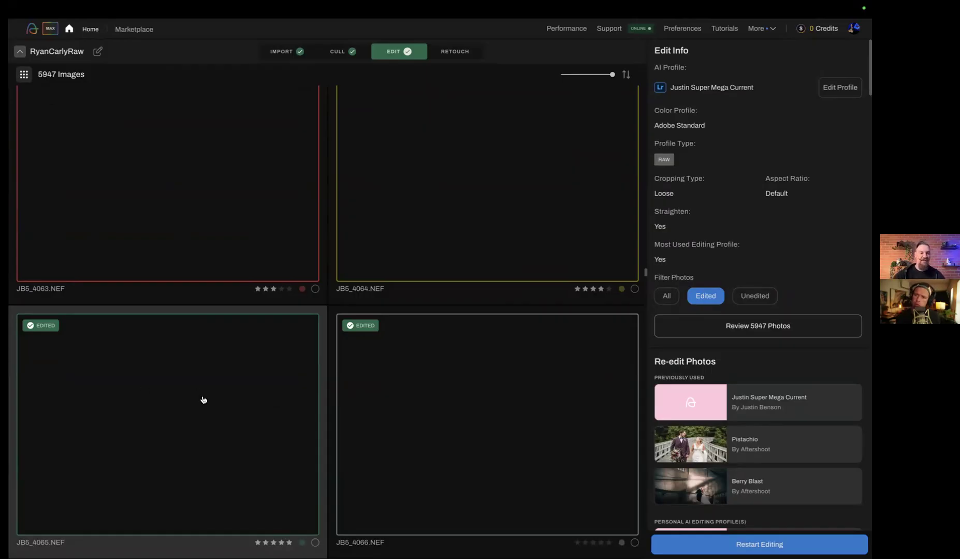
scroll(208, 366, "up", 10)
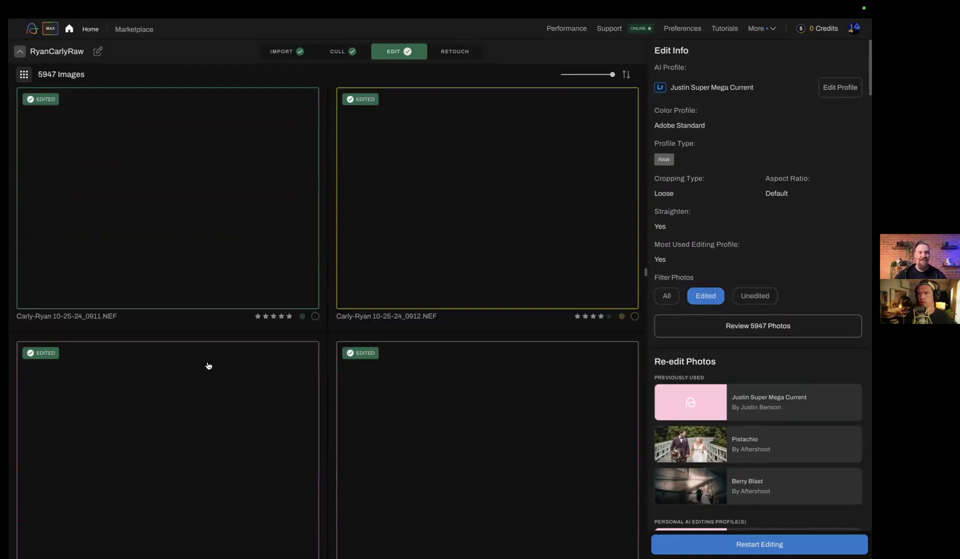
scroll(208, 366, "up", 5)
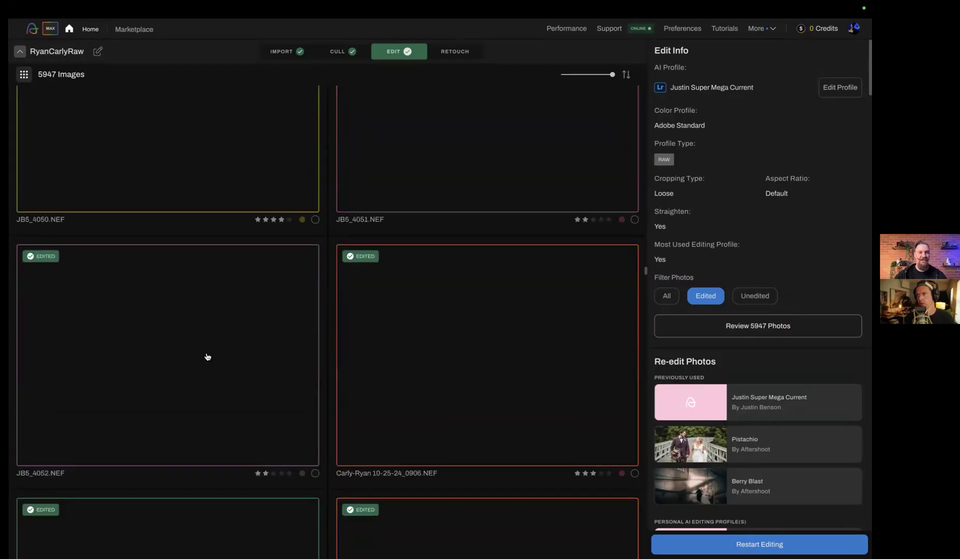
scroll(208, 332, "up", 5)
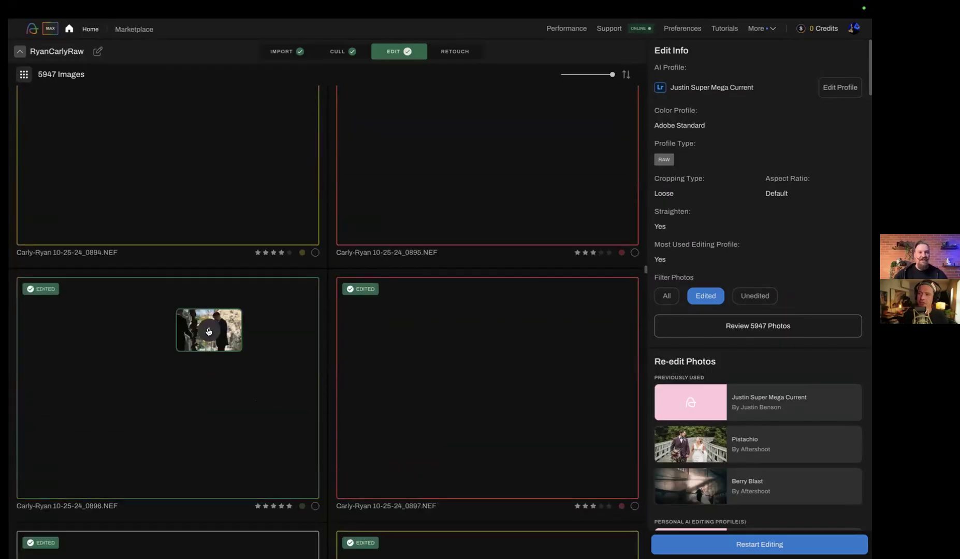
scroll(238, 386, "up", 5)
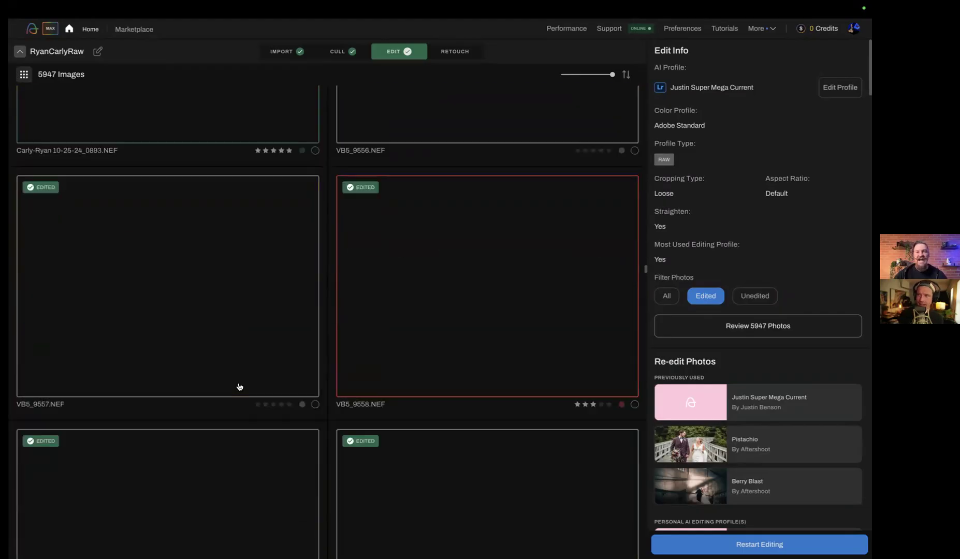
scroll(240, 341, "up", 5)
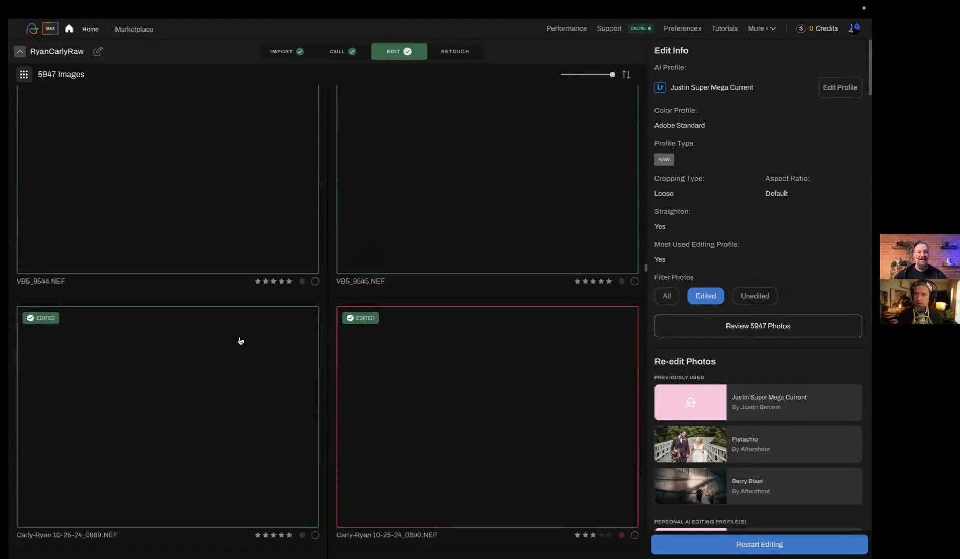
scroll(240, 341, "up", 1)
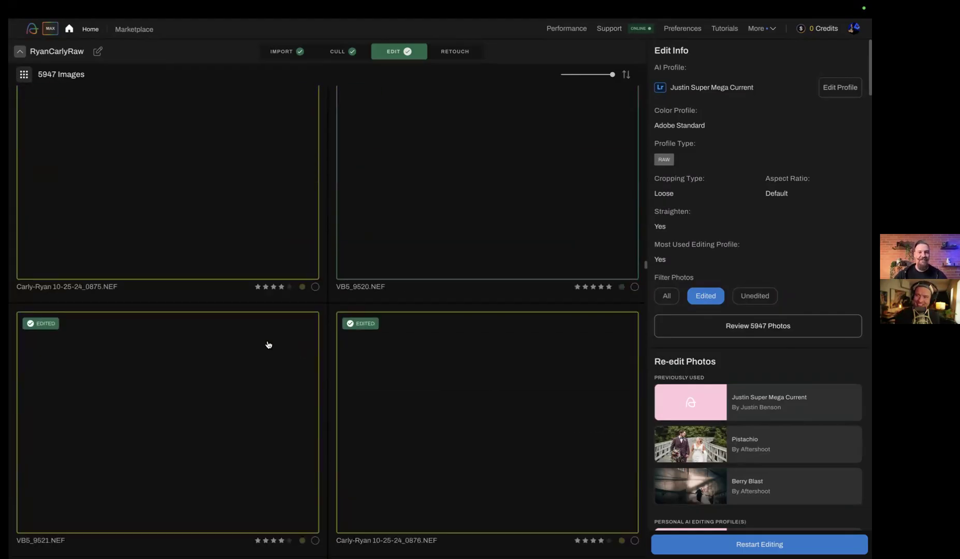
scroll(463, 179, "up", 5)
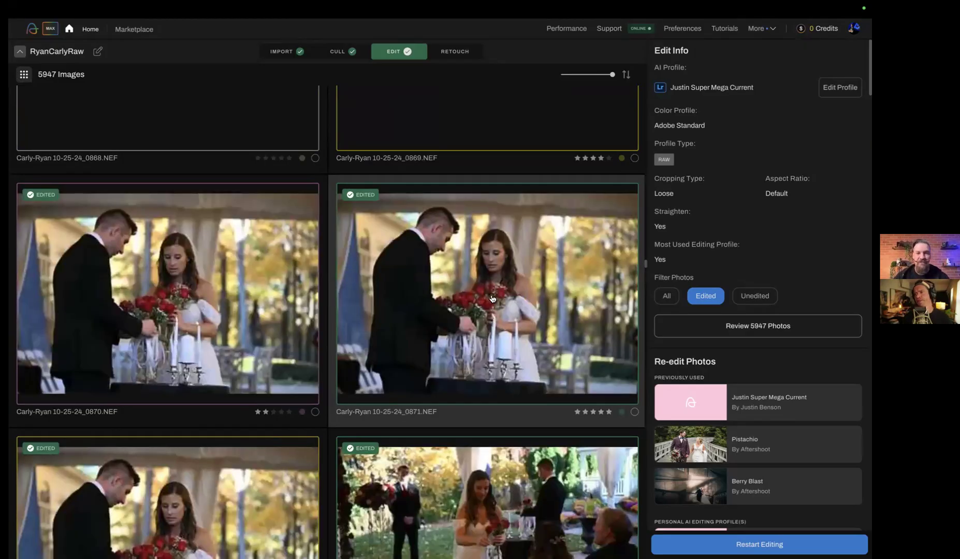
Open photo 0871 of the couple with red roses in Photoshop's Camera Raw and compare it with the Aftershoot preview
left_click_drag(452, 296, 177, 543)
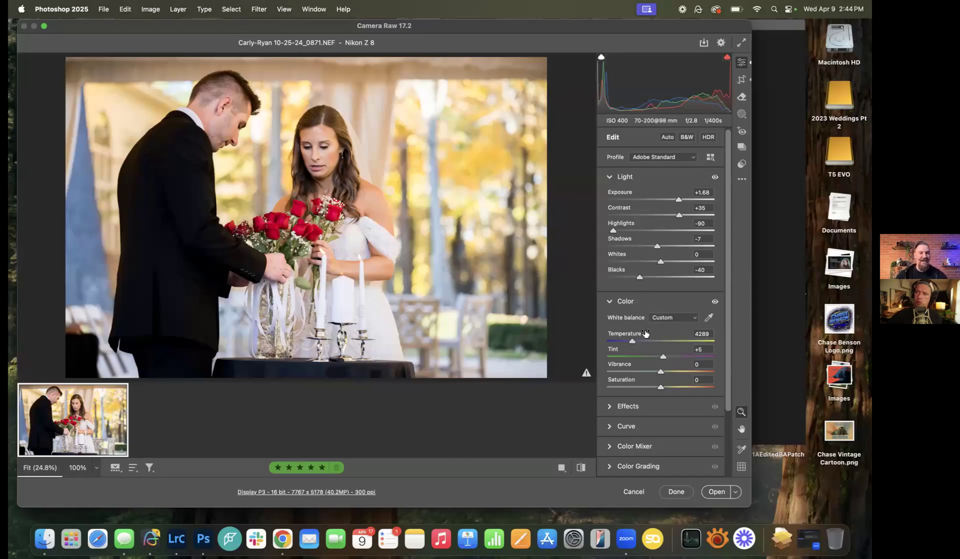
key("ctrl+Right")
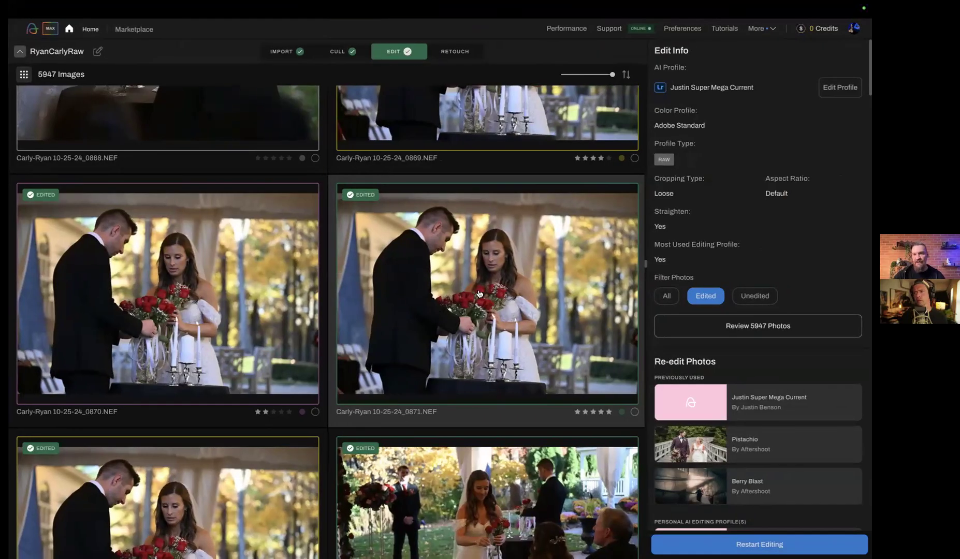
key("ctrl+Left")
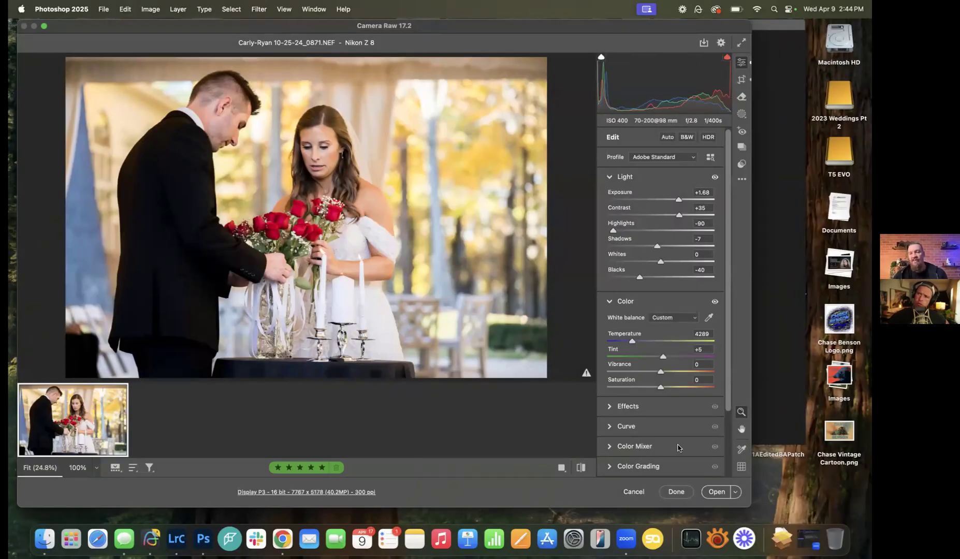
Open the image from Camera Raw in Photoshop and return to Aftershoot to browse earlier ceremony photos
left_click(709, 492)
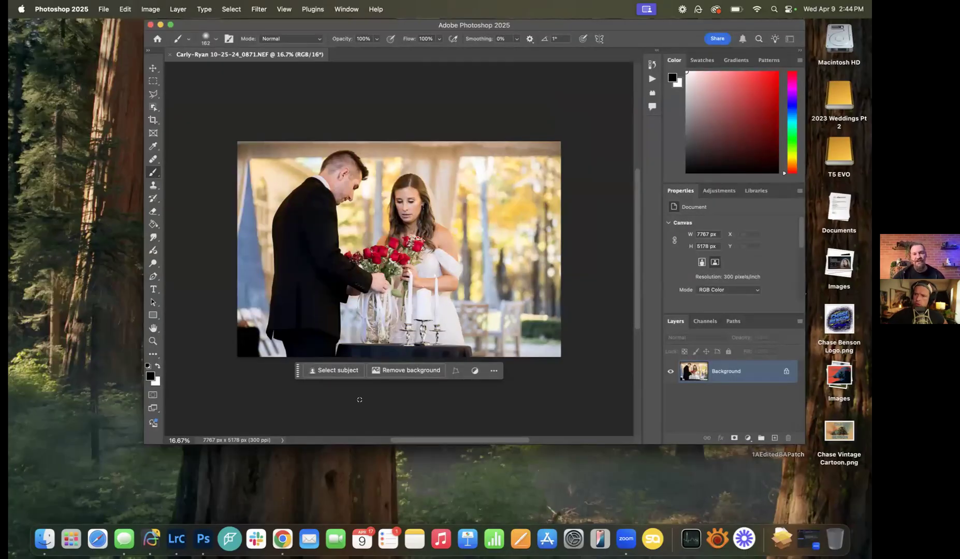
key("ctrl+Right")
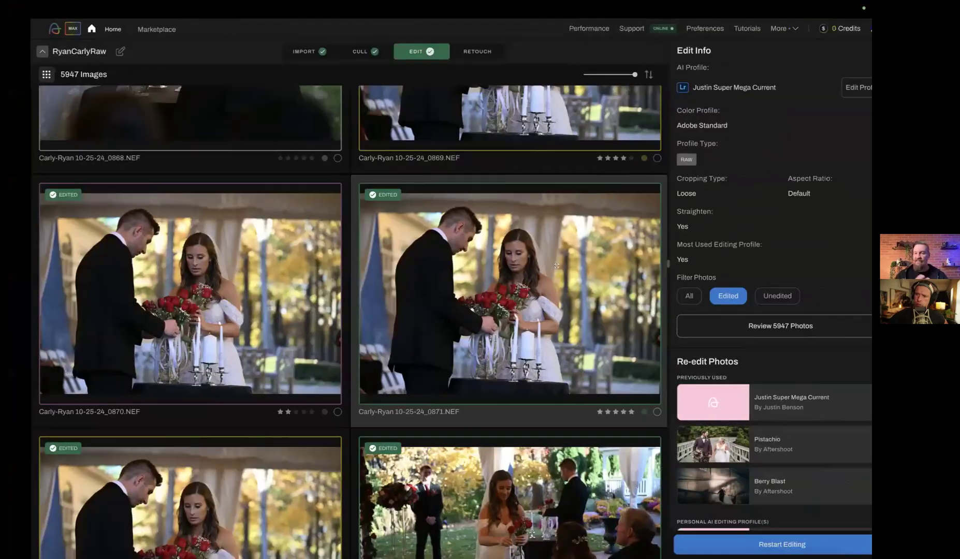
scroll(526, 319, "up", 10)
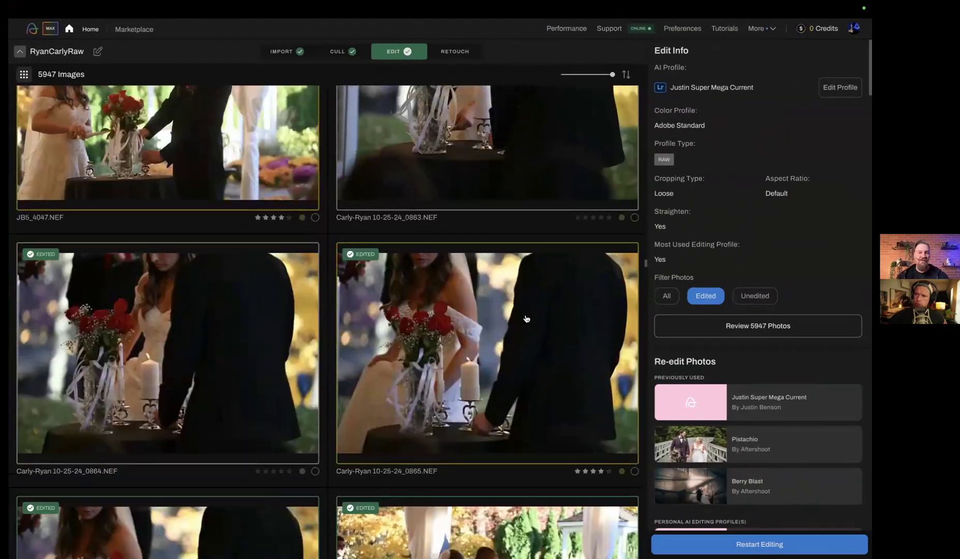
scroll(526, 318, "up", 10)
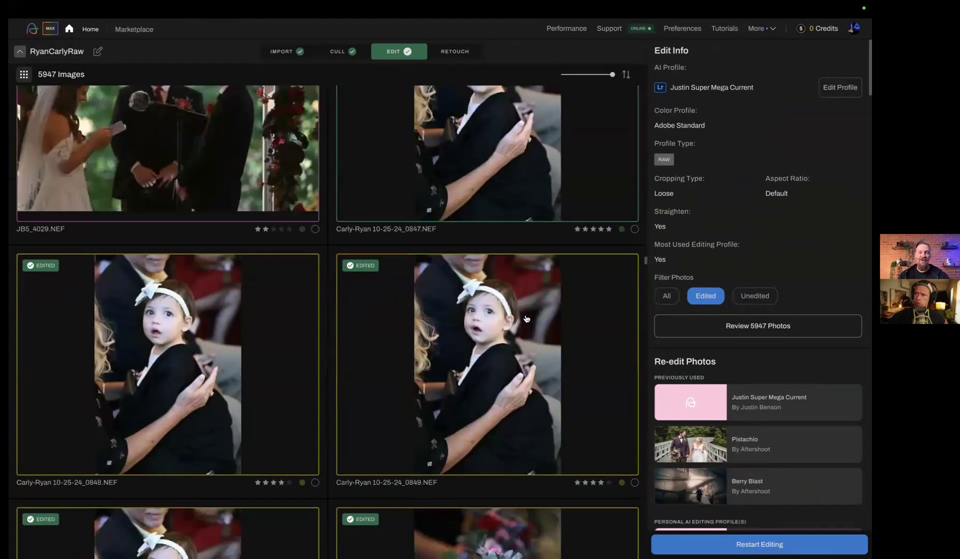
Browse back through the edited ceremony photos to the shots of the bride's entrance with her escort
scroll(526, 319, "up", 10)
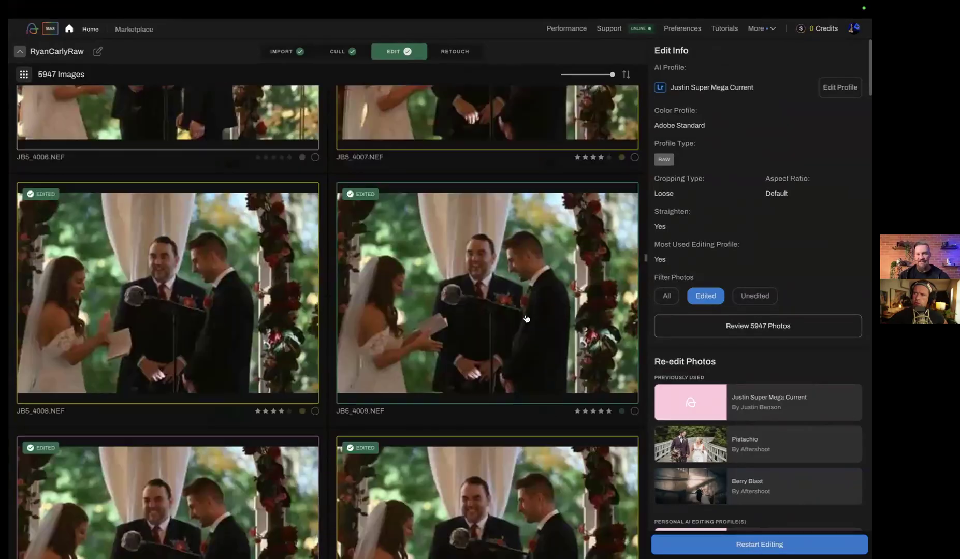
scroll(526, 319, "up", 8)
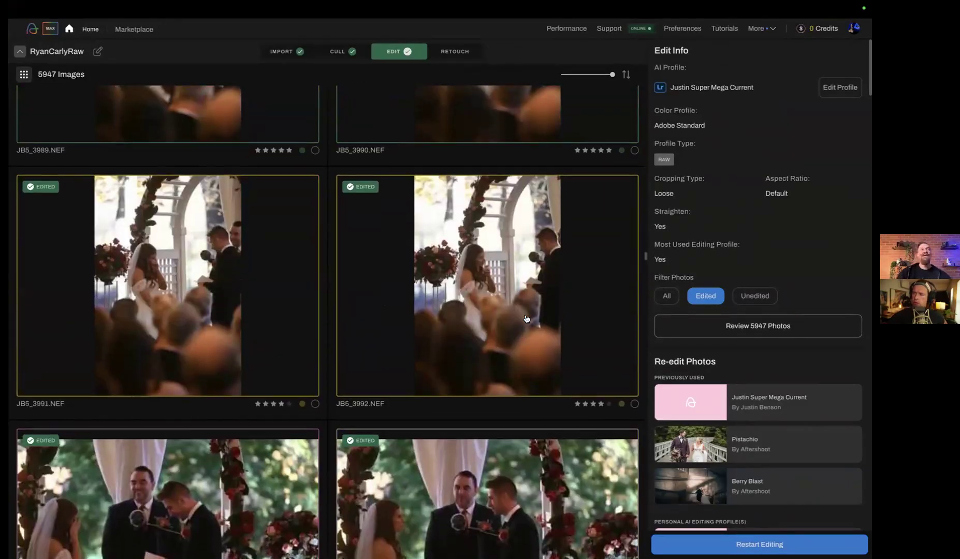
scroll(526, 319, "up", 8)
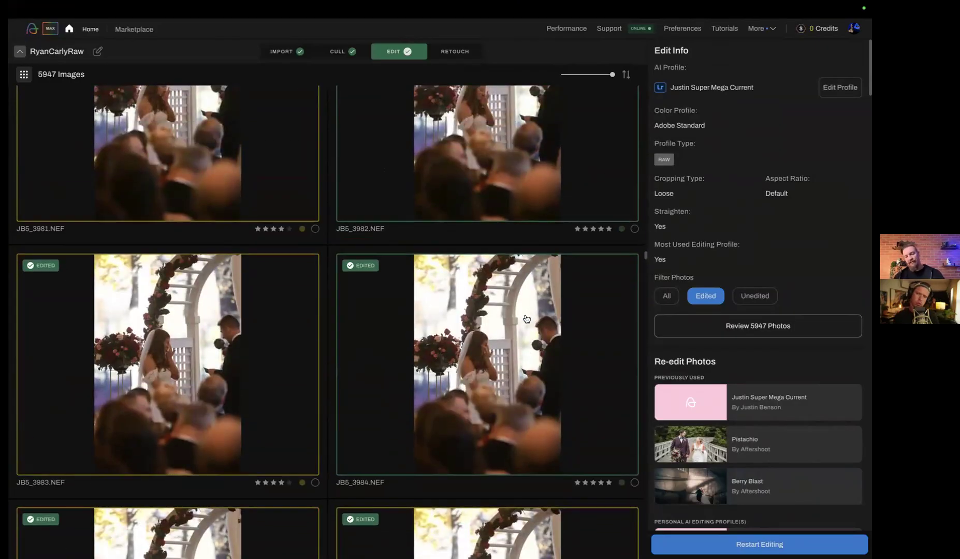
scroll(527, 318, "up", 4)
scroll(527, 319, "up", 8)
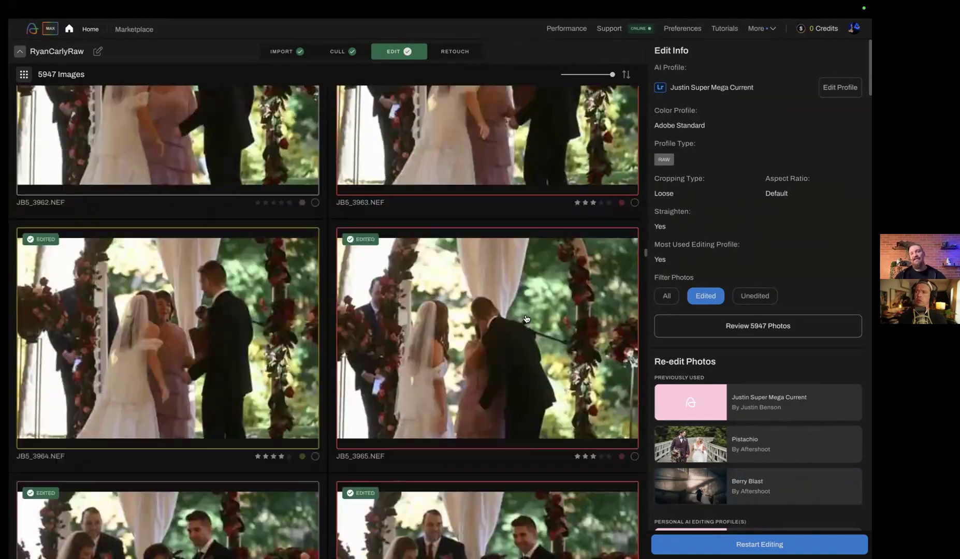
scroll(526, 318, "up", 6)
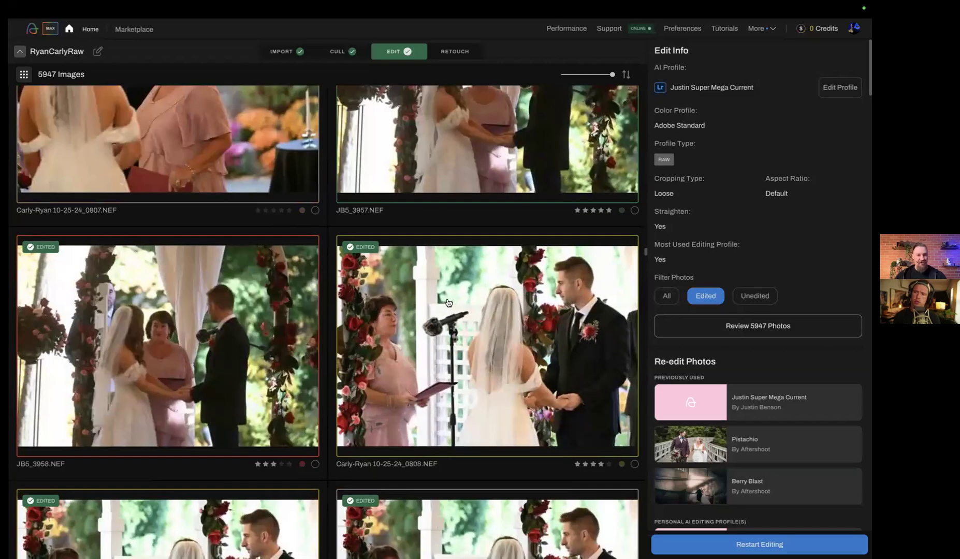
scroll(458, 301, "up", 6)
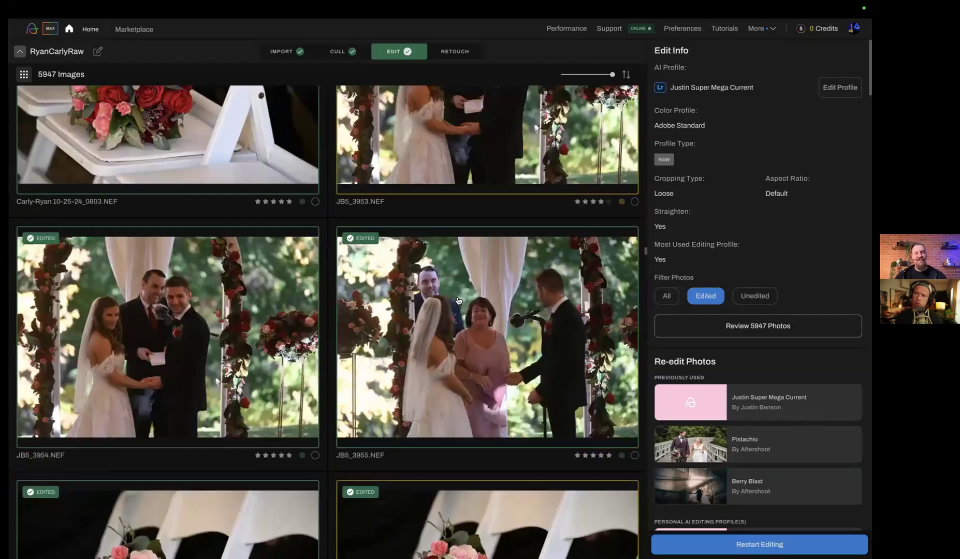
scroll(461, 368, "up", 5)
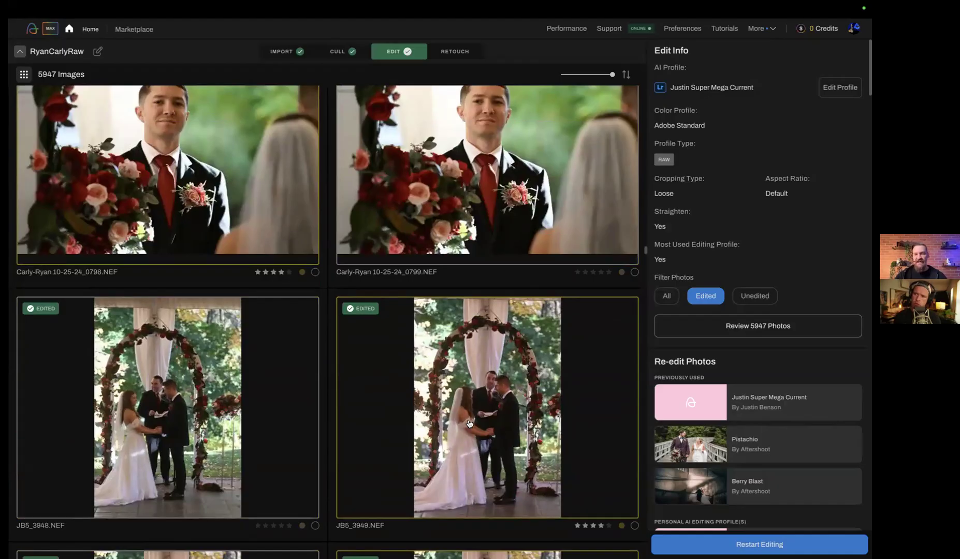
scroll(470, 424, "up", 8)
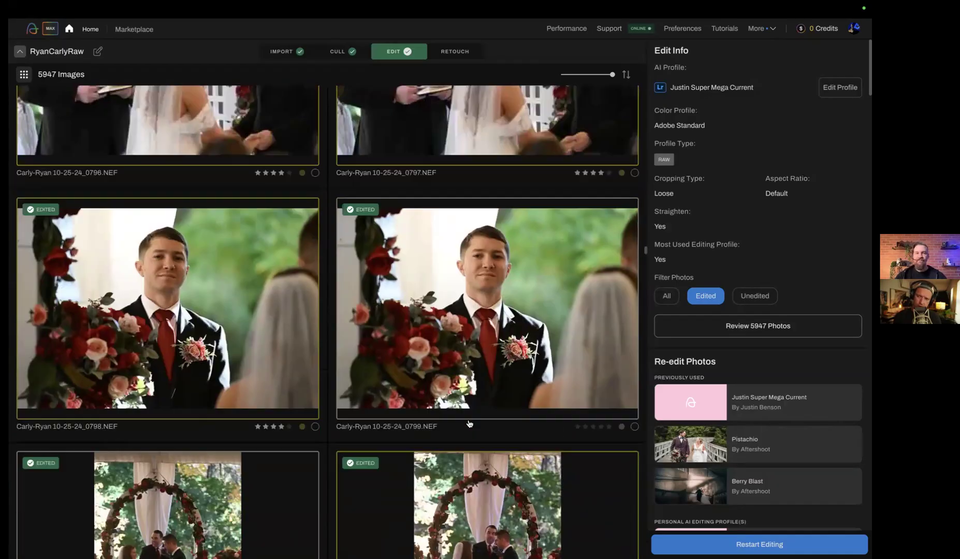
scroll(469, 423, "up", 15)
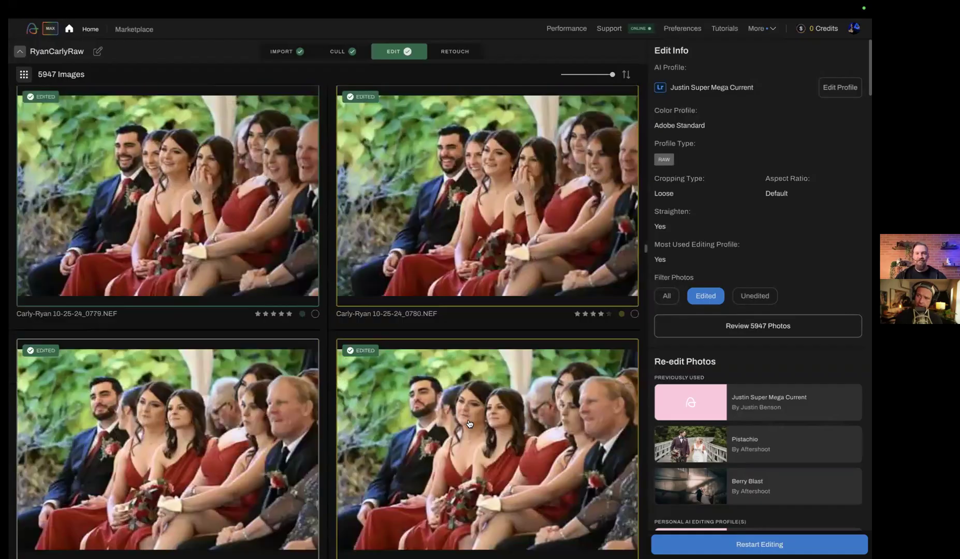
scroll(469, 426, "up", 12)
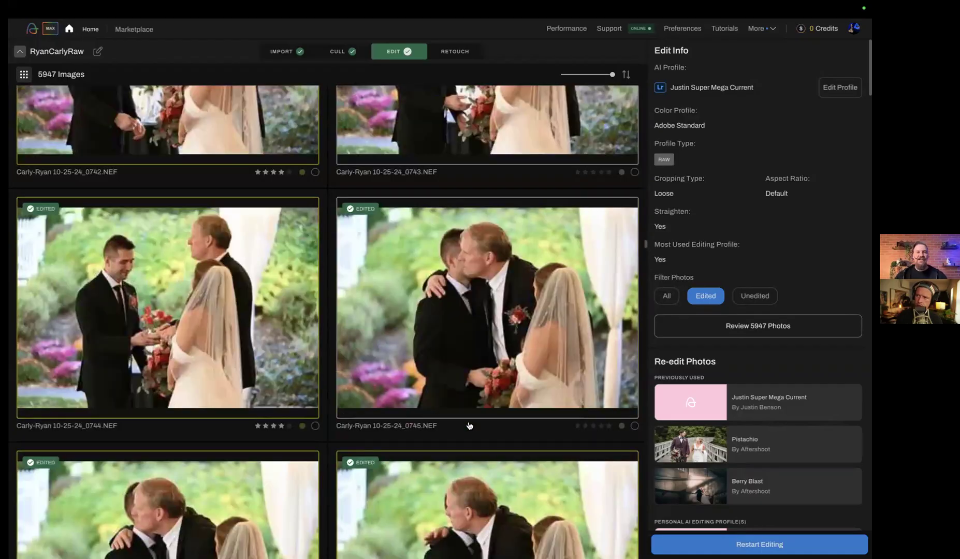
scroll(470, 426, "up", 1)
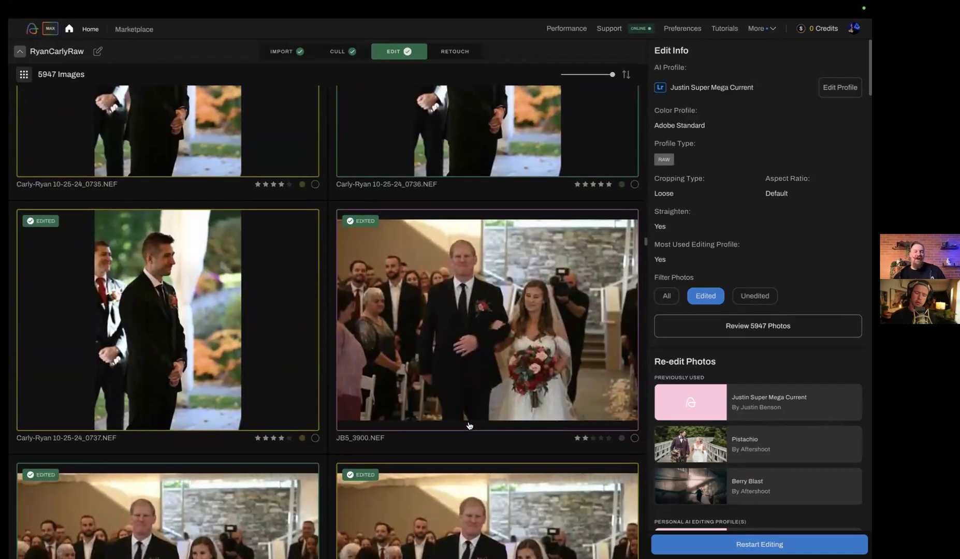
scroll(413, 306, "up", 10)
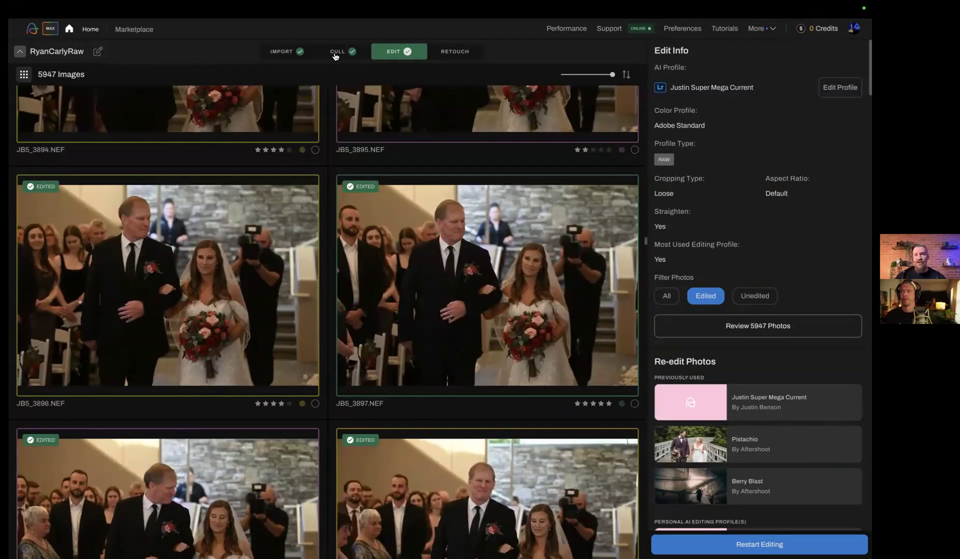
Switch the wedding album to its Cull stage and return to the albums overview
left_click(335, 53)
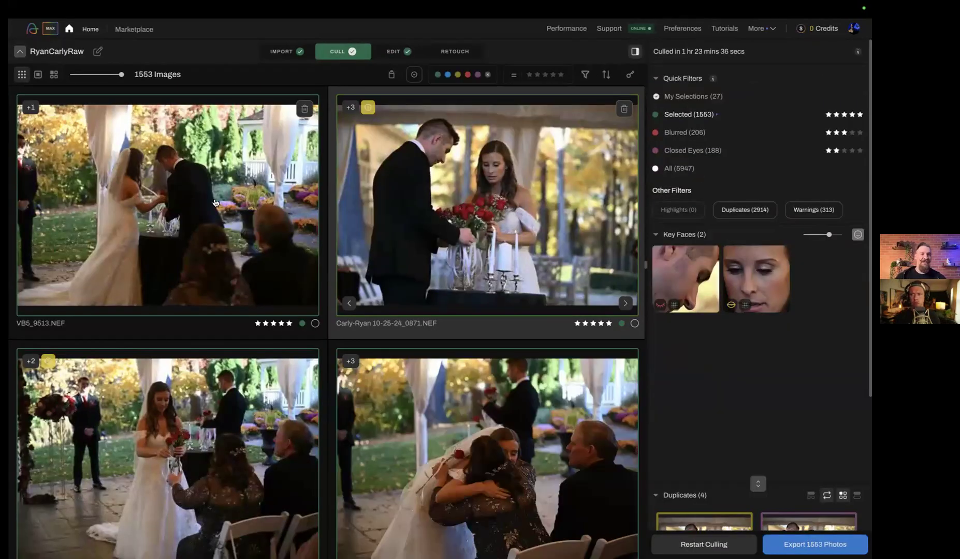
left_click(91, 30)
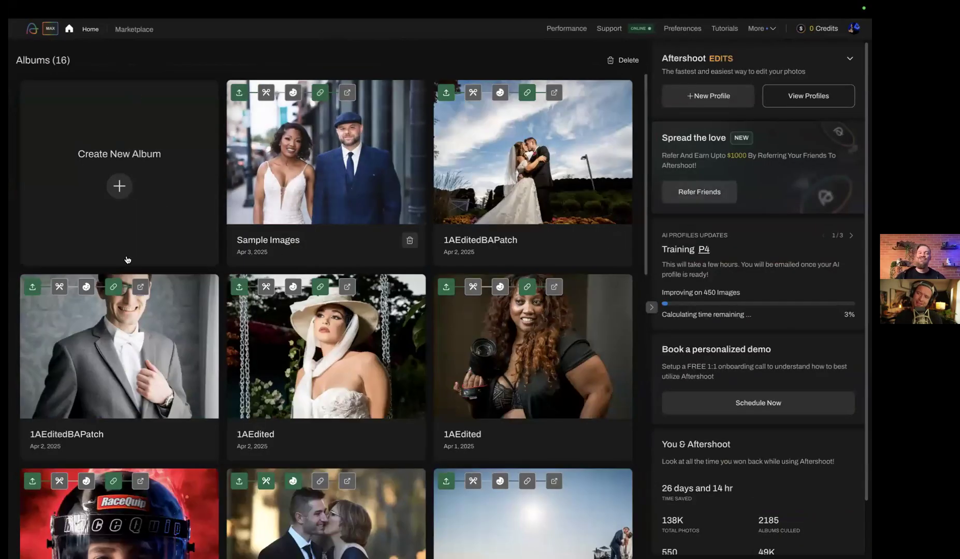
Create a new album and check the recent Lightroom catalogs offered for import, without adding any
left_click(169, 233)
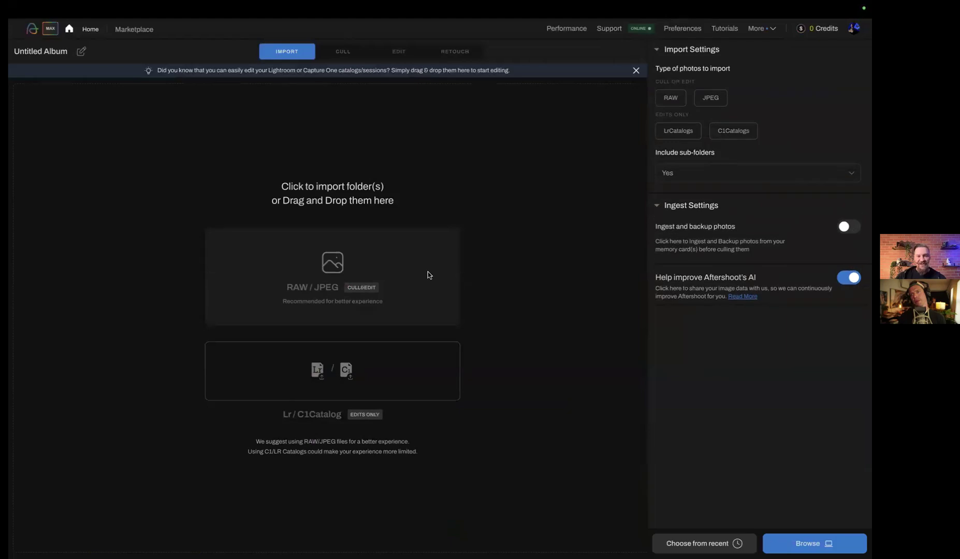
left_click(697, 541)
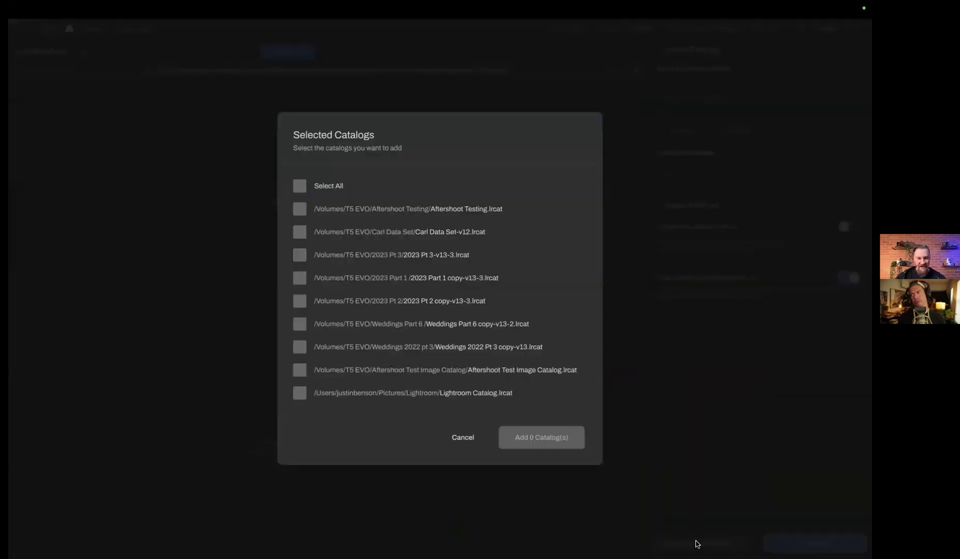
left_click(466, 440)
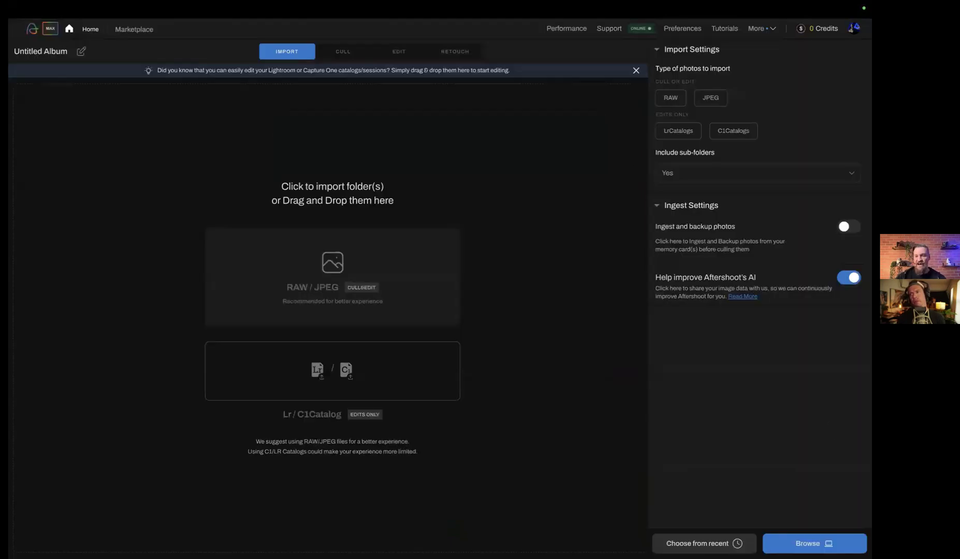
Look through the Desktop, Documents and home folders for RAW or JPEG photos, without importing a folder
left_click(466, 294)
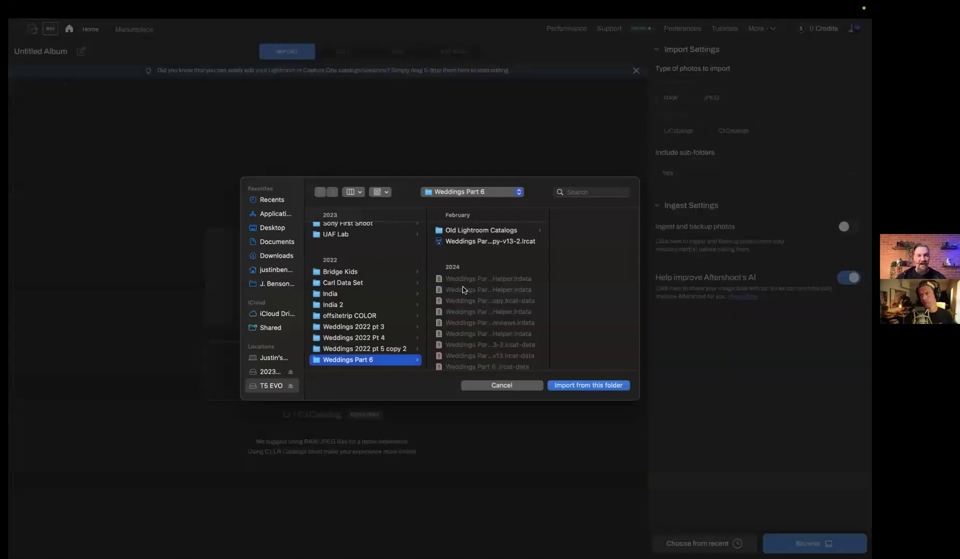
left_click(270, 230)
left_click(277, 244)
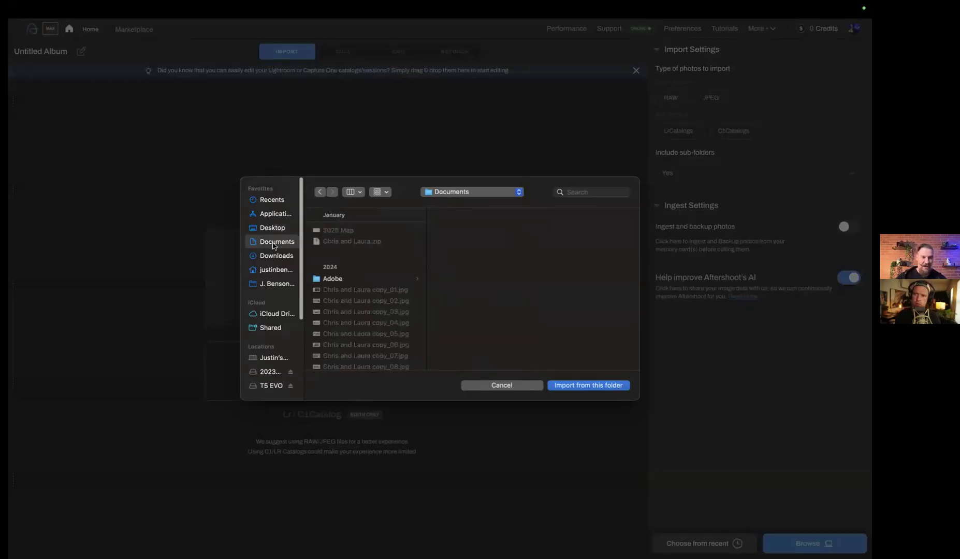
scroll(374, 278, "down", 5)
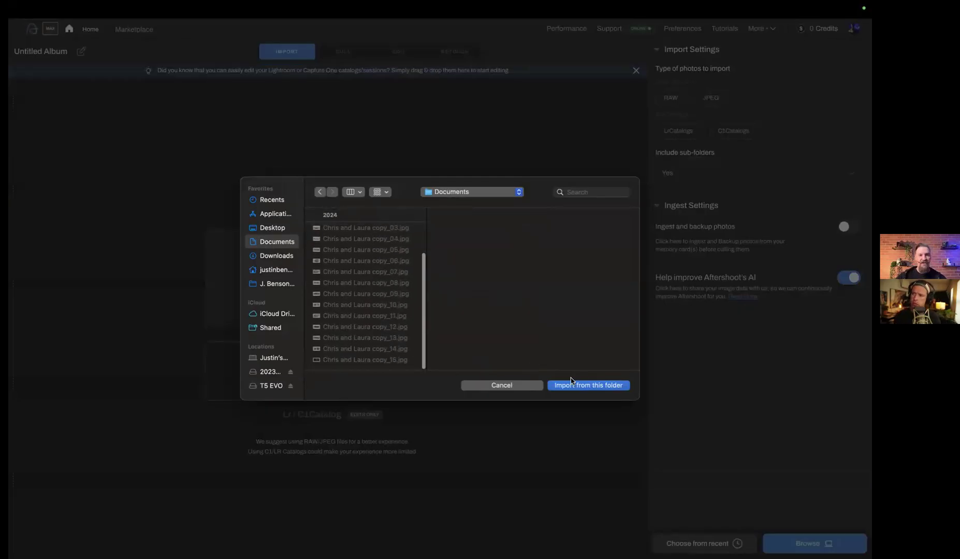
left_click(274, 272)
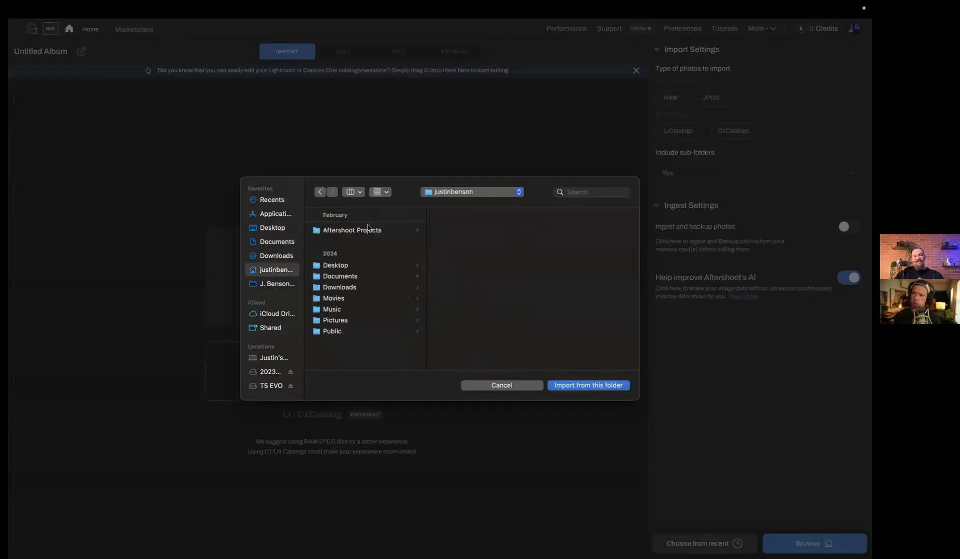
left_click(510, 386)
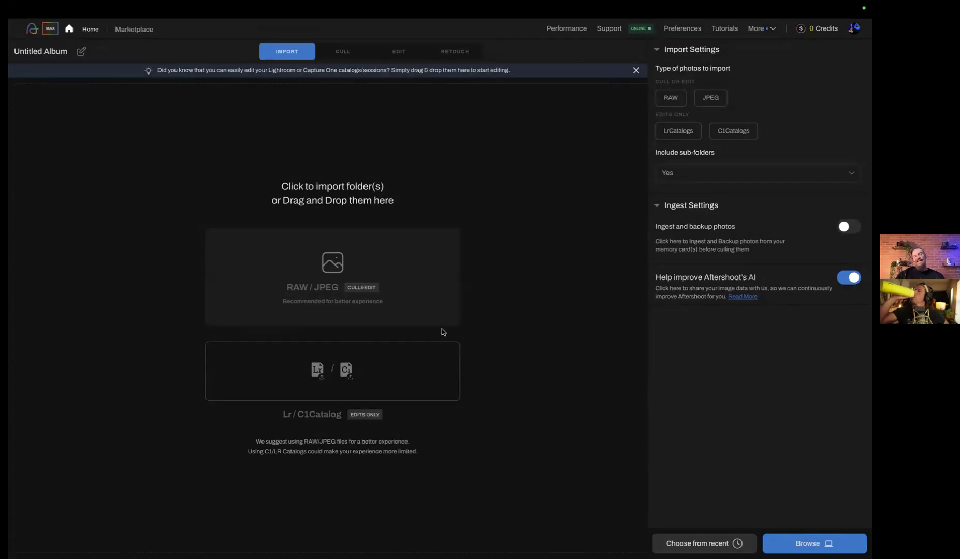
Return to the albums overview and delete the new untitled album
left_click(92, 30)
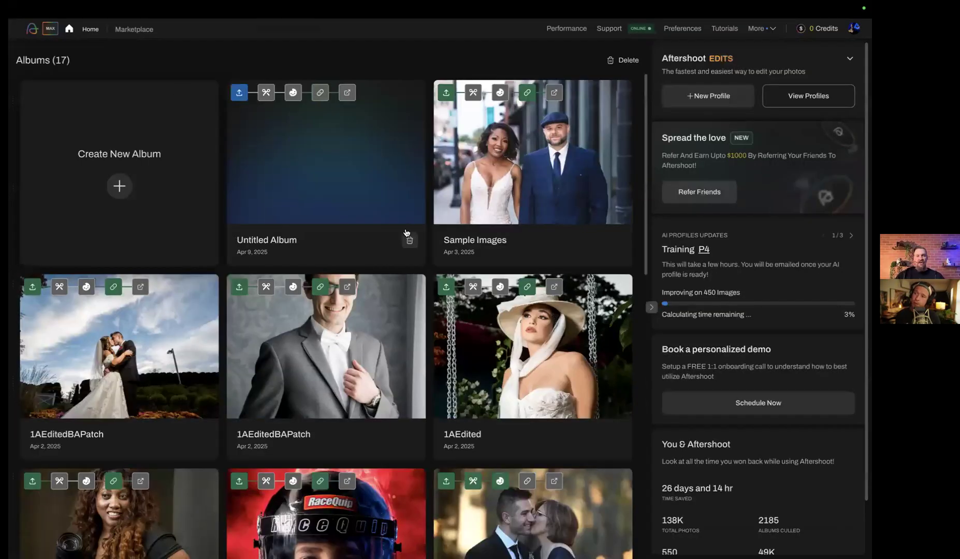
left_click(408, 236)
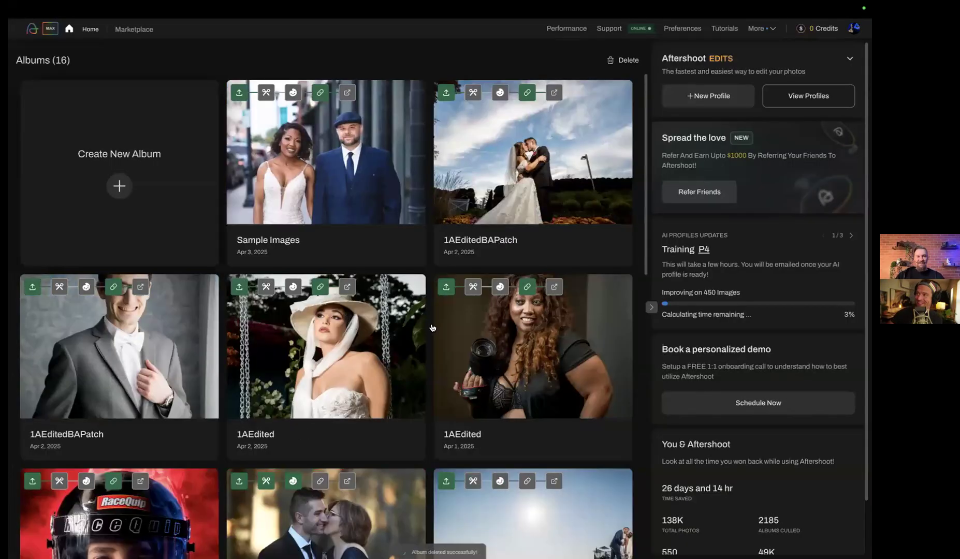
left_click(429, 321)
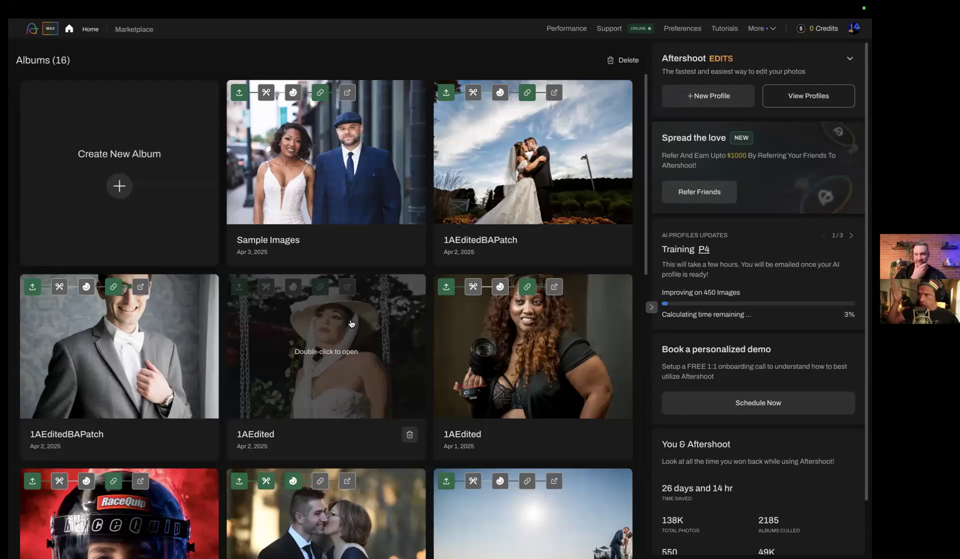
Open the 1AEdited album with the white-hat portrait cover and open close-up portrait DSC_0506.jpg in Loupe View for retouching
double_click(381, 339)
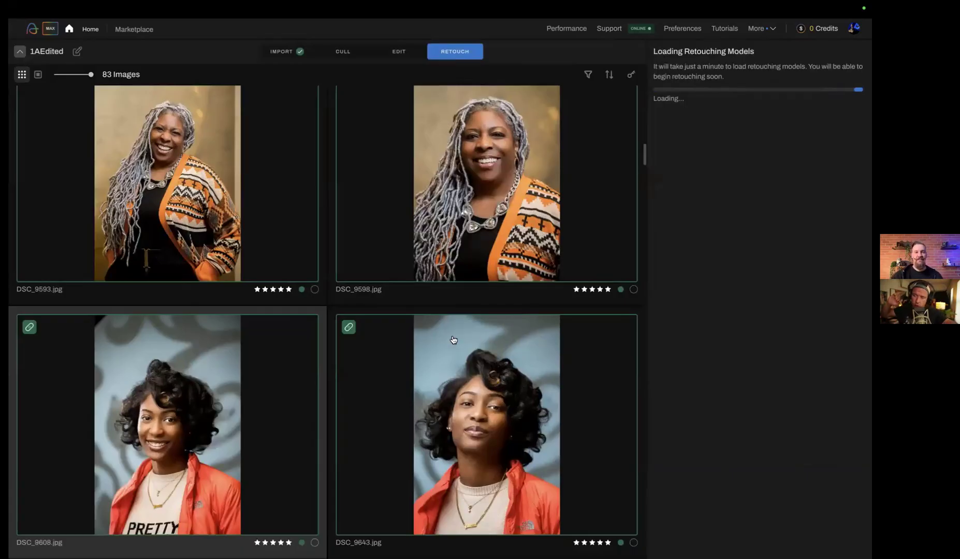
scroll(453, 340, "down", 10)
scroll(491, 289, "down", 5)
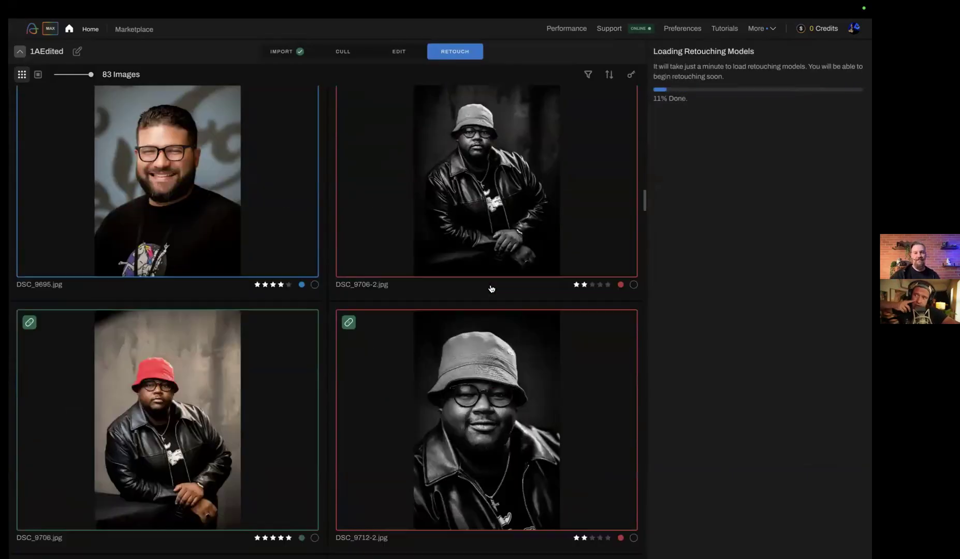
scroll(491, 289, "down", 5)
scroll(492, 289, "down", 20)
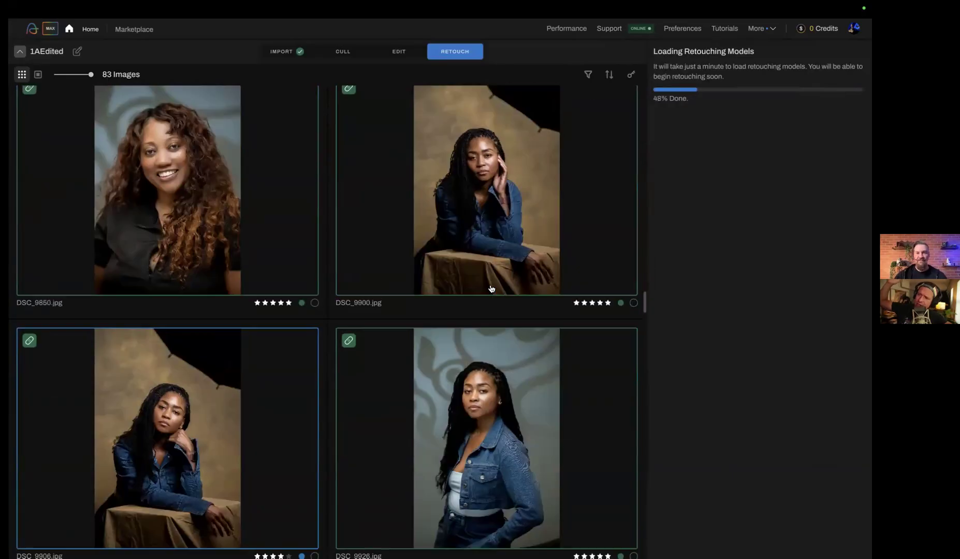
scroll(492, 293, "down", 20)
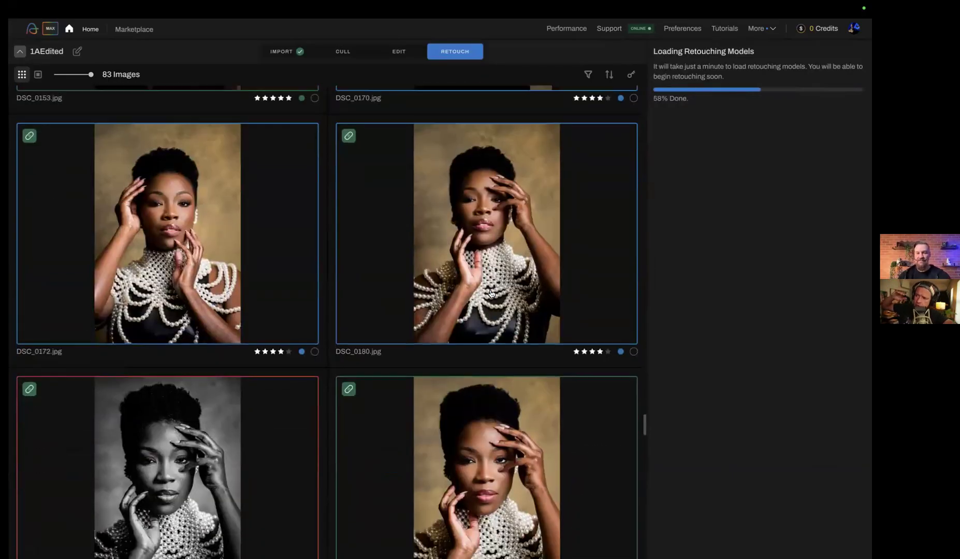
scroll(492, 294, "down", 10)
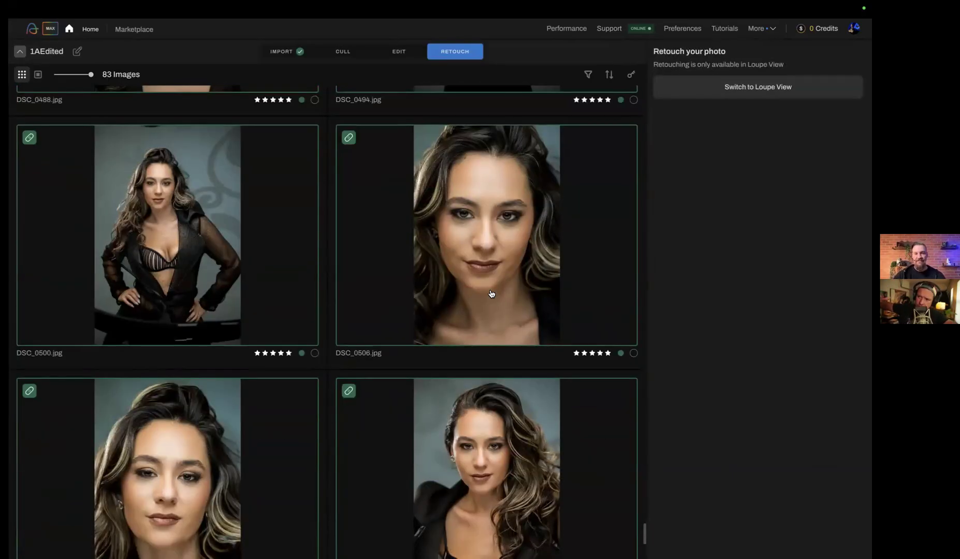
double_click(489, 282)
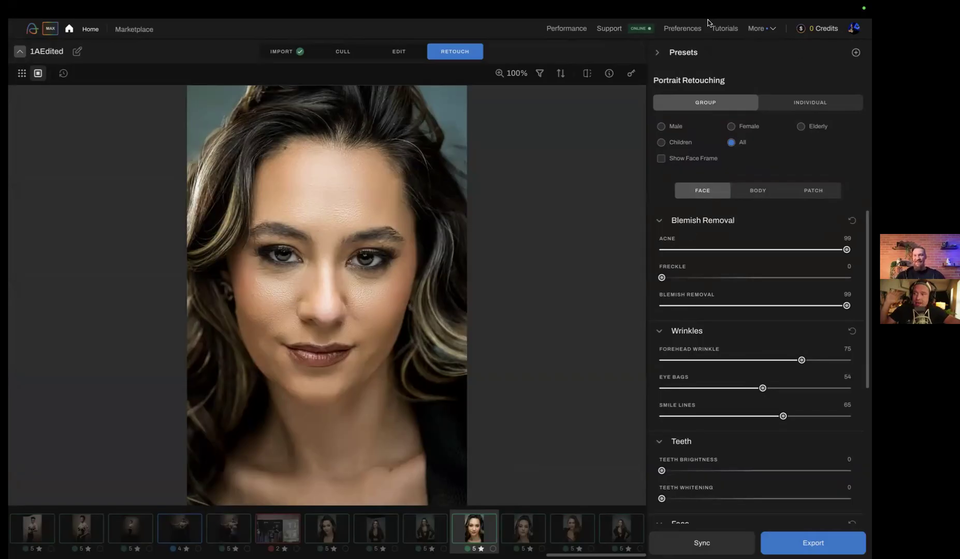
Switch portrait retouching to Individual and toggle the before/after comparison on and off
left_click(828, 102)
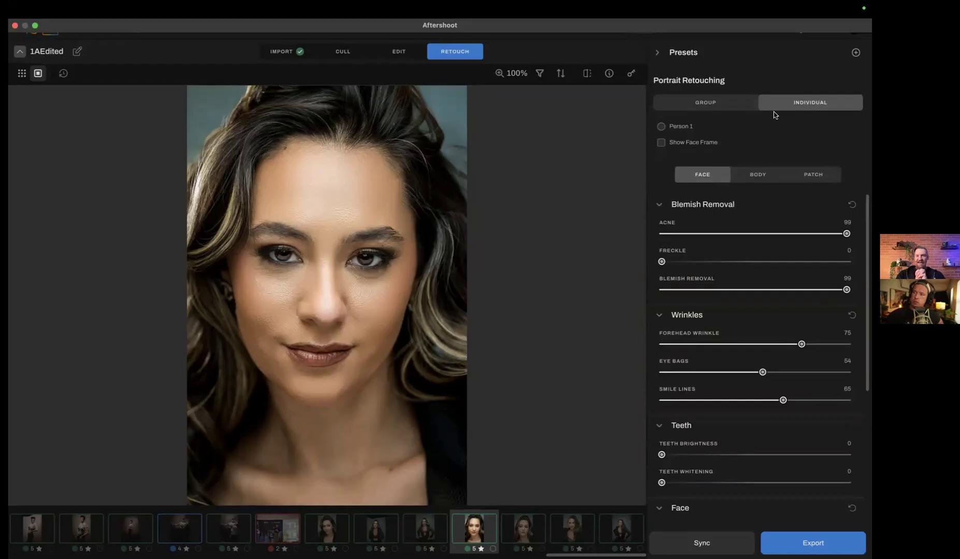
left_click(586, 75)
left_click(586, 75)
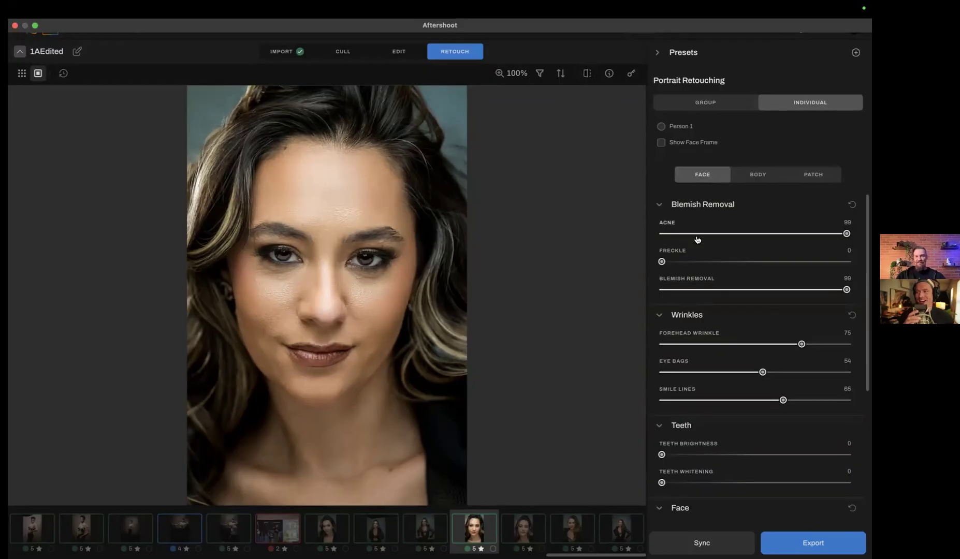
Look through the Face, Body and Patch retouching options for the close-up portrait
scroll(767, 297, "down", 5)
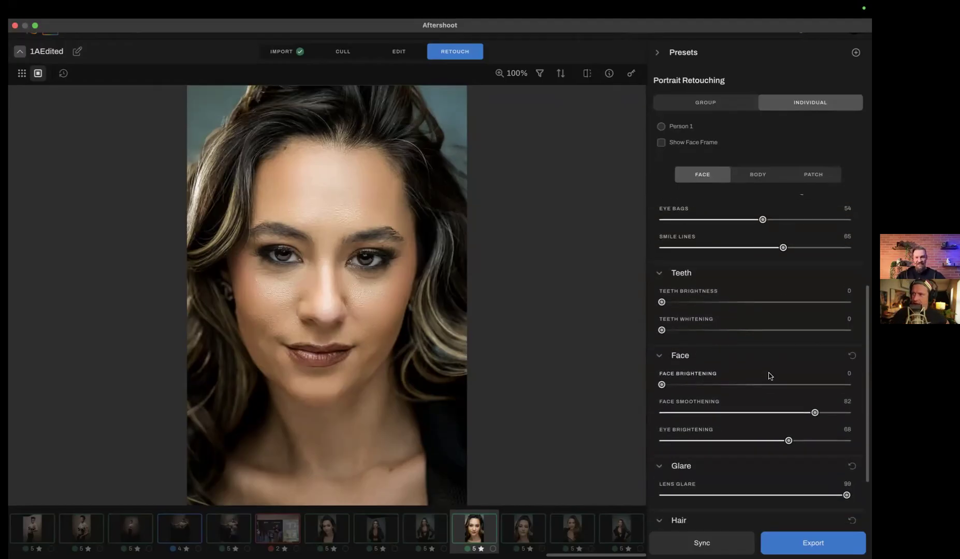
left_click(758, 174)
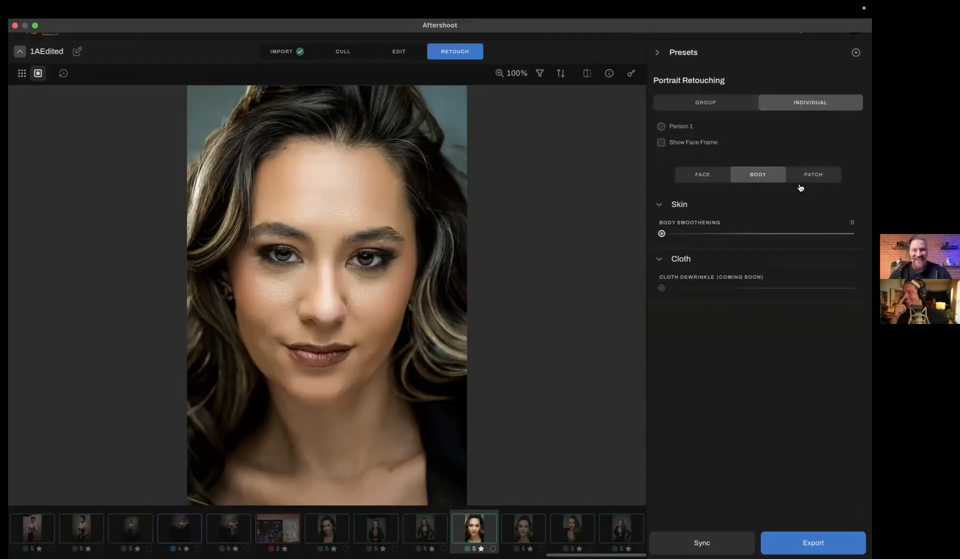
left_click(816, 174)
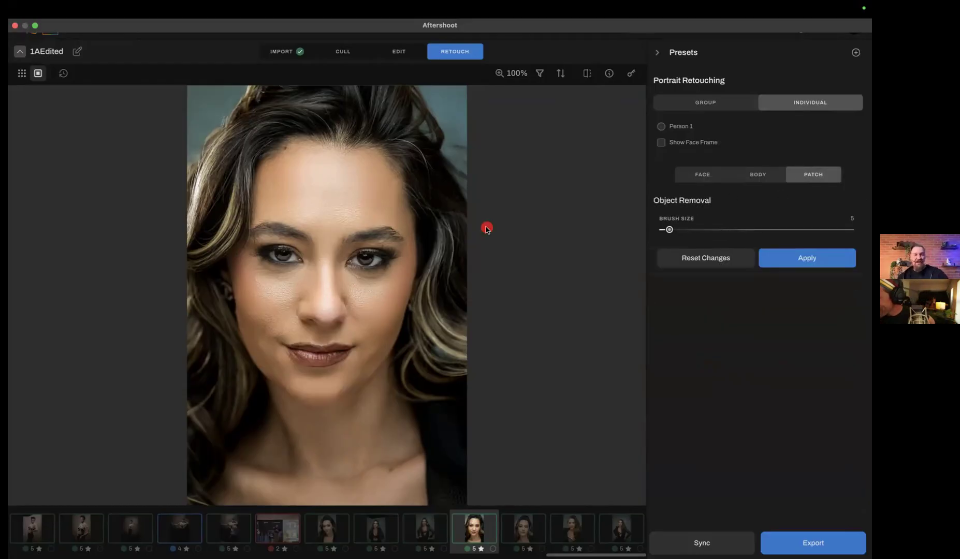
left_click(688, 175)
left_click(751, 172)
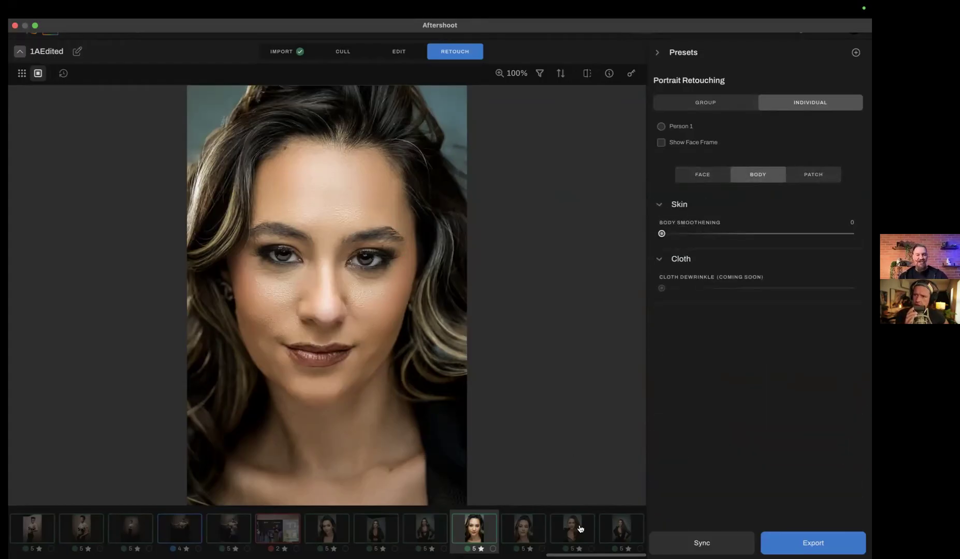
Inspect the standing portrait with hands on hips up close and set Body Smoothening to 99 on the portrait just before it
left_click(618, 526)
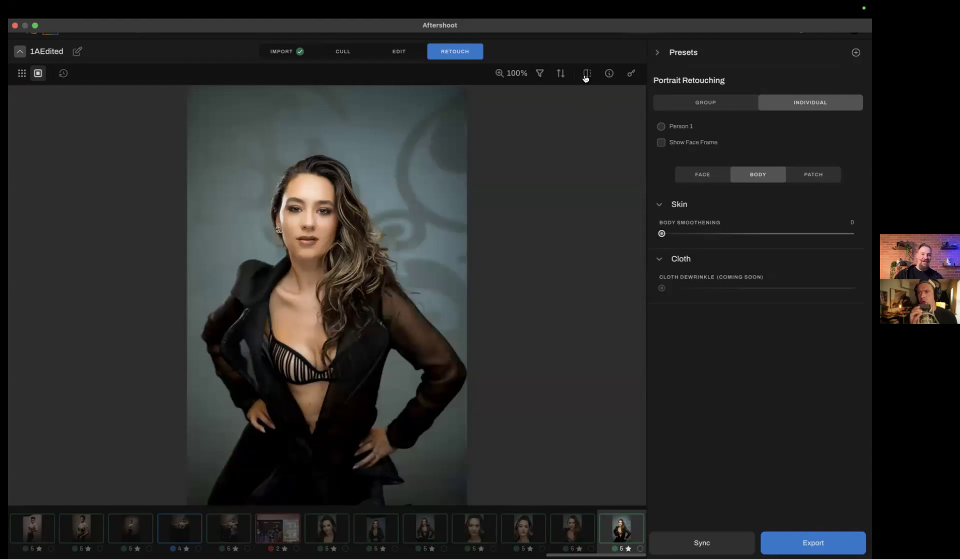
left_click(281, 122)
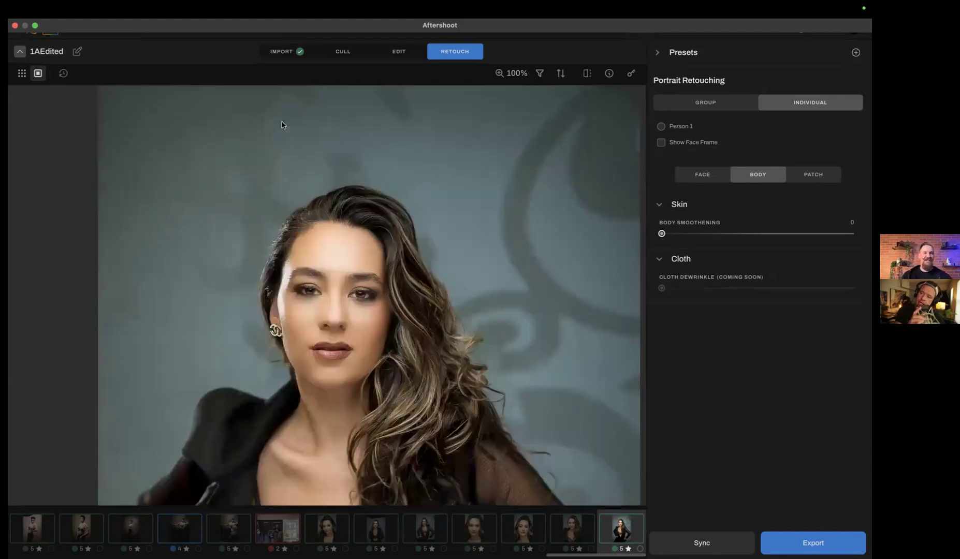
left_click(282, 122)
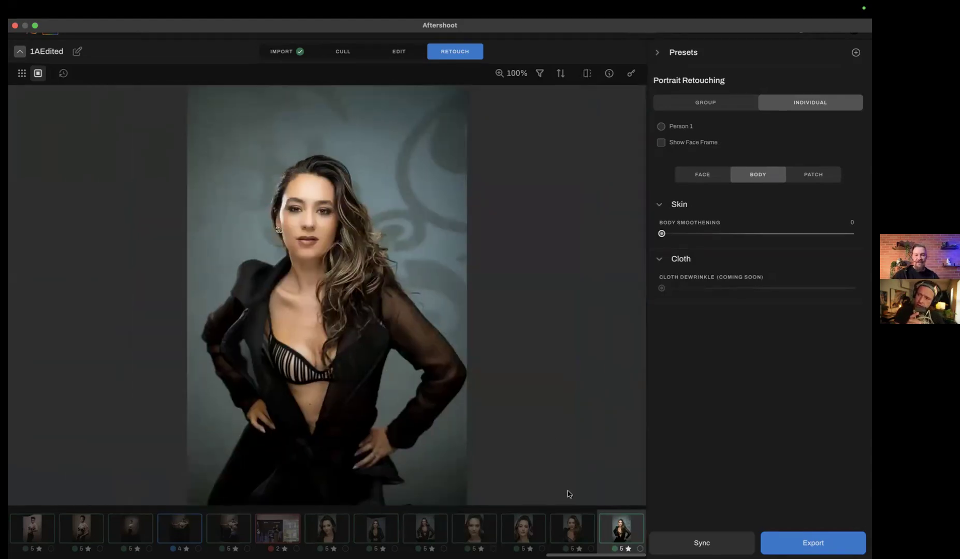
left_click(573, 528)
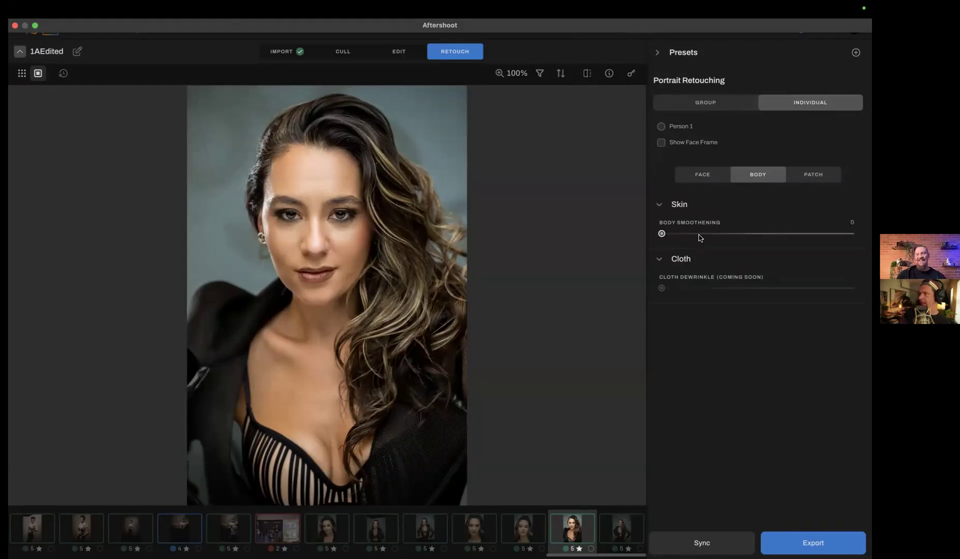
left_click(850, 234)
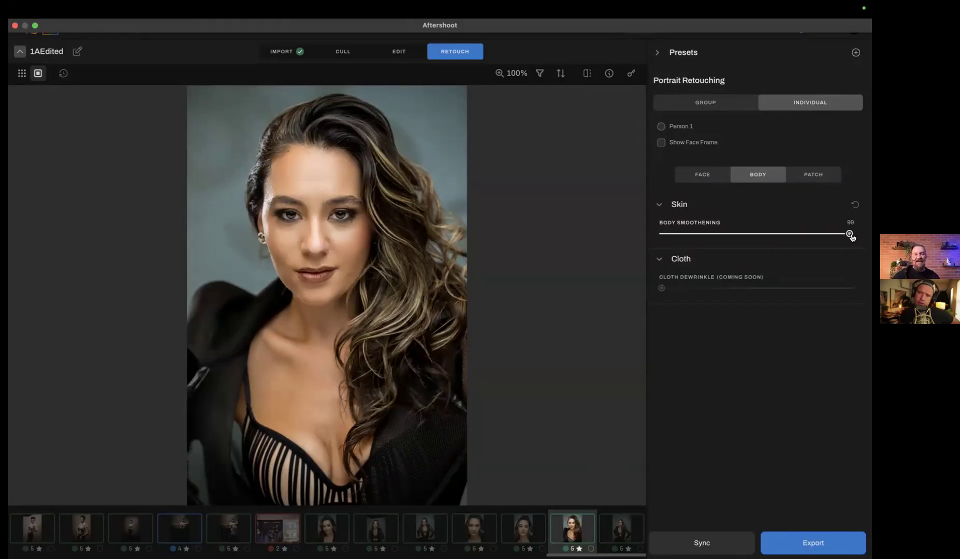
Remove the metal detail on the woman's jacket sleeve with Object Removal at brush size 5, and return to the face settings
left_click(820, 180)
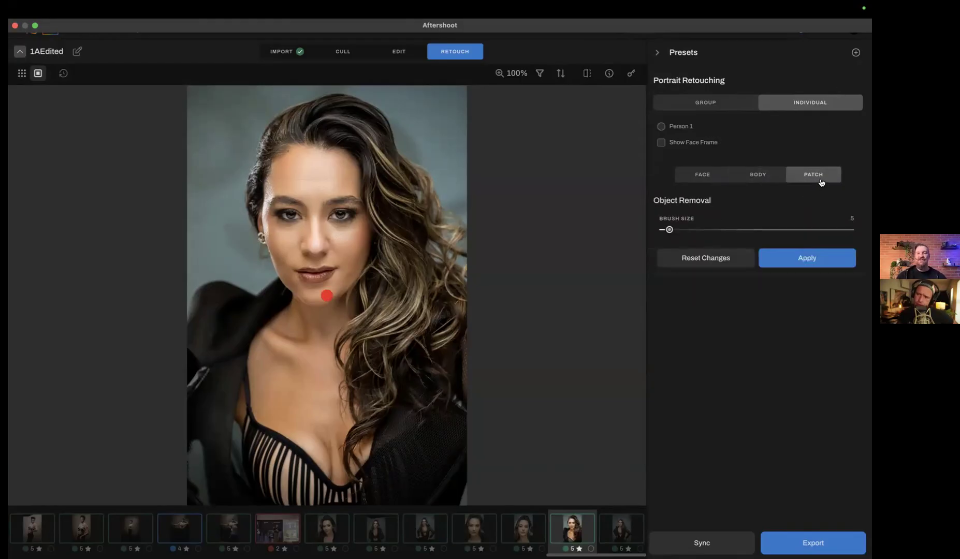
left_click_drag(189, 383, 209, 368)
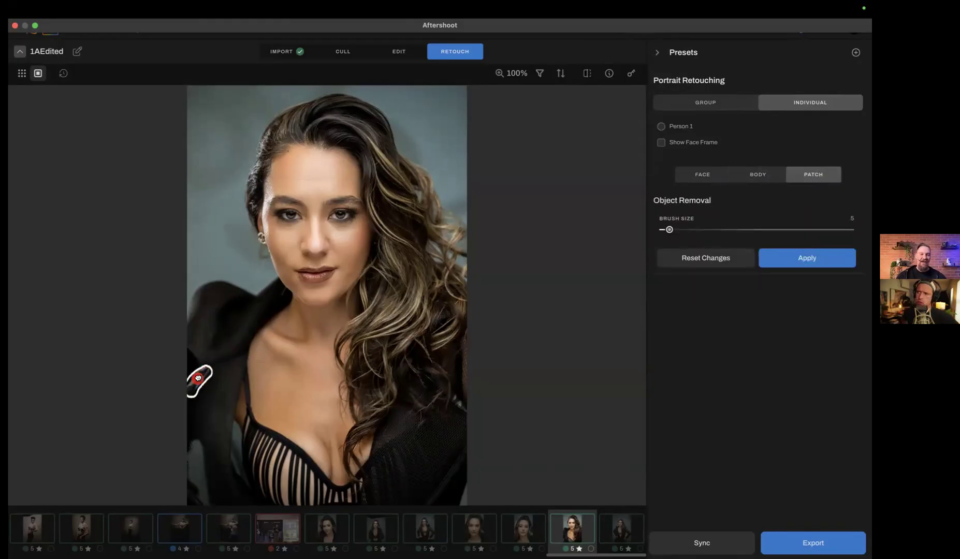
left_click(828, 260)
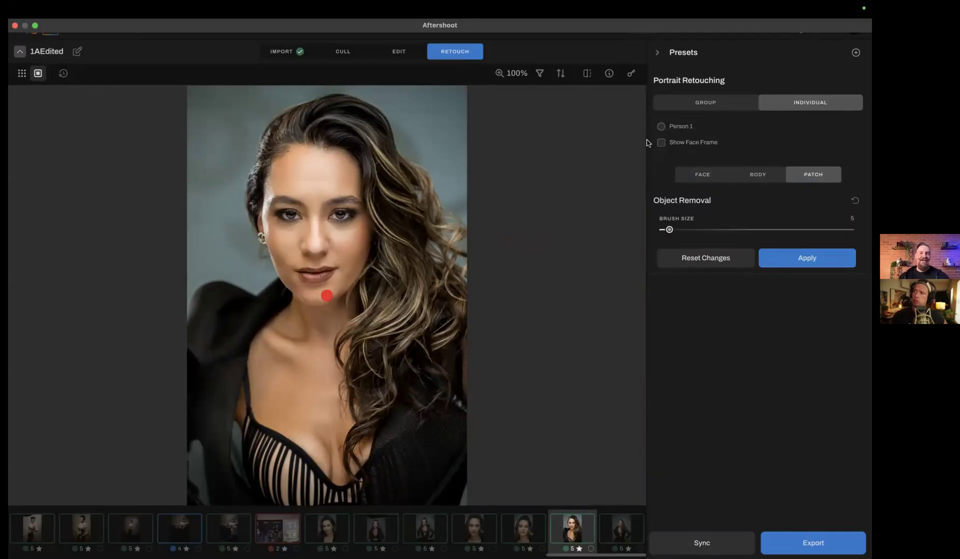
left_click(761, 181)
left_click(699, 178)
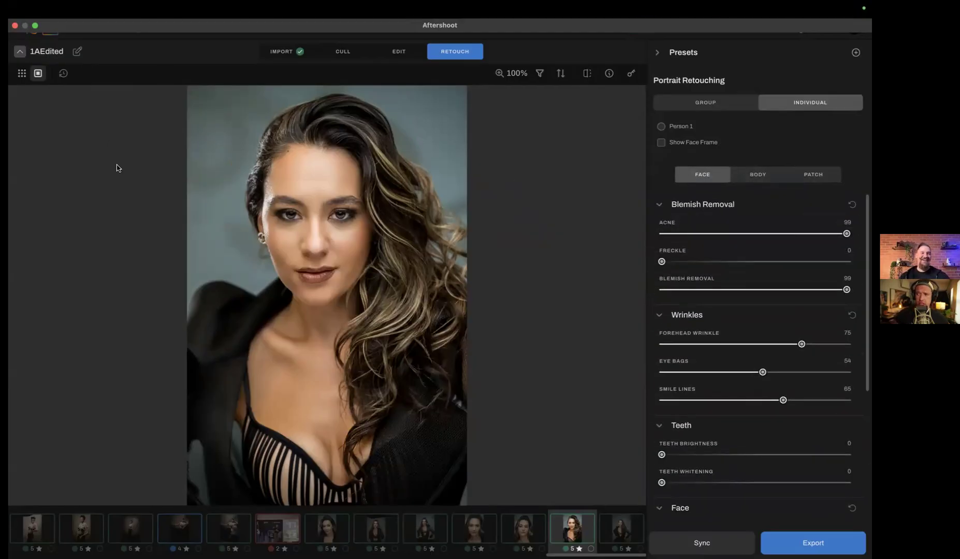
Look through the albums overview, view the dimly lit wedding album dated Mar 17, 2025, and return to the overview
left_click(86, 36)
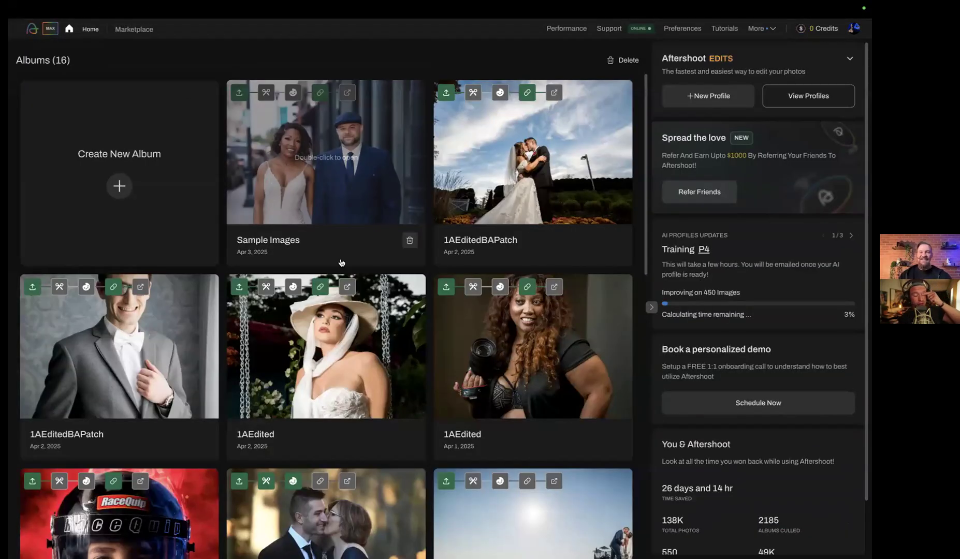
scroll(395, 294, "down", 5)
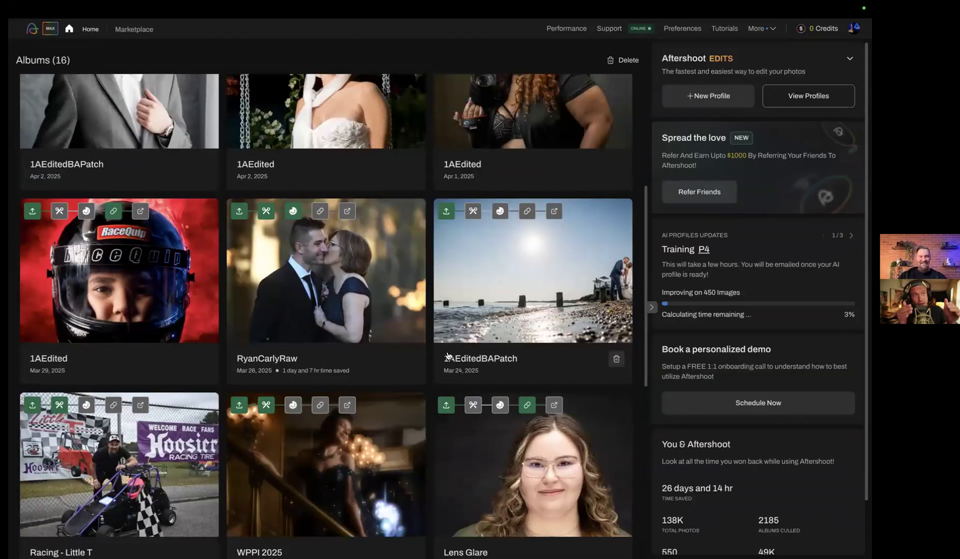
scroll(444, 356, "down", 5)
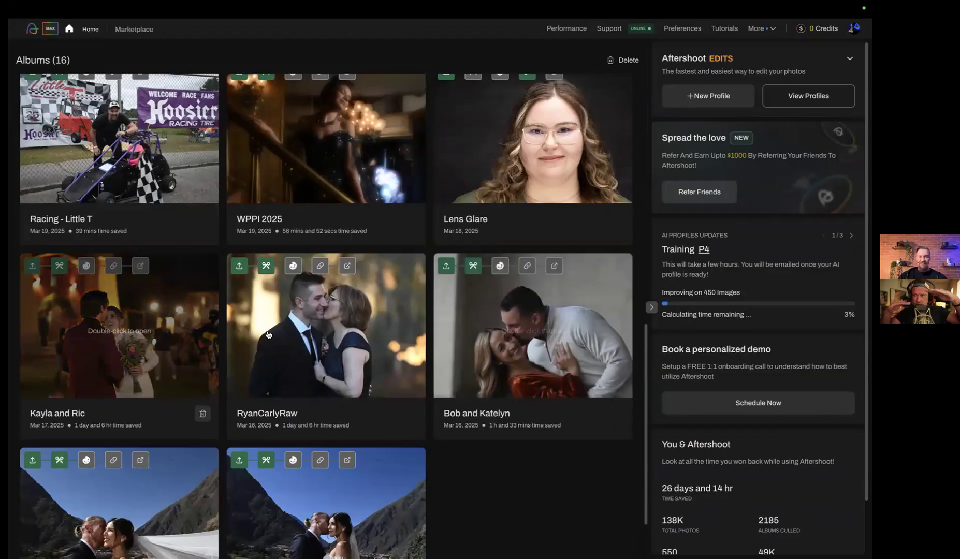
double_click(188, 348)
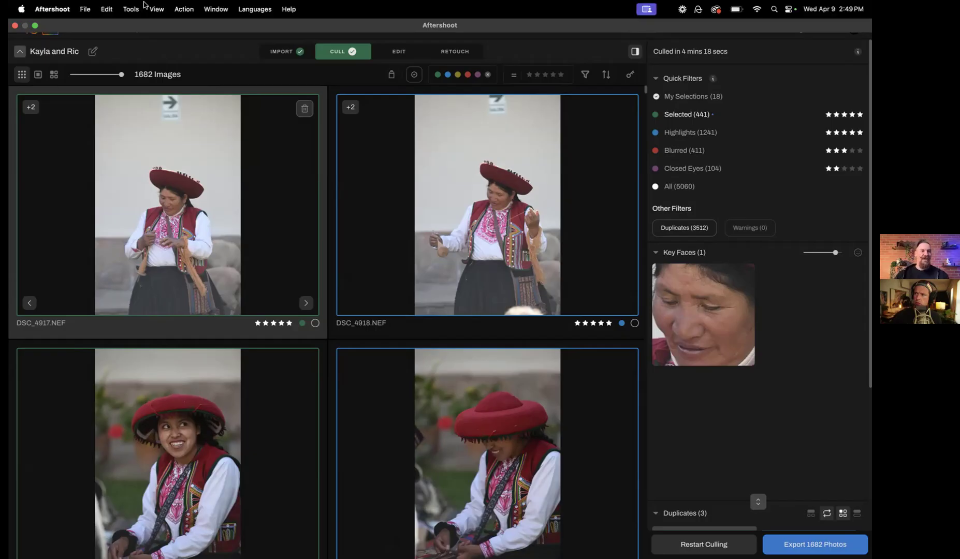
left_click(82, 30)
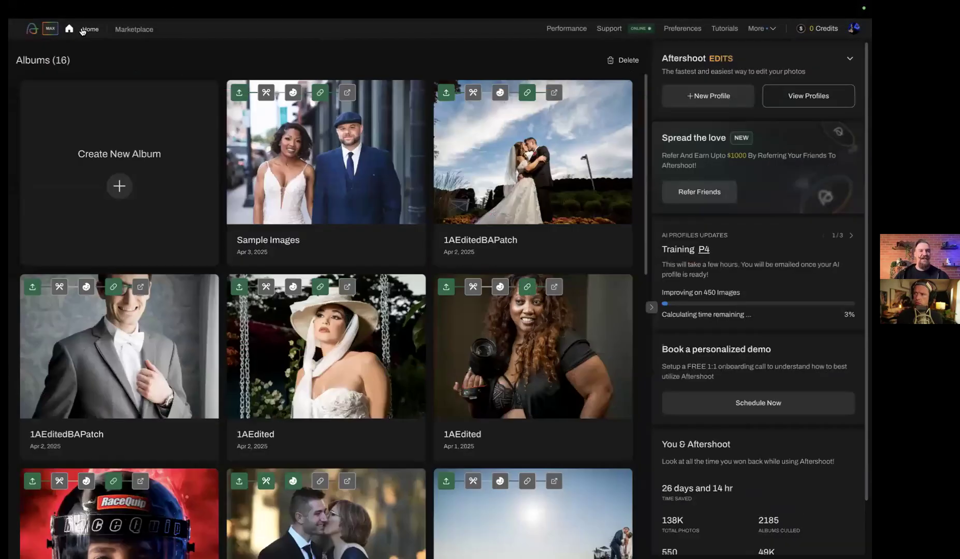
Create a new album and choose the Chase folder on the T5 EVO drive as its import source
left_click(159, 183)
left_click(425, 273)
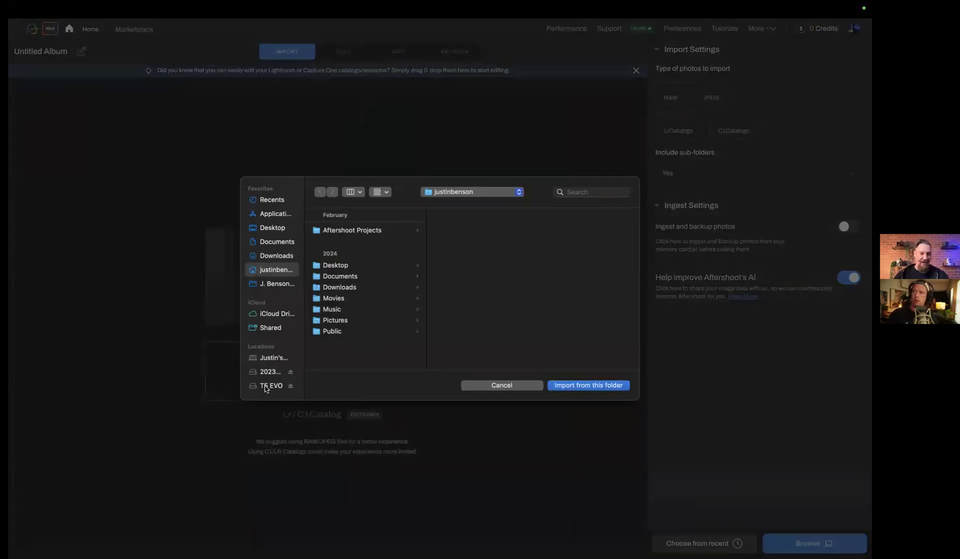
left_click(264, 385)
left_click(332, 231)
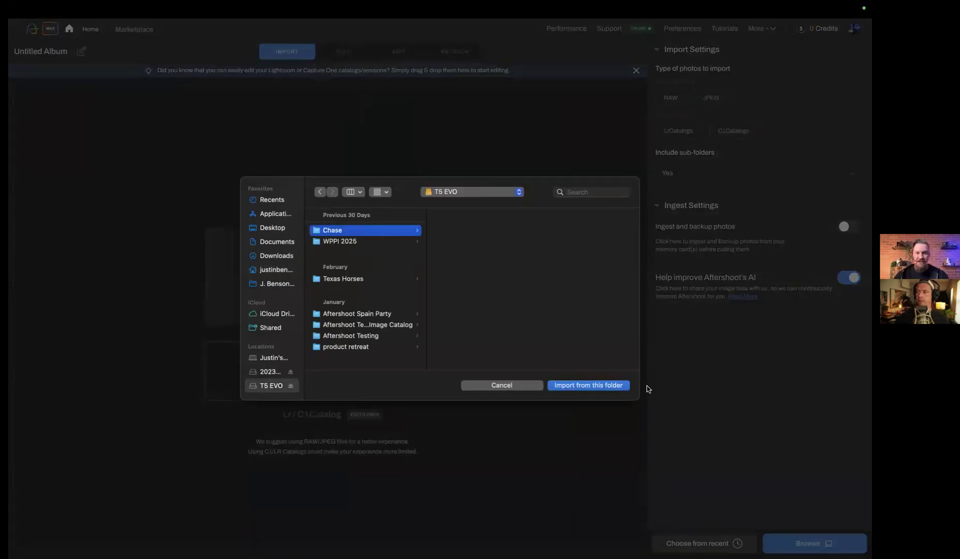
left_click(590, 387)
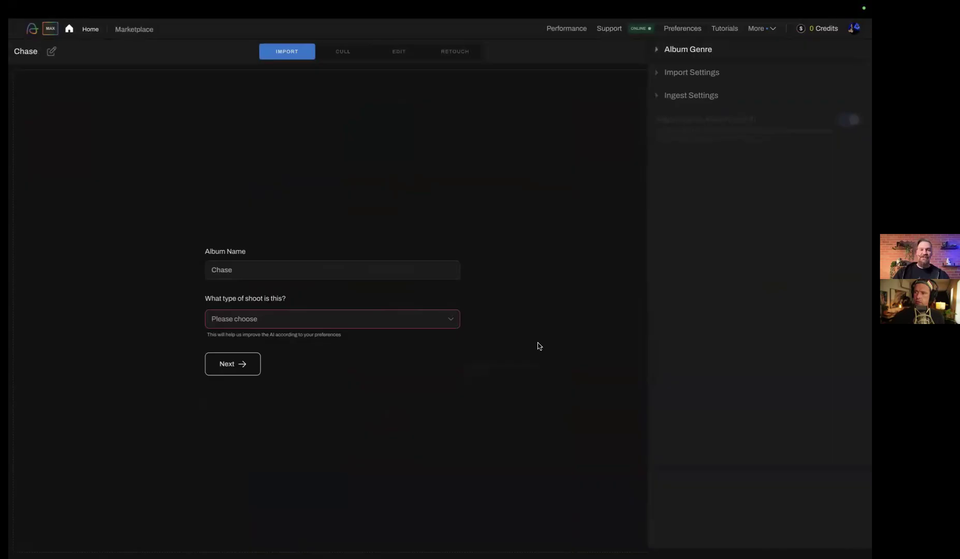
Set the shoot type to Others, import the Chase album and look over its images
left_click(391, 326)
scroll(363, 425, "down", 5)
left_click(337, 442)
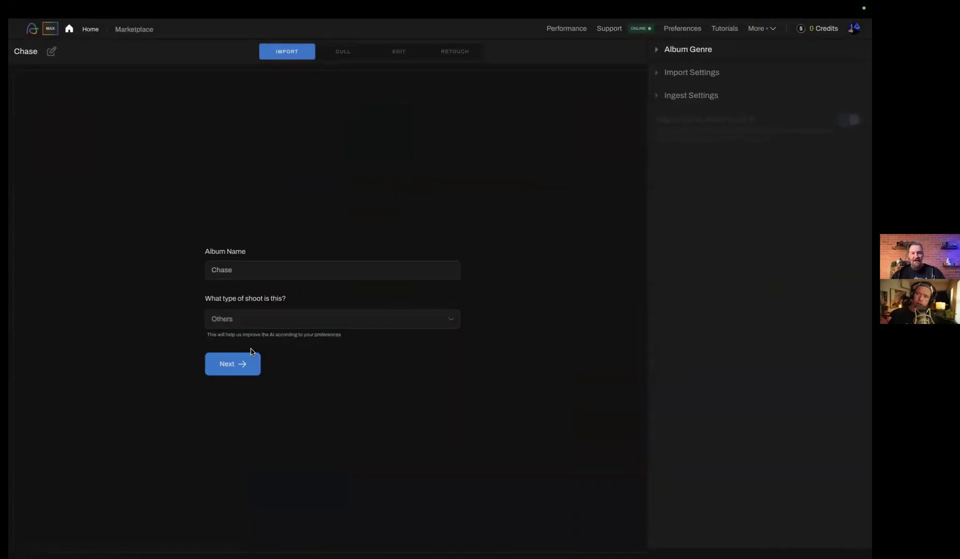
left_click(231, 372)
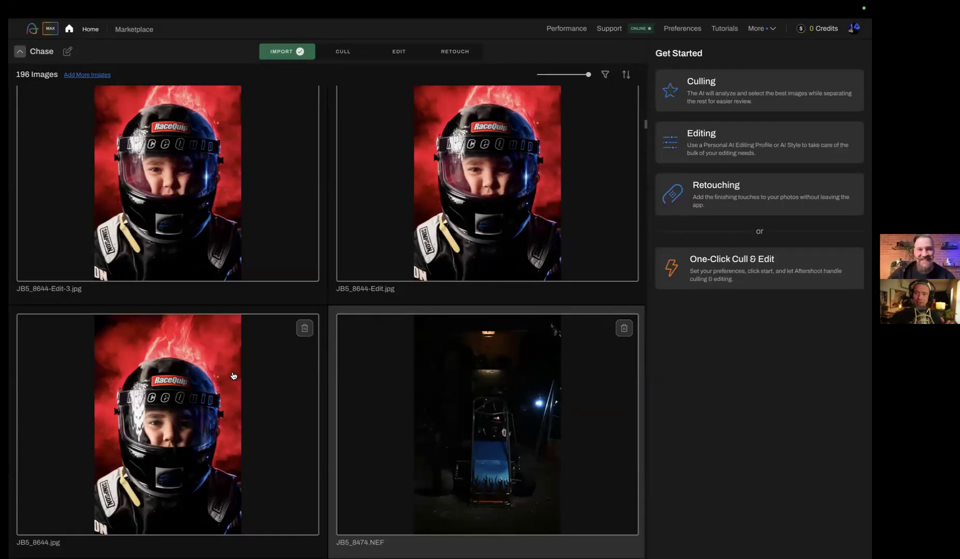
scroll(325, 354, "up", 10)
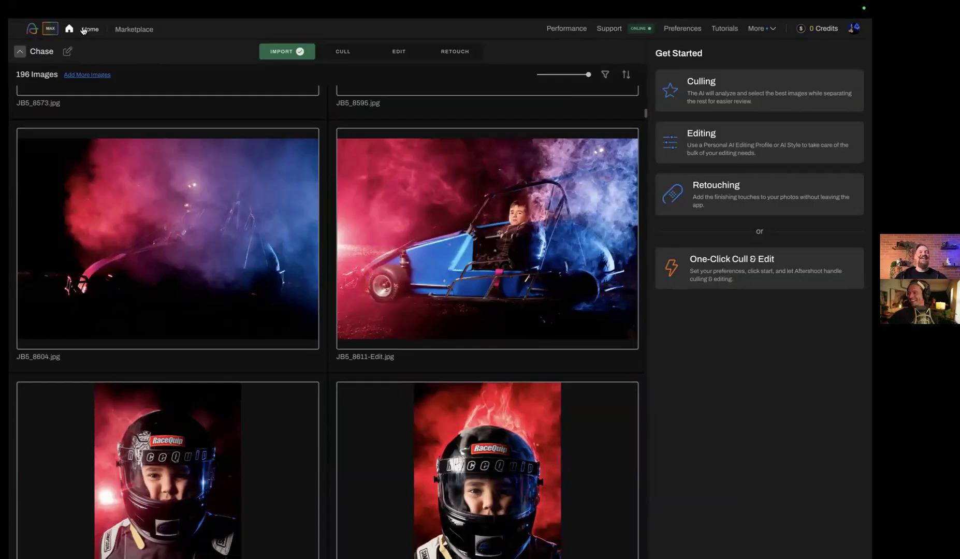
Start another new album and limit the type of photos to import to RAW, without choosing a folder
left_click(85, 30)
left_click(126, 184)
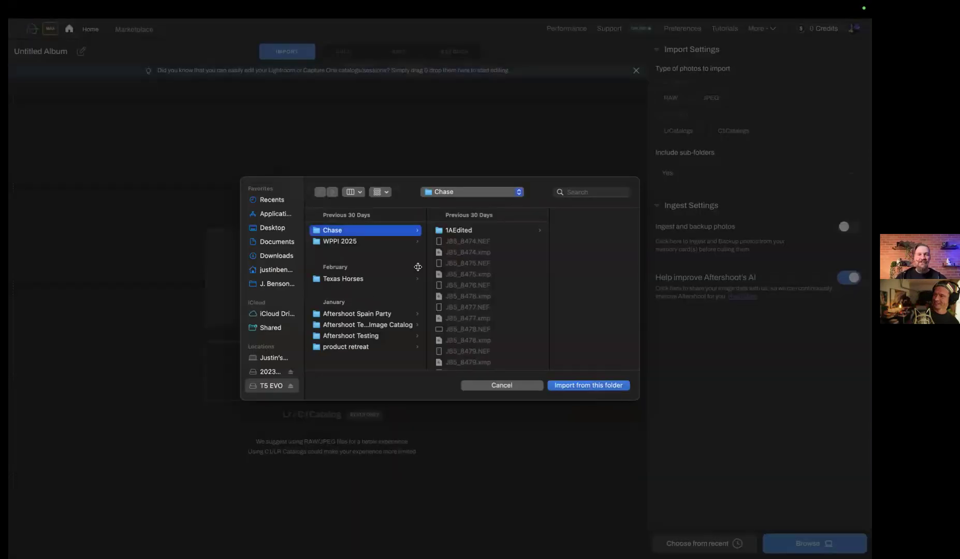
left_click(510, 386)
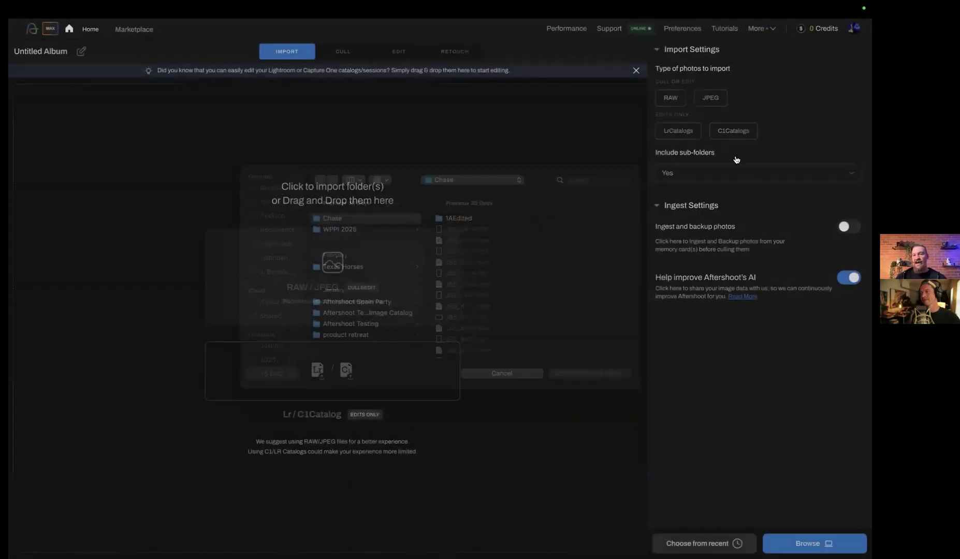
left_click(661, 104)
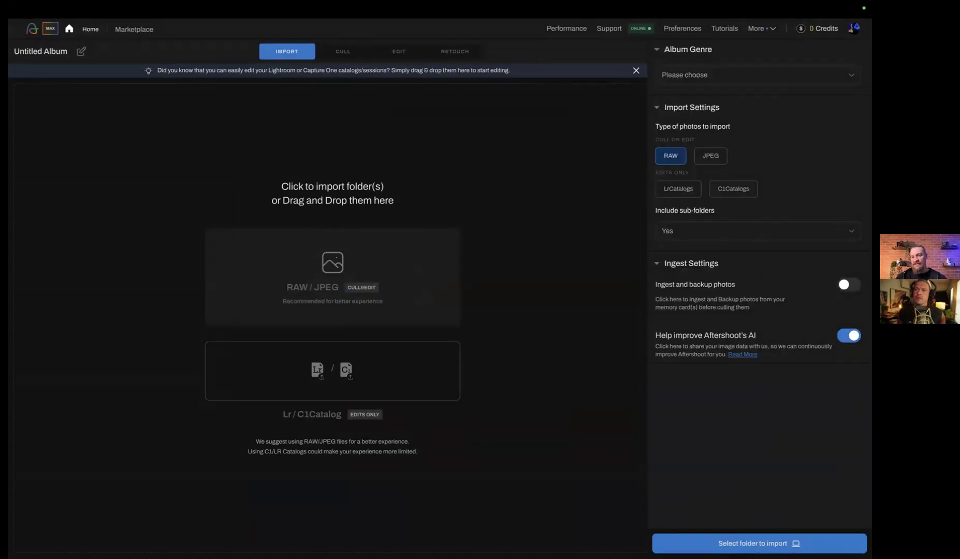
left_click(783, 544)
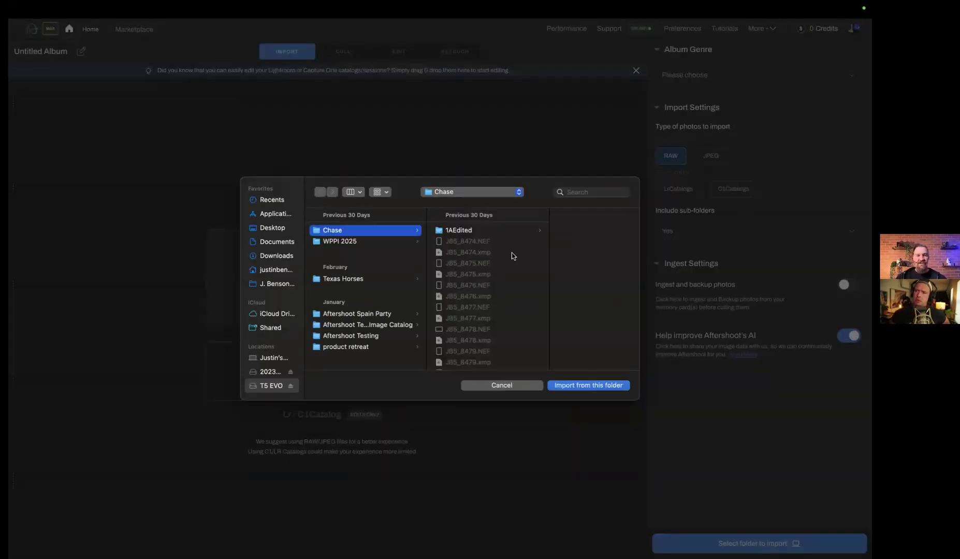
left_click(488, 385)
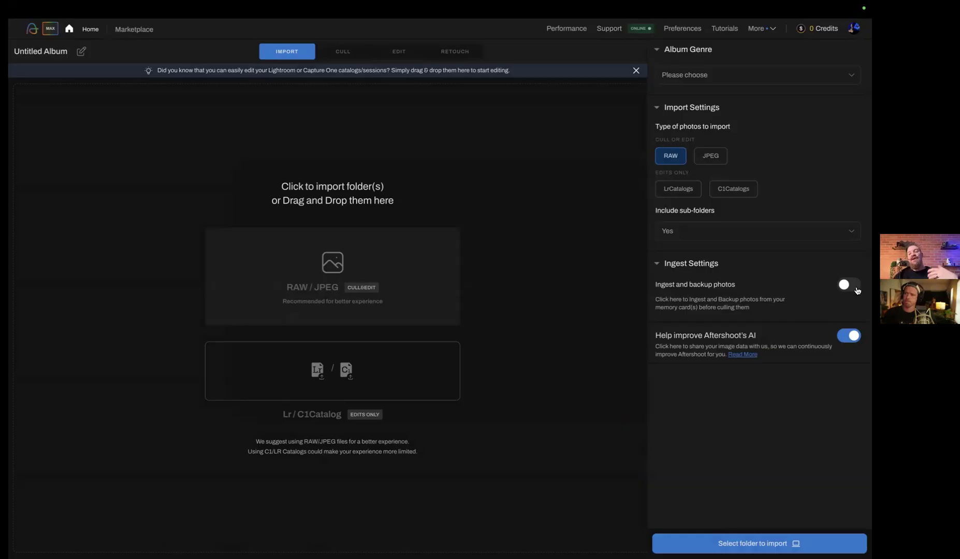
Show the ingest and backup options for the working and backup directories, and leave ingesting turned off
left_click(849, 285)
scroll(764, 378, "down", 1)
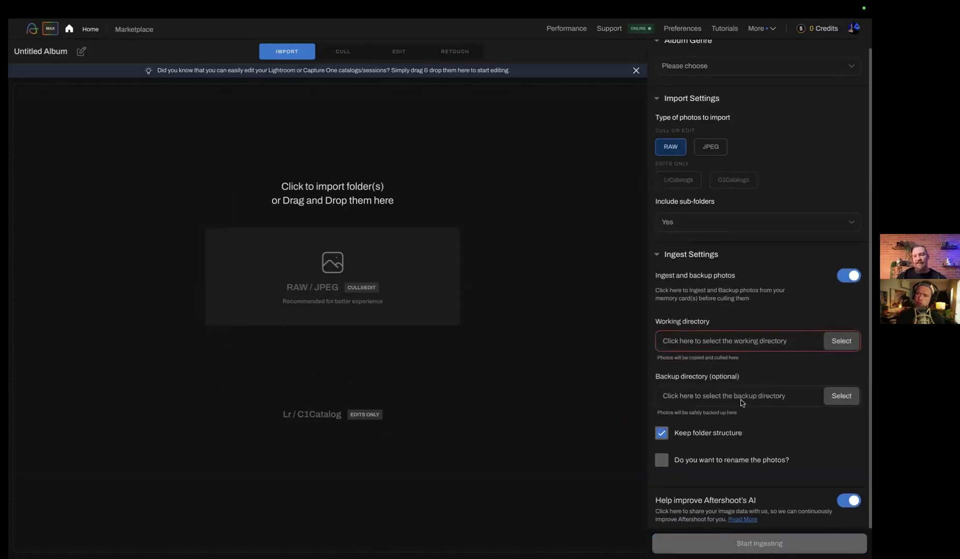
left_click(842, 279)
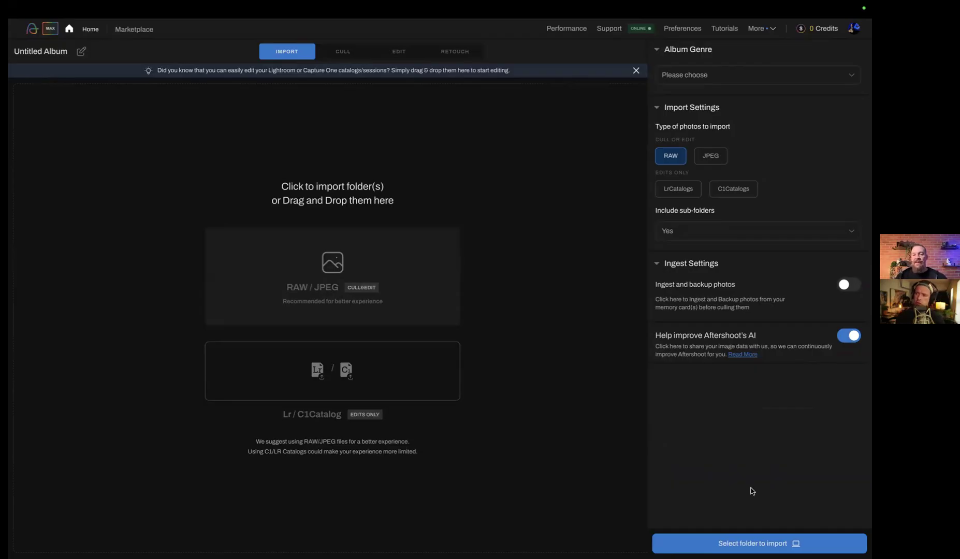
Import only the RAW photos from the Chase folder on T5 EVO, closing the screen recorder popup
left_click(745, 540)
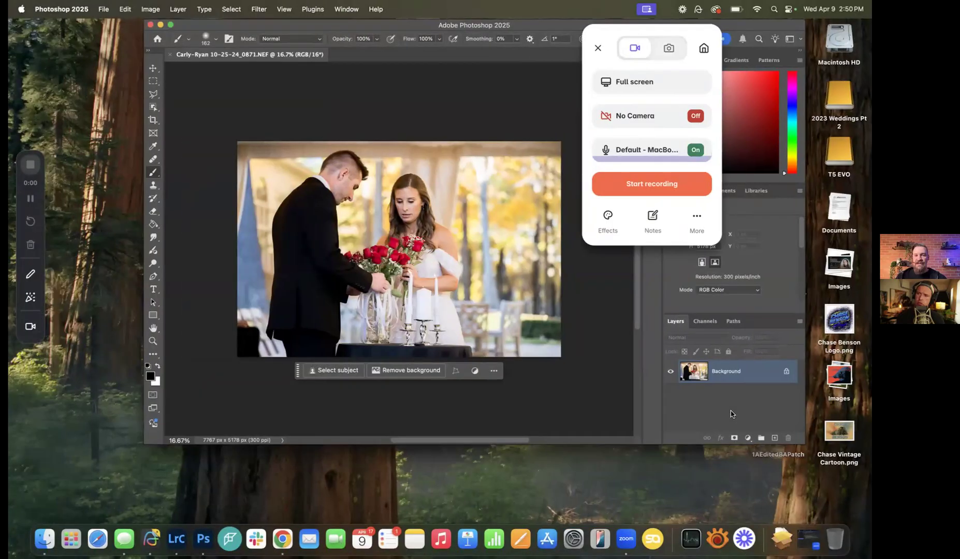
key("ctrl+Right")
left_click(749, 542)
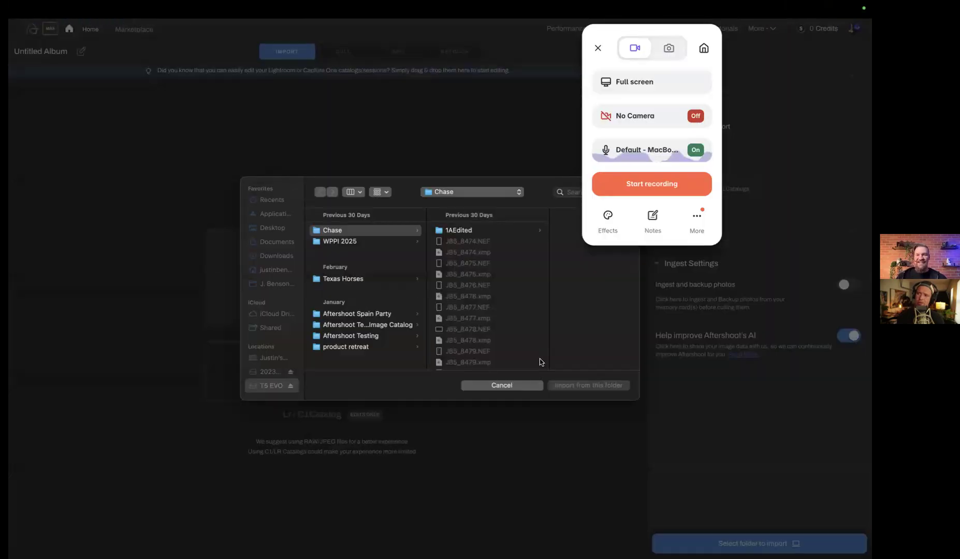
left_click(599, 47)
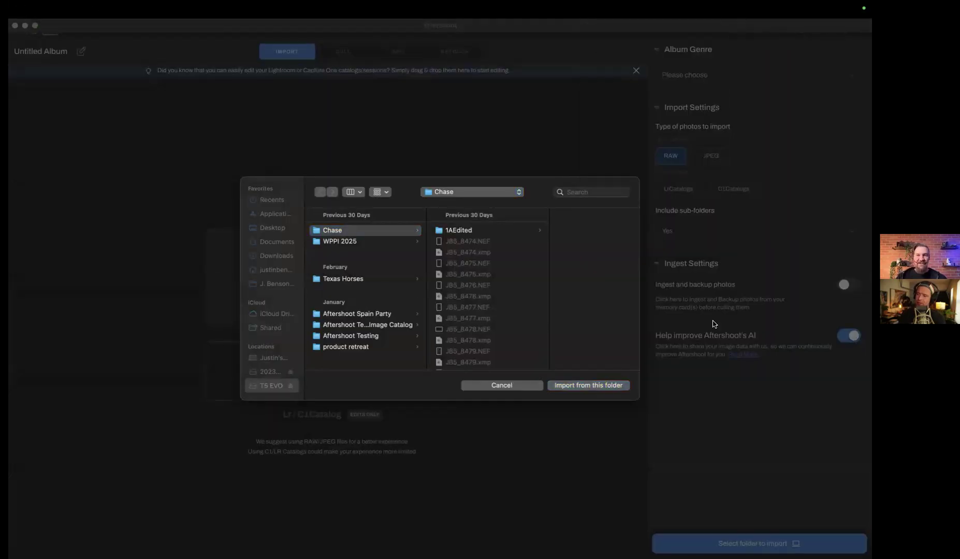
left_click(596, 386)
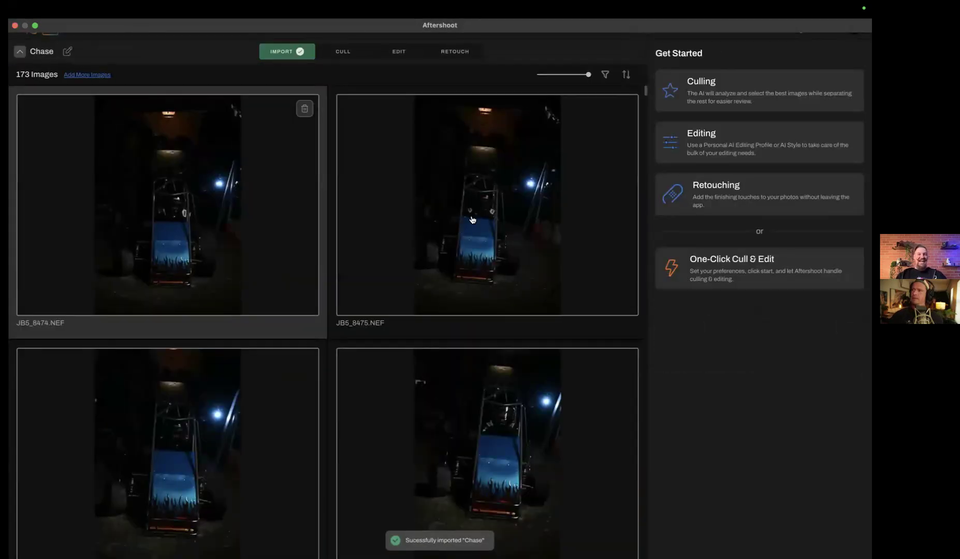
Set up AI-Automated Culling for the Chase album with Sports Photography as the shoot type
left_click(697, 89)
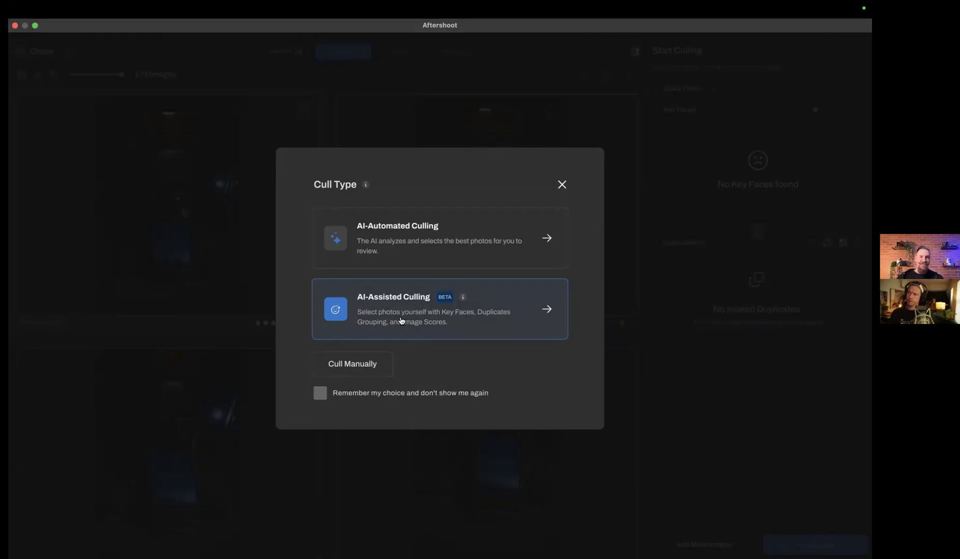
left_click(420, 259)
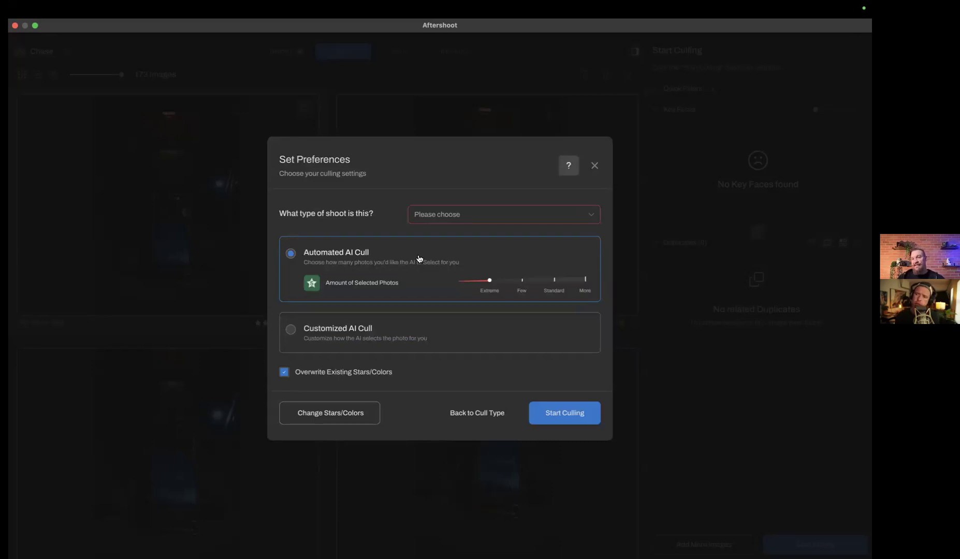
left_click(518, 218)
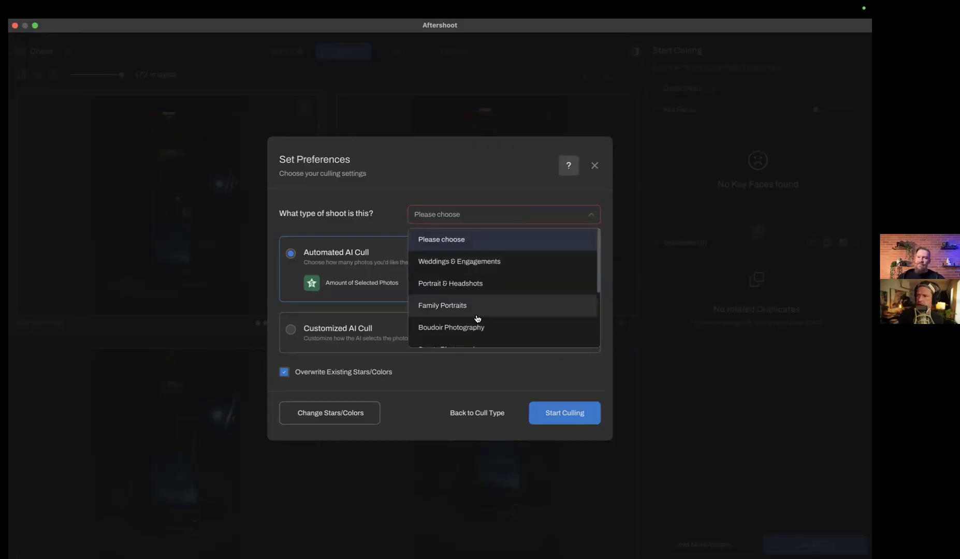
scroll(476, 317, "down", 3)
left_click(443, 342)
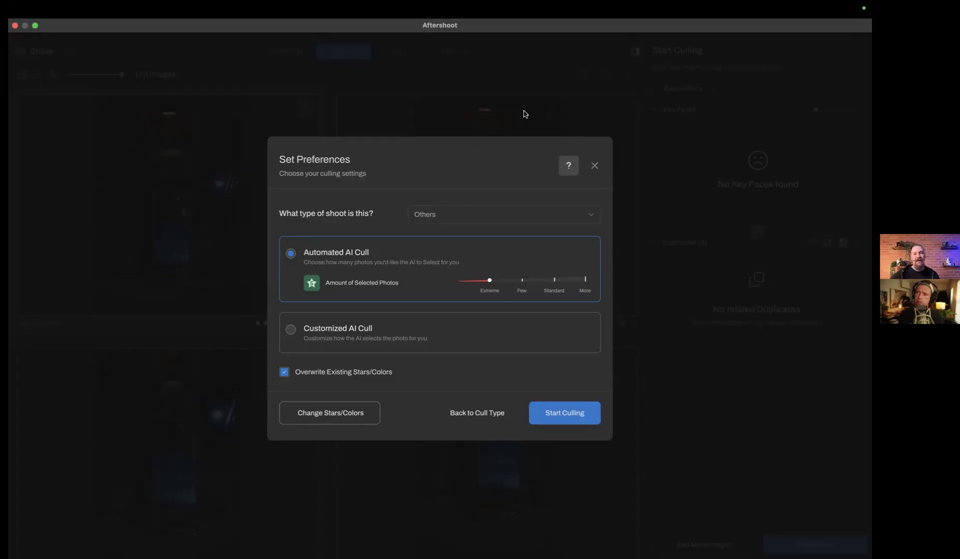
left_click(516, 222)
left_click(516, 222)
left_click(516, 222)
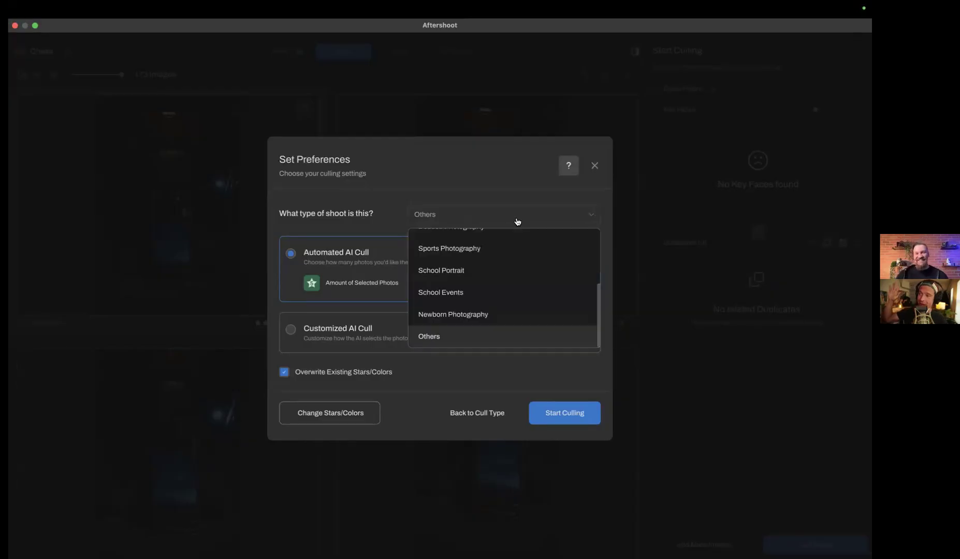
left_click(480, 252)
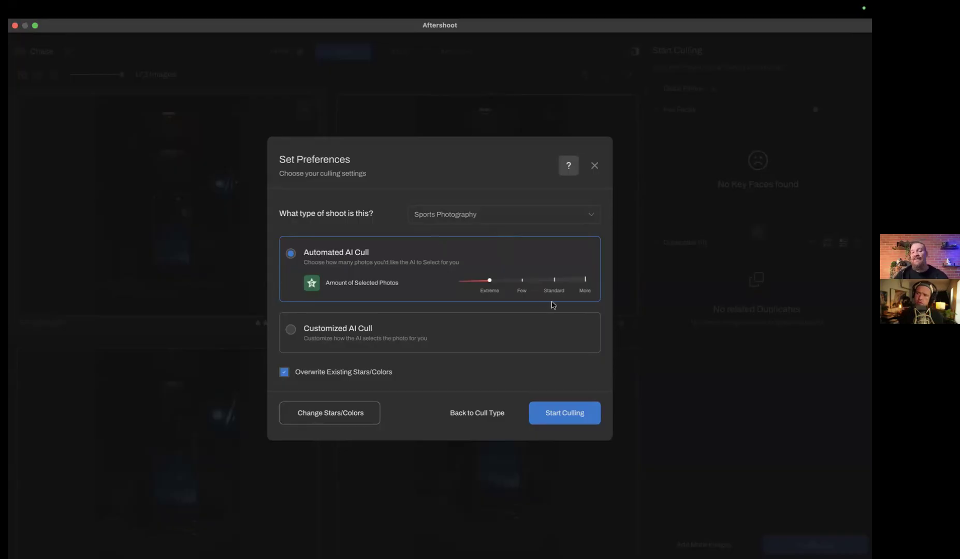
Try the Few, Standard and More amounts of selected photos for the Automated AI Cull, ending on Extreme
left_click(523, 283)
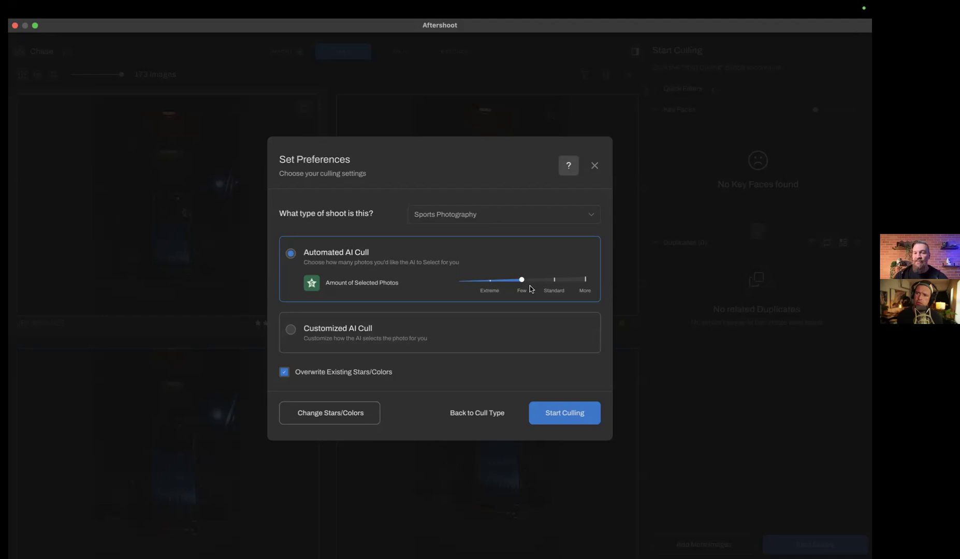
left_click(554, 284)
left_click(584, 284)
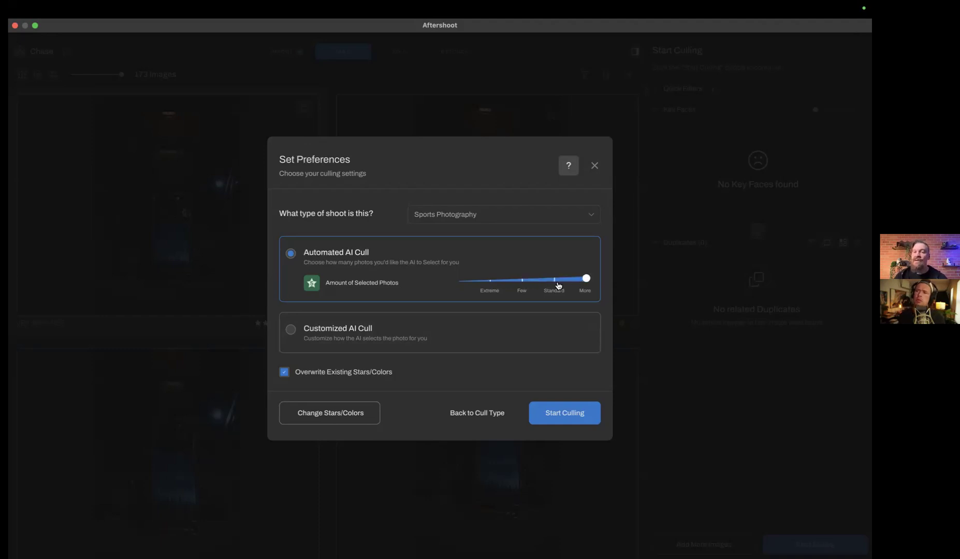
left_click(523, 284)
left_click(586, 281)
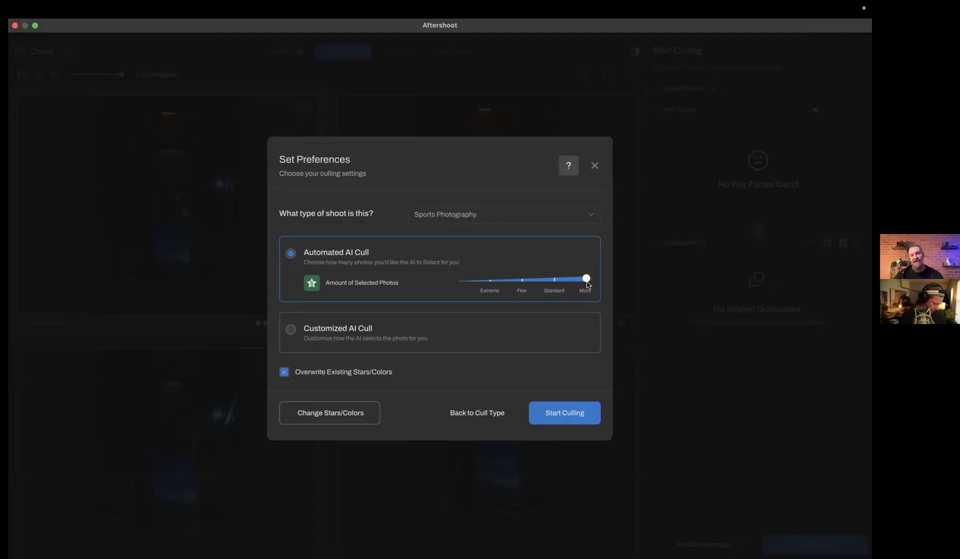
left_click(490, 282)
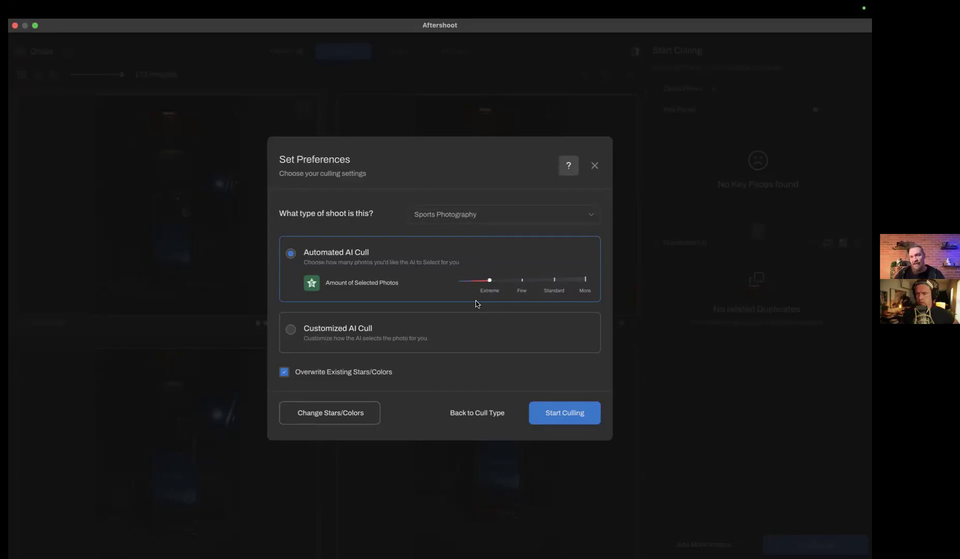
Try Customized AI Cull with different duplicate group sizes, show the blur detection levels, and close the preferences without starting the cull
left_click(289, 330)
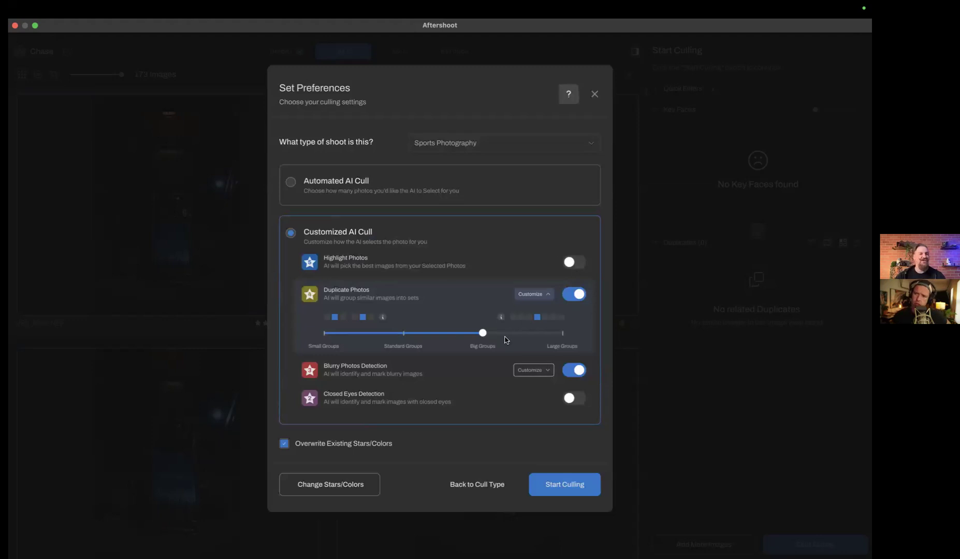
left_click(405, 335)
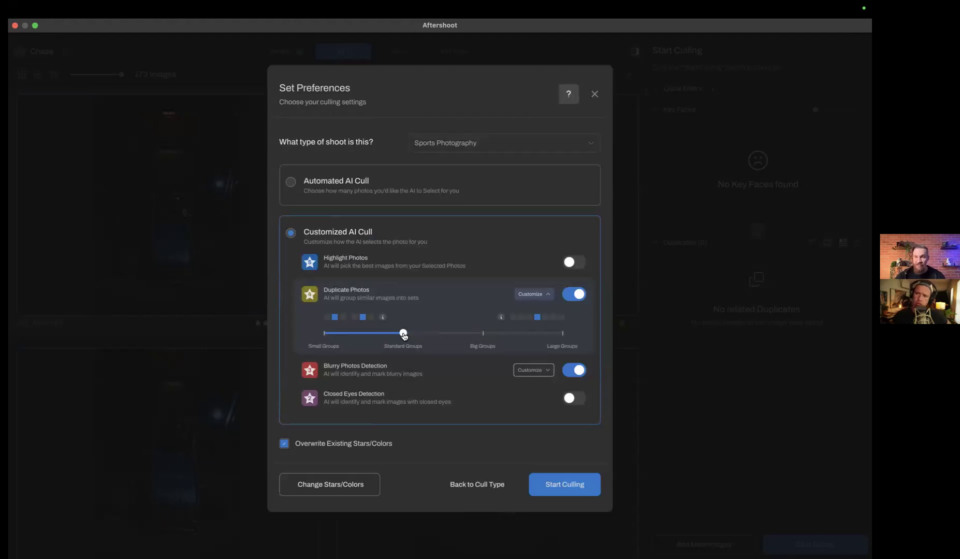
left_click(326, 337)
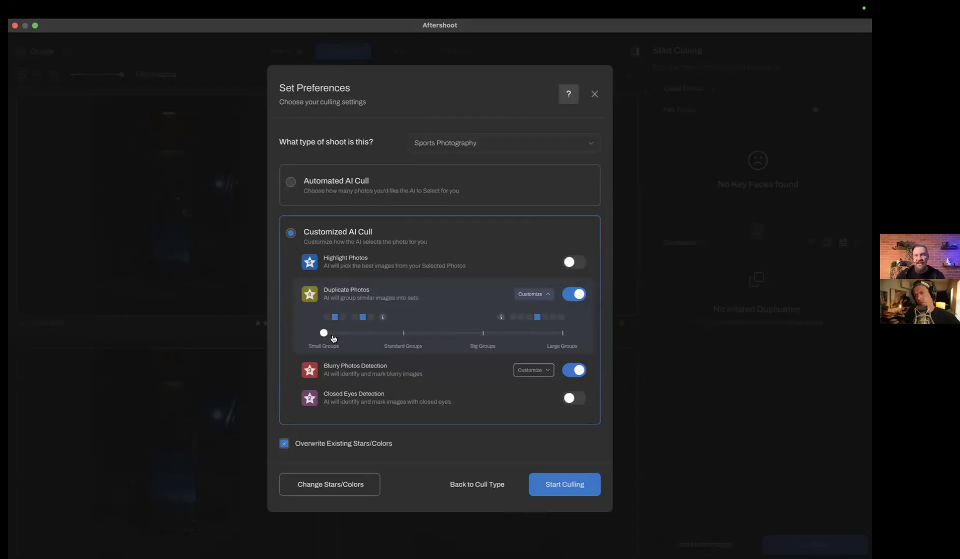
left_click(401, 338)
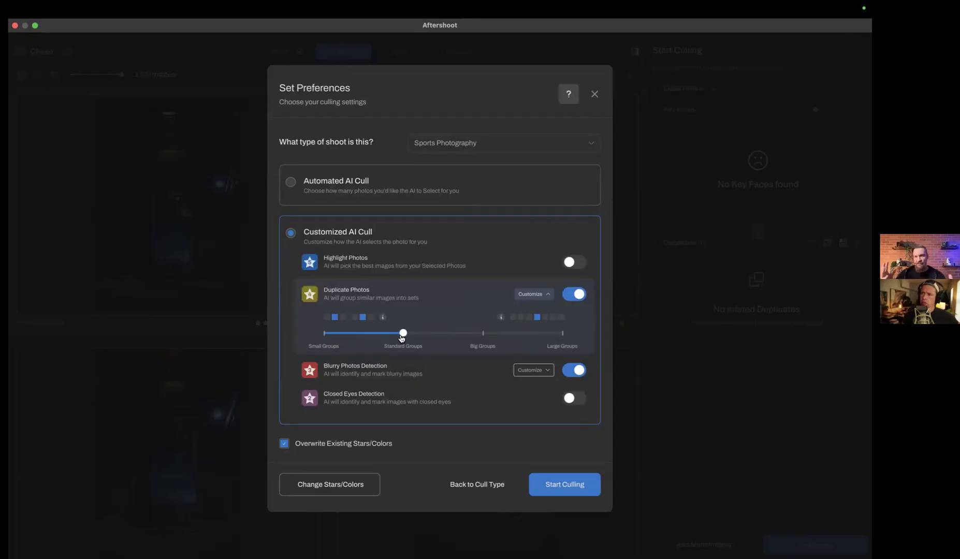
left_click(484, 334)
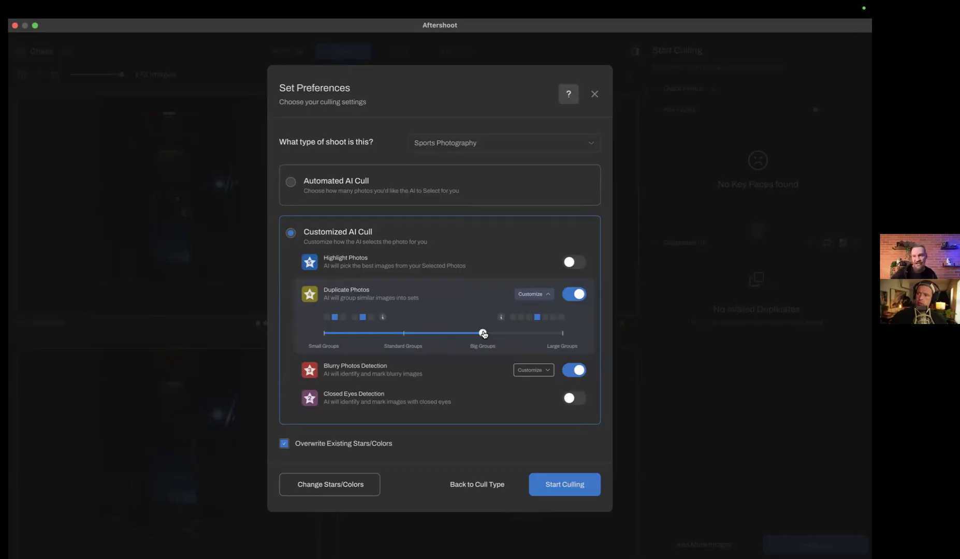
left_click(544, 370)
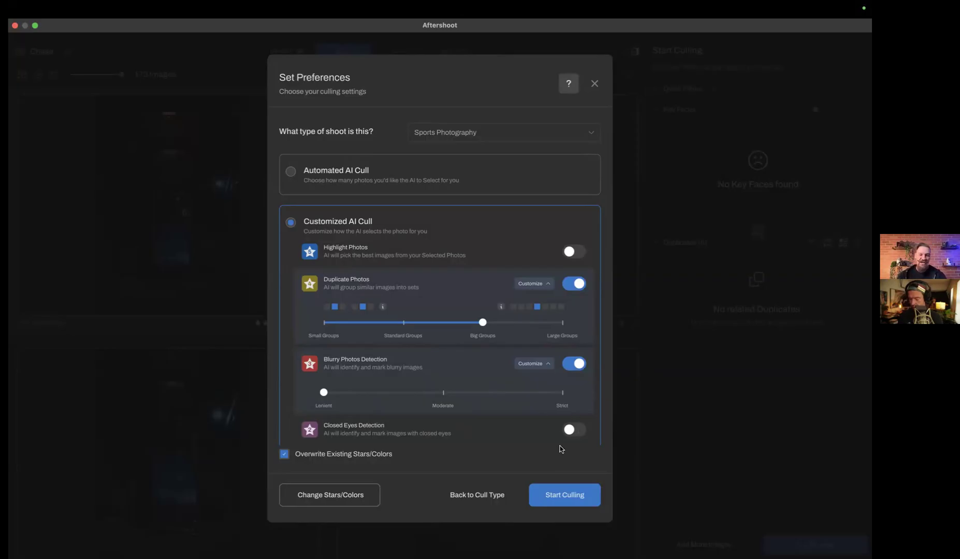
left_click(595, 84)
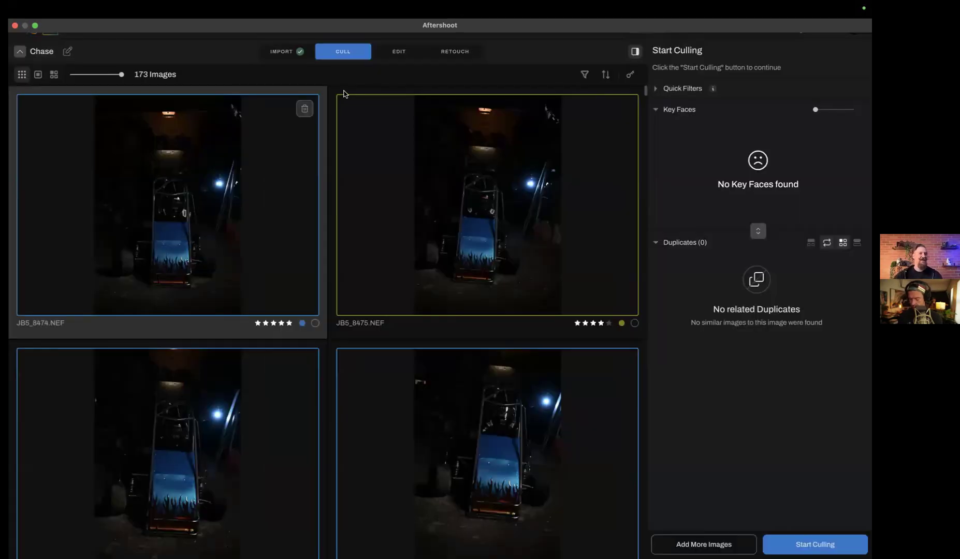
Return to the album overview and open the already culled wedding album dated Mar 17, 2025
left_click(90, 29)
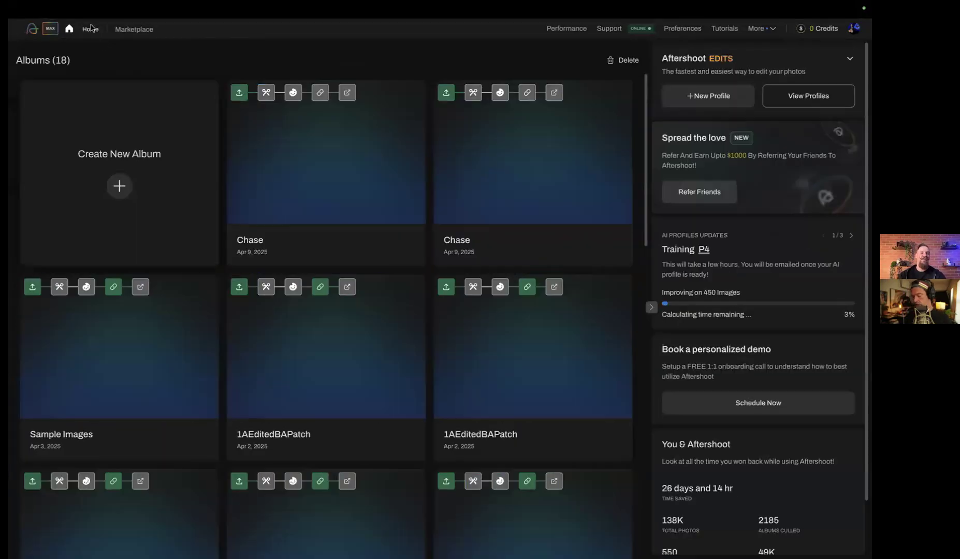
scroll(468, 288, "down", 10)
scroll(469, 288, "up", 1)
scroll(469, 288, "down", 5)
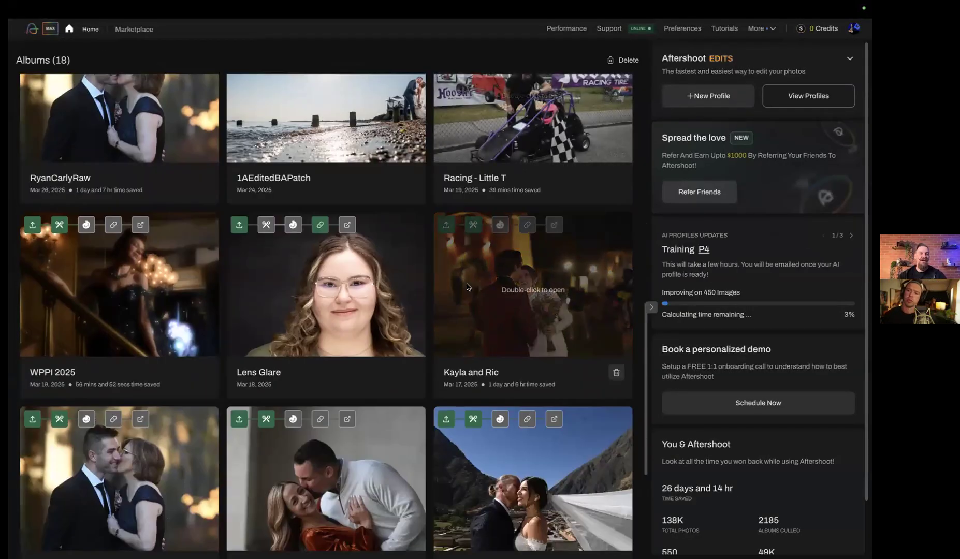
double_click(505, 239)
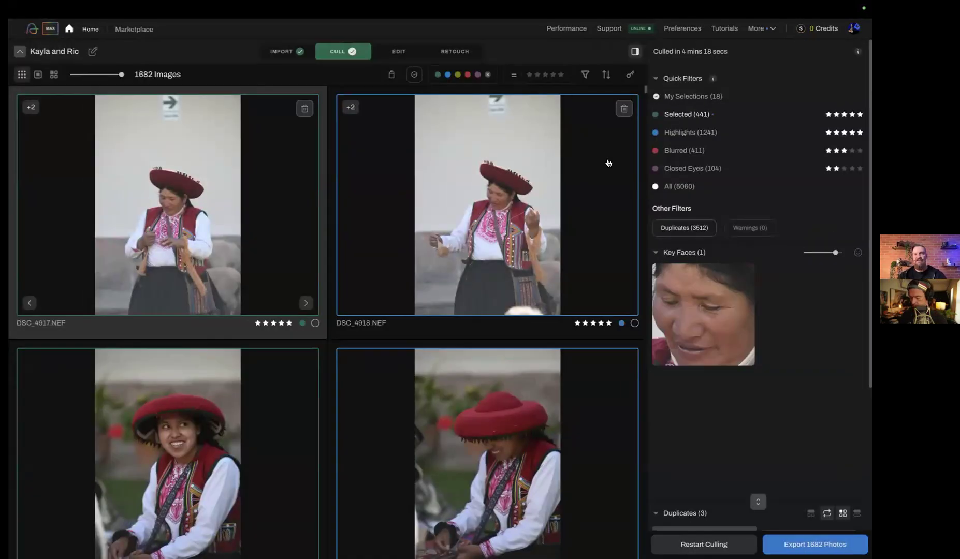
Filter the culled wedding photos to Highlights and look through them
left_click(682, 133)
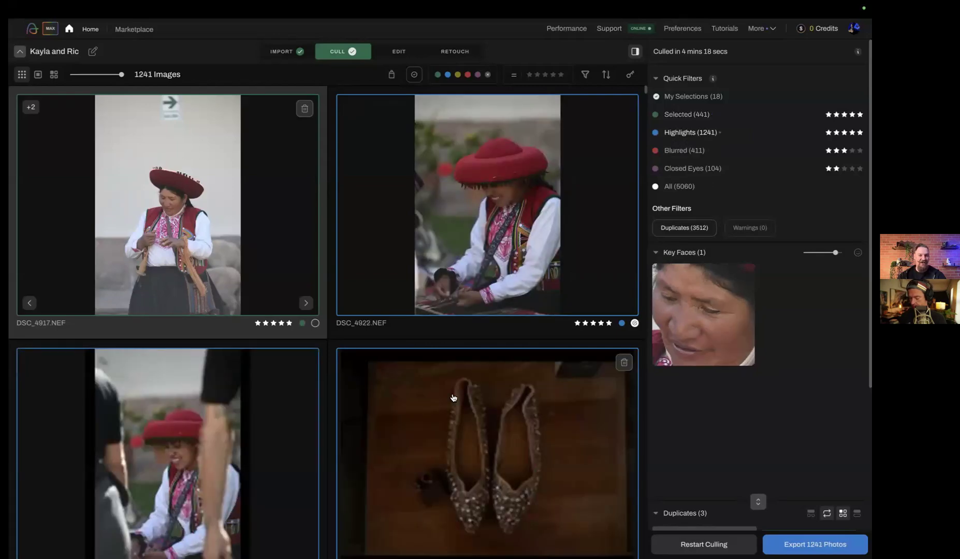
scroll(455, 397, "down", 10)
scroll(453, 397, "down", 8)
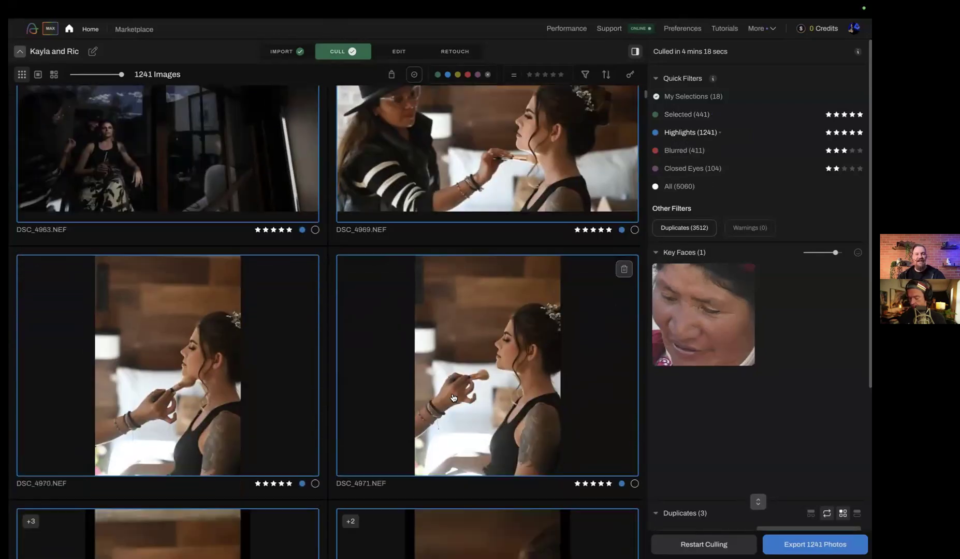
scroll(454, 398, "down", 8)
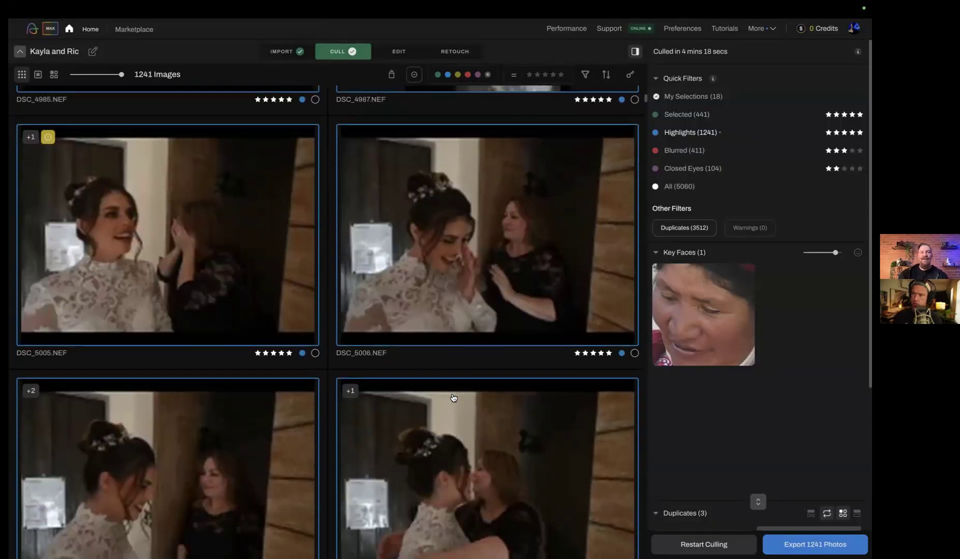
Filter the wedding photos to Selected, browse through the AI's picks and return to the start of the grid
left_click(678, 115)
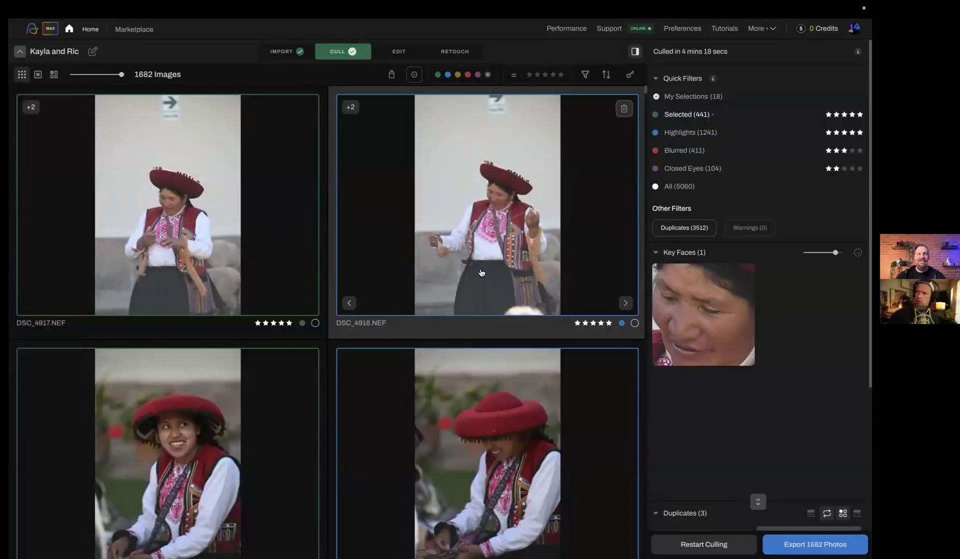
scroll(472, 278, "down", 5)
scroll(475, 279, "down", 10)
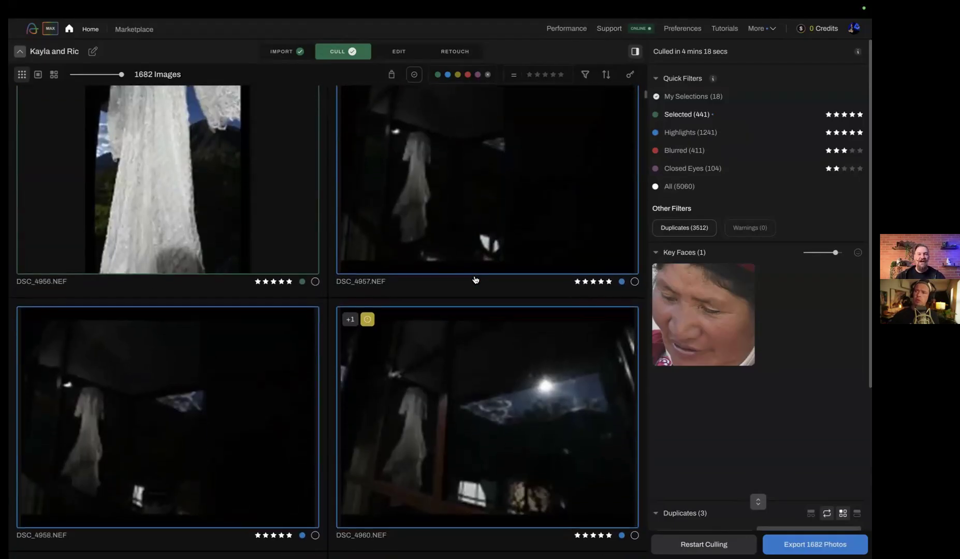
scroll(452, 309, "down", 1)
scroll(453, 310, "down", 1)
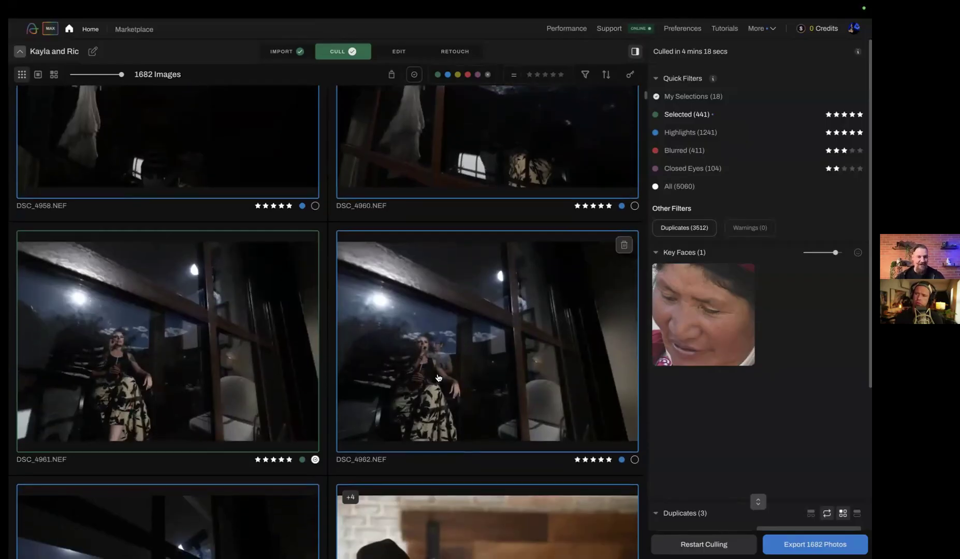
scroll(438, 378, "down", 5)
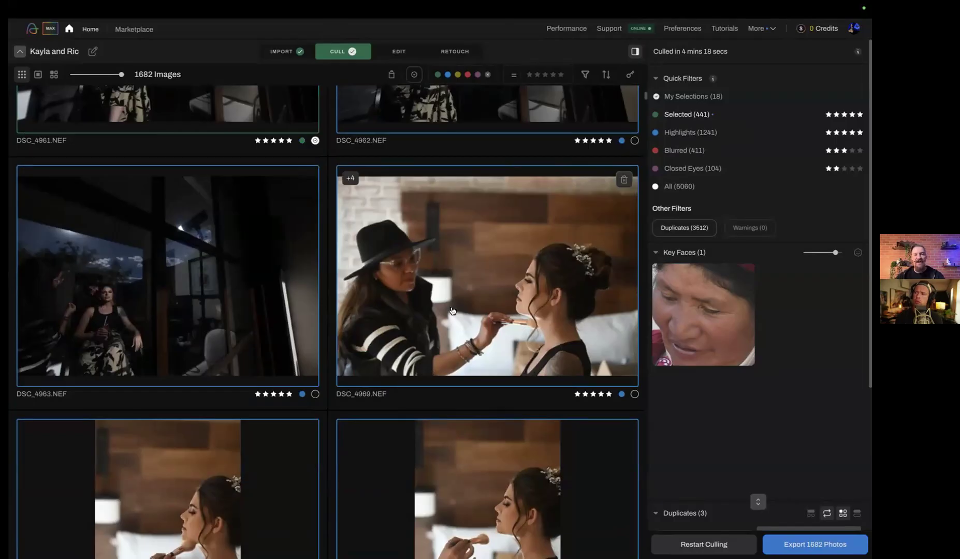
scroll(452, 311, "down", 12)
scroll(452, 311, "up", 15)
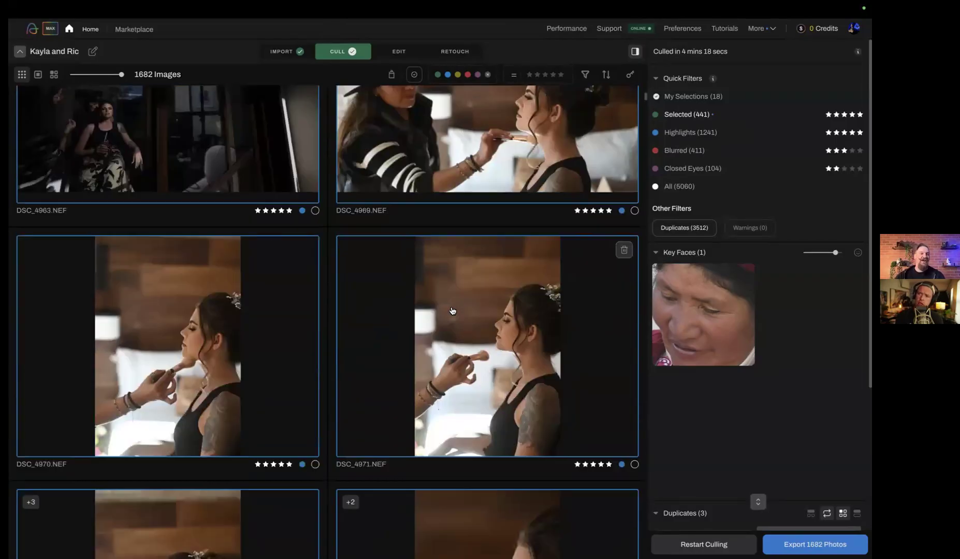
scroll(452, 311, "up", 5)
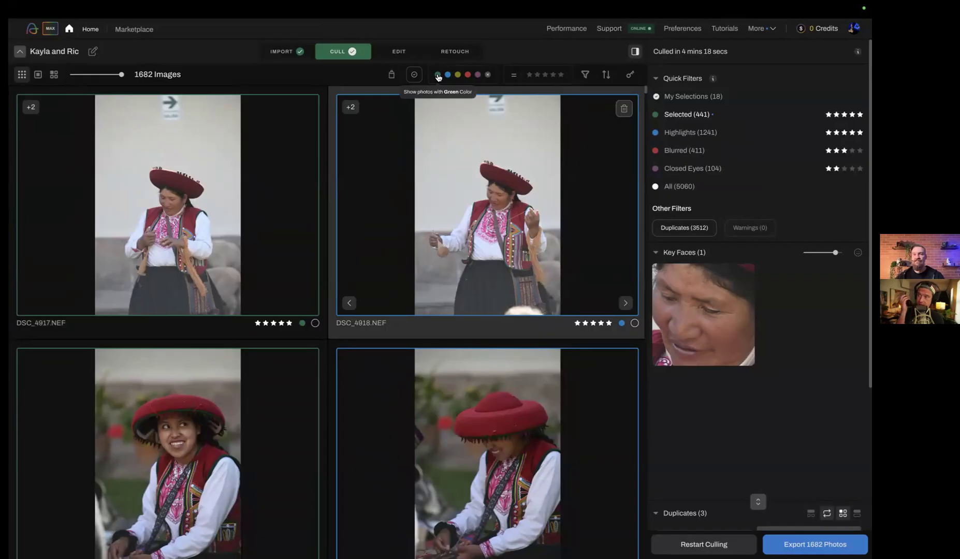
Check the Closed Eyes photos, return to the Selected filter and browse to the bridal portraits
left_click(682, 168)
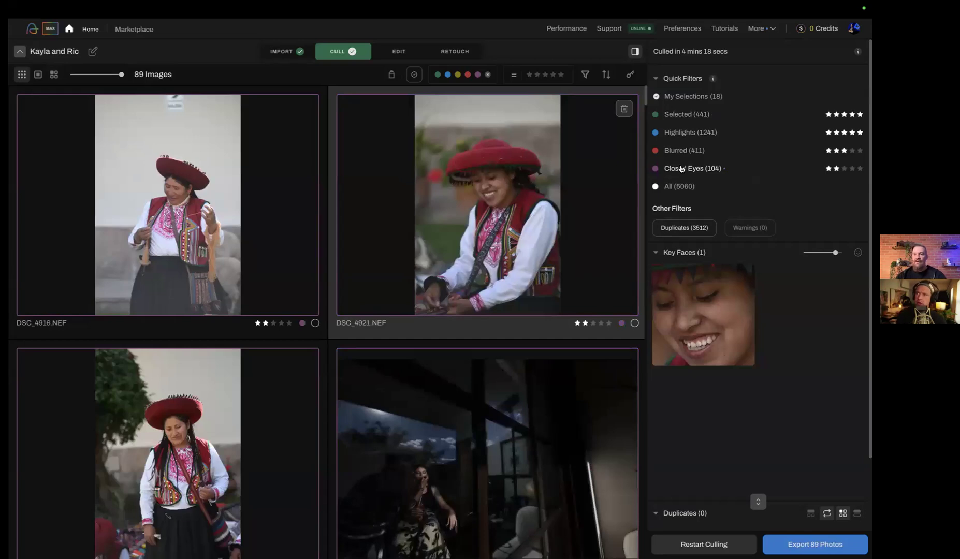
left_click(681, 115)
scroll(458, 415, "down", 10)
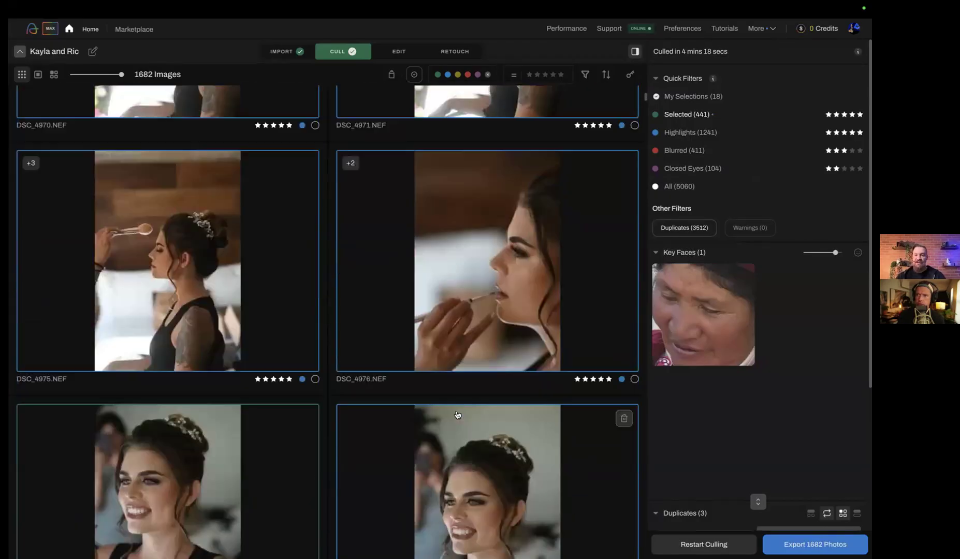
scroll(457, 415, "down", 10)
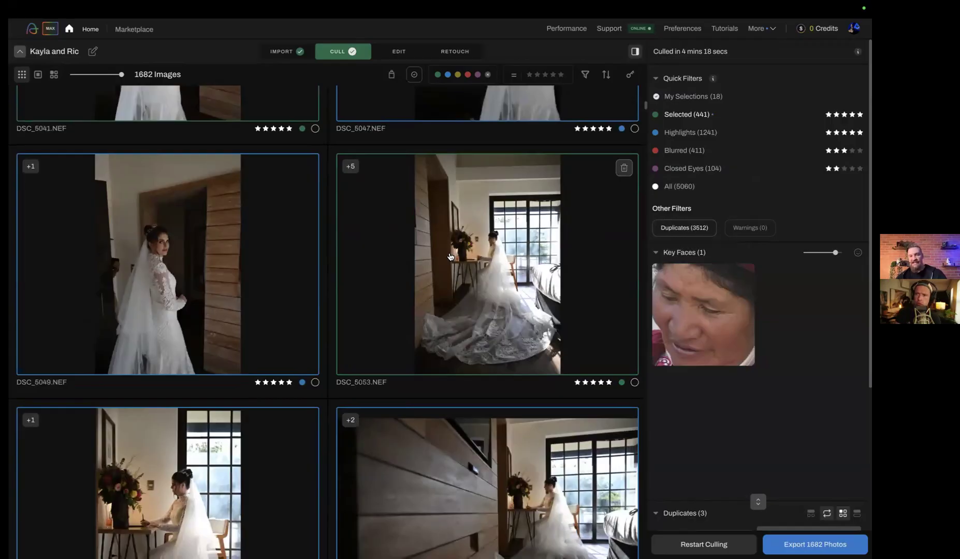
Select DSC_5053.NEF, show its duplicates group and step through the similar shots to DSC_5057.NEF
mouse_move(354, 167)
left_click(467, 233)
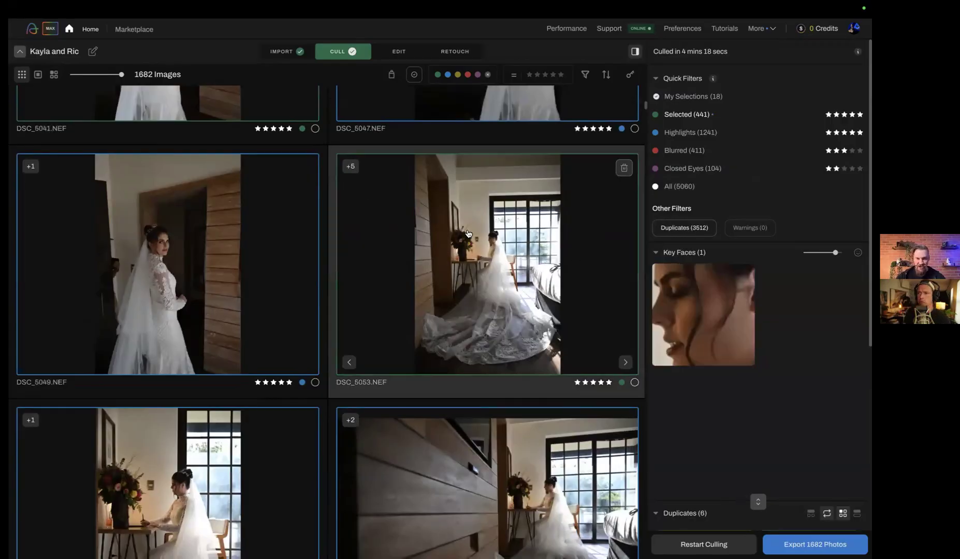
scroll(738, 474, "down", 5)
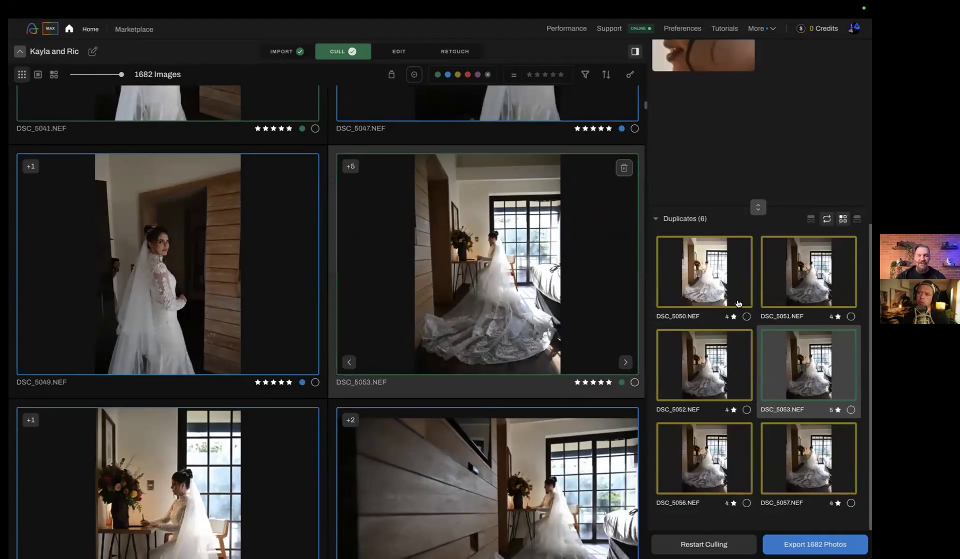
key("Right")
key("Right")
key("Right")
key("Right")
key("Right")
key("Right")
key("Right")
key("Right")
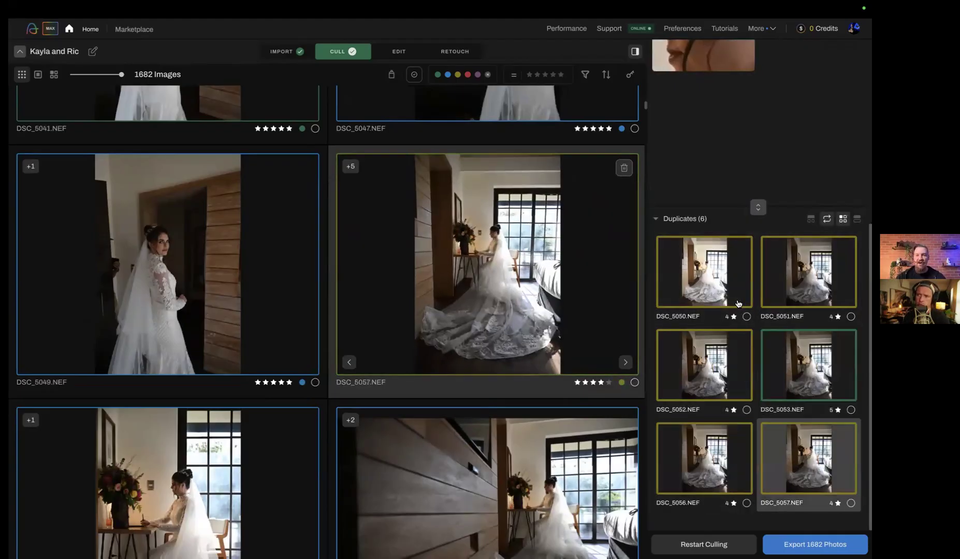
Step through the six similar shots of the bride at the desk from DSC_5050.NEF to DSC_5057.NEF
key("Right")
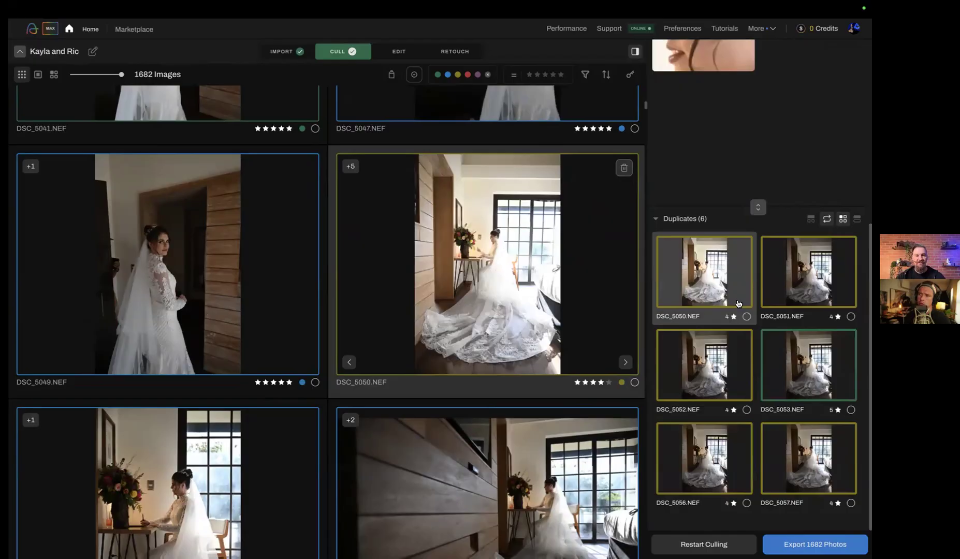
key("Right")
key("Right")
key("Right")
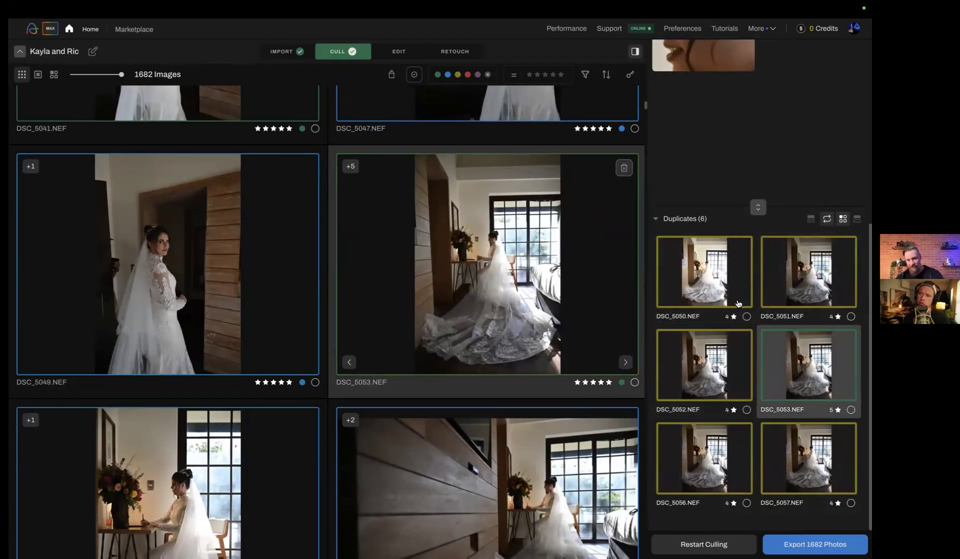
key("Right")
key("Right")
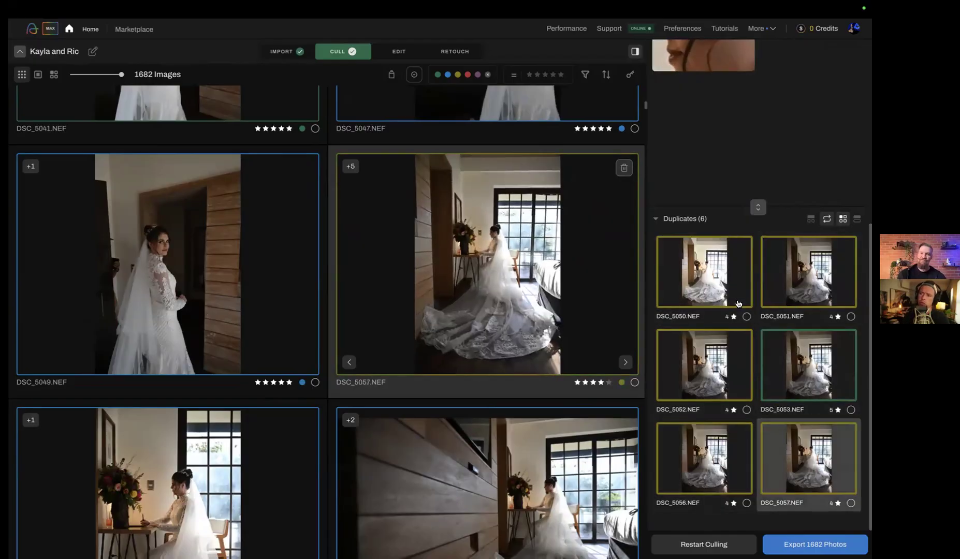
Rate DSC_5056.NEF five stars in its duplicates group, and give DSC_5053.NEF five stars as well
key("Left")
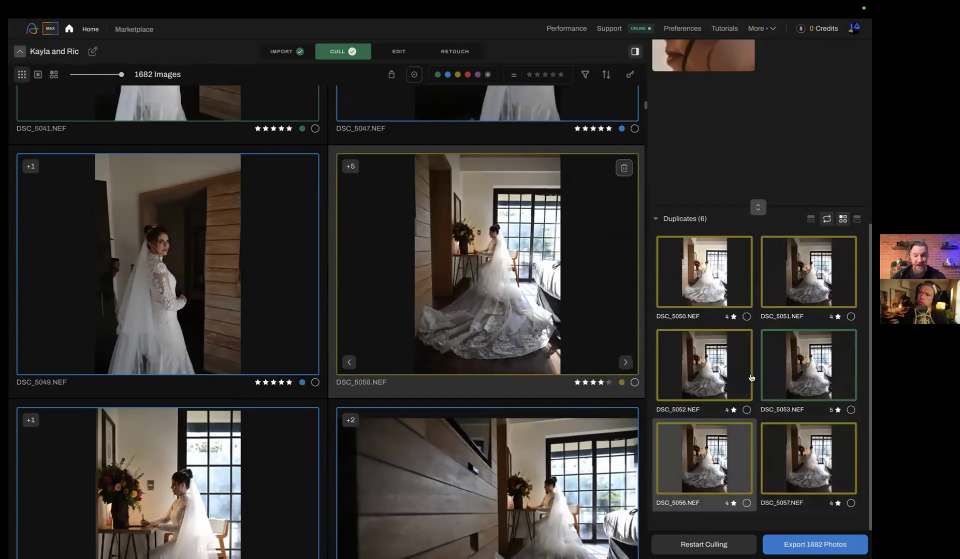
key("5")
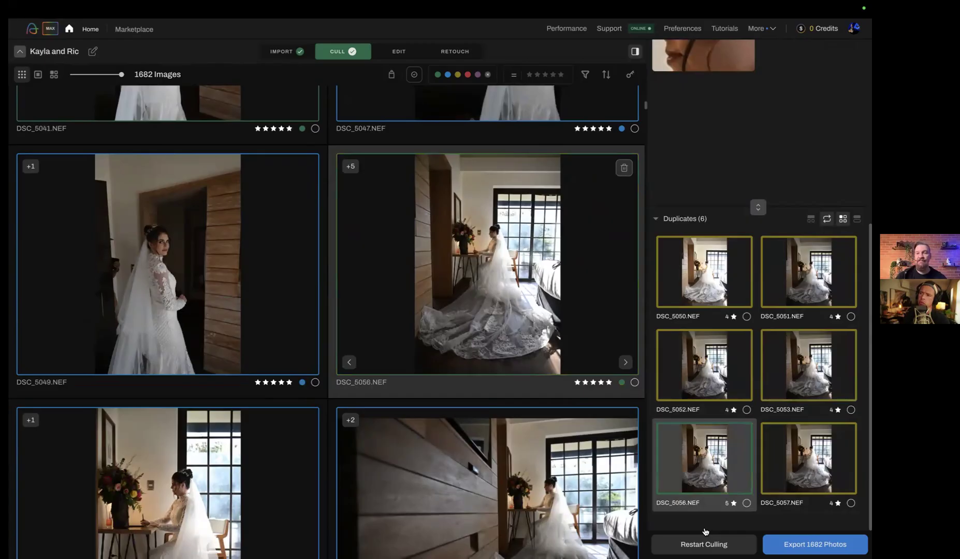
key("Left")
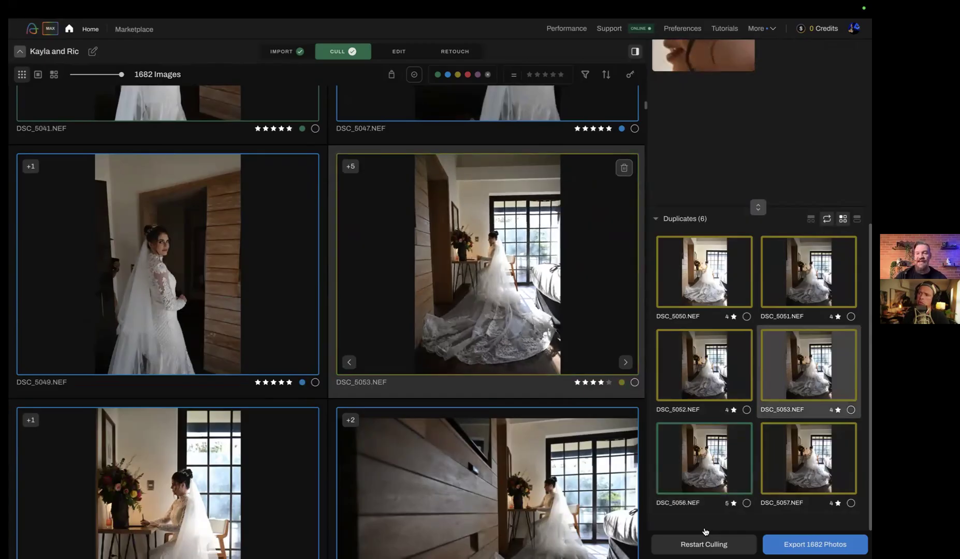
key("5")
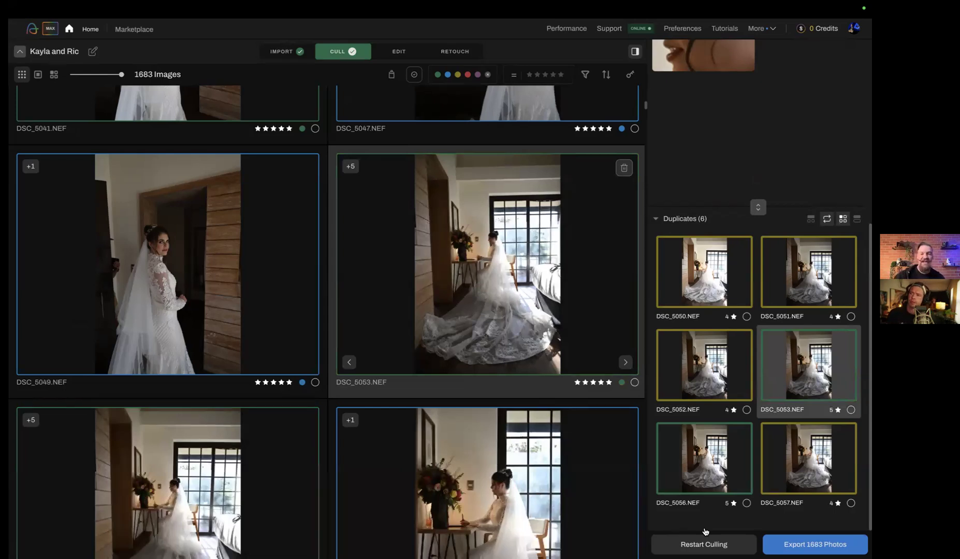
Lower both picks from this duplicates group, DSC_5053.NEF and DSC_5056.NEF, to four stars
key("4")
key("4")
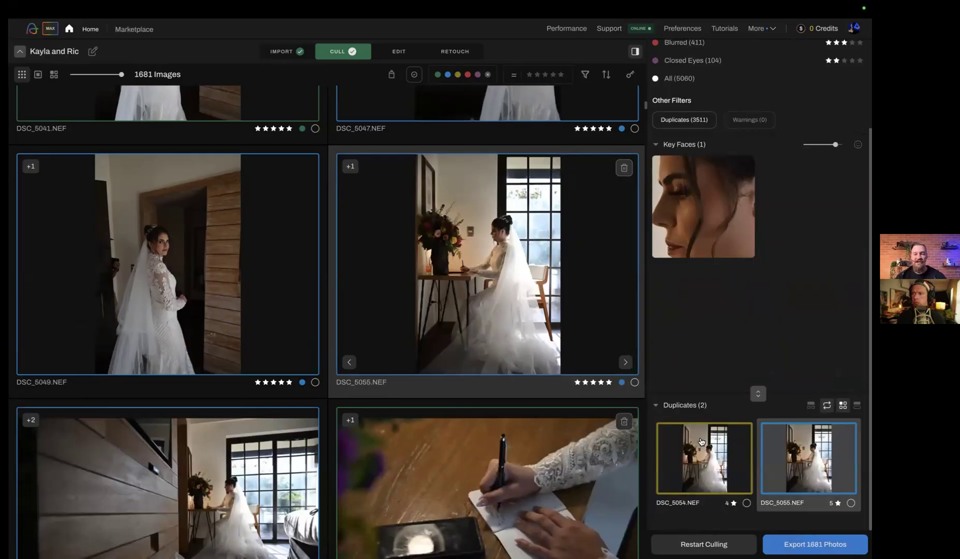
Check the duplicates of the letter-writing shot DSC_5061.NEF and the bridal portrait DSC_5067.NEF
left_click(556, 447)
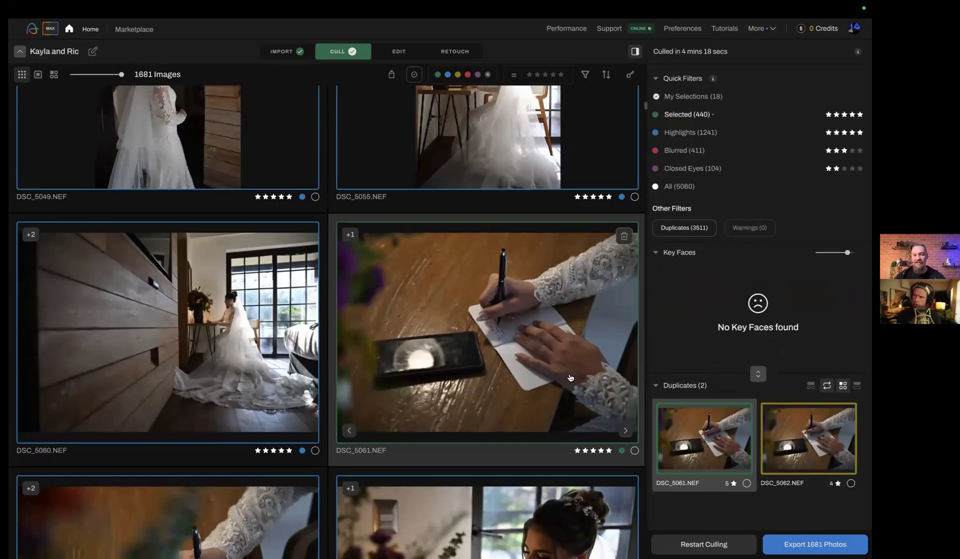
key("Down")
scroll(717, 364, "down", 3)
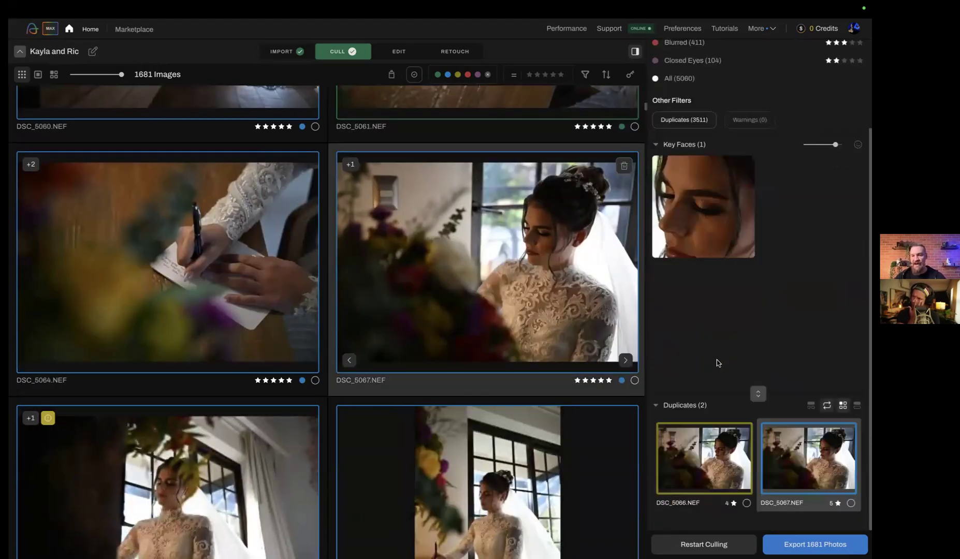
mouse_move(755, 393)
left_mouse_down()
mouse_move(763, 310)
mouse_move(759, 394)
left_mouse_up()
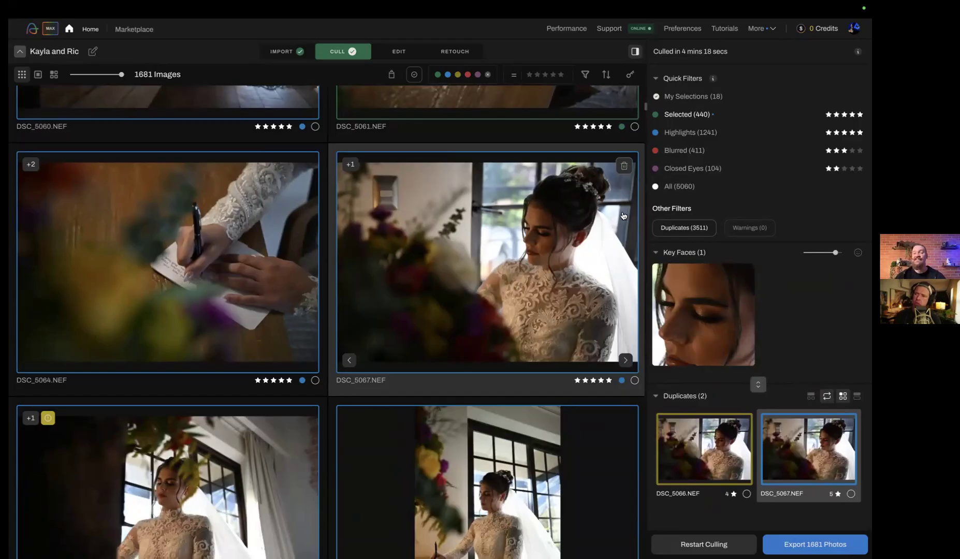
Filter the photos to Closed Eyes and check the key faces in ceremony shots 1E9A9540.CR3, 1E9A9522.CR3 and 1E9A9518.CR3
left_click(680, 171)
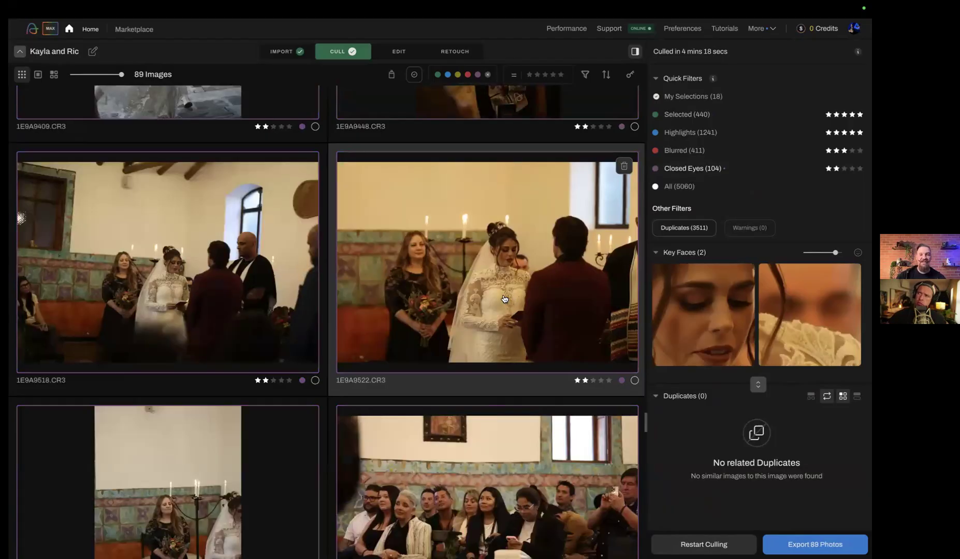
scroll(504, 299, "down", 3)
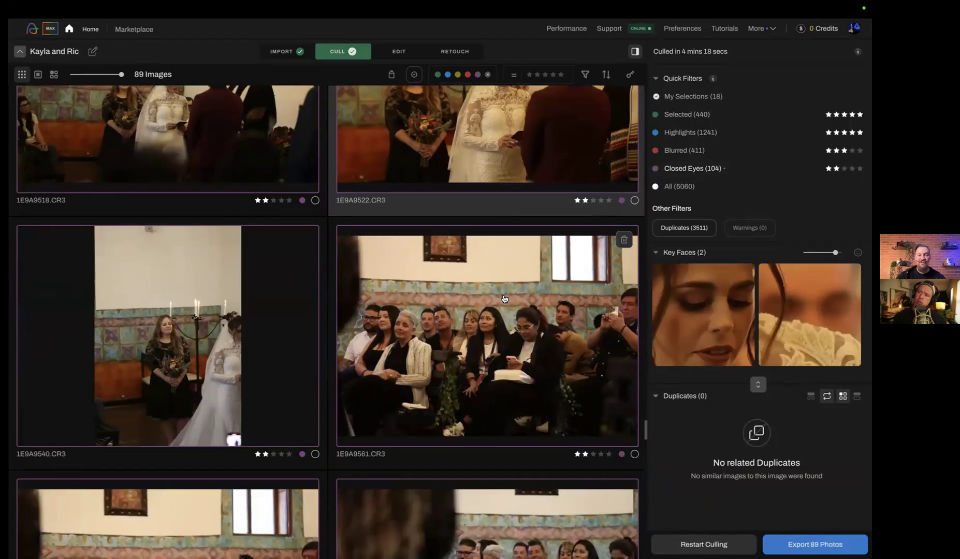
left_click(230, 365)
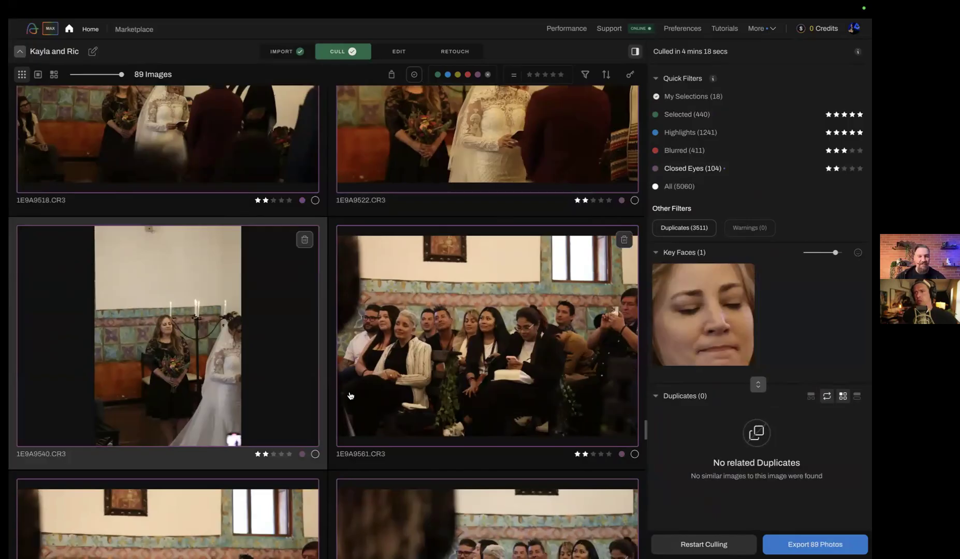
scroll(505, 288, "up", 3)
left_click(503, 285)
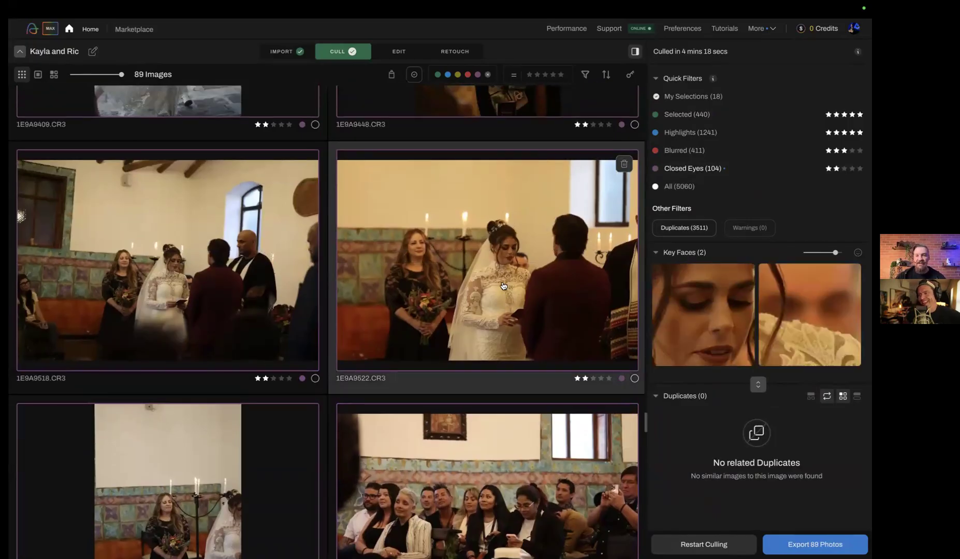
left_click(222, 286)
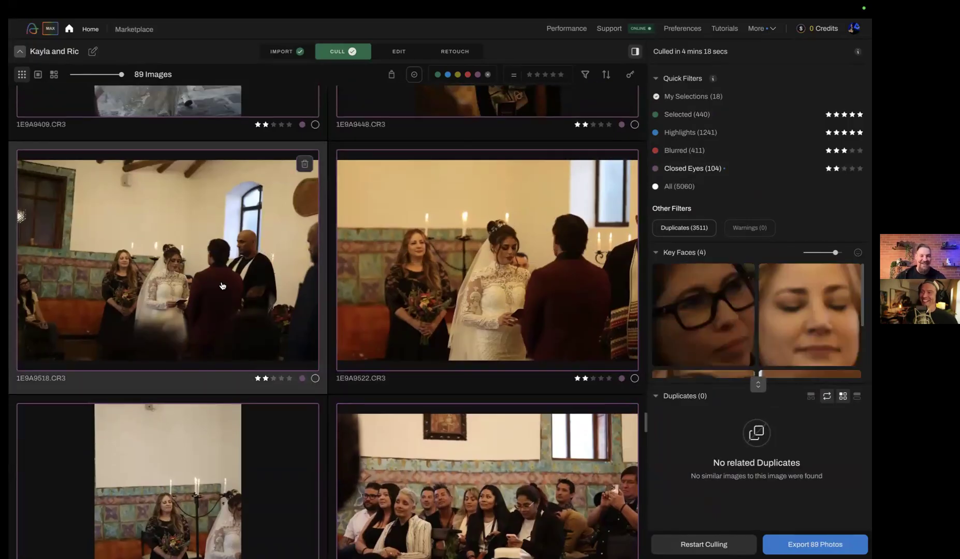
Promote the laughing couple photo 1E9A9688.CR3 from Closed Eyes to Selected
scroll(465, 322, "down", 5)
scroll(465, 322, "down", 5)
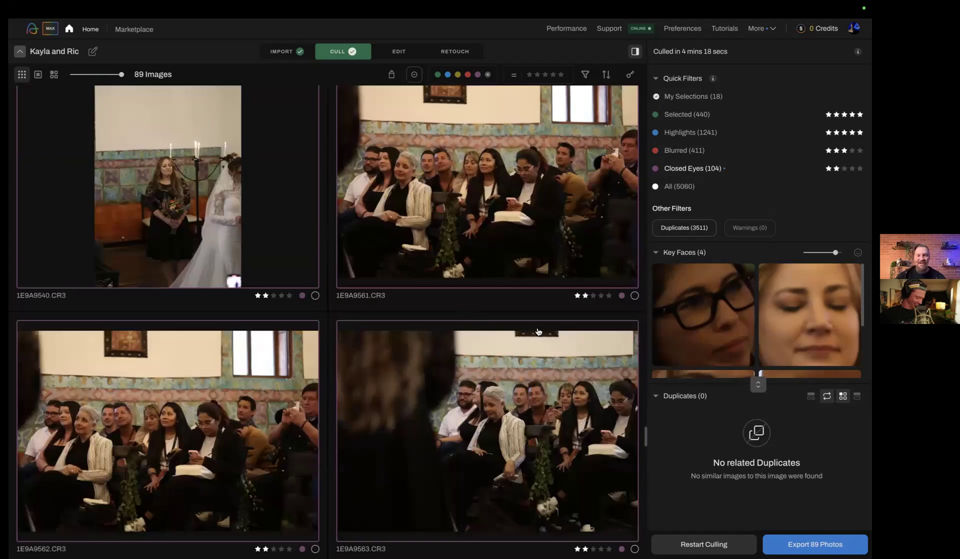
scroll(539, 332, "down", 7)
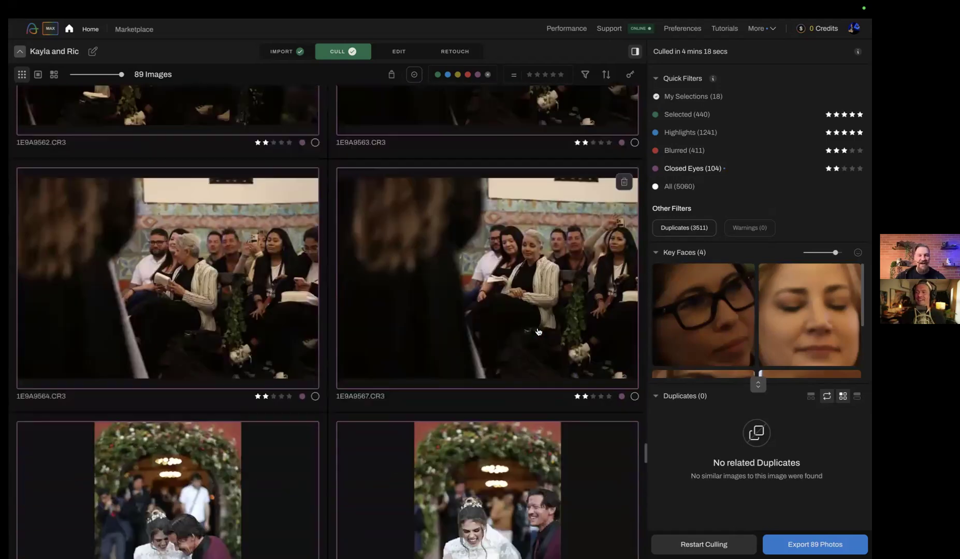
left_click(520, 311)
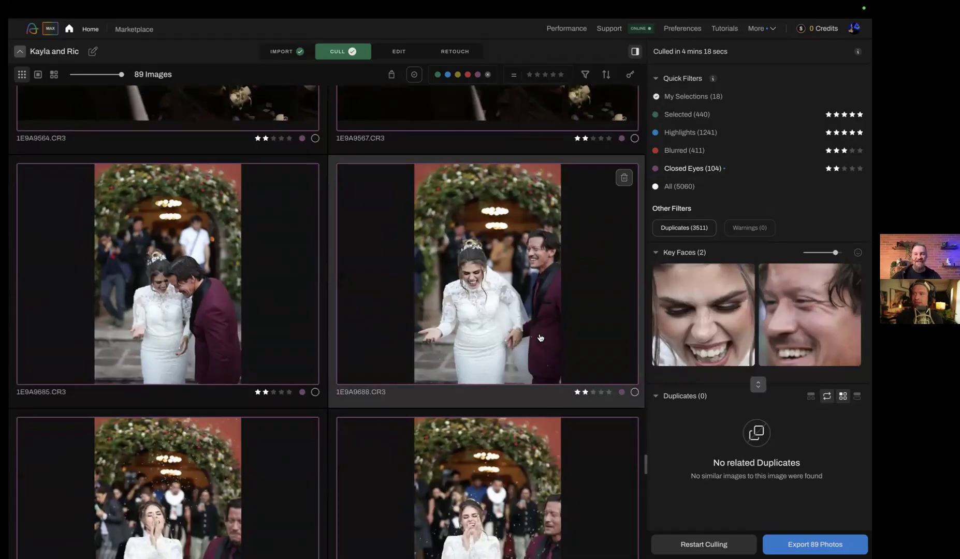
key("s")
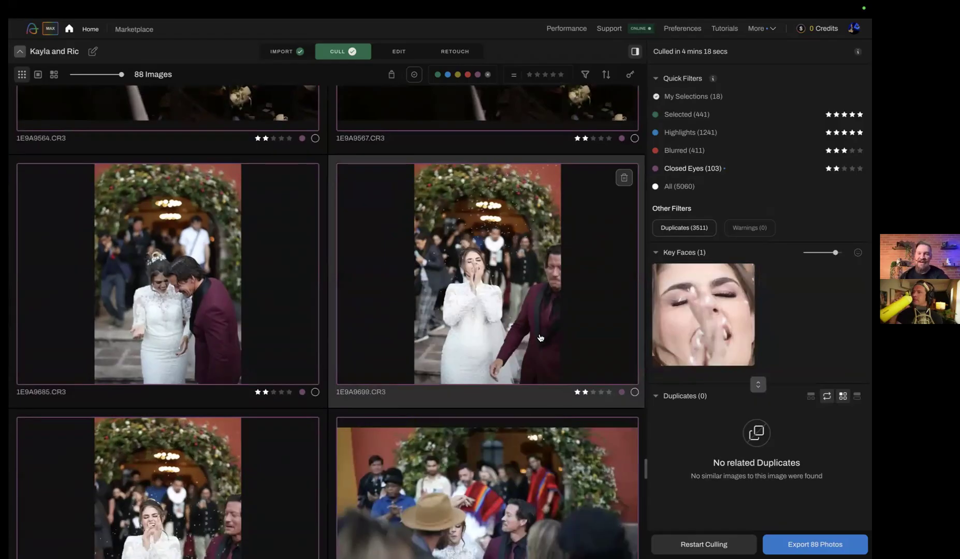
Promote the two hugging photos 1E9A9711.CR3 and 1E9A9722.CR3 from Closed Eyes to Selected
scroll(540, 338, "down", 9)
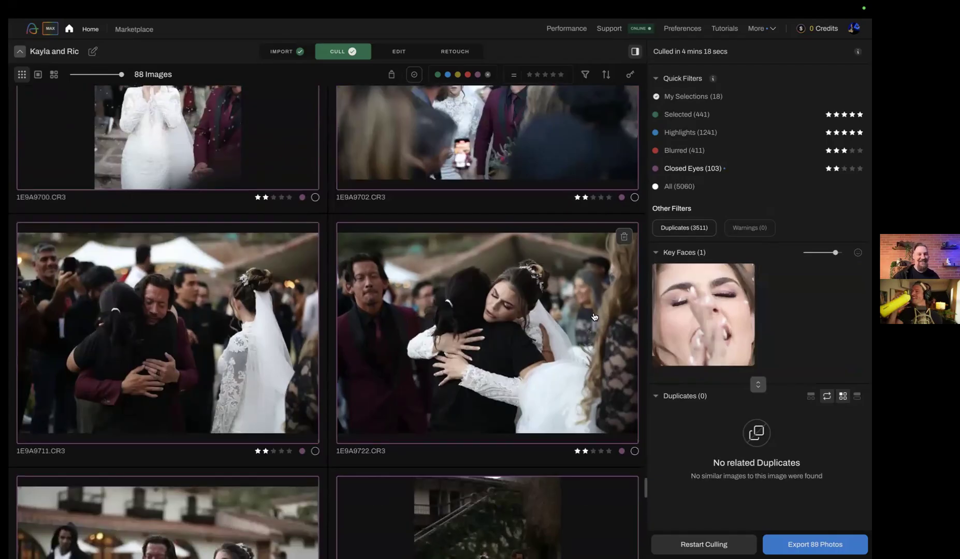
scroll(595, 317, "down", 1)
left_click(263, 296)
scroll(288, 305, "down", 3)
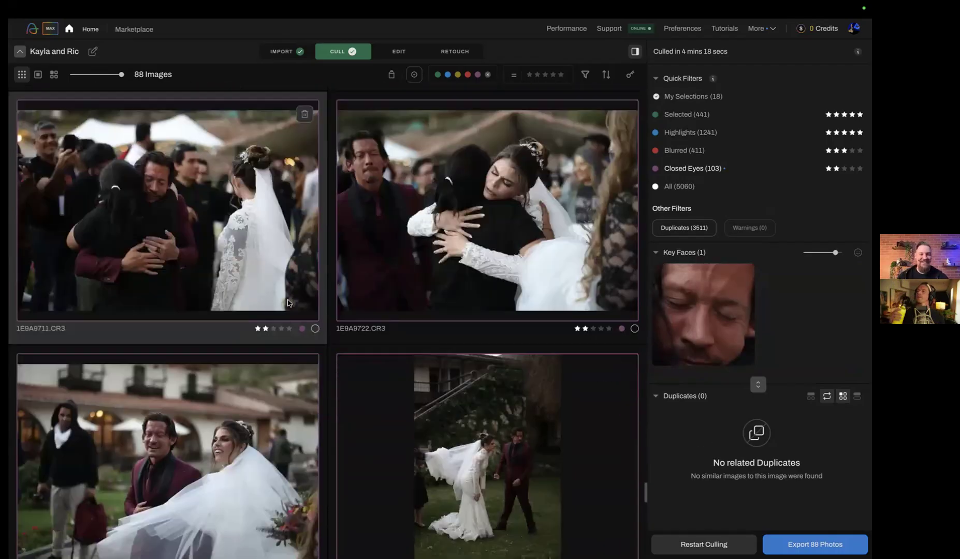
key("8")
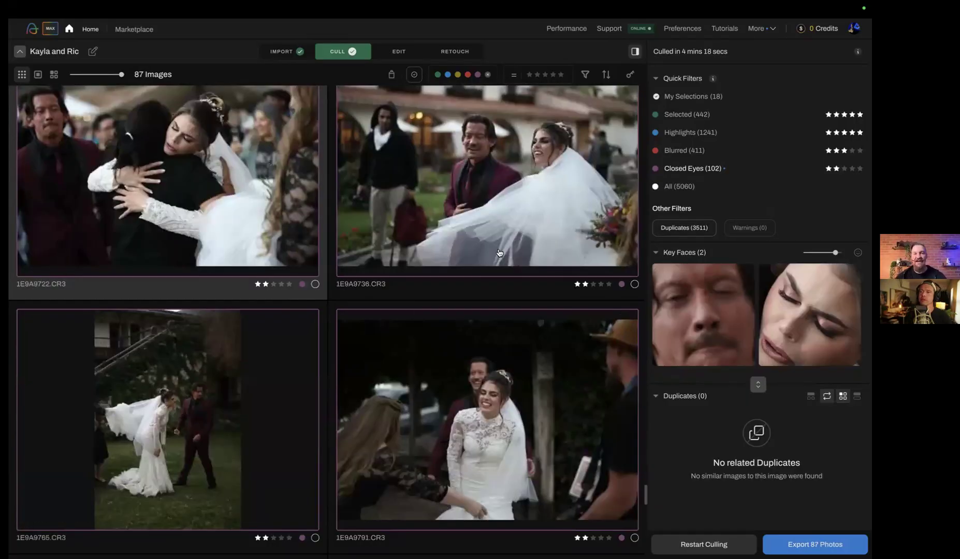
scroll(498, 254, "up", 2)
key("8")
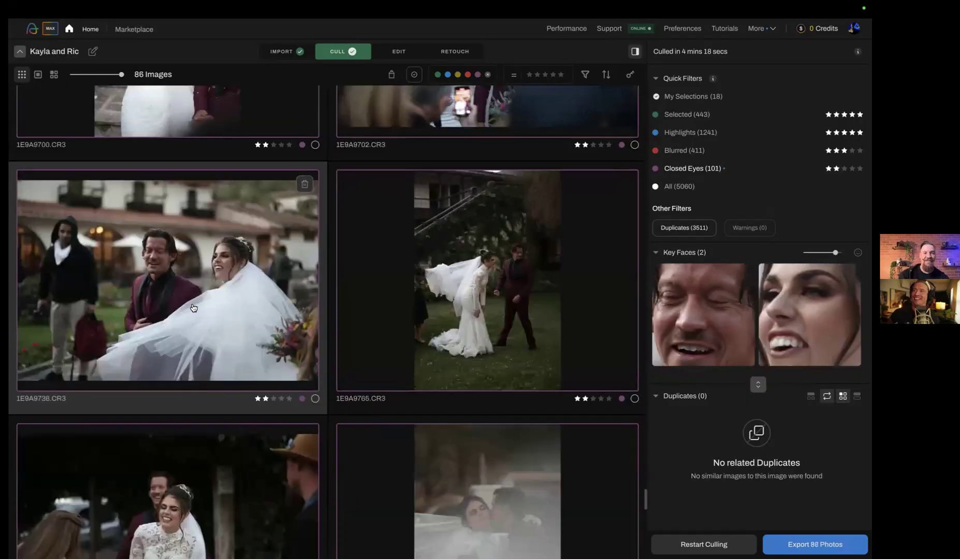
Filter the photos to Blurred and browse through the evening and night-time shots
left_click(684, 152)
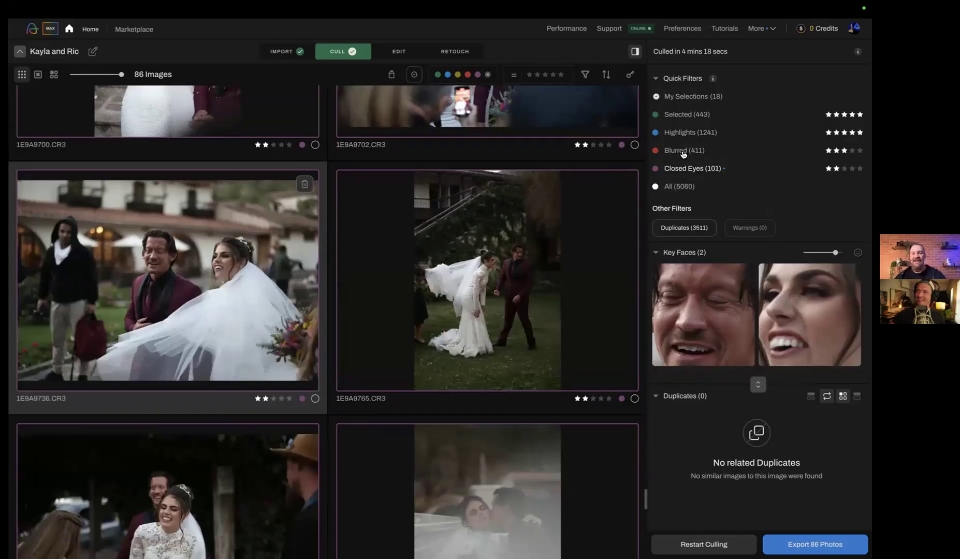
scroll(412, 241, "up", 10)
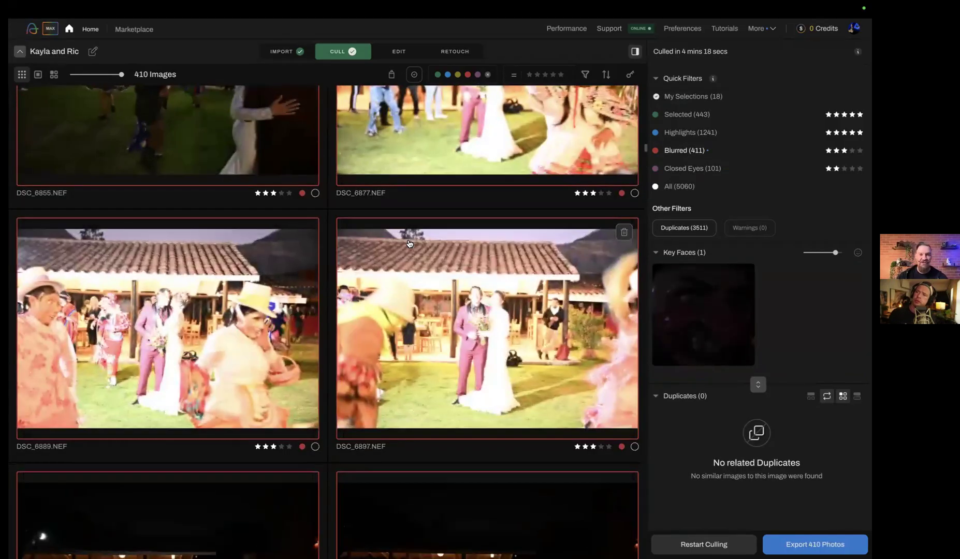
scroll(410, 243, "up", 10)
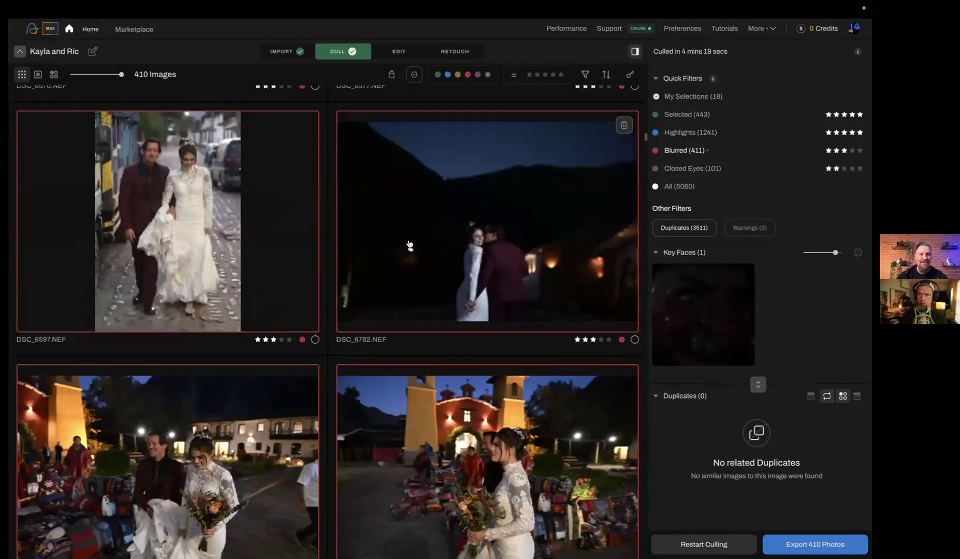
scroll(410, 243, "down", 3)
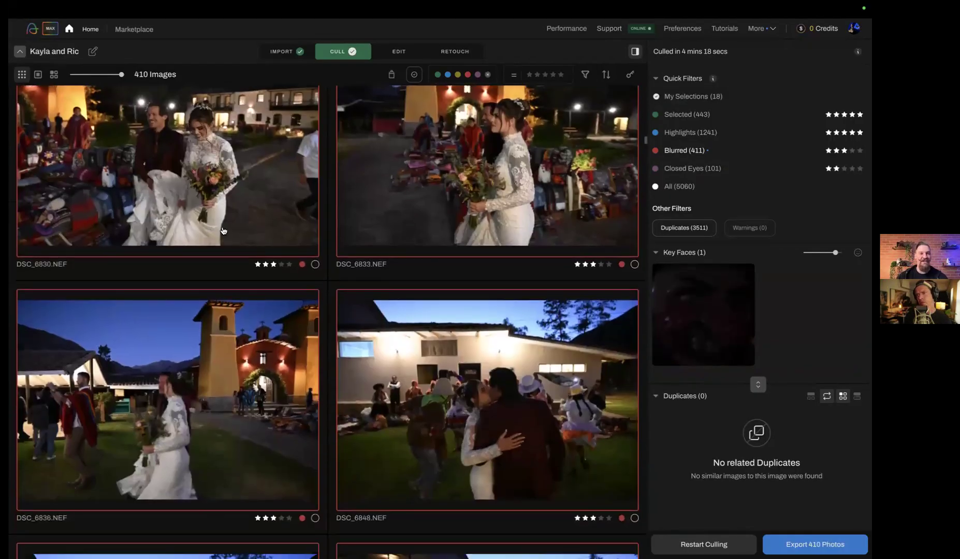
scroll(233, 198, "down", 8)
scroll(233, 198, "down", 10)
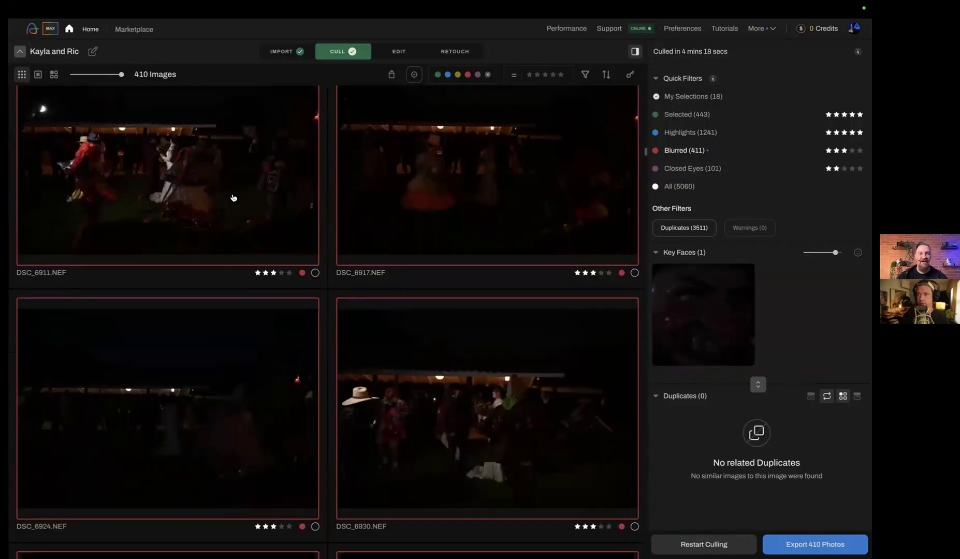
scroll(233, 198, "up", 20)
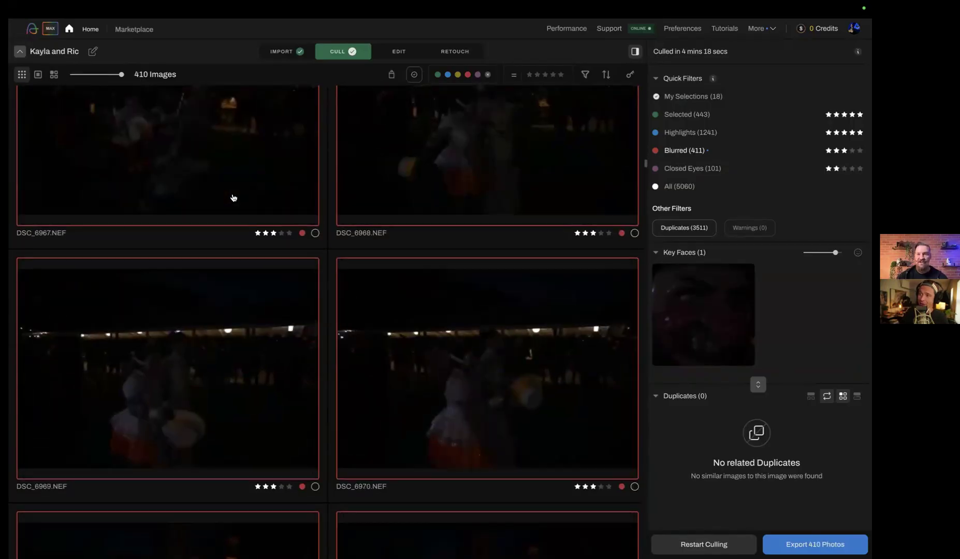
Browse back to the earlier blurred bridal shots and select DSC_5206.NEF to check the sharpness of its key face
scroll(233, 197, "up", 10)
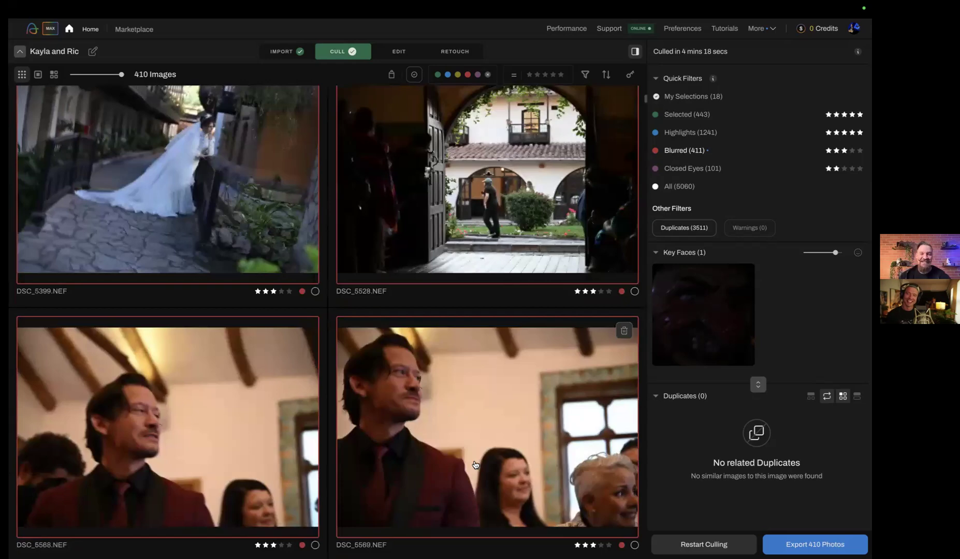
scroll(475, 464, "up", 10)
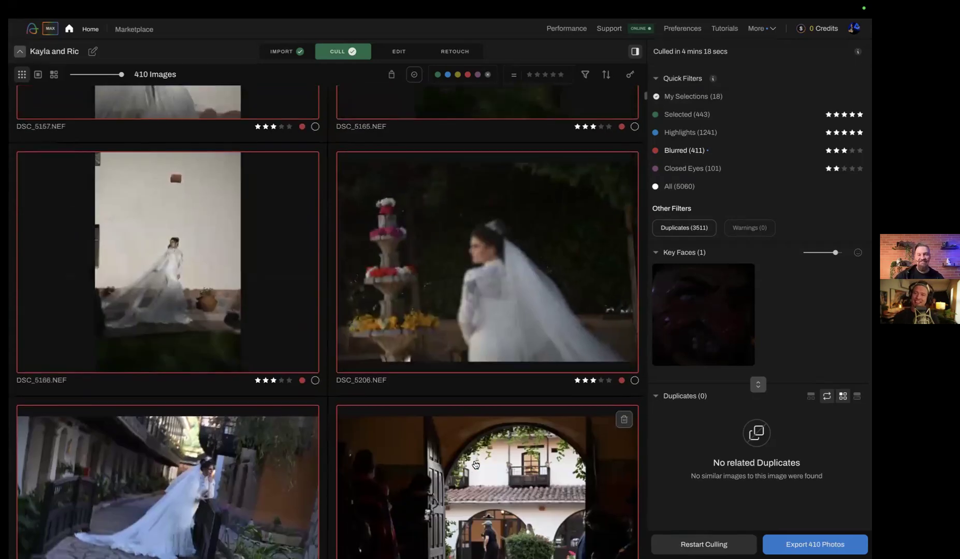
scroll(476, 465, "down", 5)
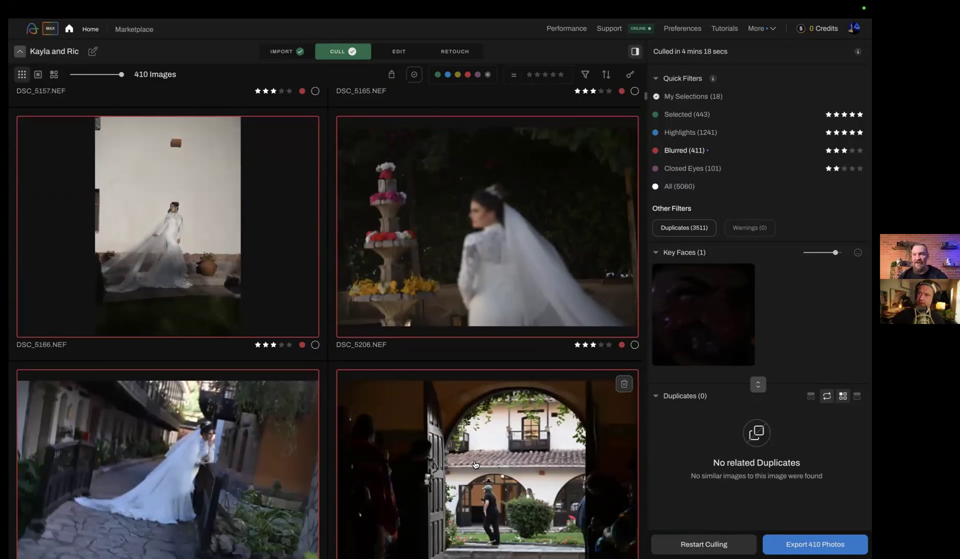
left_click(477, 251)
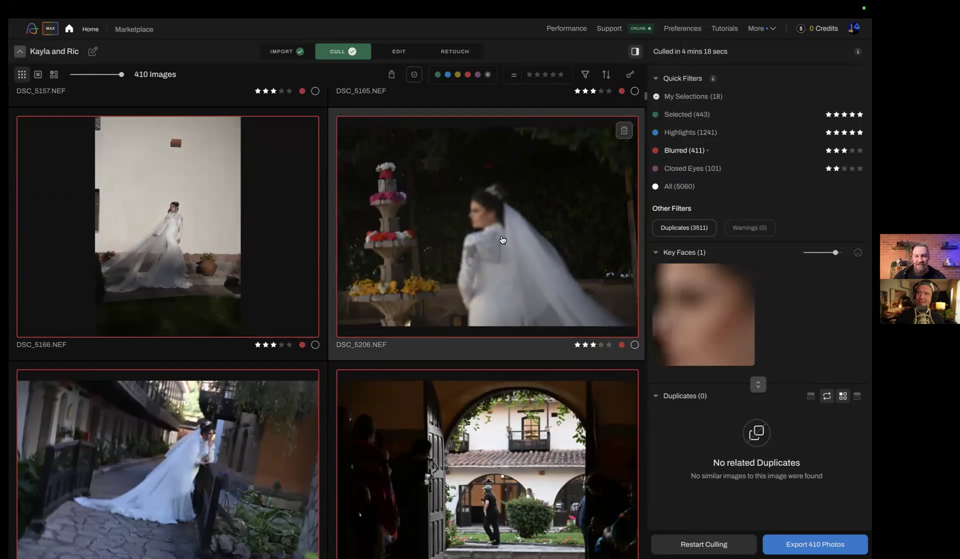
scroll(502, 240, "down", 1)
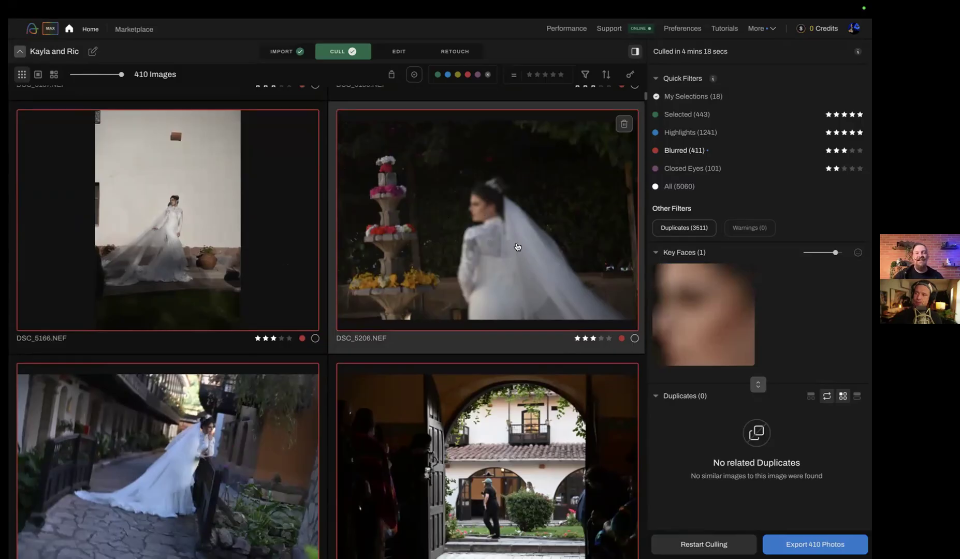
Browse the blurred photos through the ceremony and couple shots and open the laughing couple photo DSC_6086.NEF in single-image view
scroll(402, 216, "down", 5)
scroll(402, 273, "down", 15)
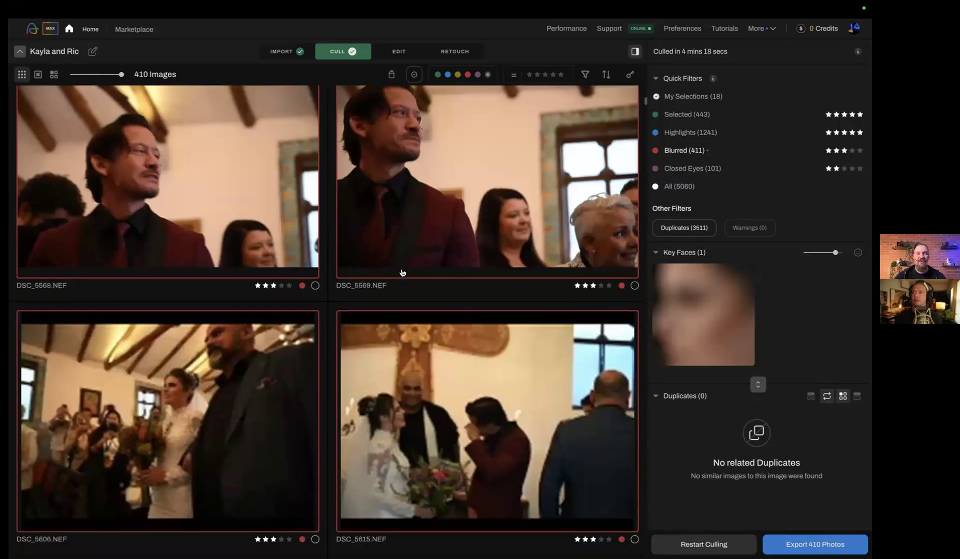
scroll(402, 273, "down", 10)
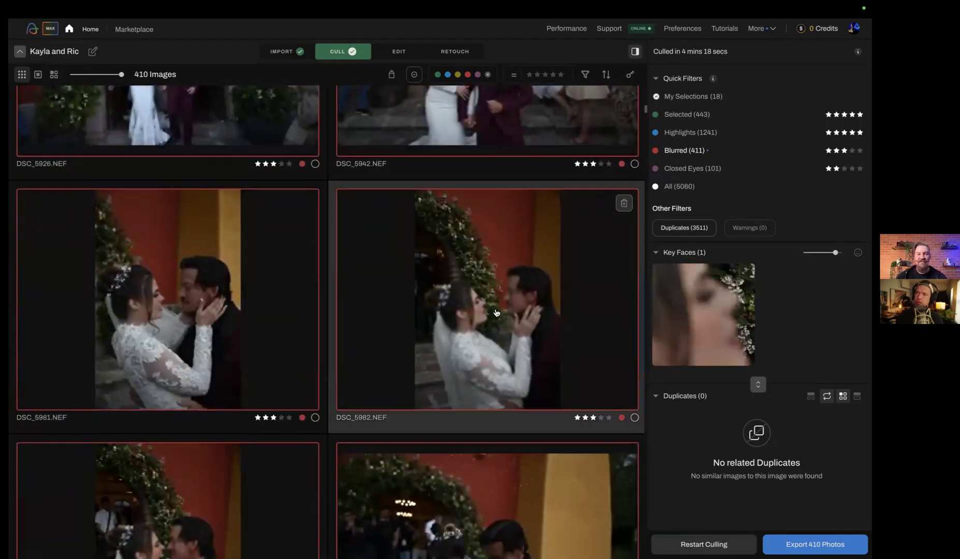
scroll(496, 312, "down", 10)
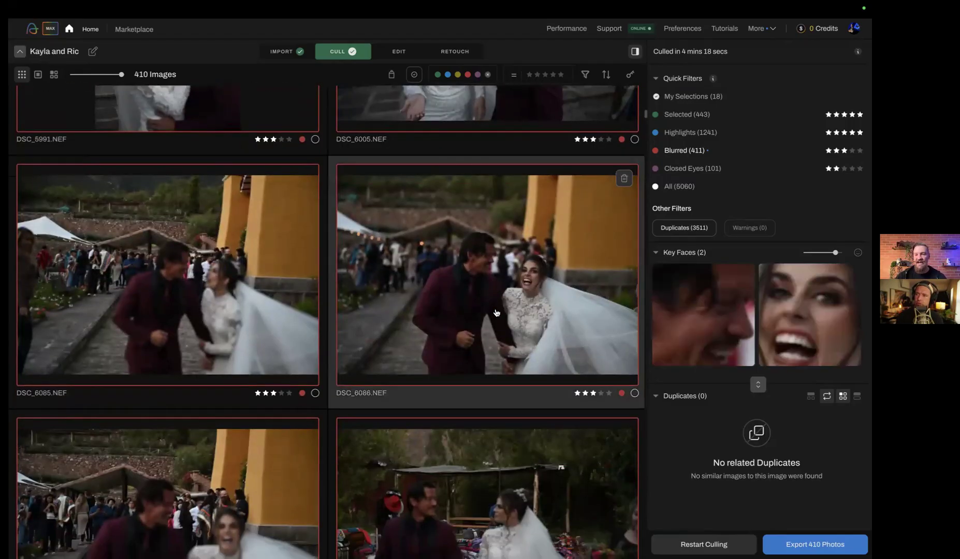
double_click(540, 281)
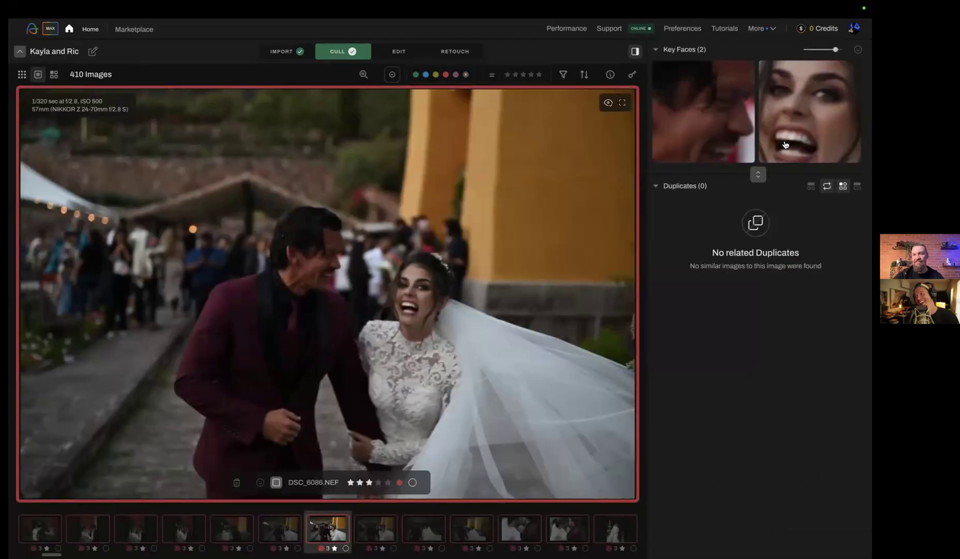
Review the following blurred photos one by one up to DSC_6318.NEF, go back to DSC_6313.NEF, and return to the grid
key("Right")
key("Right")
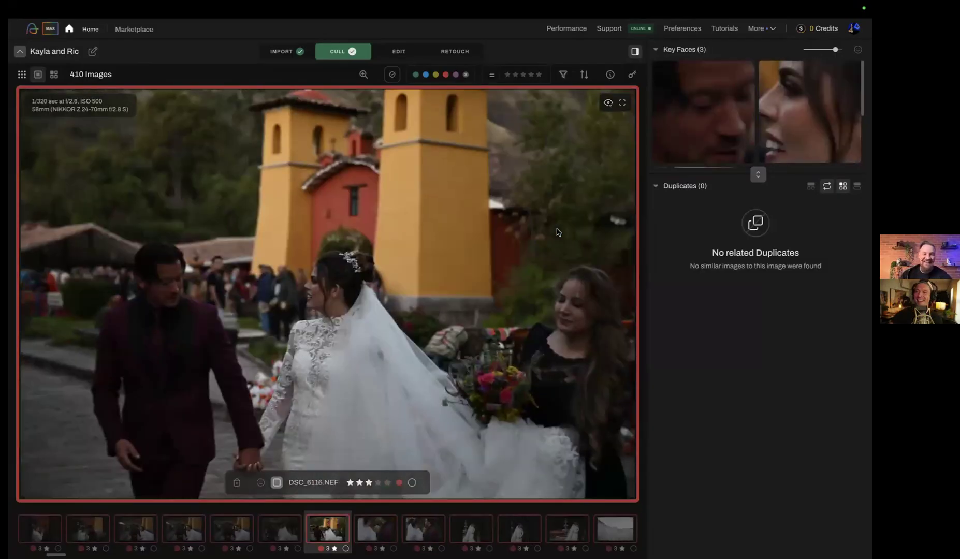
key("Right")
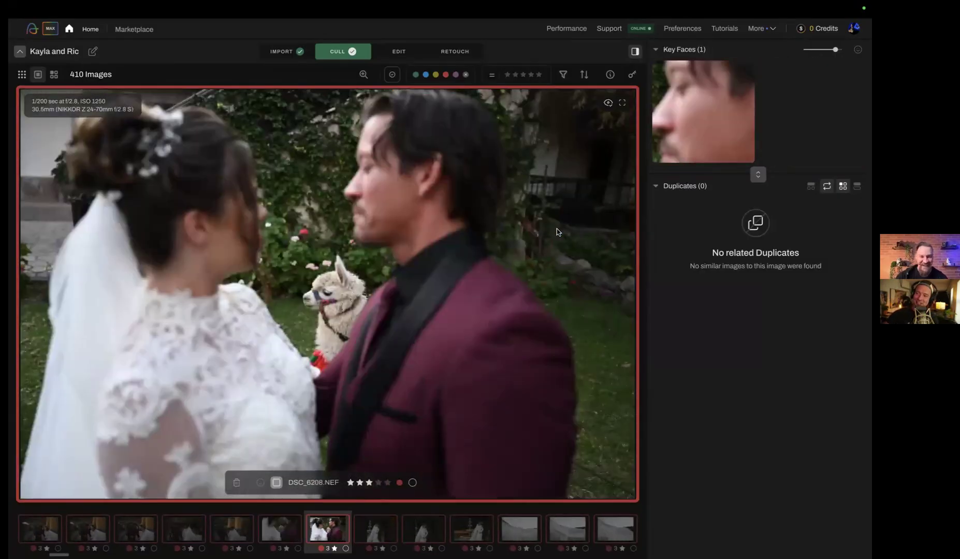
key("Right")
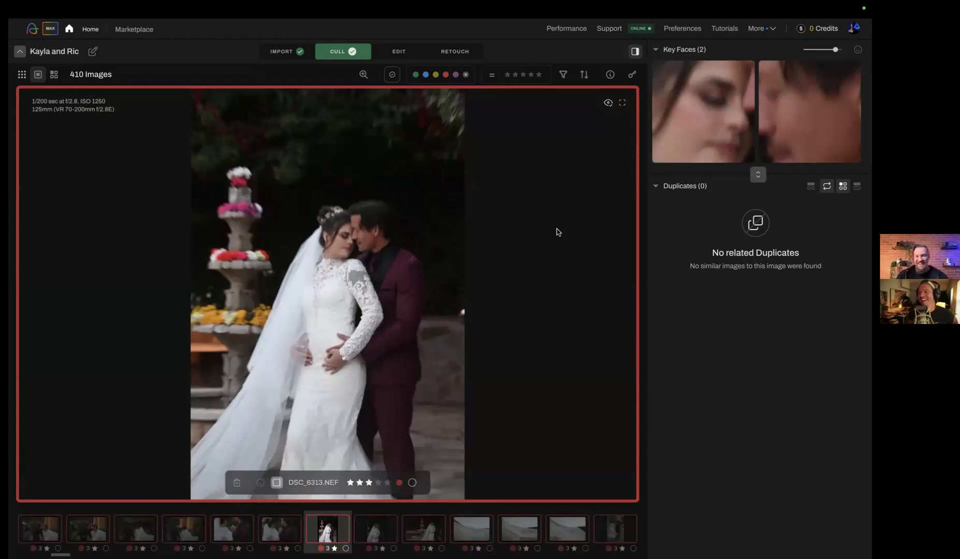
key("Right")
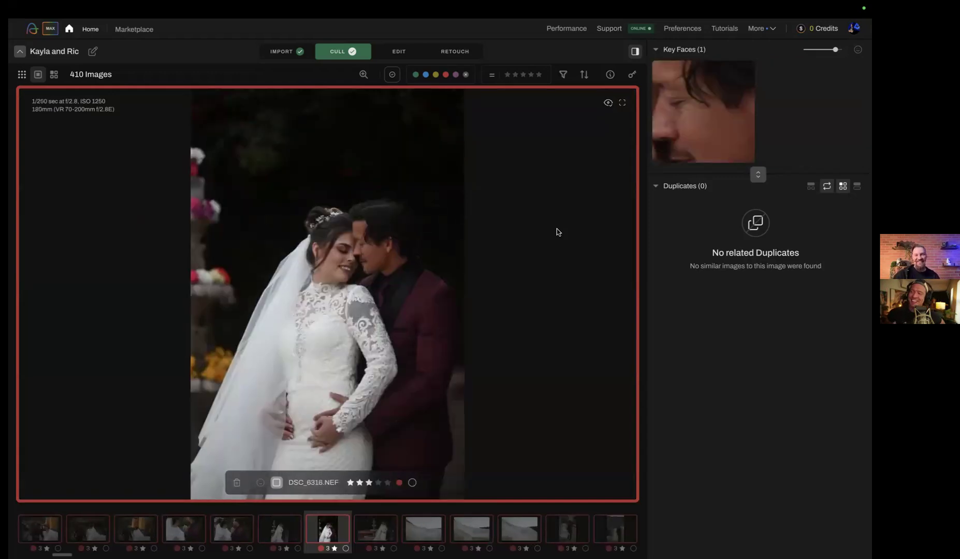
key("Left")
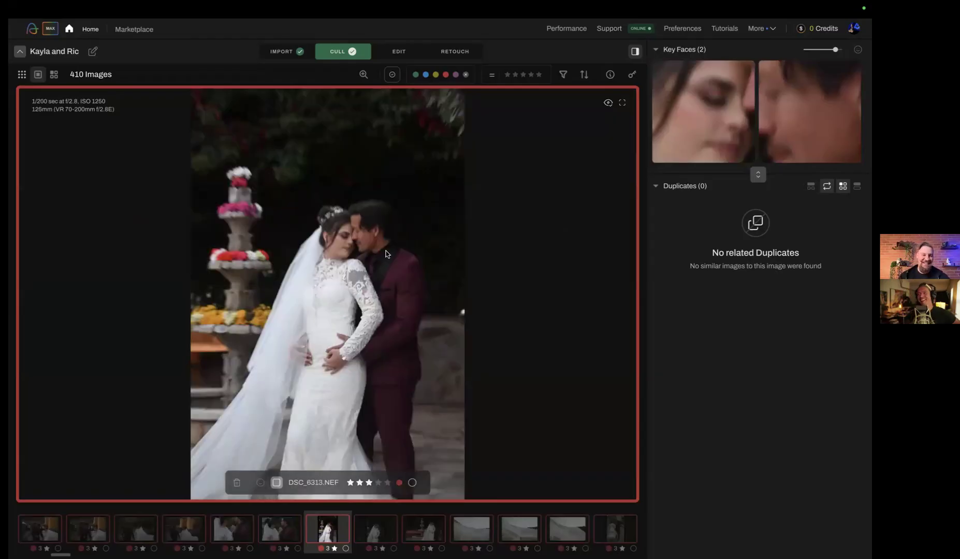
key("g")
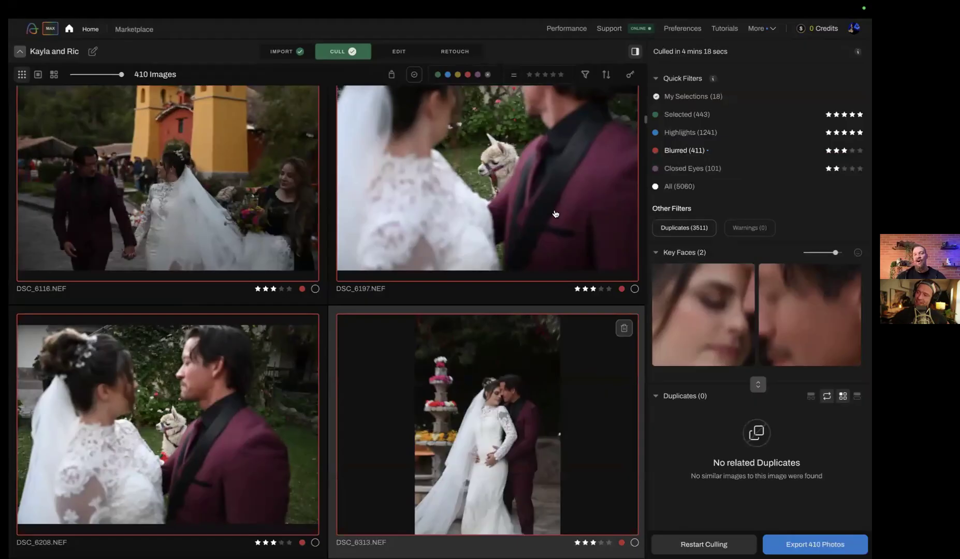
Filter the photos to Selected and browse from the shoe details through the makeup shots to the dressing shots
scroll(529, 242, "up", 15)
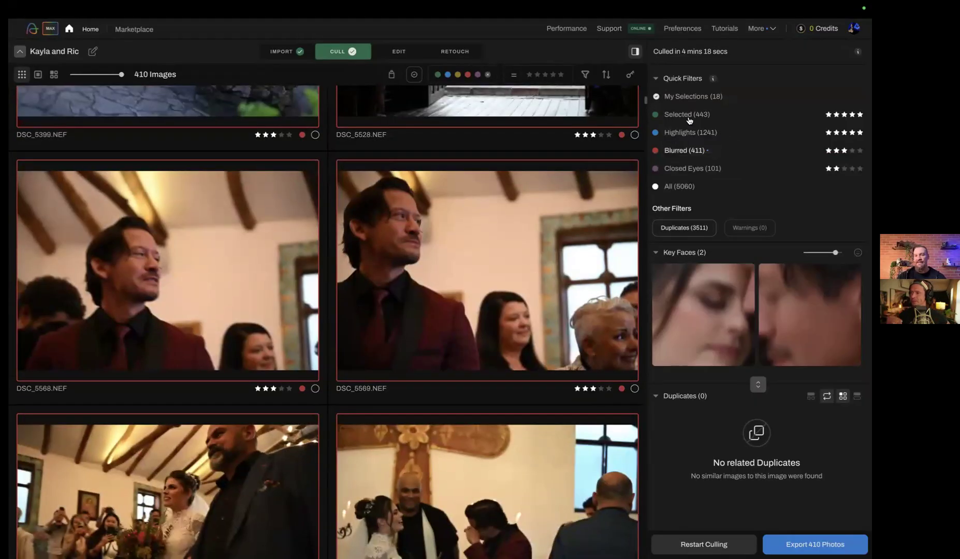
left_click(689, 115)
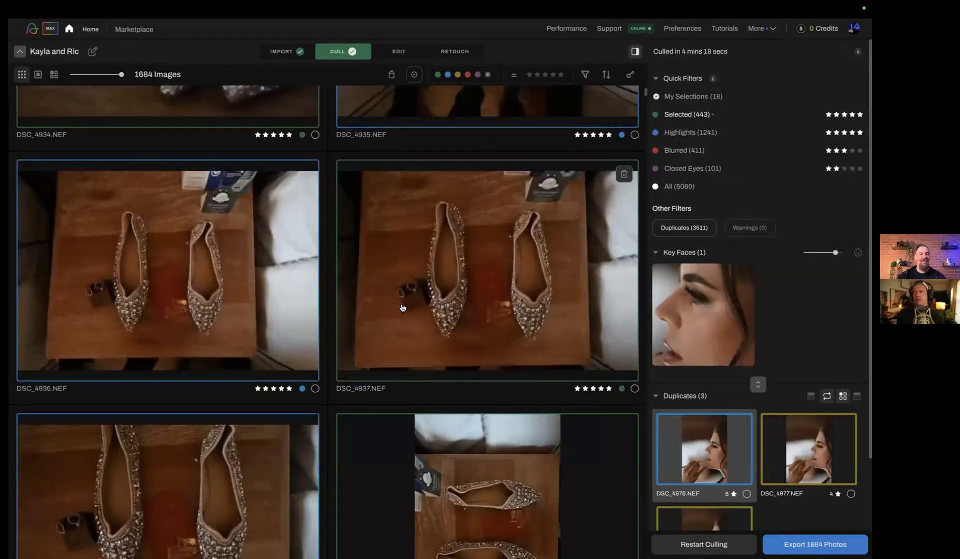
scroll(403, 308, "up", 5)
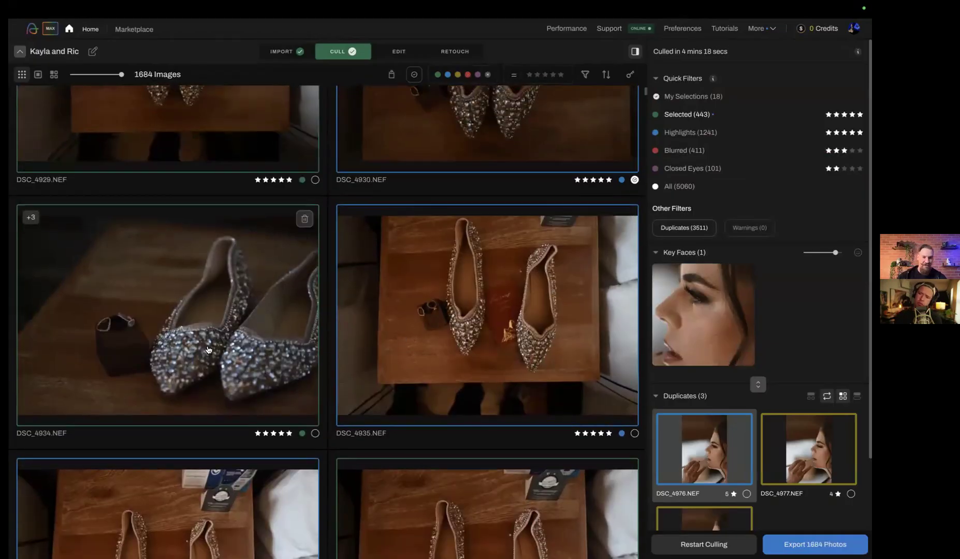
scroll(208, 350, "down", 15)
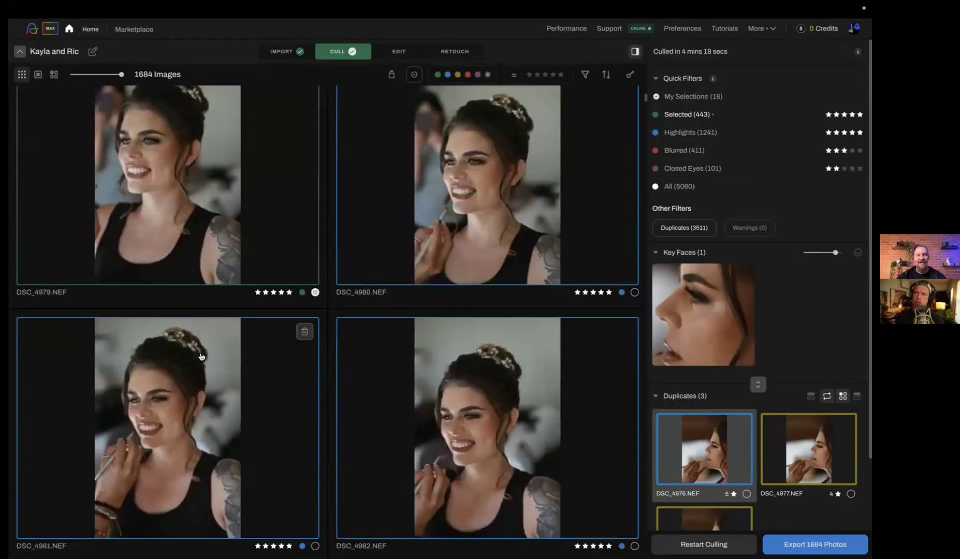
scroll(202, 357, "down", 15)
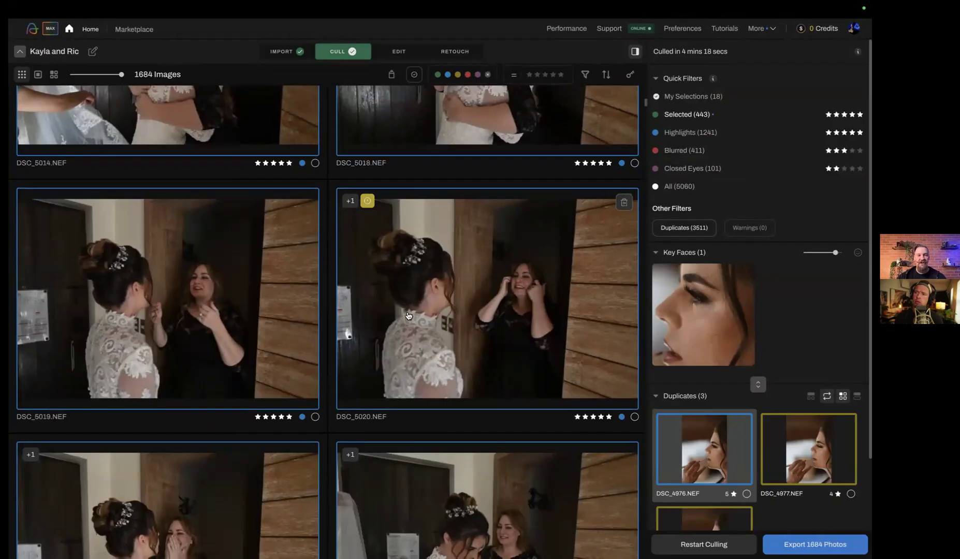
Check the key faces and duplicates of DSC_5020.NEF and DSC_5026.NEF among the emotional dressing shots
left_click(408, 316)
scroll(483, 332, "down", 8)
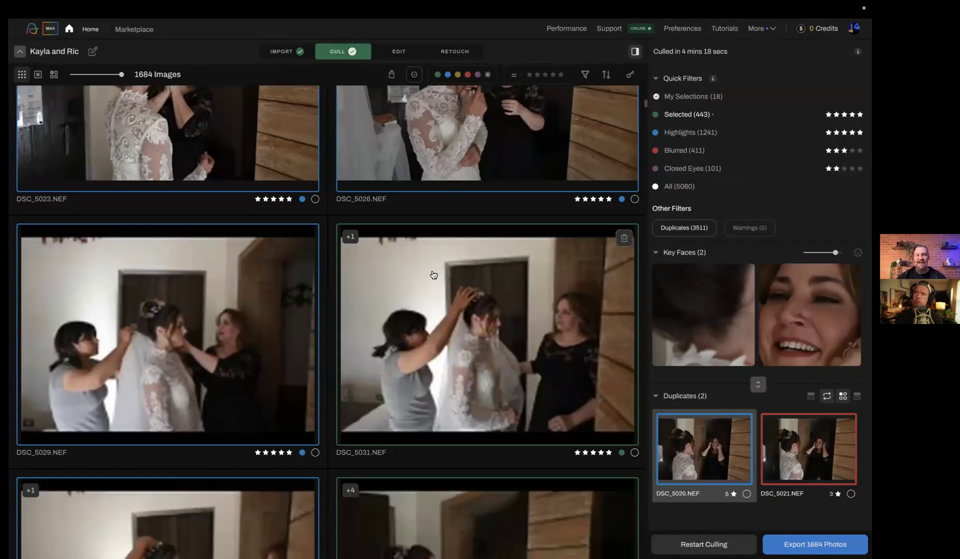
scroll(435, 275, "up", 3)
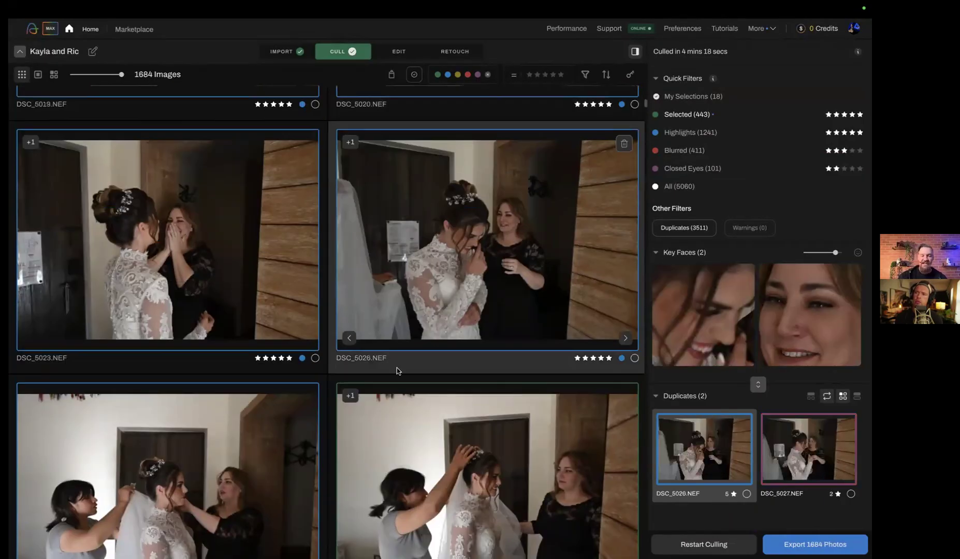
scroll(397, 371, "down", 3)
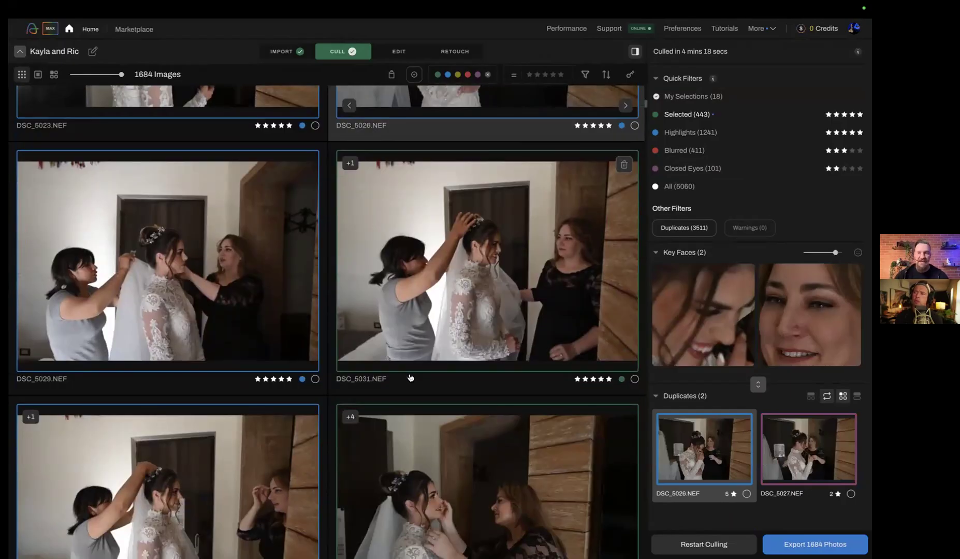
Check the key face of the writing bride photo DSC_5071.NEF and open the reflection shot DSC_5074.NEF in single-image view
scroll(411, 386, "down", 9)
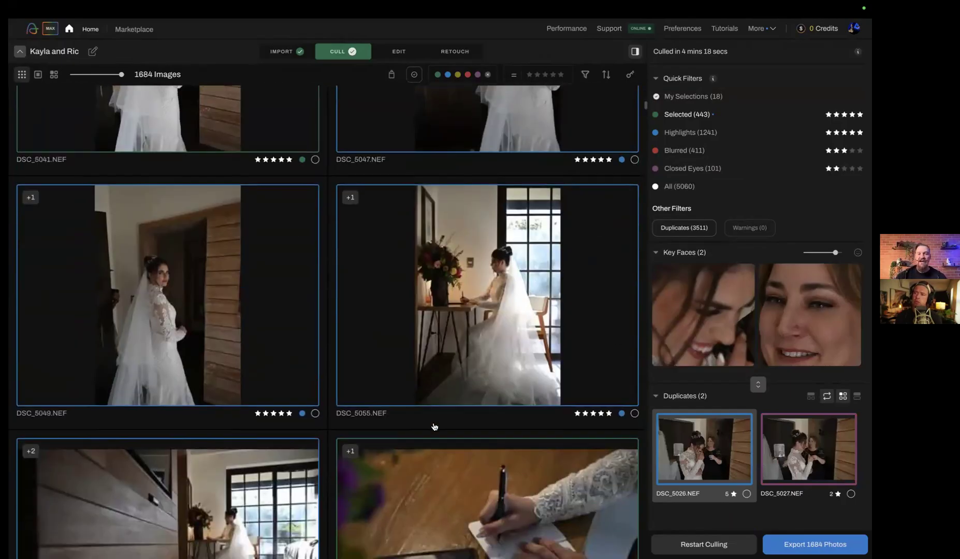
scroll(434, 427, "down", 10)
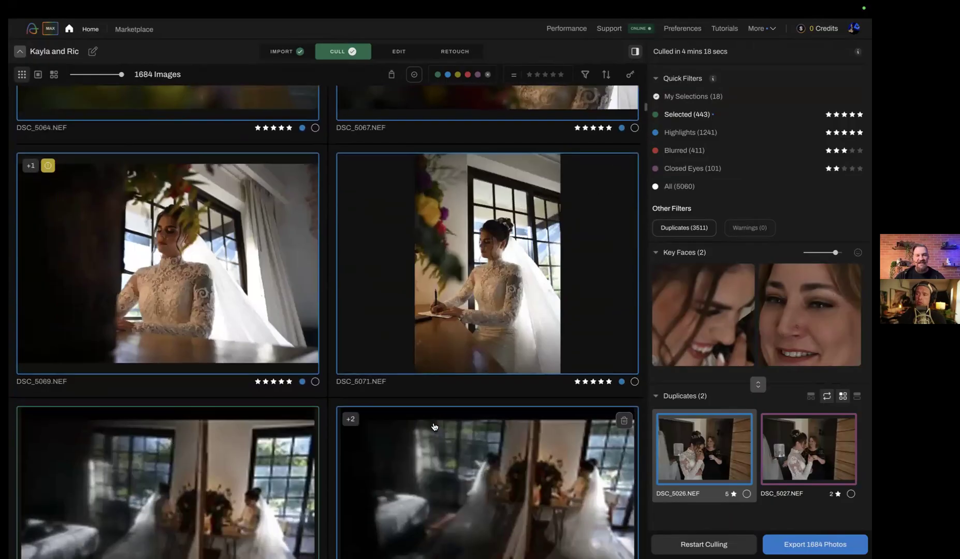
left_click(464, 332)
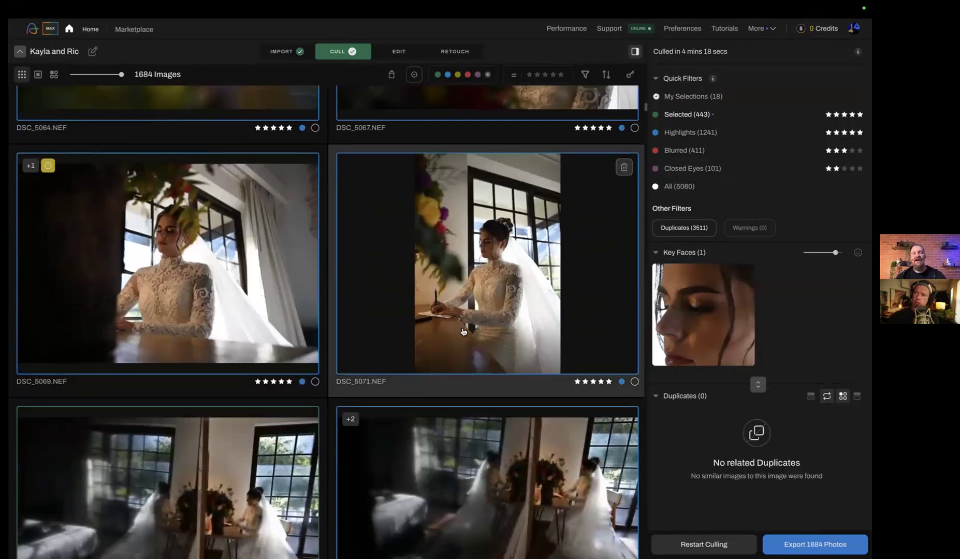
scroll(466, 334, "down", 2)
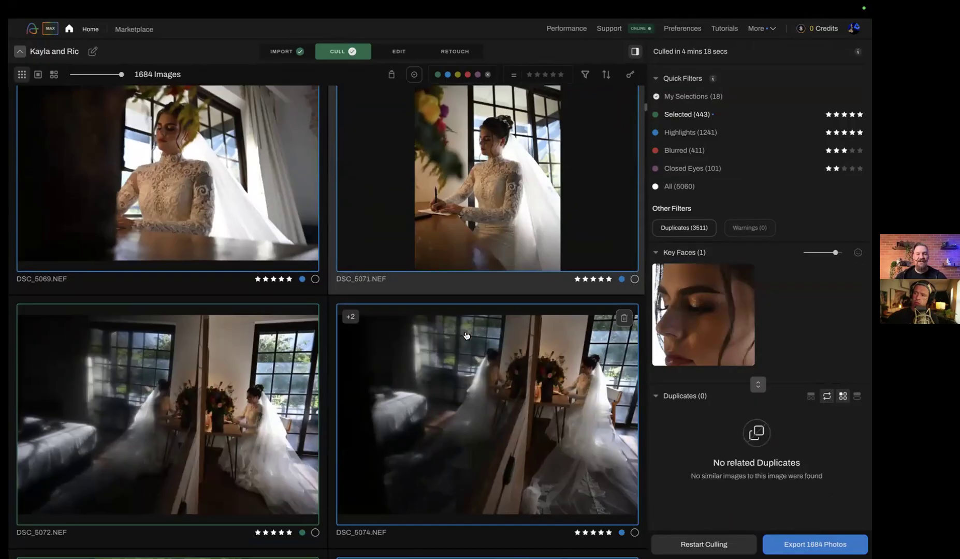
double_click(463, 439)
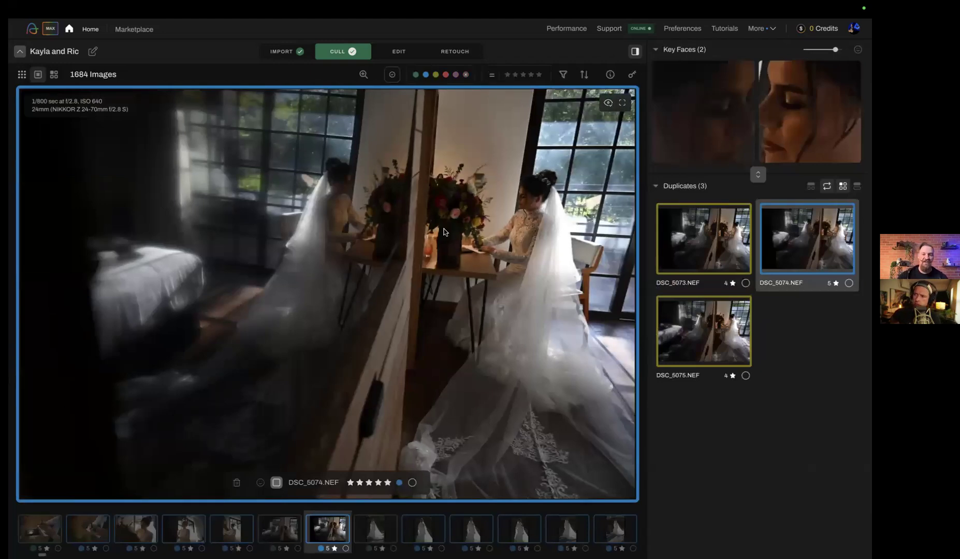
Starting from DSC_5083.NEF, compare the bride's duplicate groups in Survey Mode and rate DSC_5093.NEF five stars
key("Right")
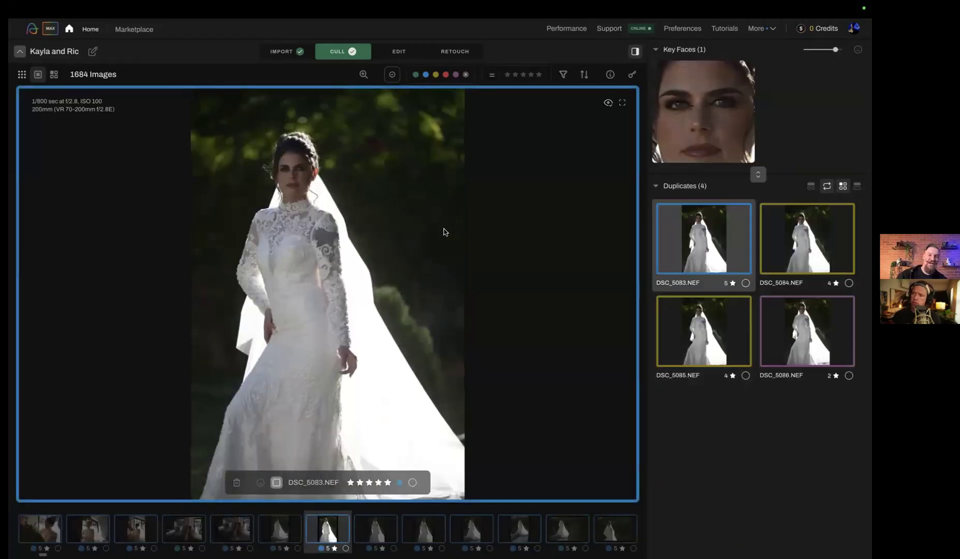
key("s")
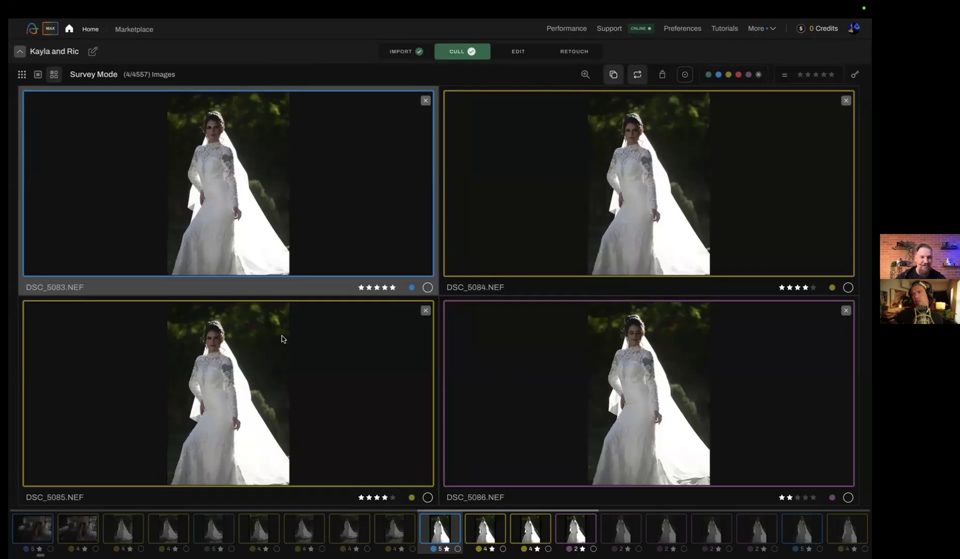
key("Down")
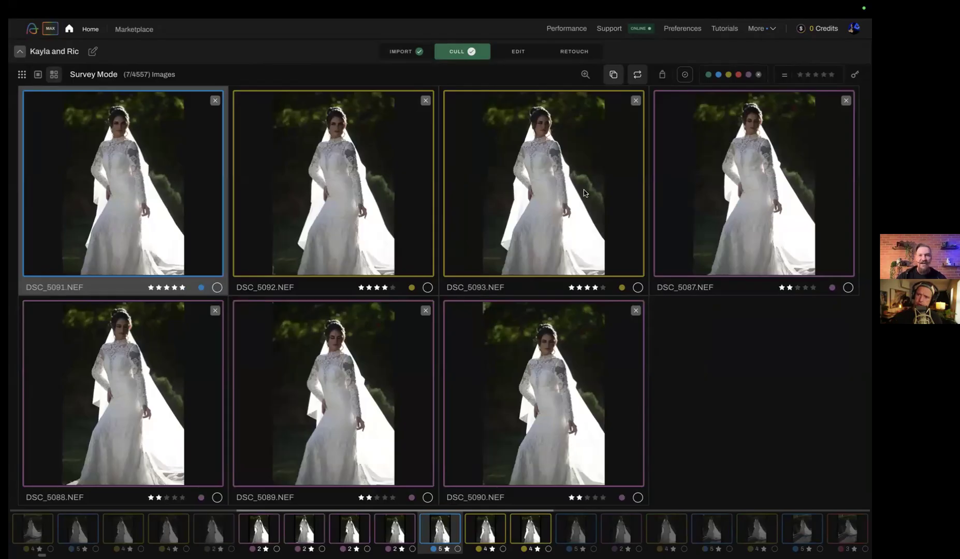
left_click(540, 195)
key("5")
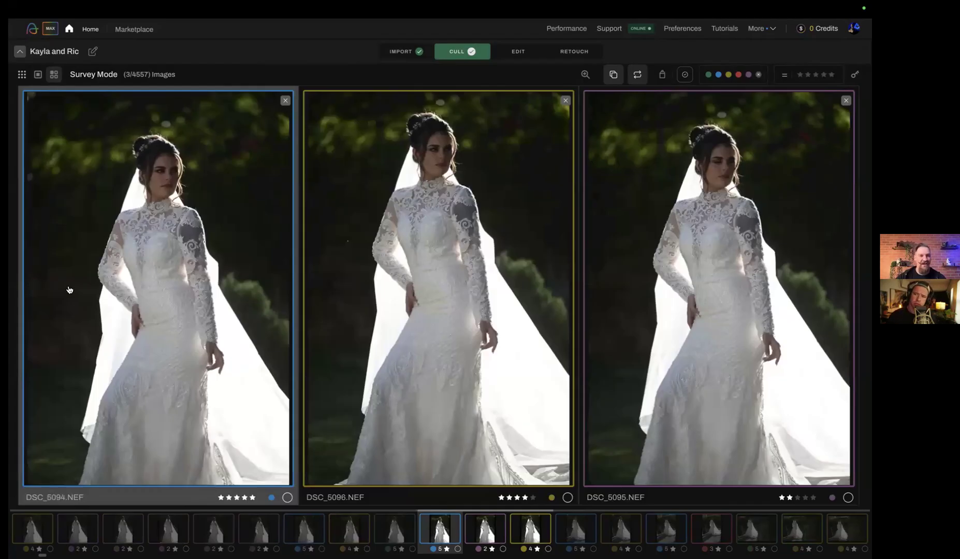
Review the following duplicate groups of the bride's outdoor portraits up to DSC_5104.NEF and return to the grid
key("Right")
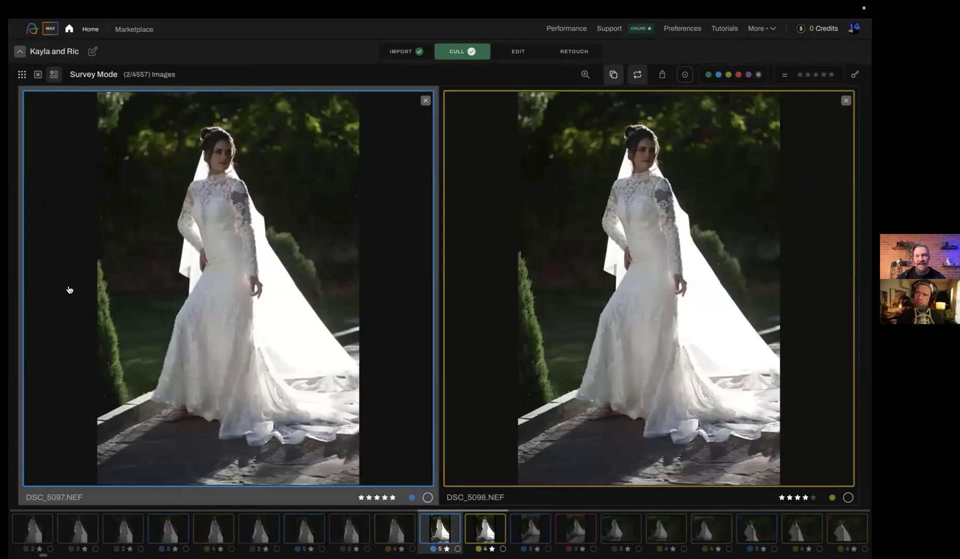
key("Right")
key("Right")
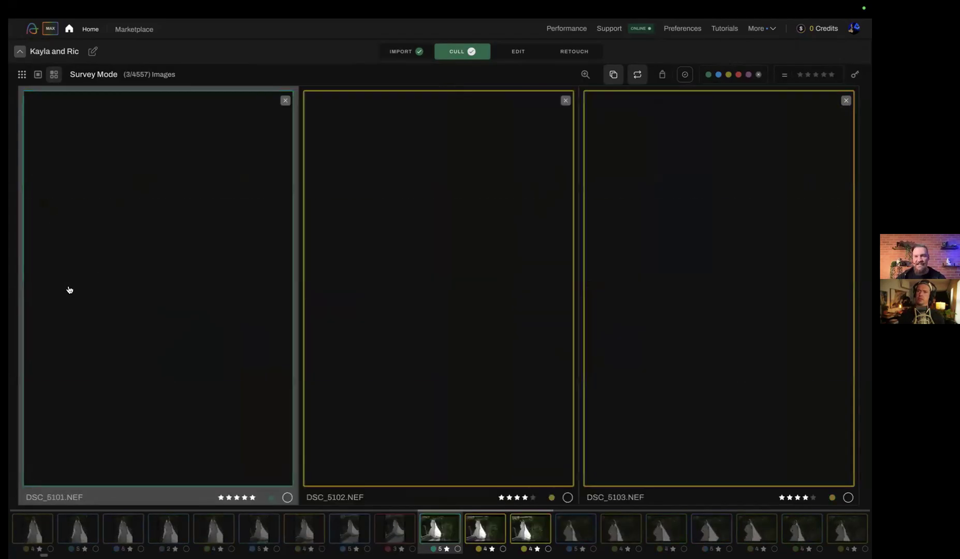
key("Right")
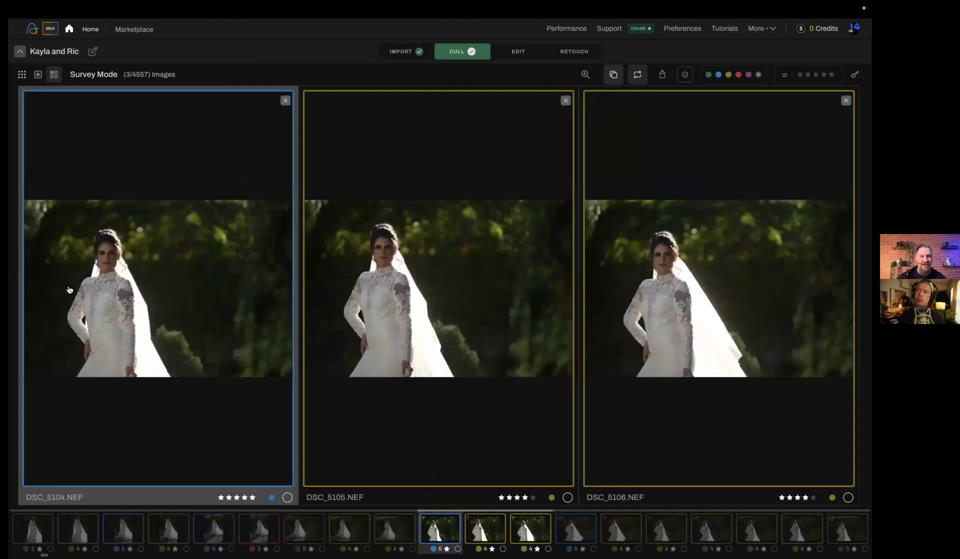
key("Escape")
key("Escape")
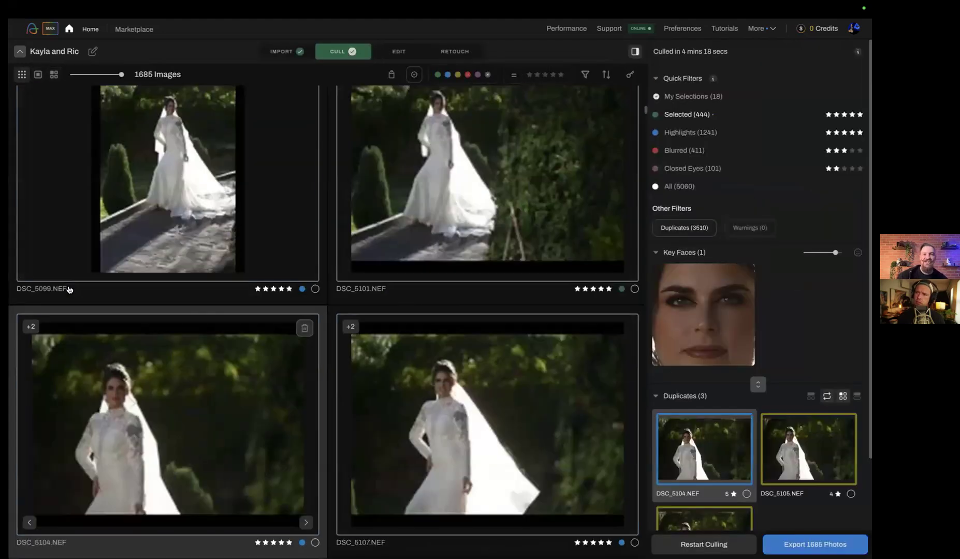
Open the cull results of the album showing the couple in a rust dress and white sweater, and browse its Selected photos
left_click(89, 29)
scroll(389, 288, "down", 10)
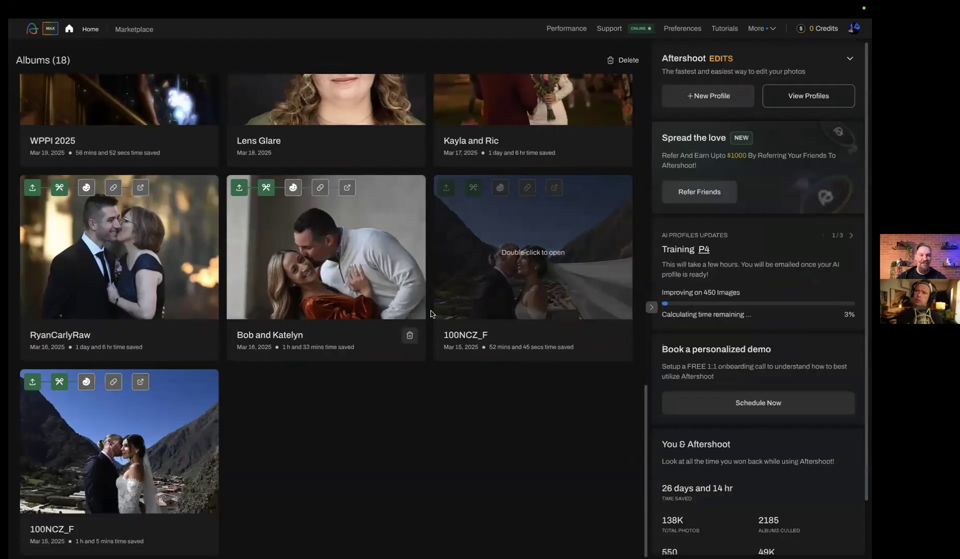
double_click(339, 253)
left_click(346, 52)
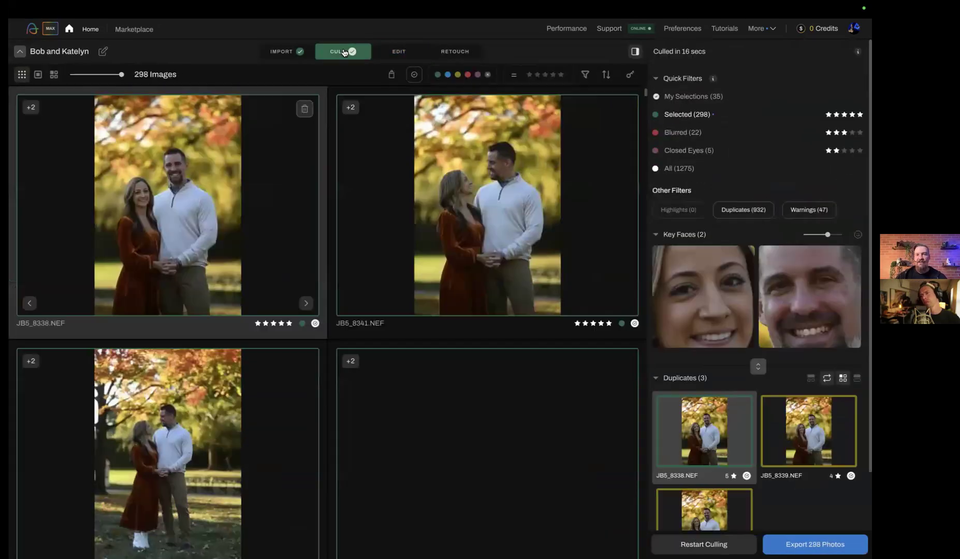
scroll(522, 303, "down", 8)
scroll(522, 303, "down", 10)
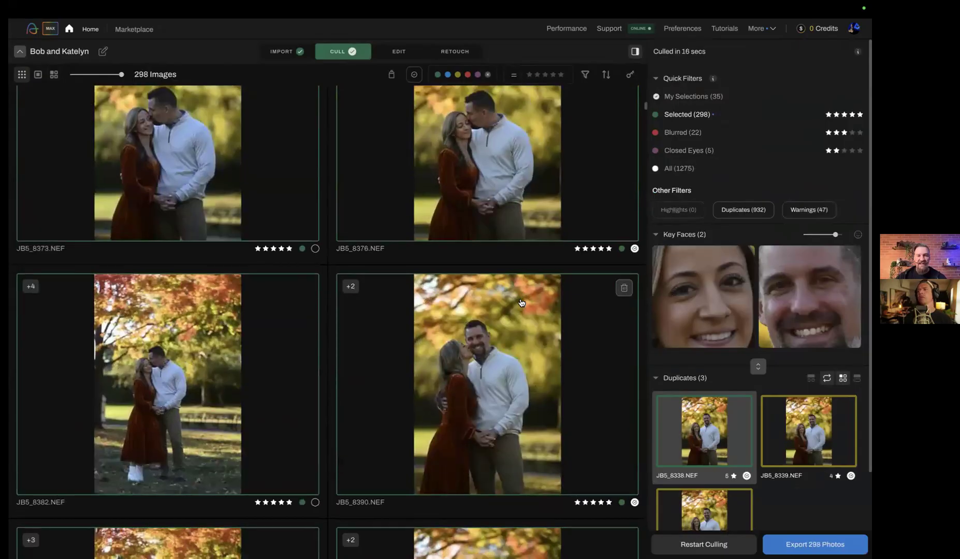
scroll(522, 303, "down", 10)
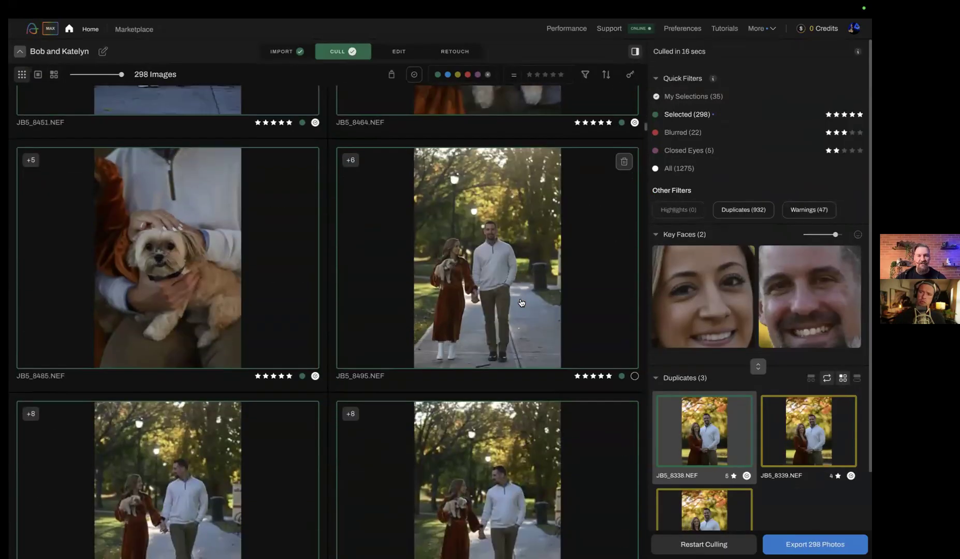
scroll(521, 304, "down", 5)
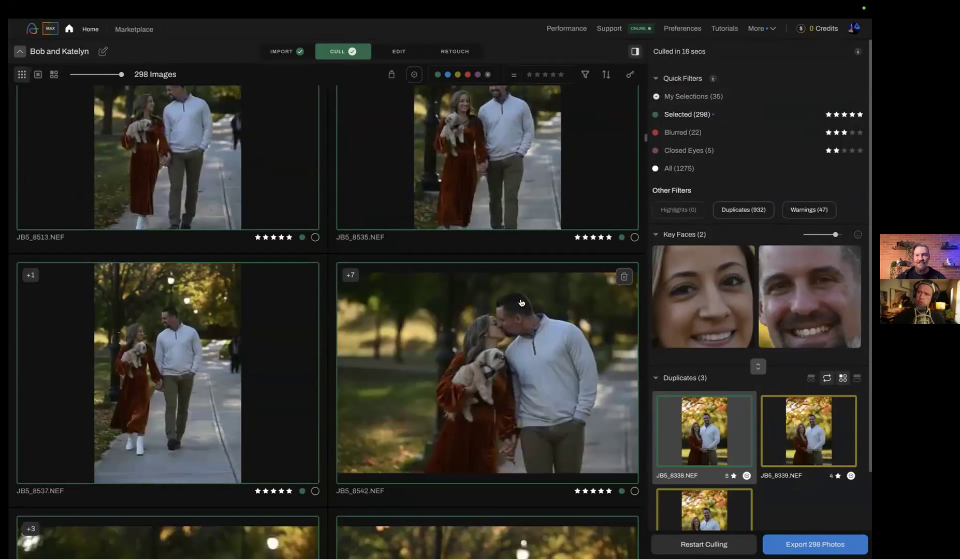
Filter the cull results to the images with warnings and browse through them
left_click(810, 209)
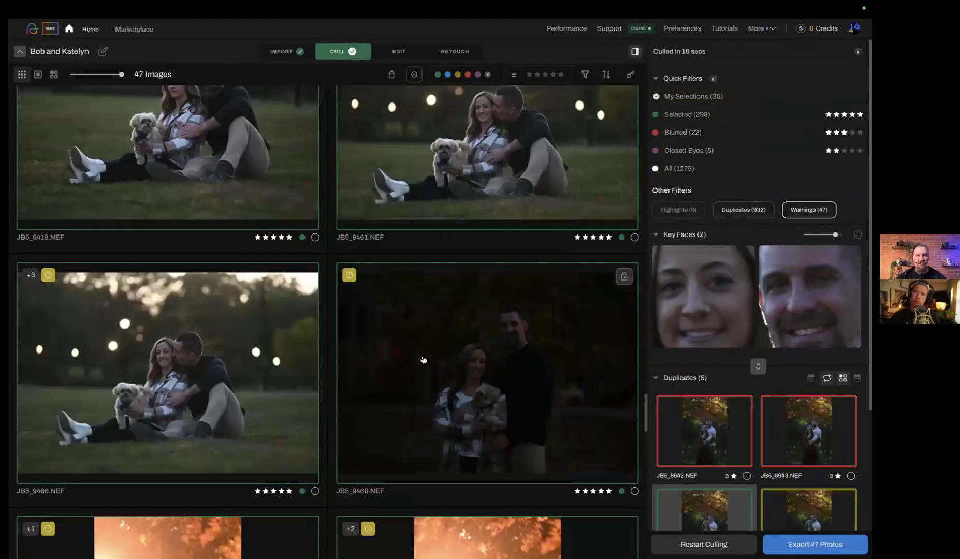
scroll(424, 360, "up", 3)
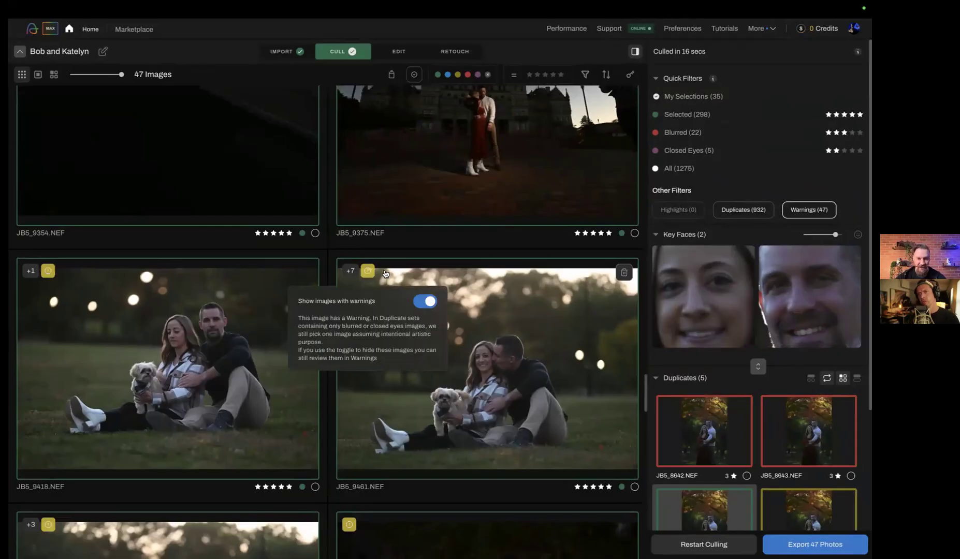
scroll(408, 271, "up", 3)
scroll(407, 271, "up", 10)
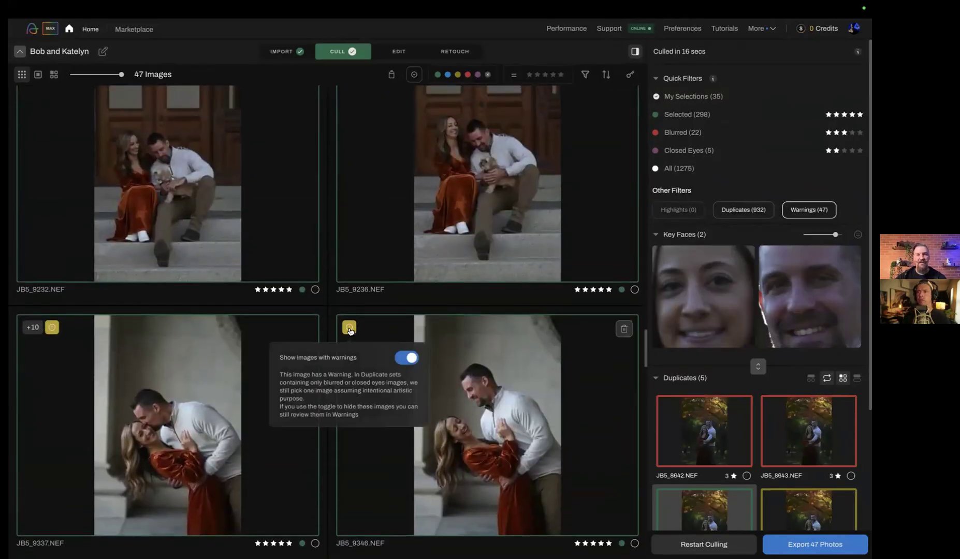
scroll(351, 331, "up", 15)
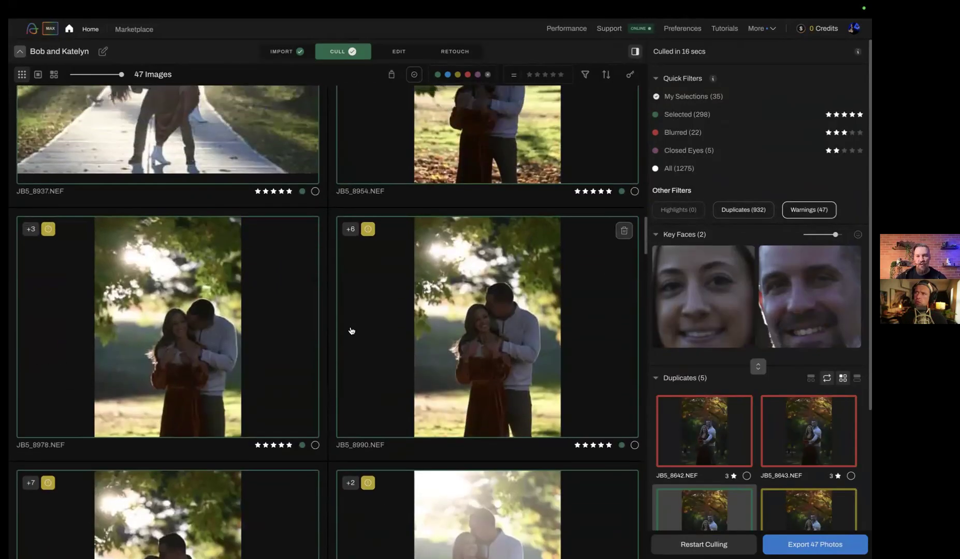
scroll(446, 378, "up", 10)
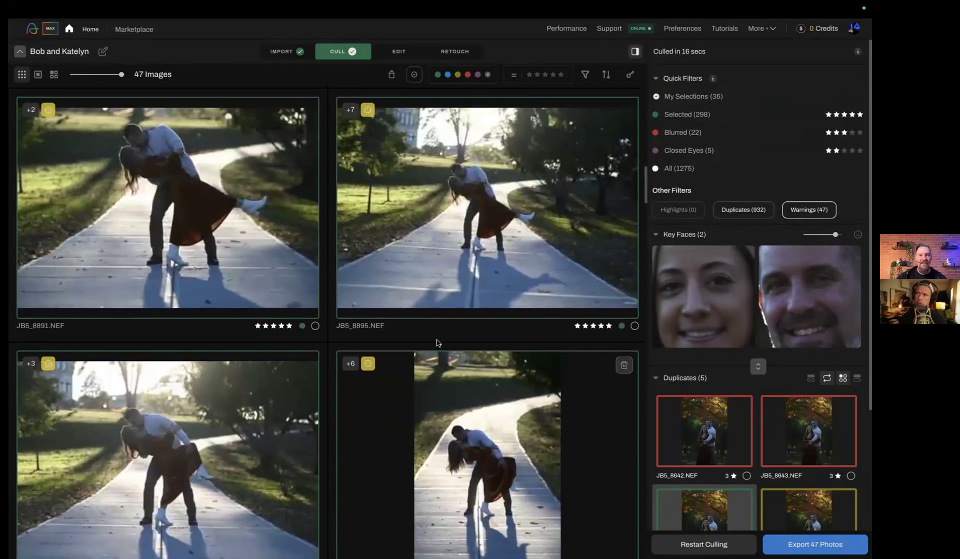
scroll(449, 208, "down", 3)
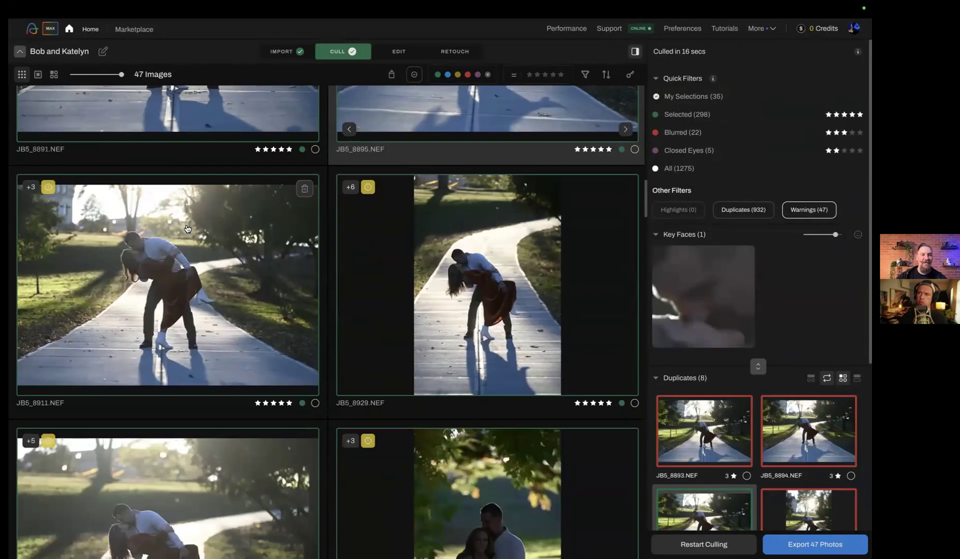
scroll(449, 271, "up", 5)
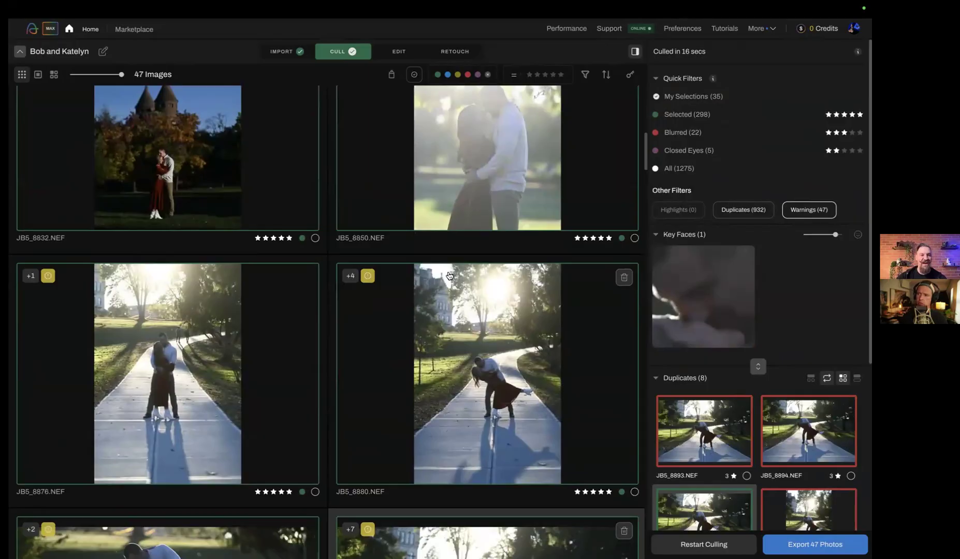
scroll(341, 352, "up", 3)
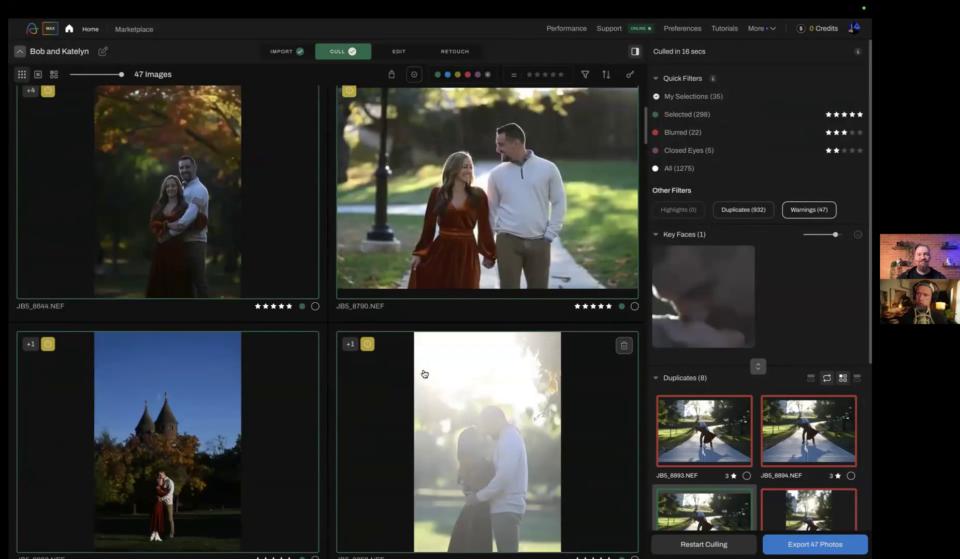
scroll(428, 336, "up", 3)
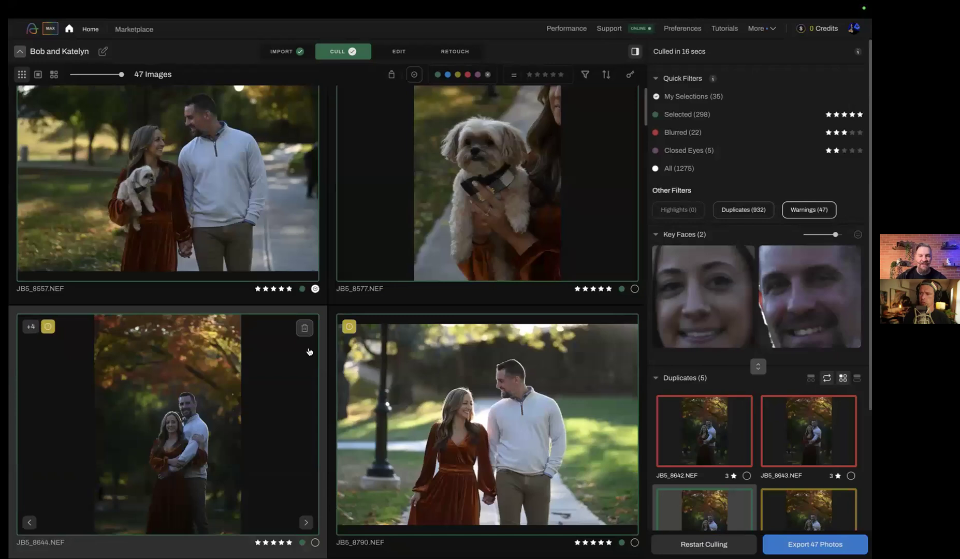
Open the autumn-tree portrait JB5_8644.NEF in single-image view and enlarge its key faces to the maximum size
scroll(174, 363, "down", 2)
double_click(191, 360)
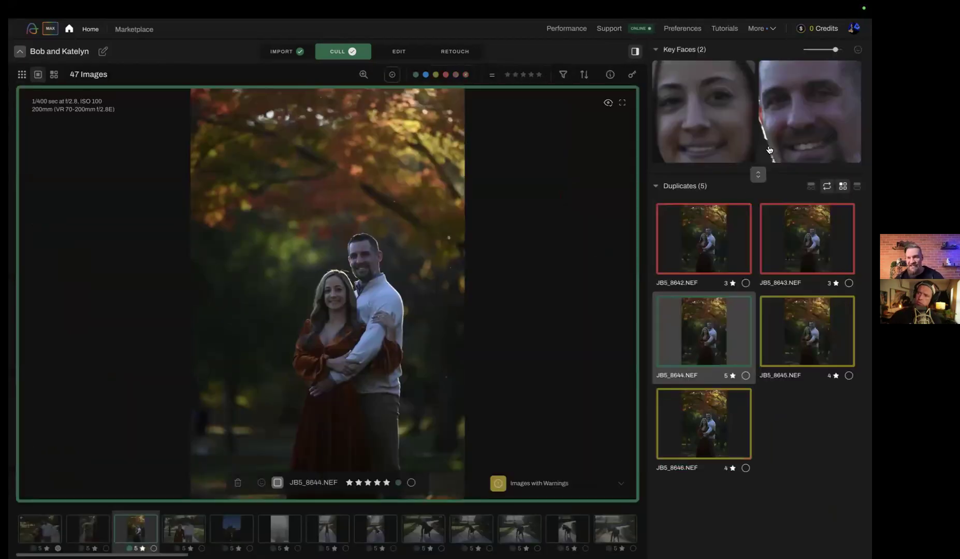
left_click(758, 174)
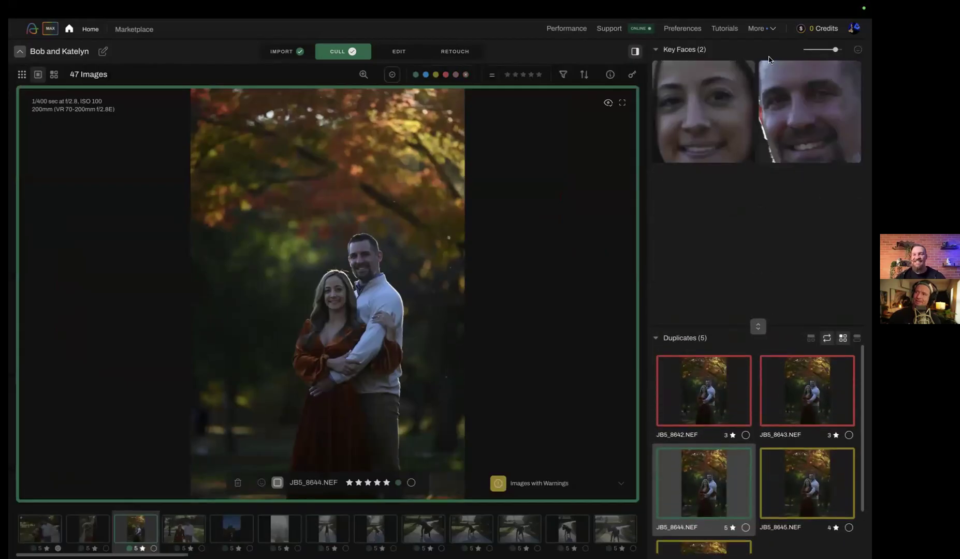
left_click_drag(836, 49, 839, 51)
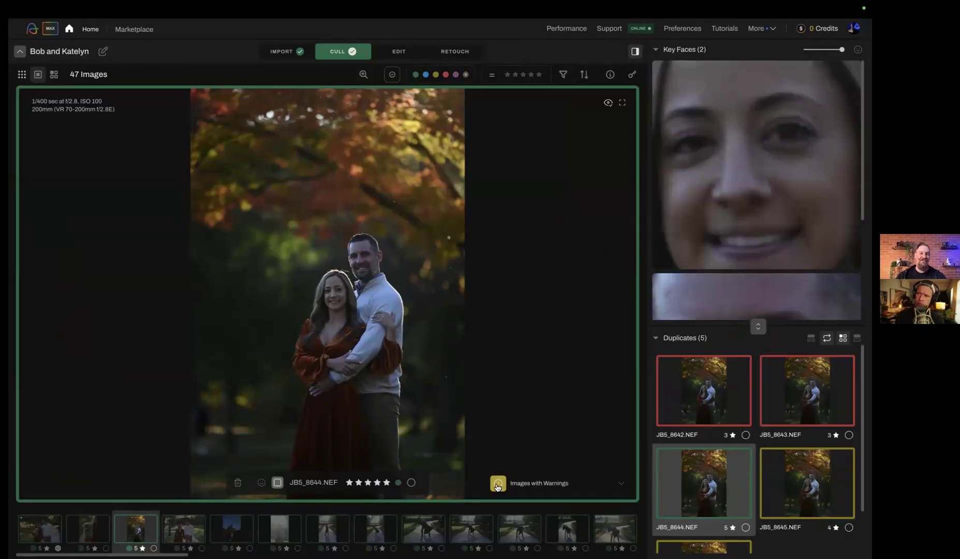
Compare the duplicates JB5_8642.NEF to JB5_8646.NEF of the autumn-tree portrait back and forth, and return to the grid
key("Down")
key("Up")
key("Up")
key("Up")
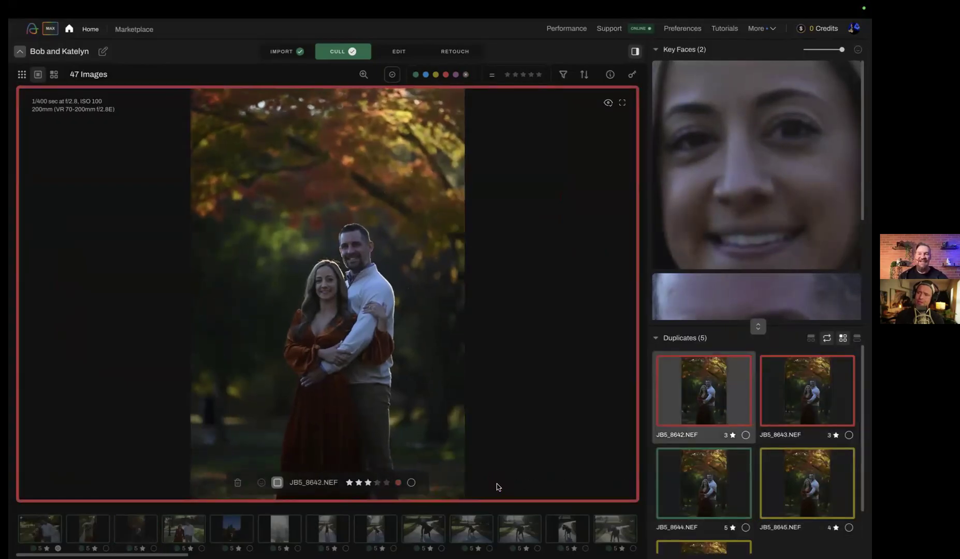
key("Down")
key("Down")
key("Down")
key("Down")
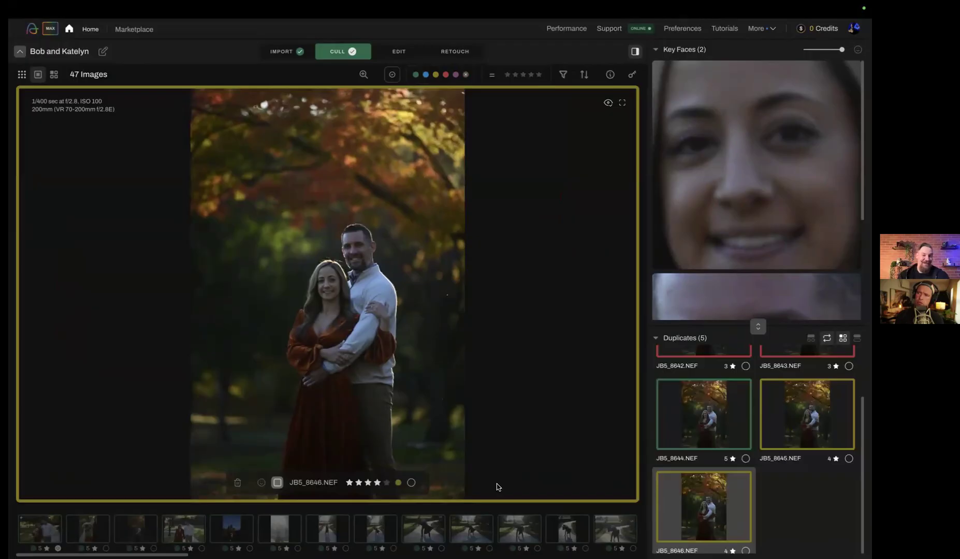
key("Up")
key("Up")
key("Up")
key("Up")
key("Down")
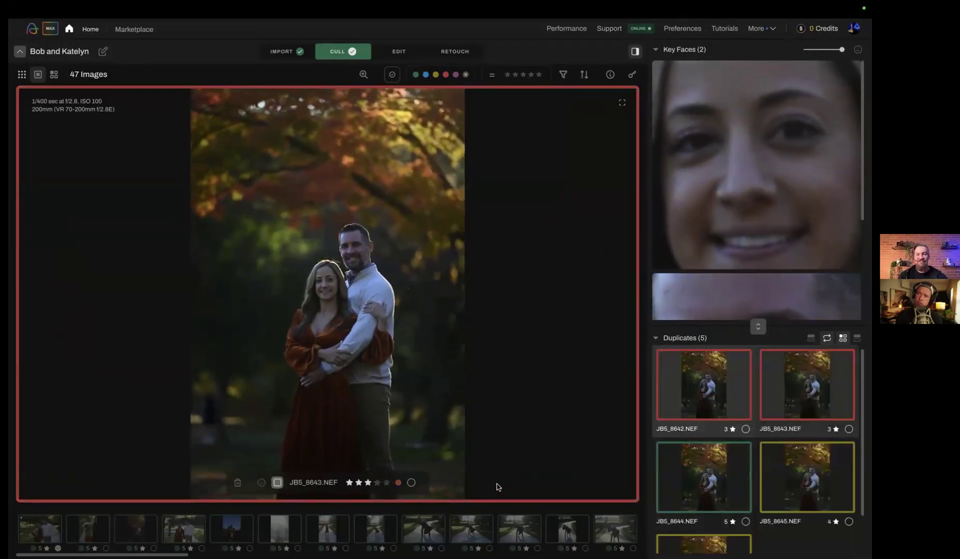
key("Down")
key("Down")
key("Down")
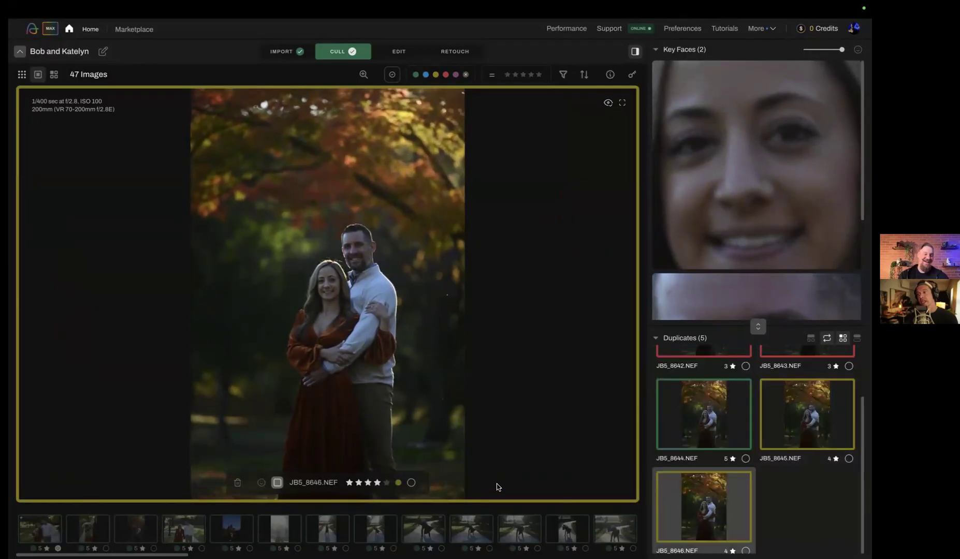
key("g")
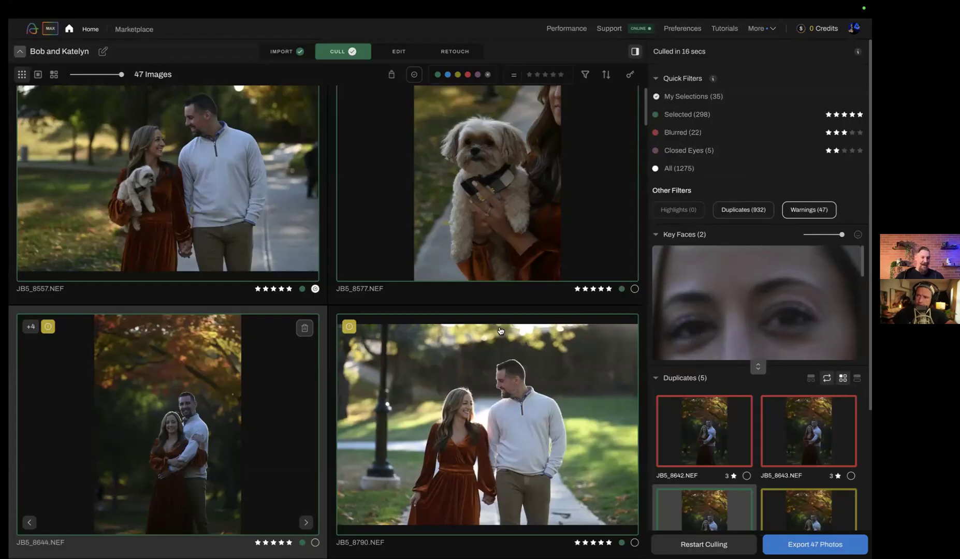
Check the backlit path photos JB5_8876.NEF and JB5_8880.NEF, and clear the star rating and colour label of JB5_8876.NEF
scroll(497, 340, "down", 10)
scroll(495, 349, "down", 4)
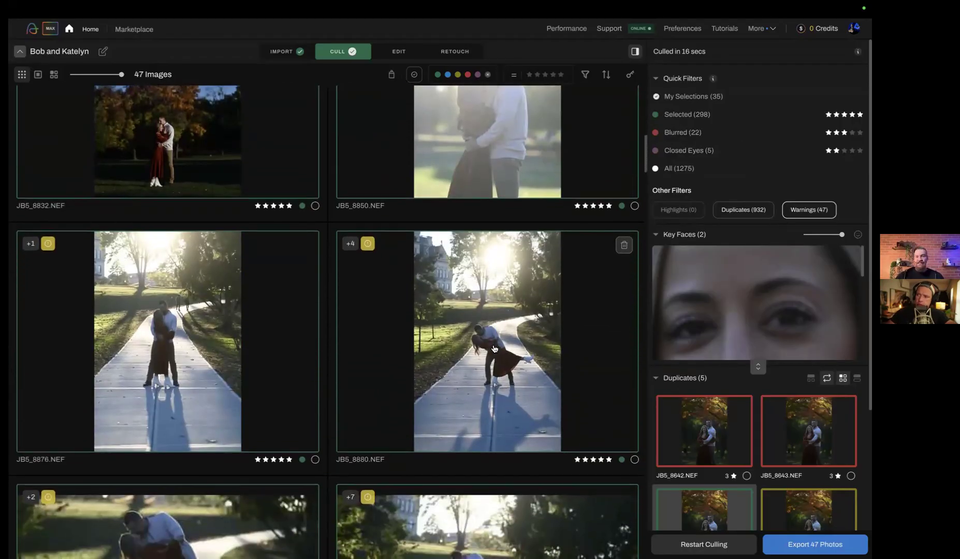
scroll(451, 474, "up", 5)
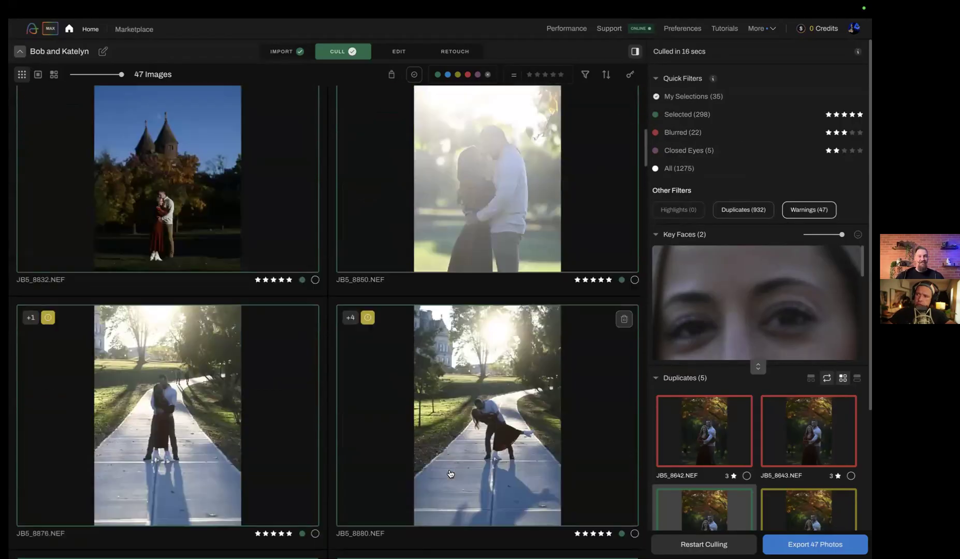
scroll(451, 474, "down", 3)
left_click(198, 270)
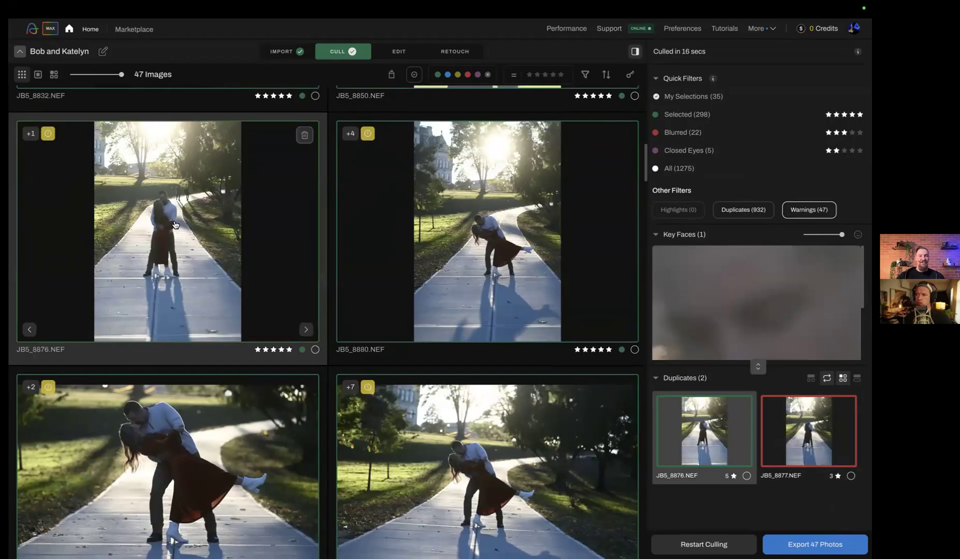
left_click(344, 228)
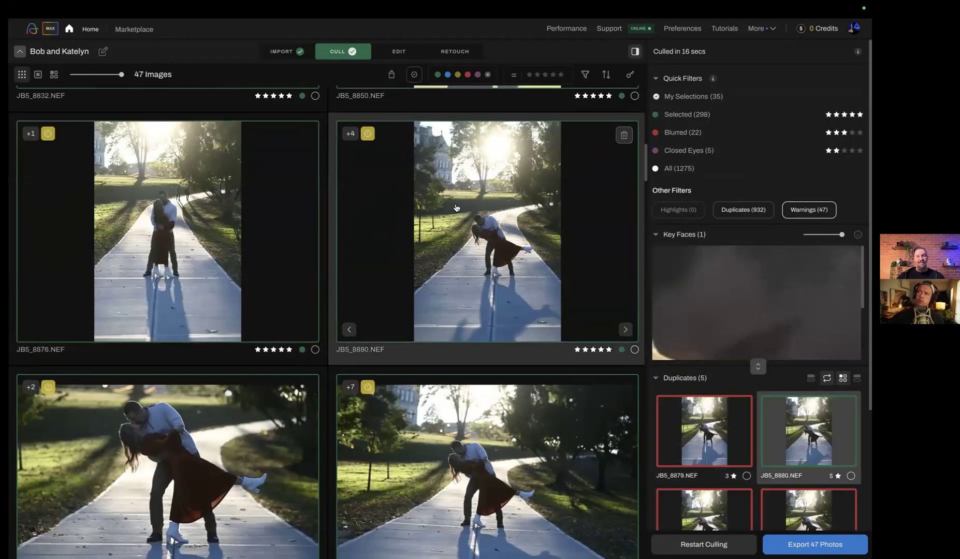
key("Left")
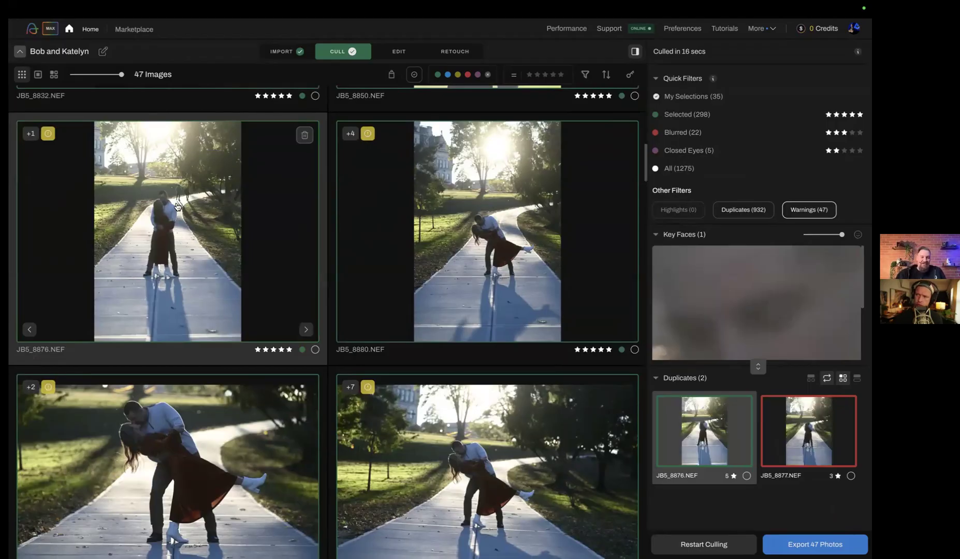
key("x")
scroll(386, 244, "down", 10)
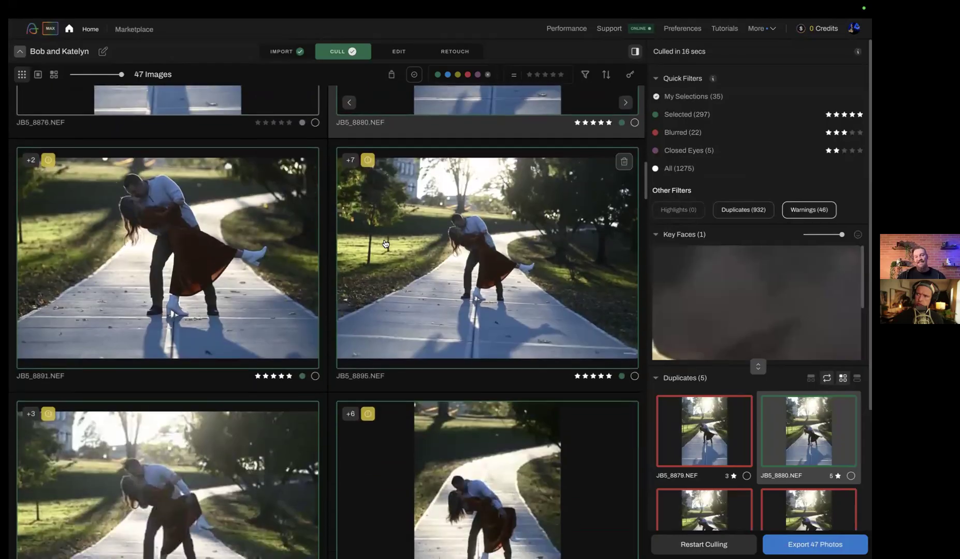
scroll(386, 244, "down", 4)
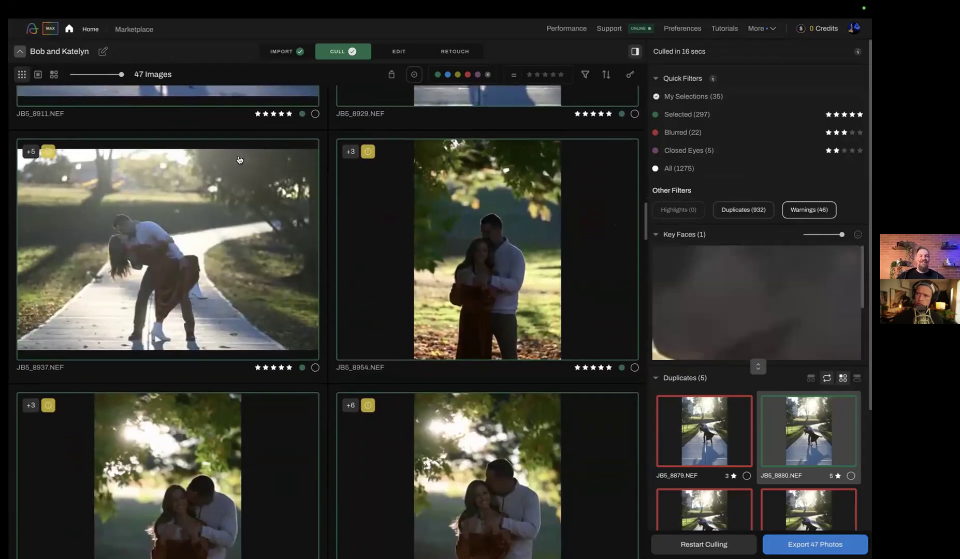
Return to the album overview and open the older of the two wedding albums whose cover shows a man kissing a woman's cheek
left_click(90, 29)
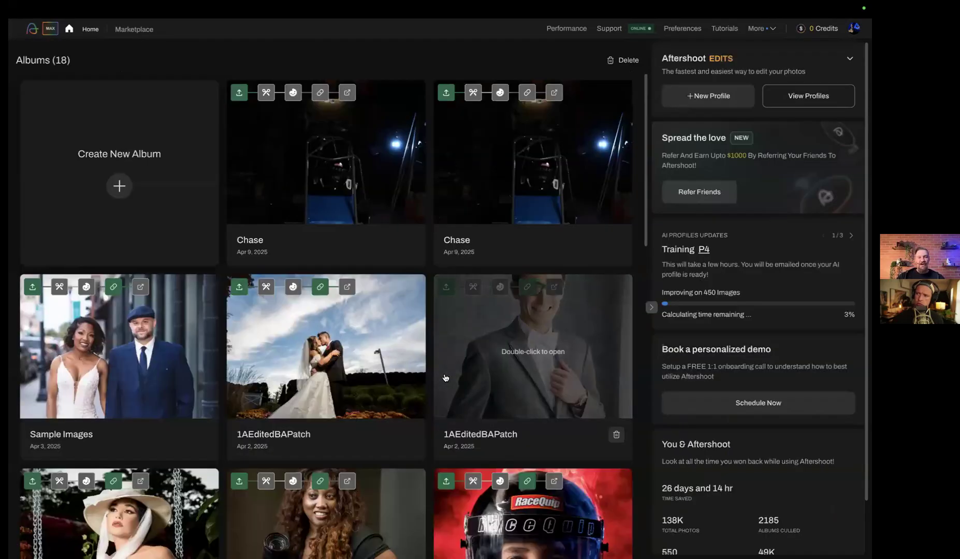
scroll(446, 378, "down", 3)
scroll(445, 378, "down", 6)
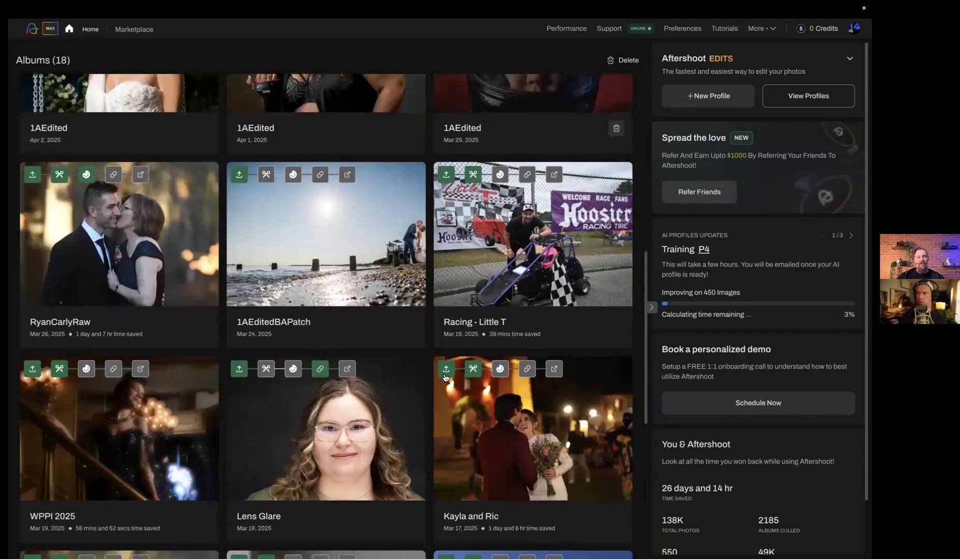
scroll(445, 378, "down", 2)
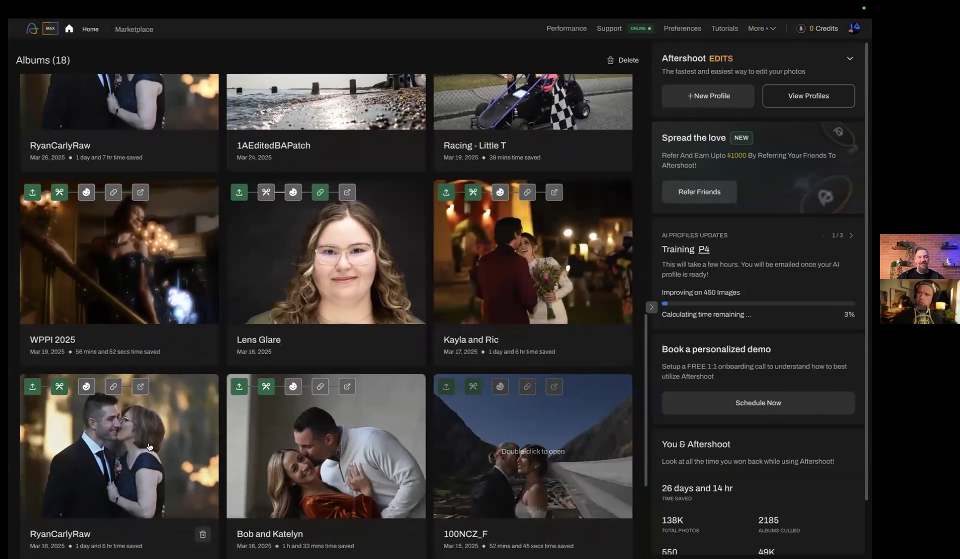
double_click(149, 447)
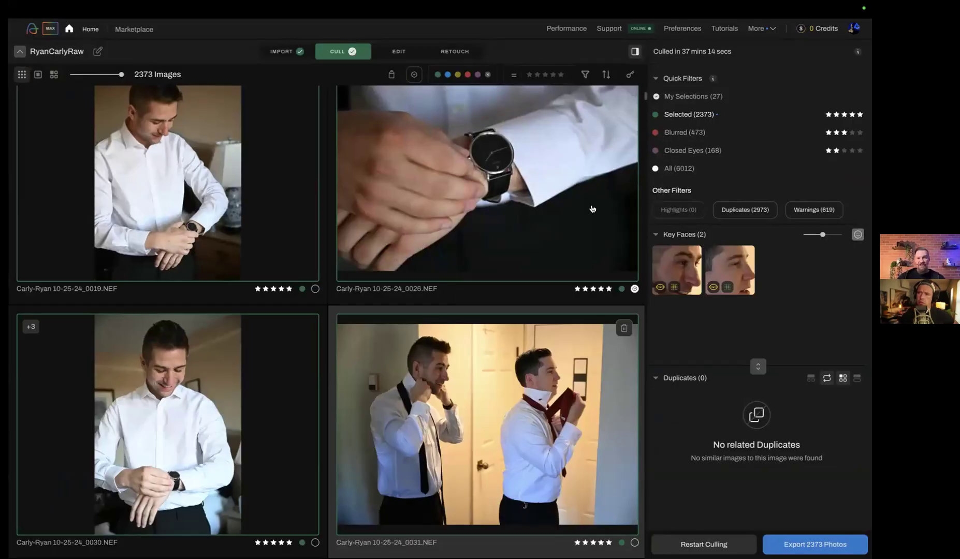
Browse the Selected photos of the groom getting ready and select the close-up of his wristwatch
scroll(520, 310, "up", 3)
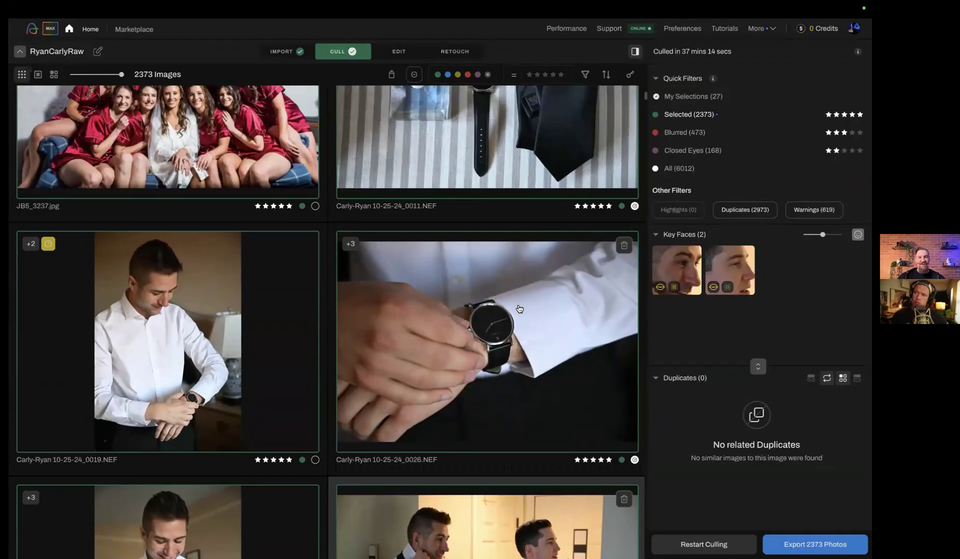
scroll(519, 309, "up", 8)
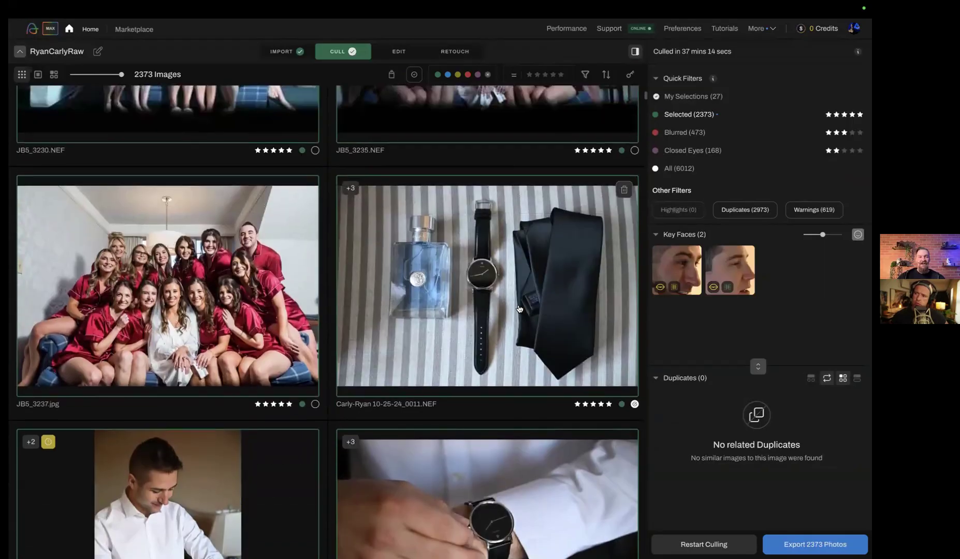
scroll(520, 310, "down", 10)
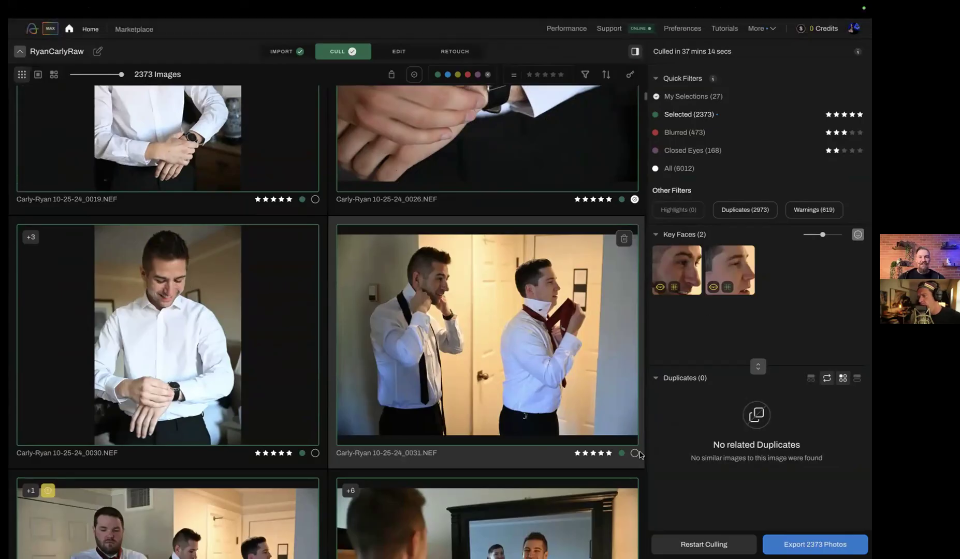
left_click(592, 167)
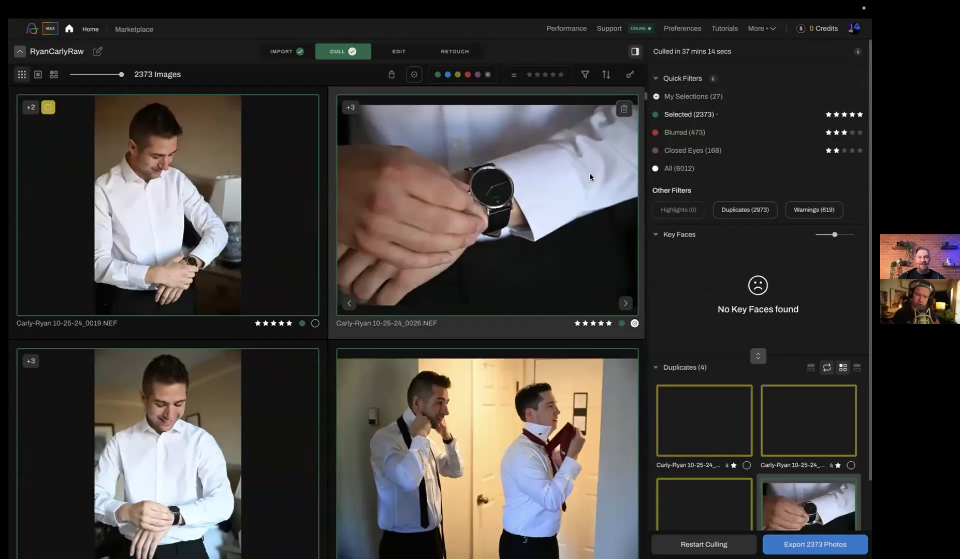
Turn on Spray Can Mode and apply it to the close-up of the groom's wristwatch
left_click(391, 75)
left_click(625, 74)
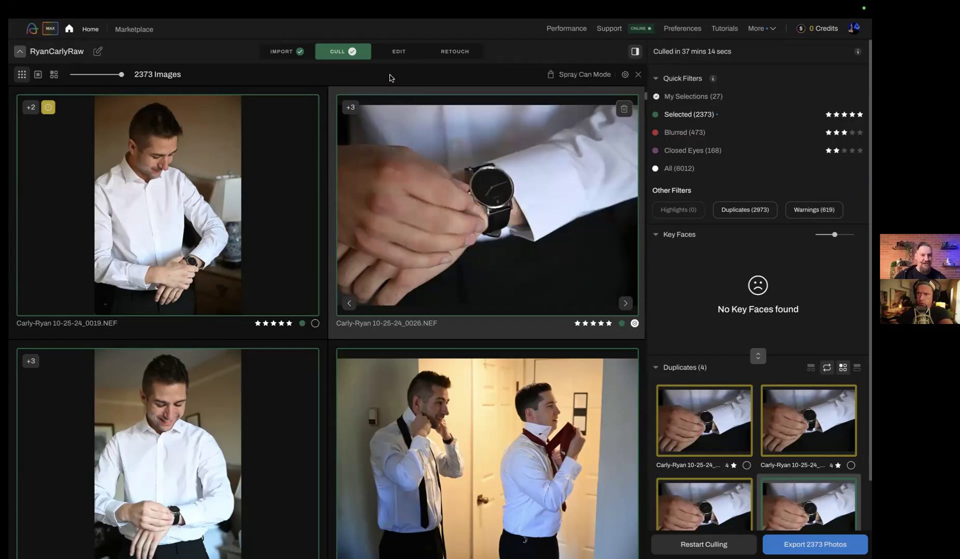
mouse_move(627, 78)
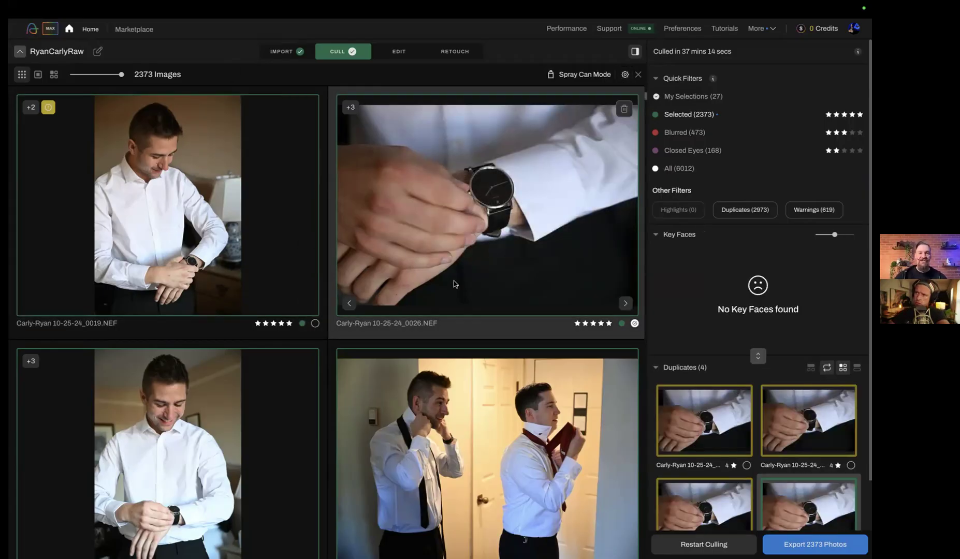
left_click(481, 200)
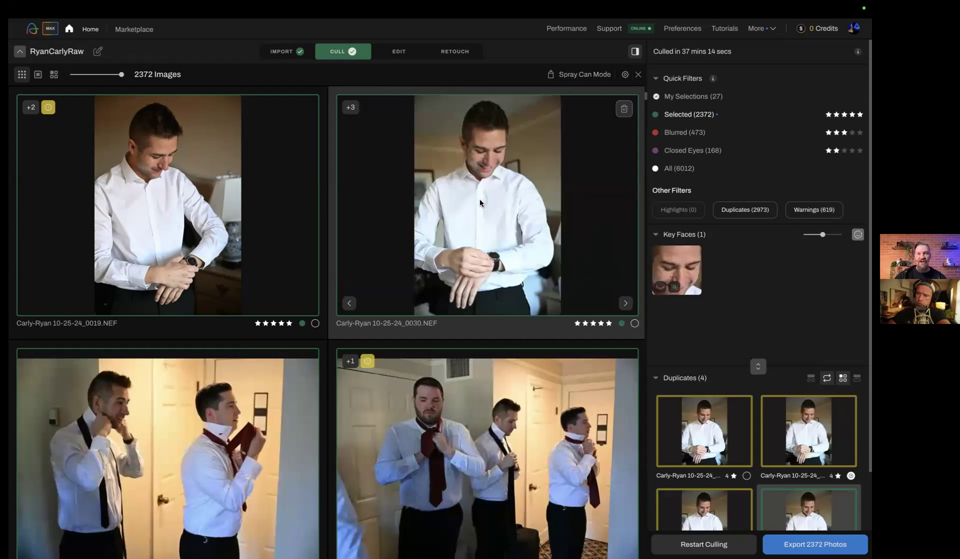
Make duplicate 0027 the five-star pick in place of photo 0030 of the groom, and browse on to photo 0034 of three men tying ties
key("Down")
key("5")
key("Down")
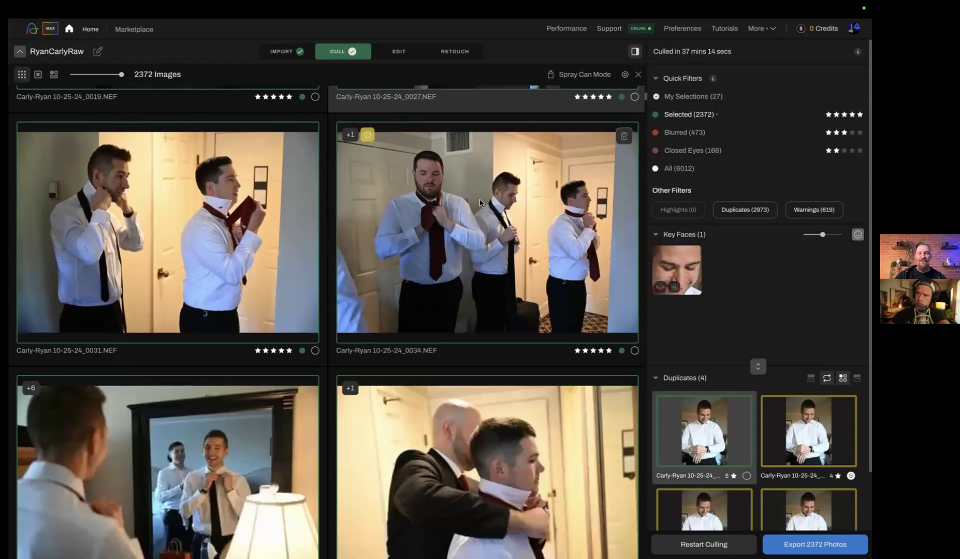
key("Left")
key("Right")
key("Down")
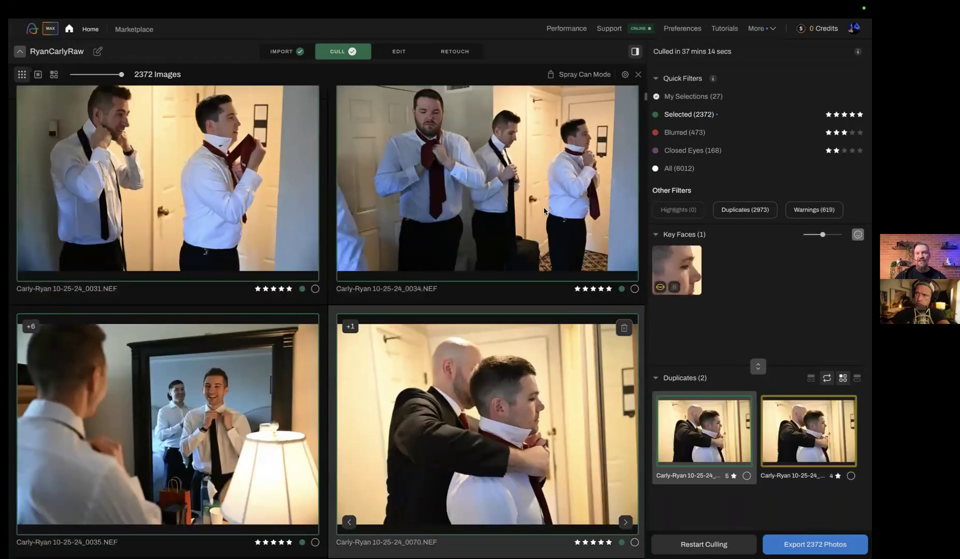
key("Up")
Configure the spray can's left-click action as Add to My Selections
left_click(626, 75)
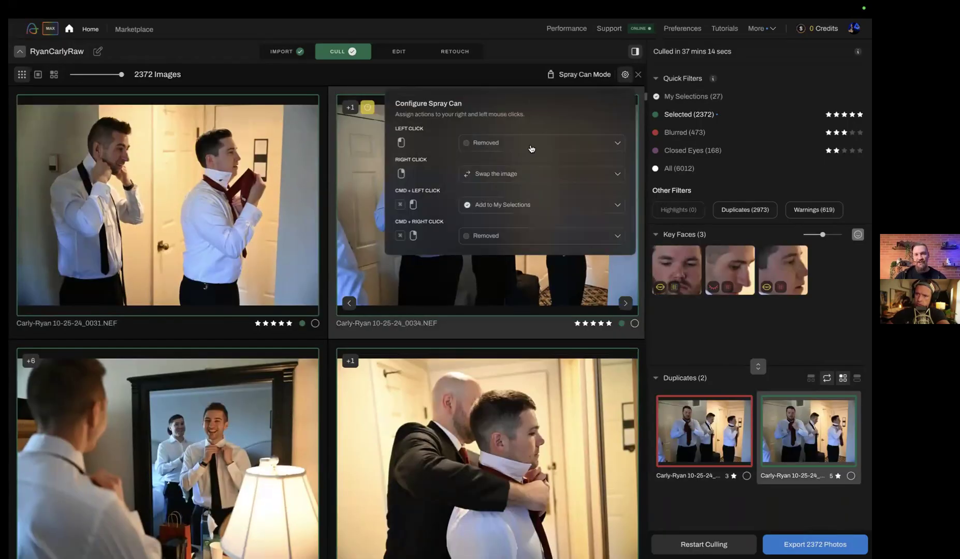
left_click(531, 149)
left_click(515, 318)
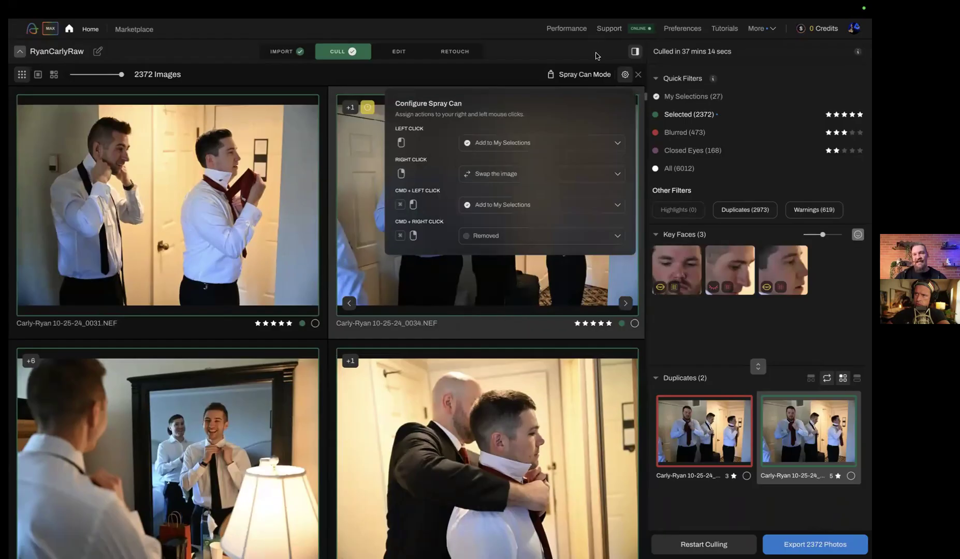
left_click(625, 74)
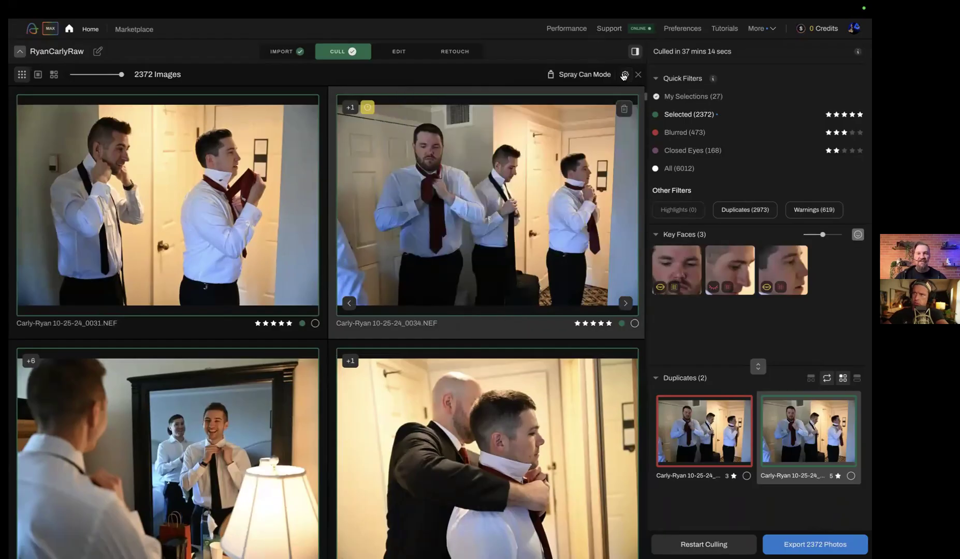
Spray VB5_9040.NEF into My Selections and check it under the My Selections filter
scroll(572, 412, "down", 6)
scroll(572, 412, "down", 5)
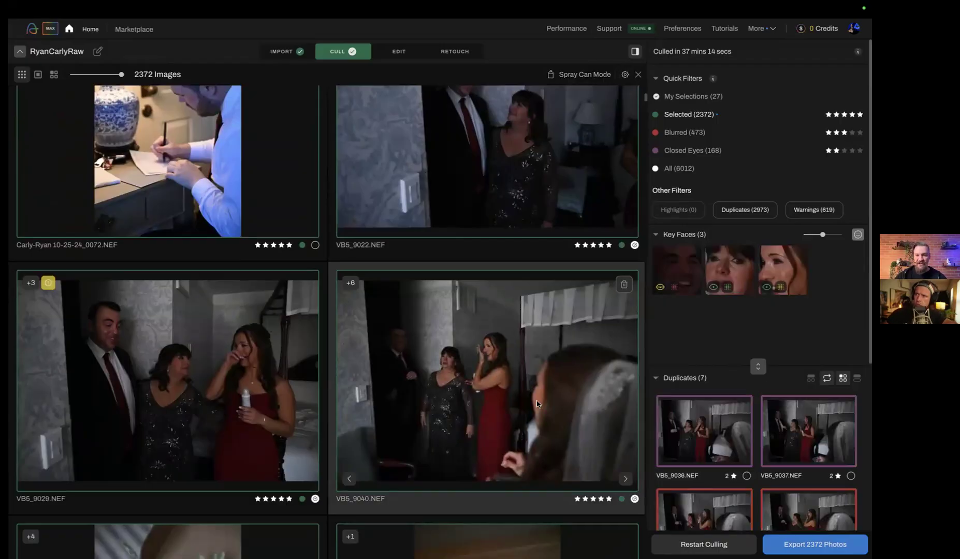
left_click(537, 404)
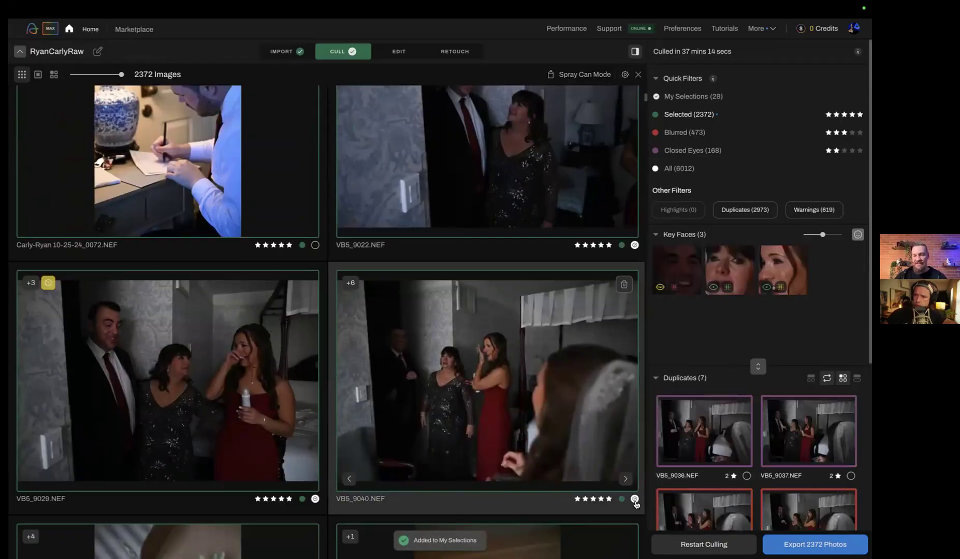
left_click(686, 96)
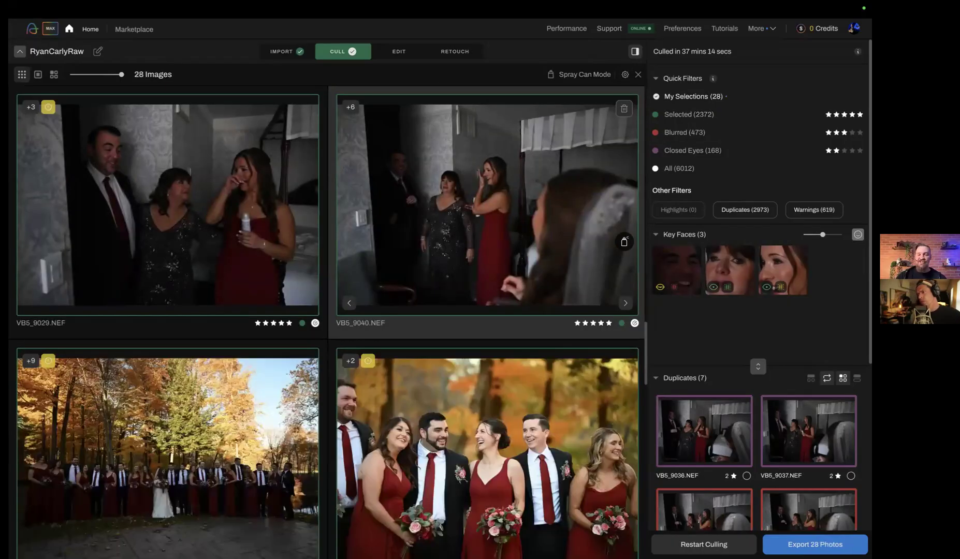
Return to the Selected photos and spray photo 0100 of the groom adjusting his boutonniere into My Selections
left_click(678, 119)
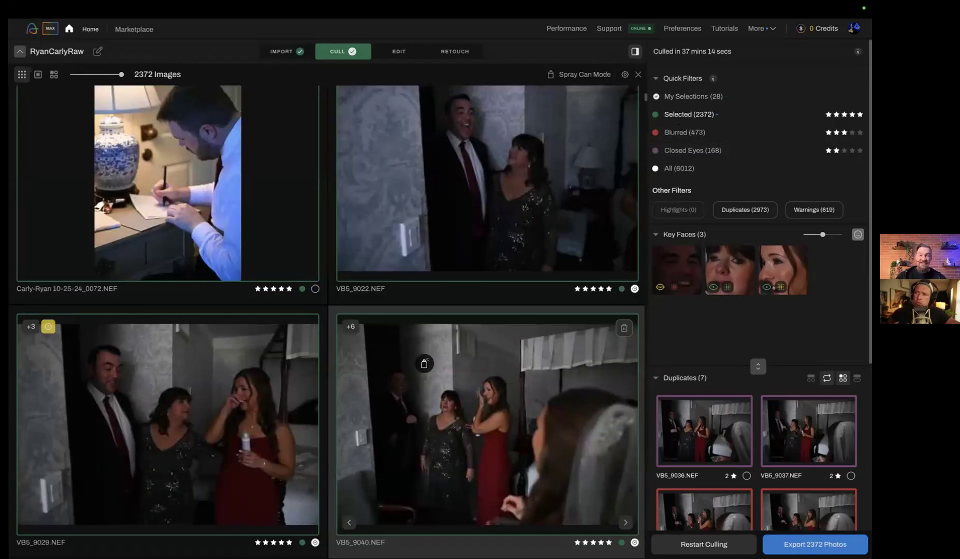
scroll(424, 364, "down", 5)
scroll(424, 364, "down", 5)
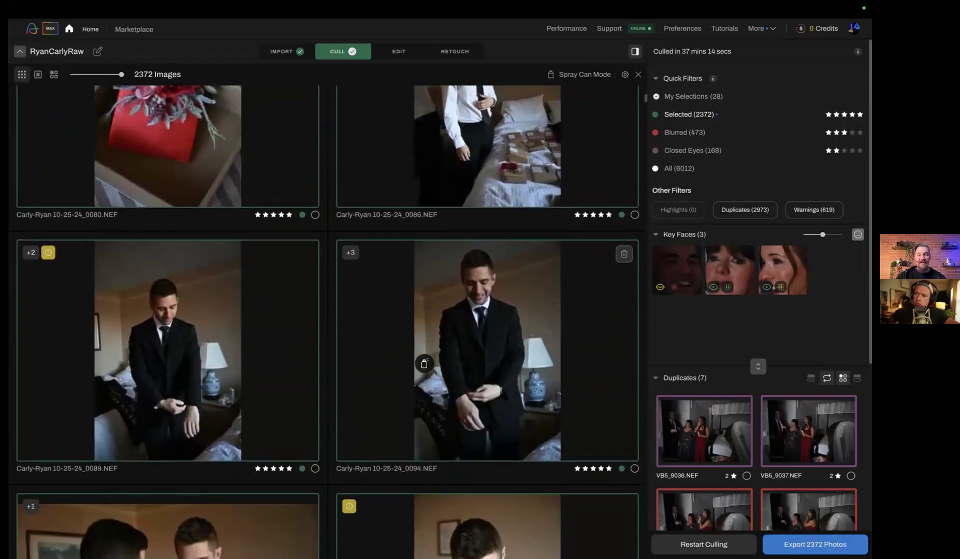
scroll(424, 364, "down", 5)
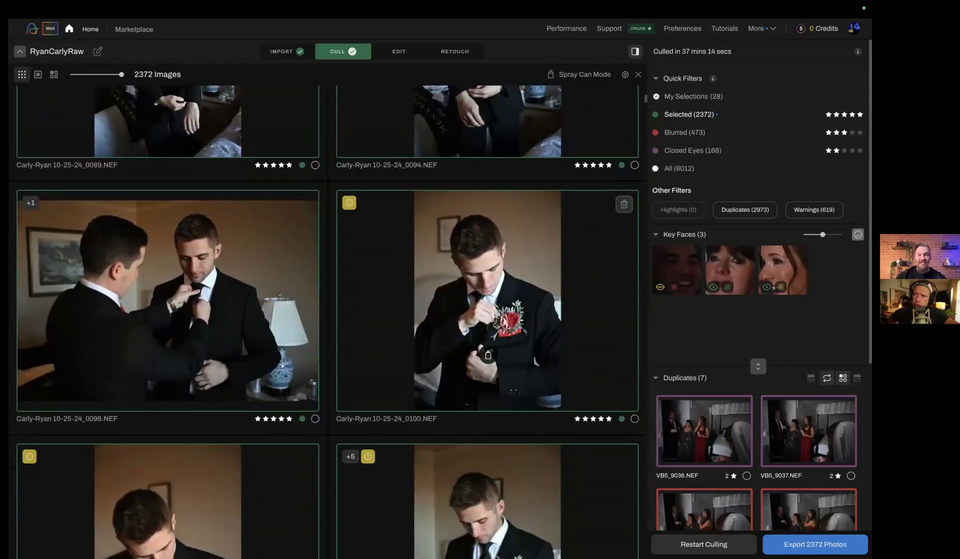
left_click(488, 355)
Spray the bride-and-mother photos VB5_9058.NEF and VB5_9069.NEF into My Selections
scroll(488, 355, "down", 5)
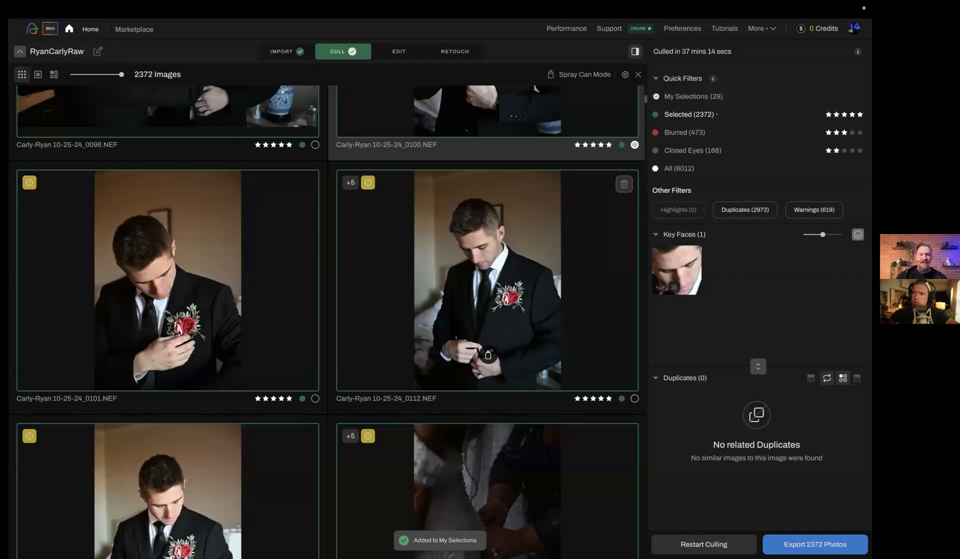
scroll(488, 355, "down", 8)
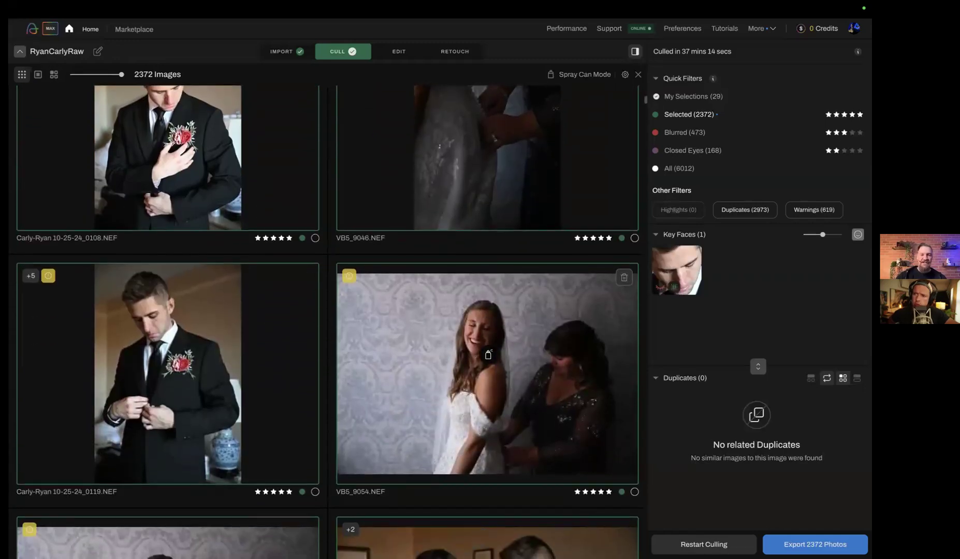
scroll(488, 355, "down", 2)
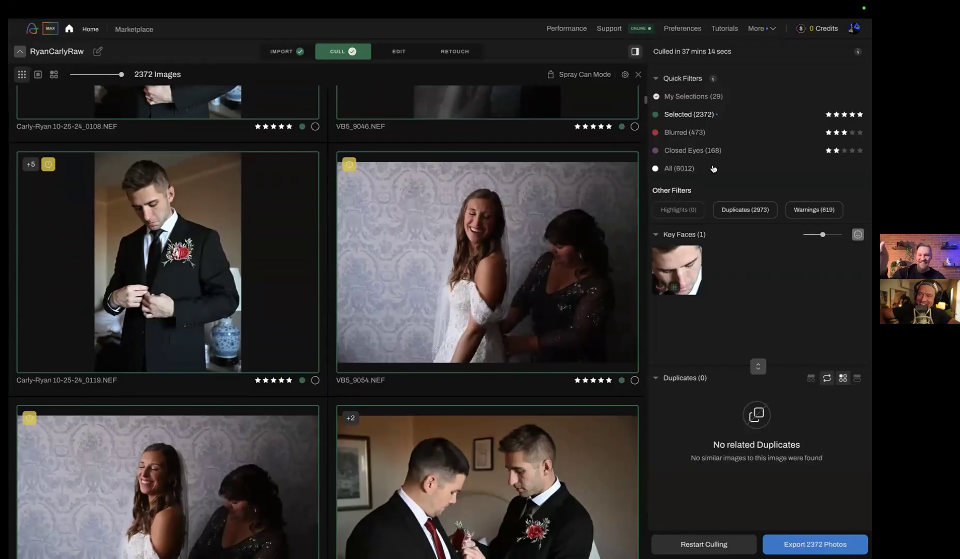
scroll(585, 228, "down", 7)
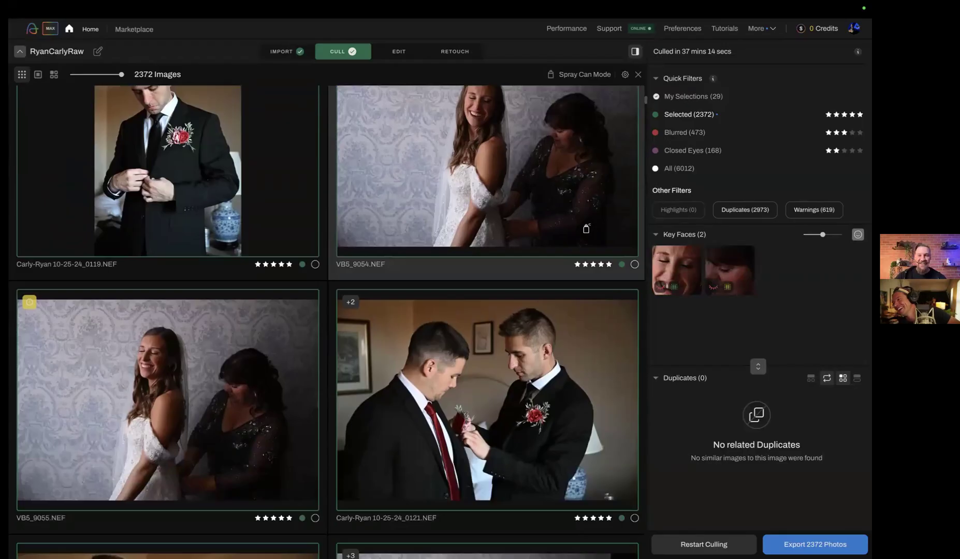
left_click(494, 378)
scroll(494, 377, "down", 6)
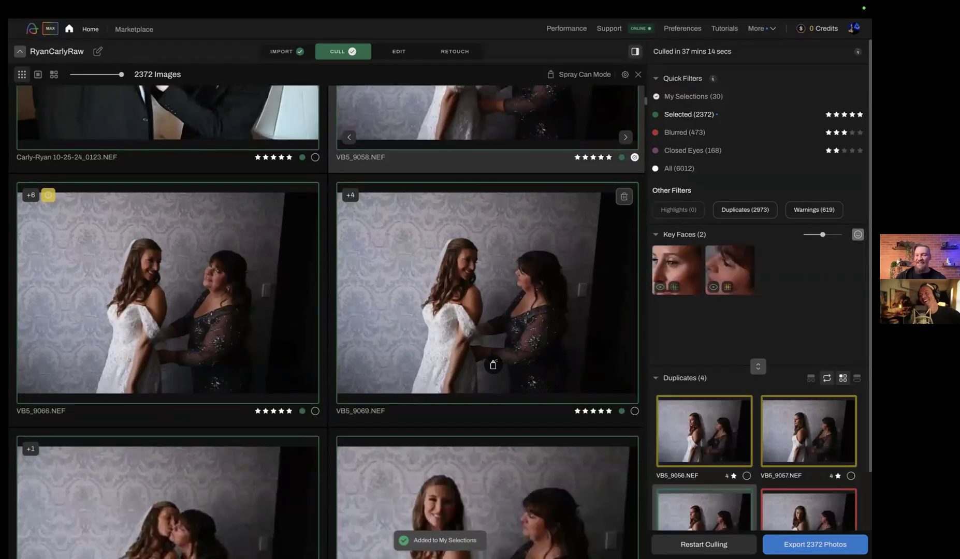
left_click(497, 310)
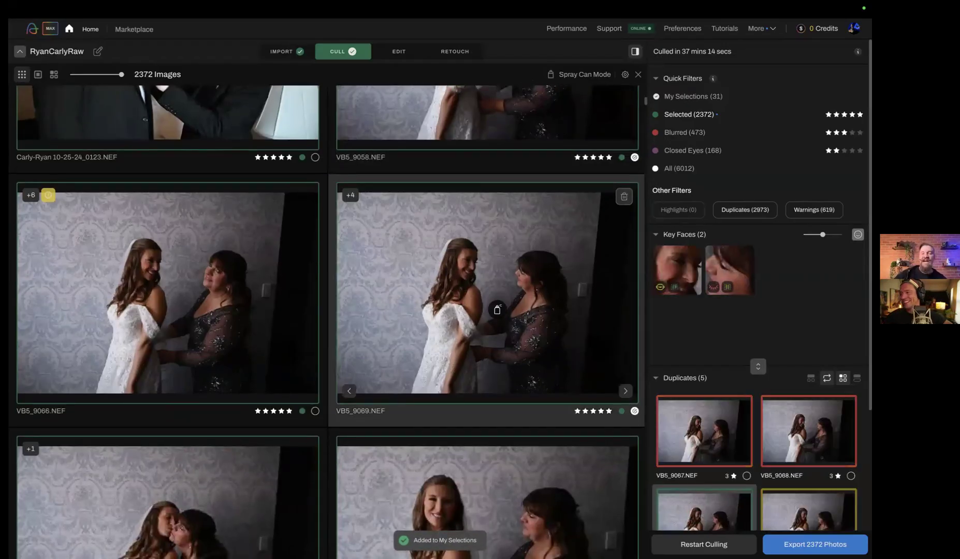
Spray VB5_9076.NEF into My Selections and turn off Spray Can Mode
scroll(497, 310, "down", 5)
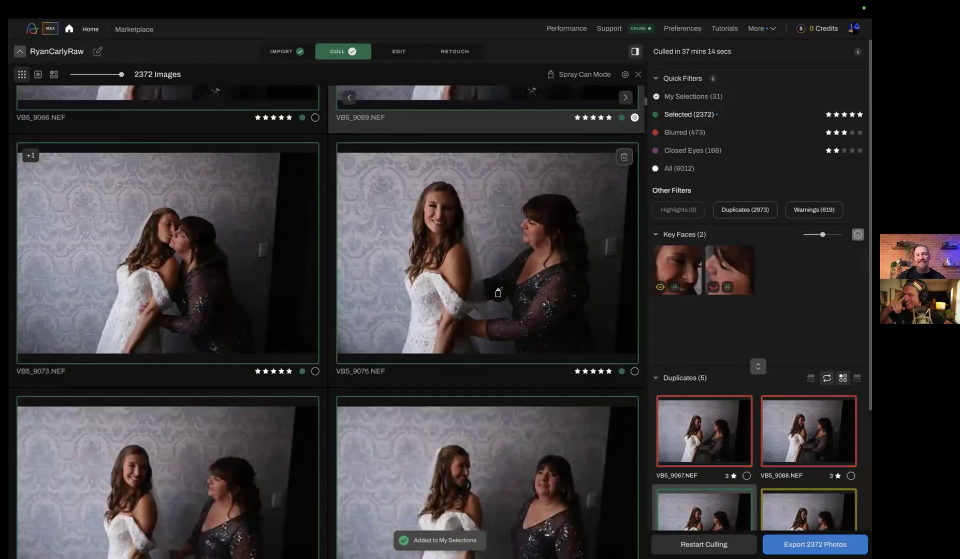
left_click(495, 290)
scroll(496, 290, "down", 6)
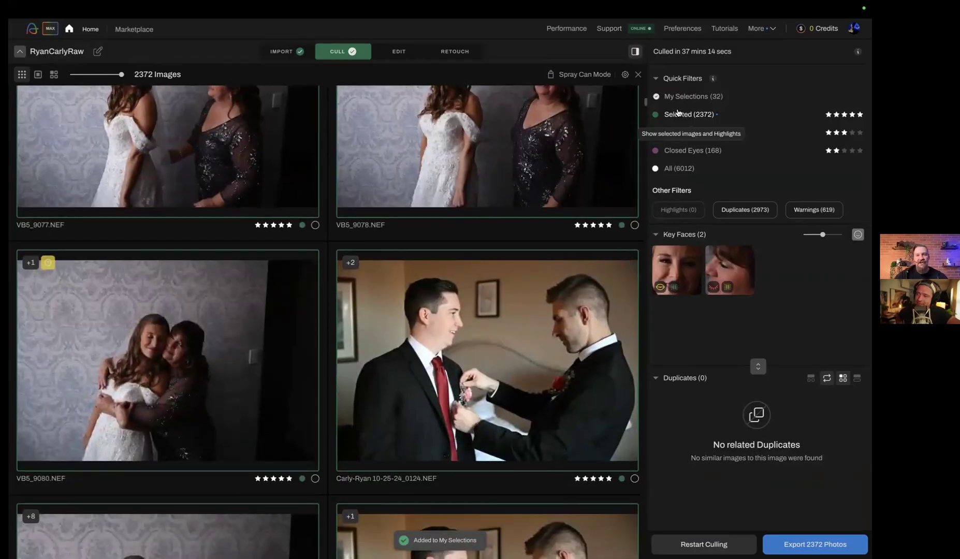
key("Down")
left_click(637, 76)
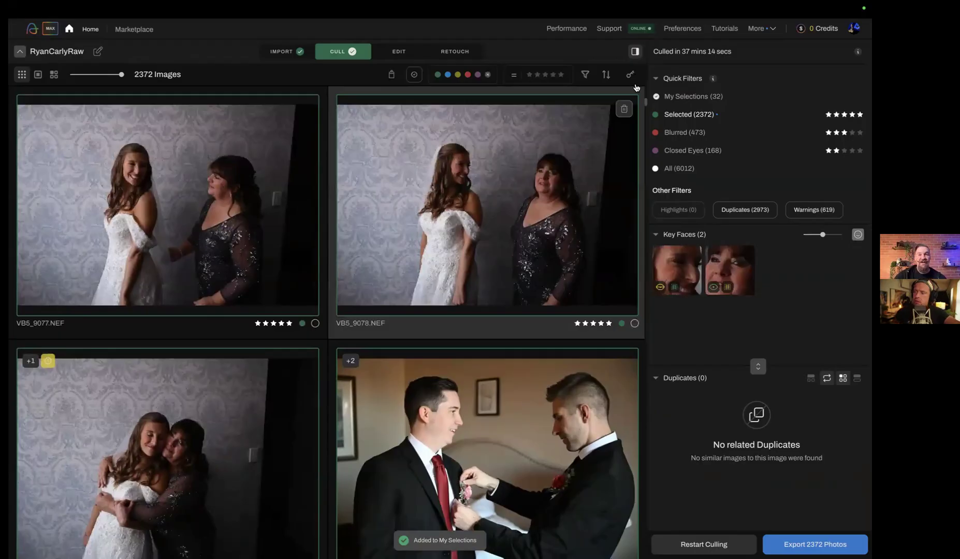